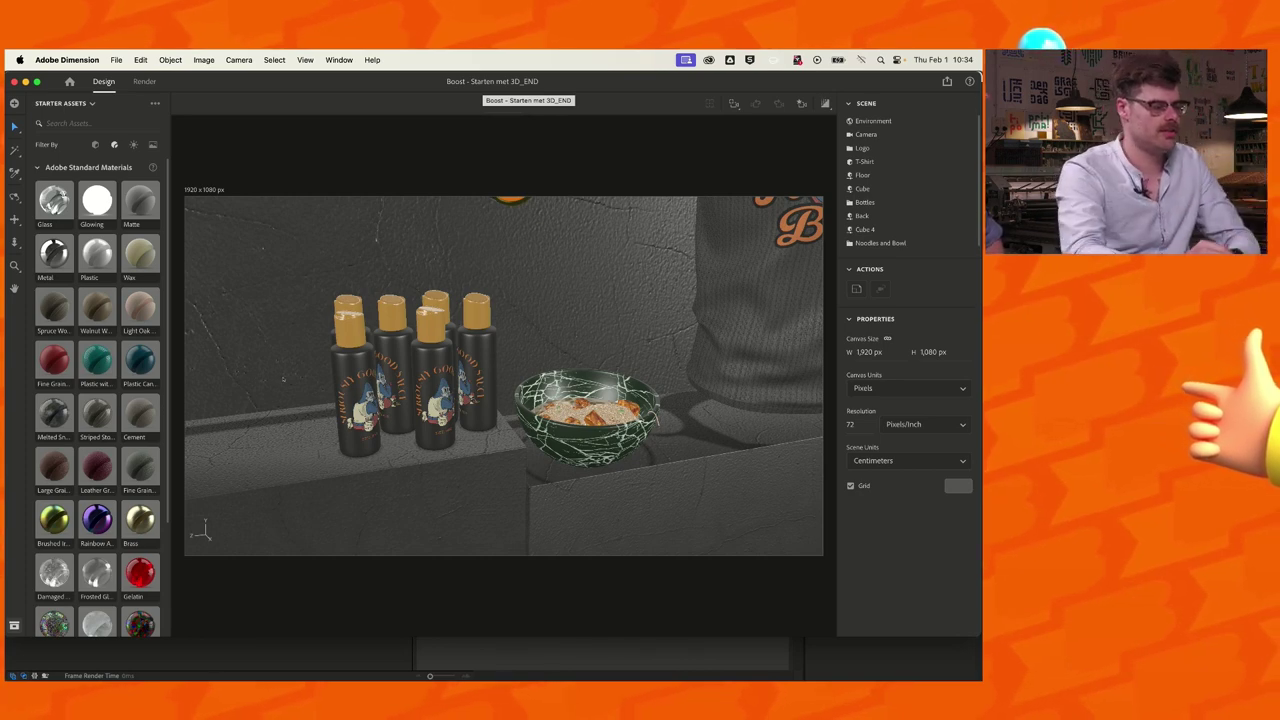
- Select a Flip Lid Bottle within the Bottles group and bring up the File > Export options
click(445, 420)
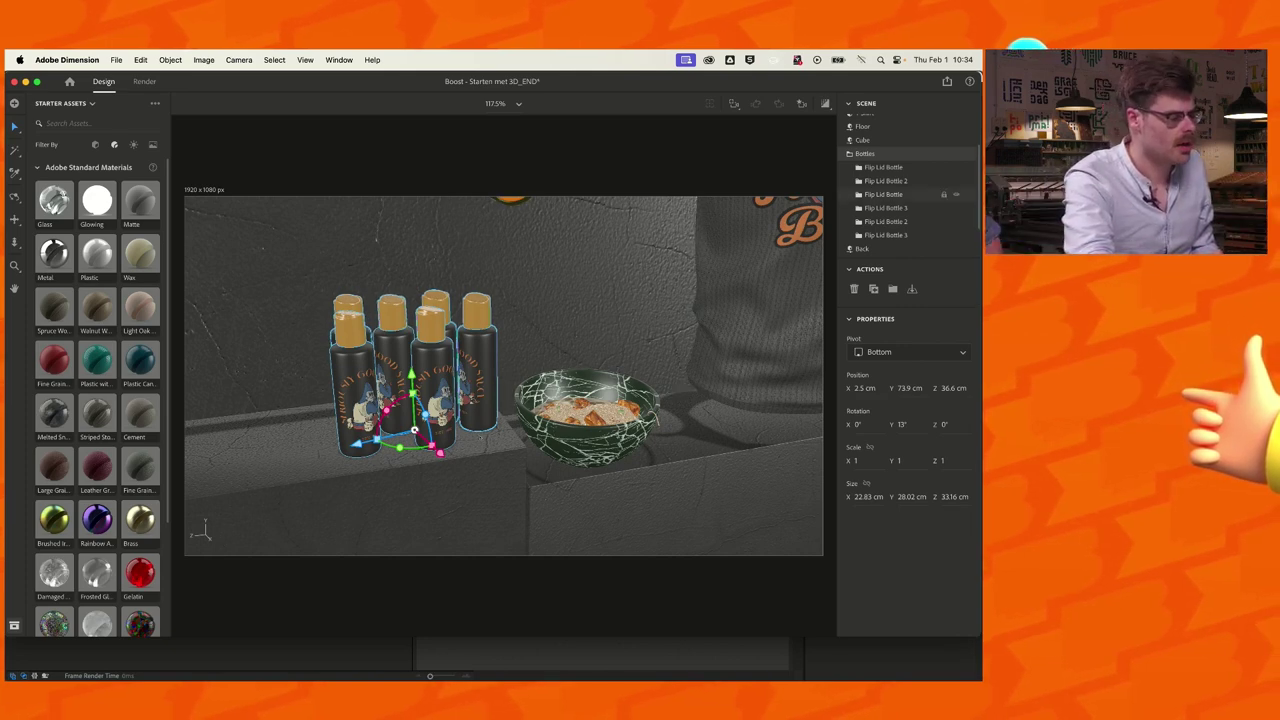
click(858, 167)
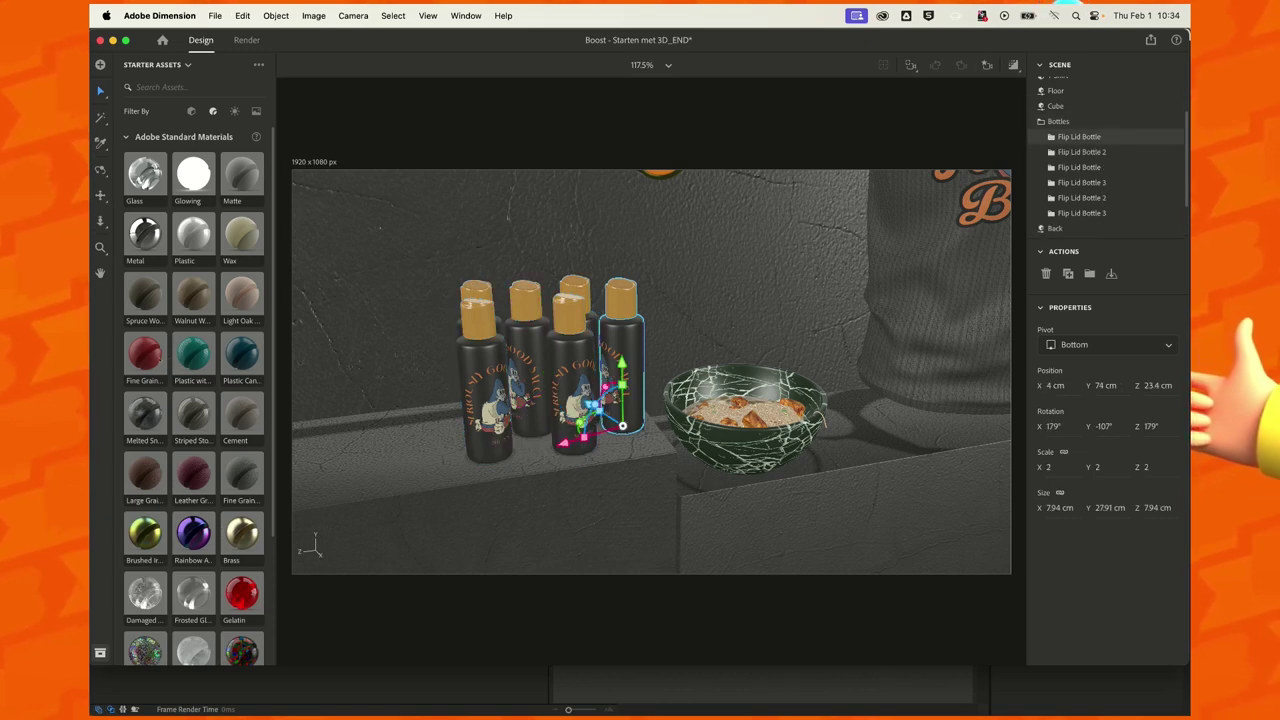
click(215, 15)
mouse_move(221, 199)
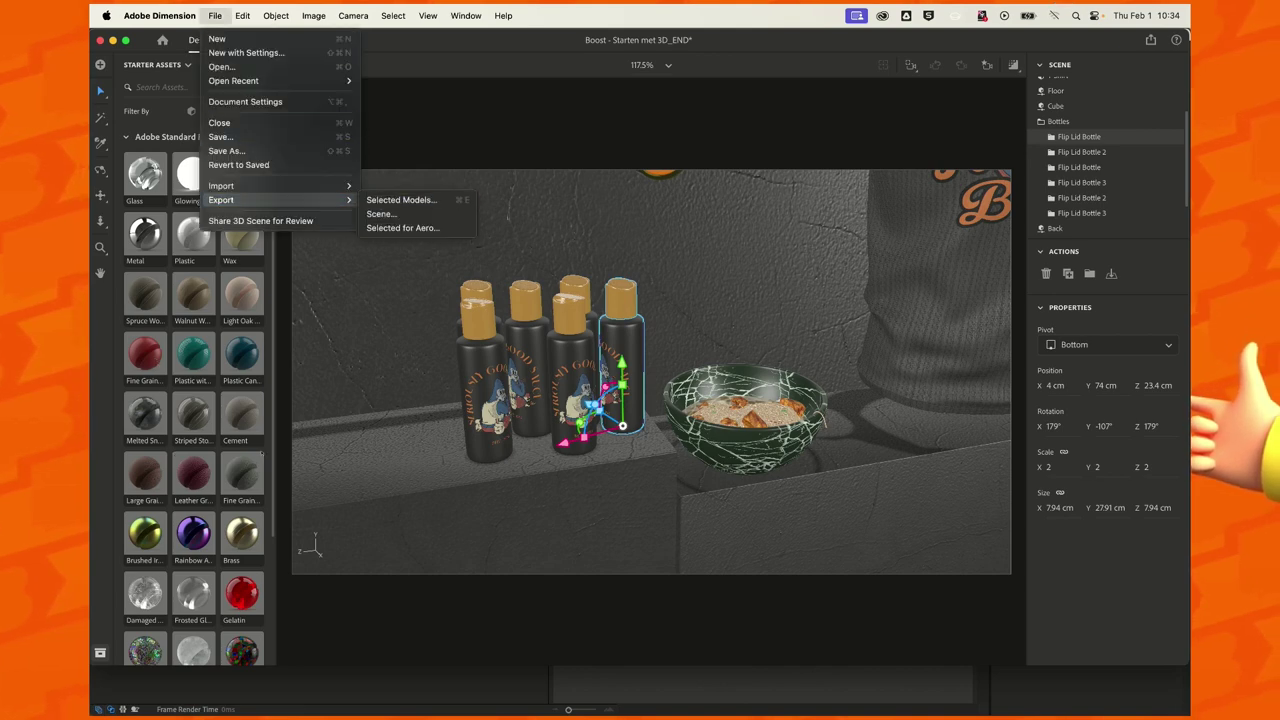
- Export only the selected bottle model, with GLTF chosen as the format
click(400, 199)
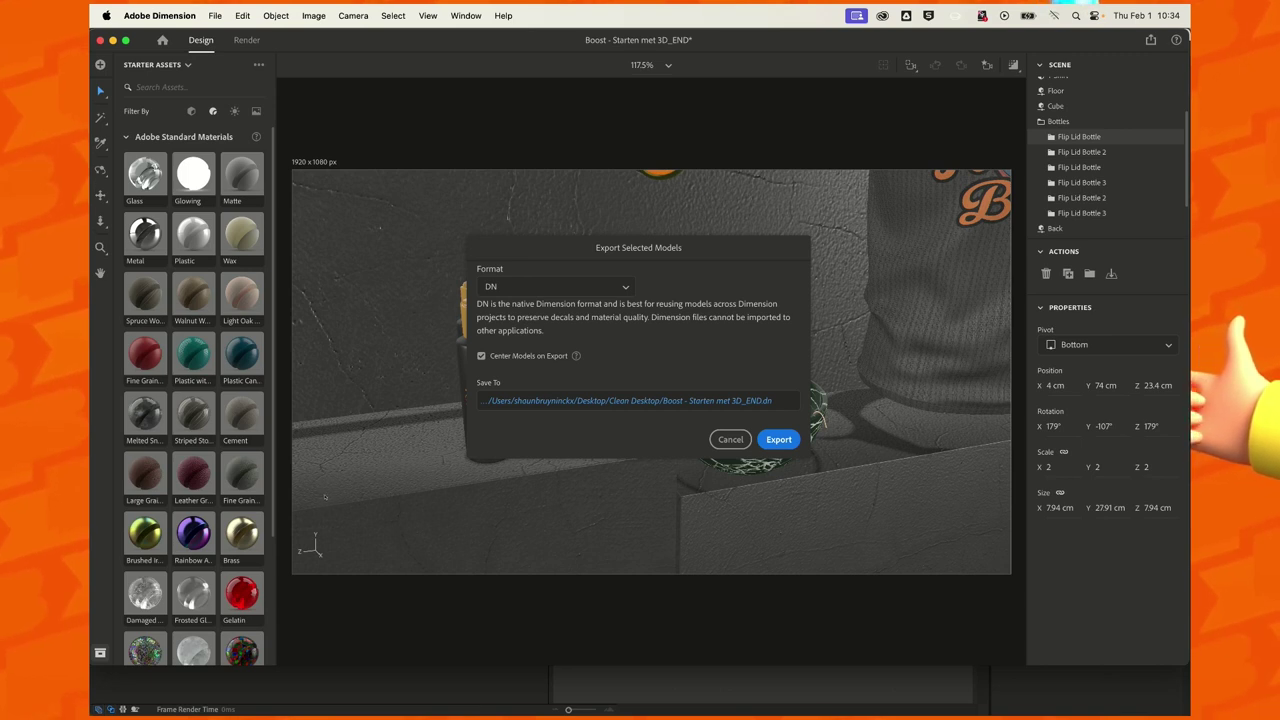
click(555, 286)
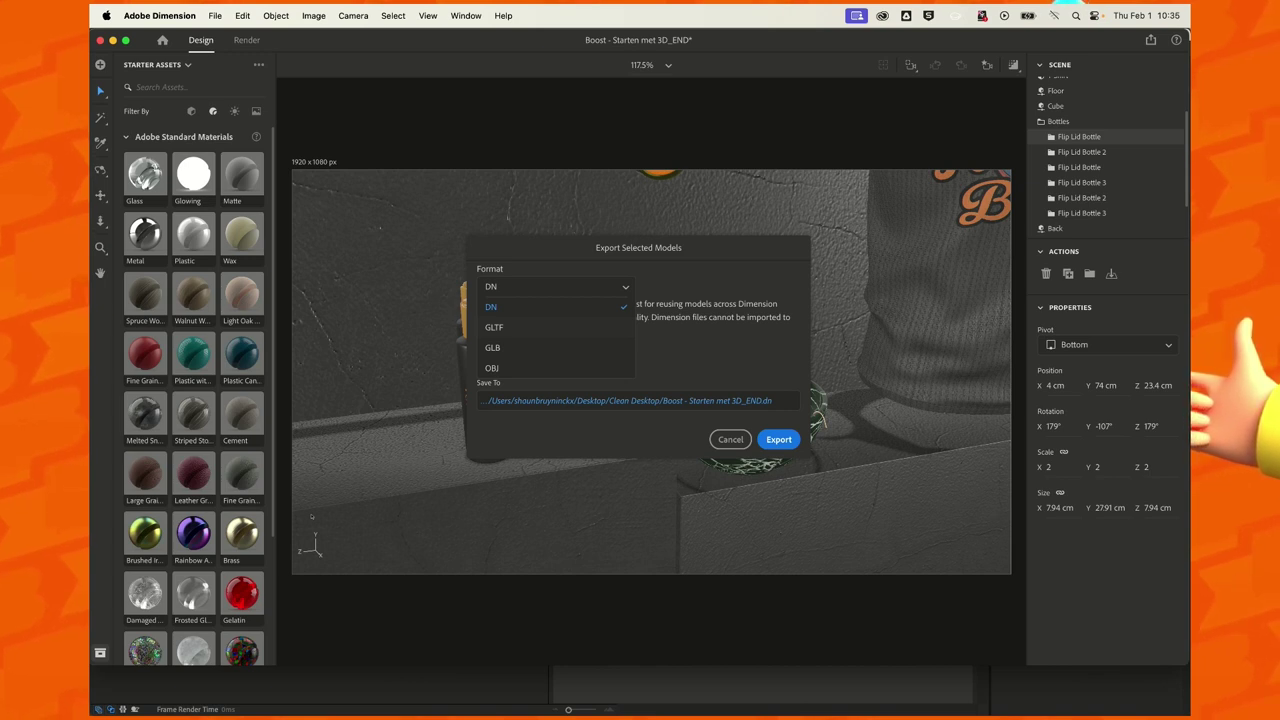
key(Down)
key(Return)
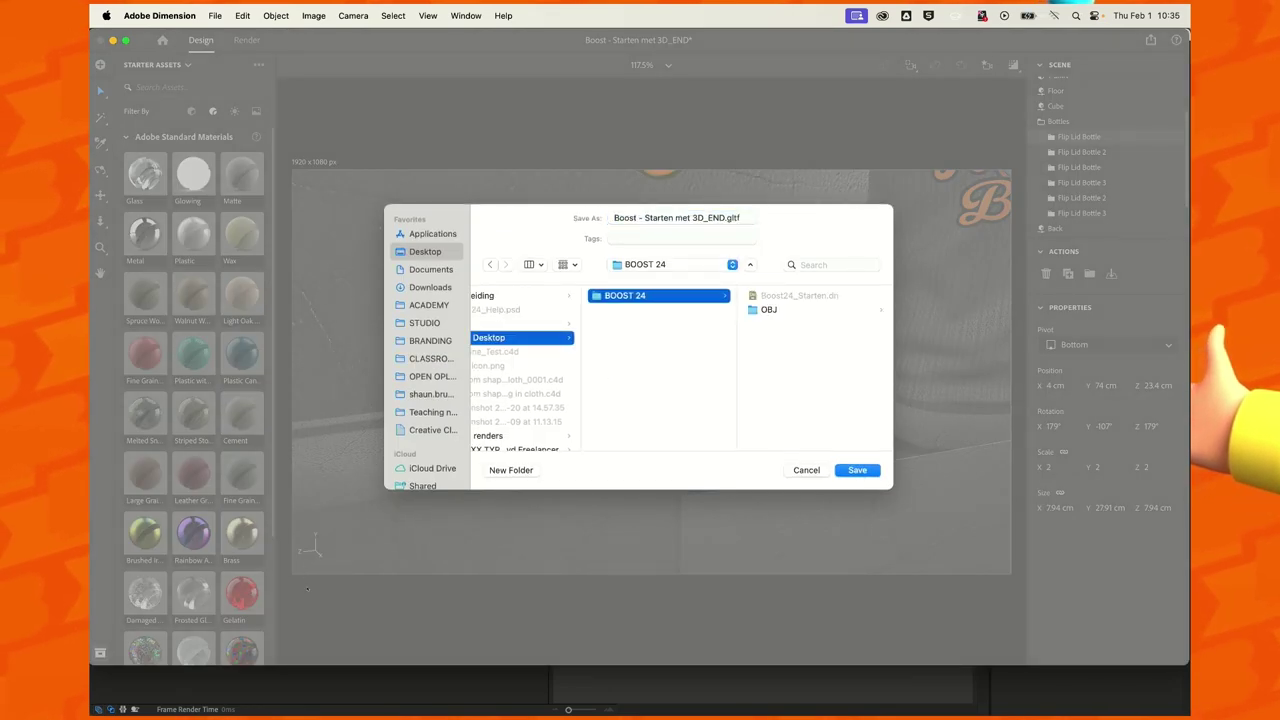
- Create a Sessie 2 folder and set Bottle.gltf inside it as the export destination
key(super+shift+n)
text(Sessie 2)
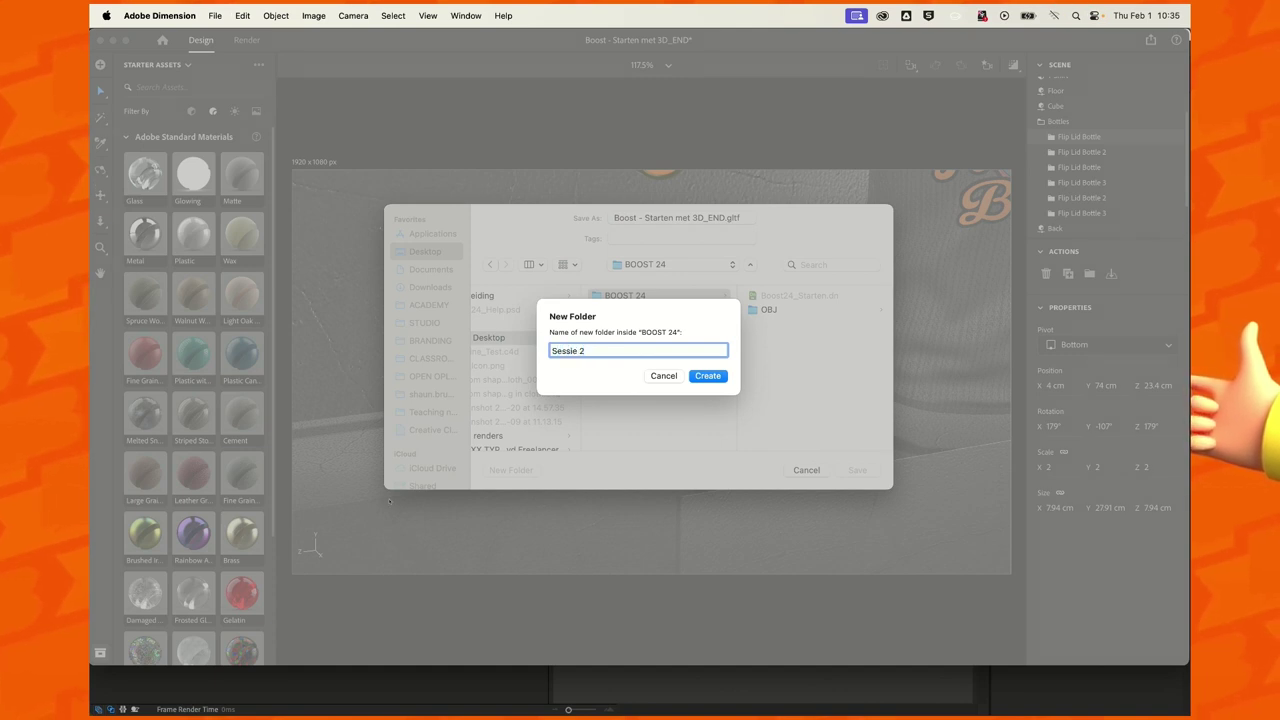
key(Return)
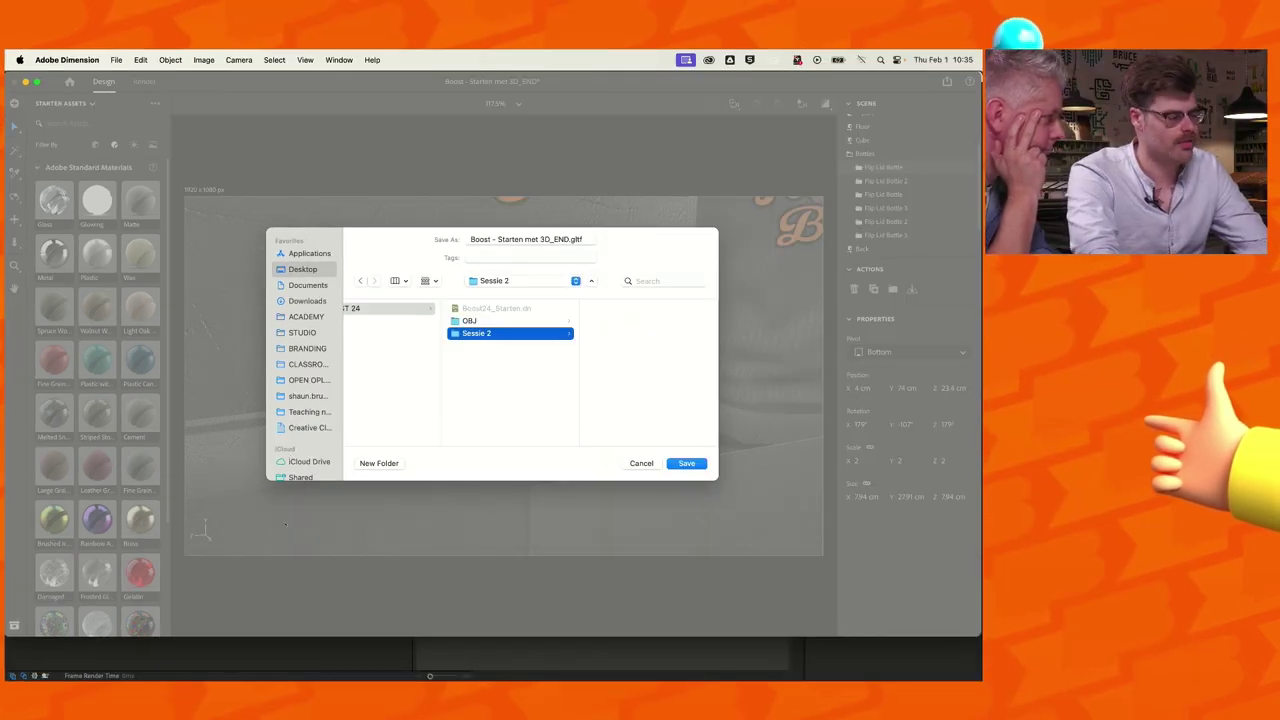
key(Tab)
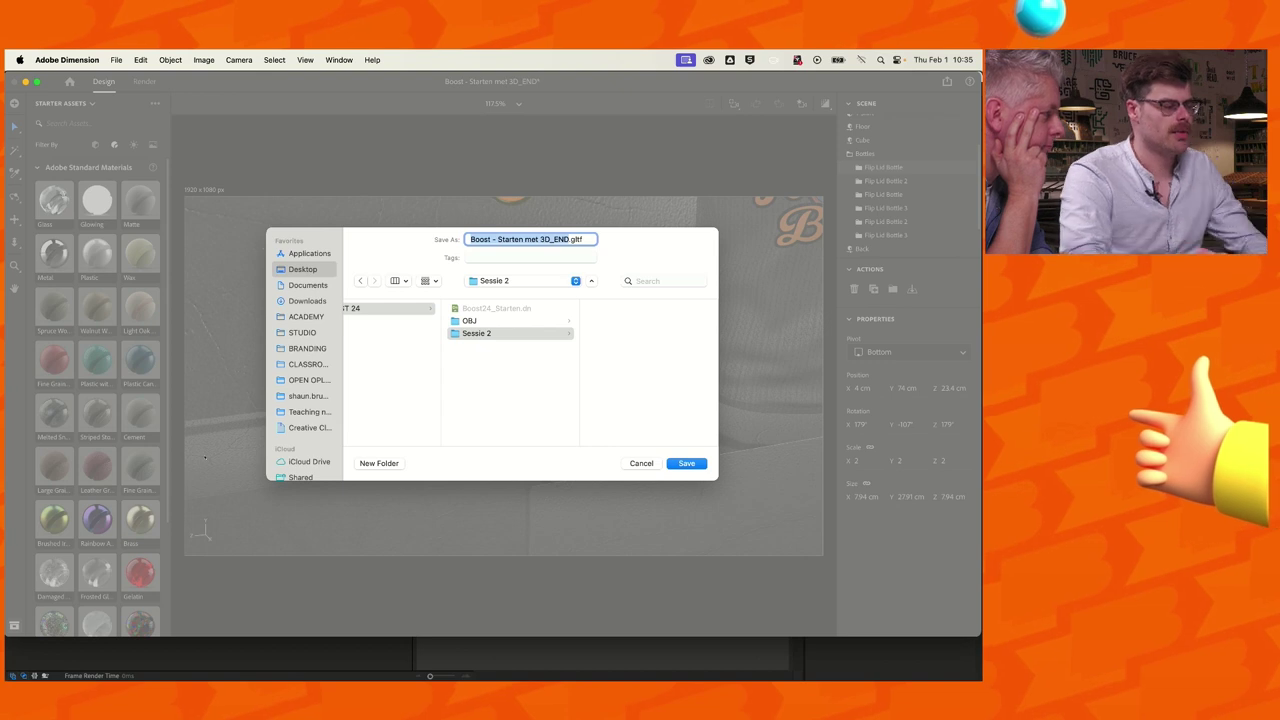
text(Bo)
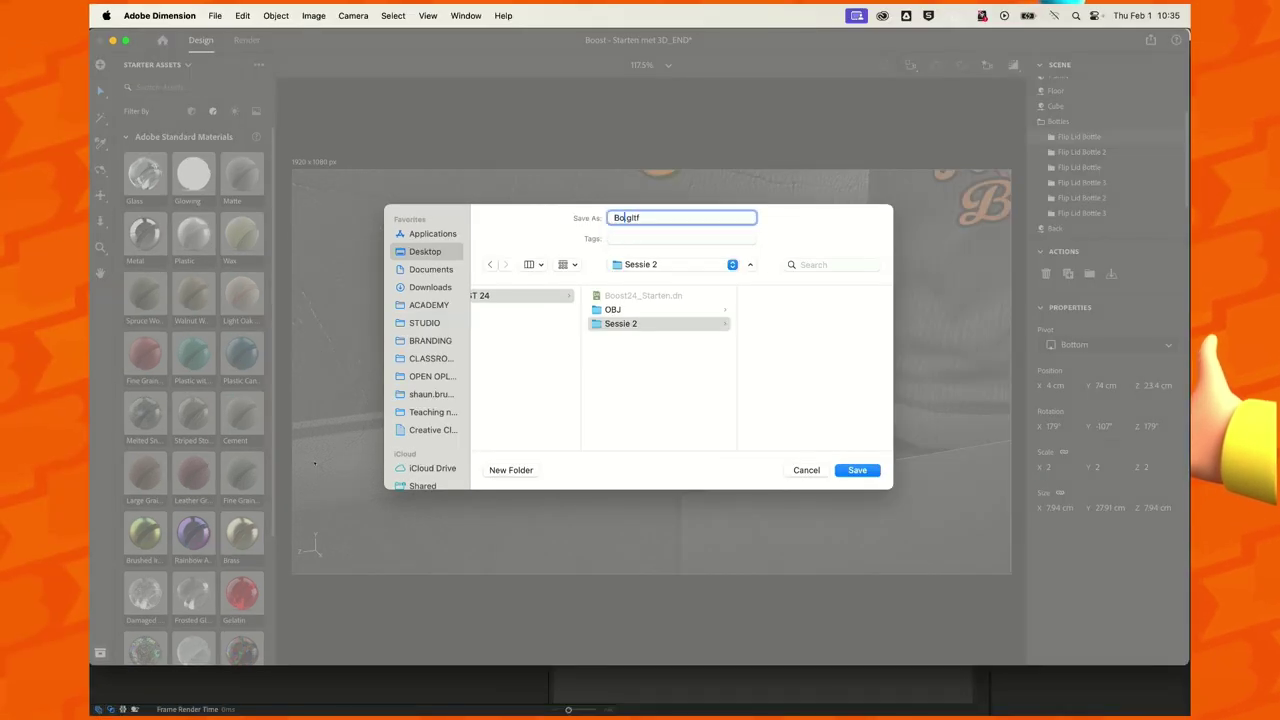
text(ttle)
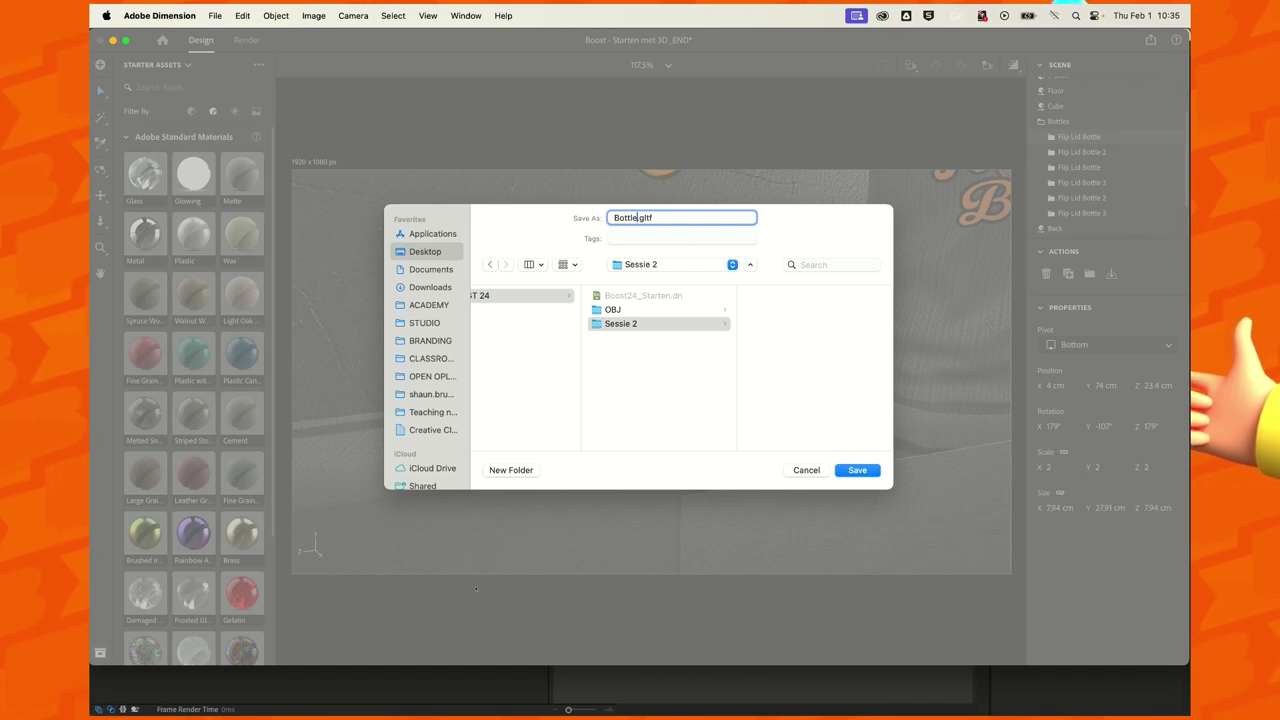
key(Return)
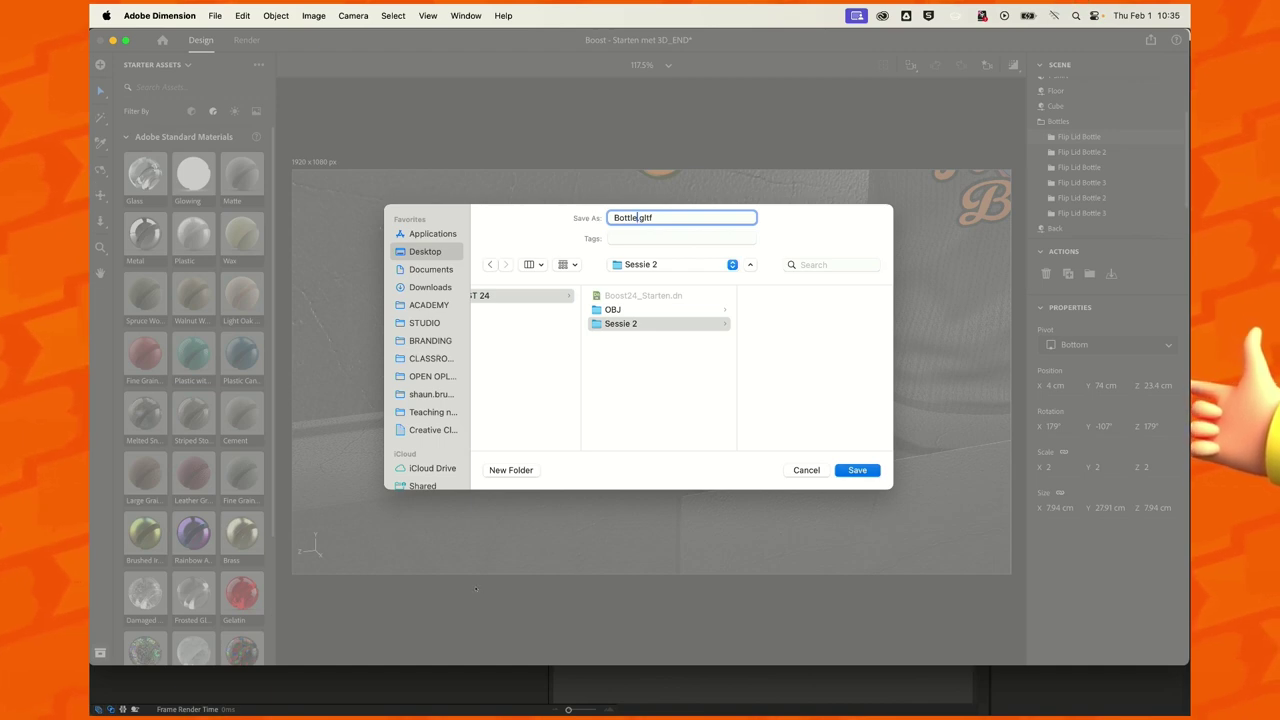
- Finish the Bottle.gltf export, then select the Assets folder in After Effects' Project panel
click(772, 441)
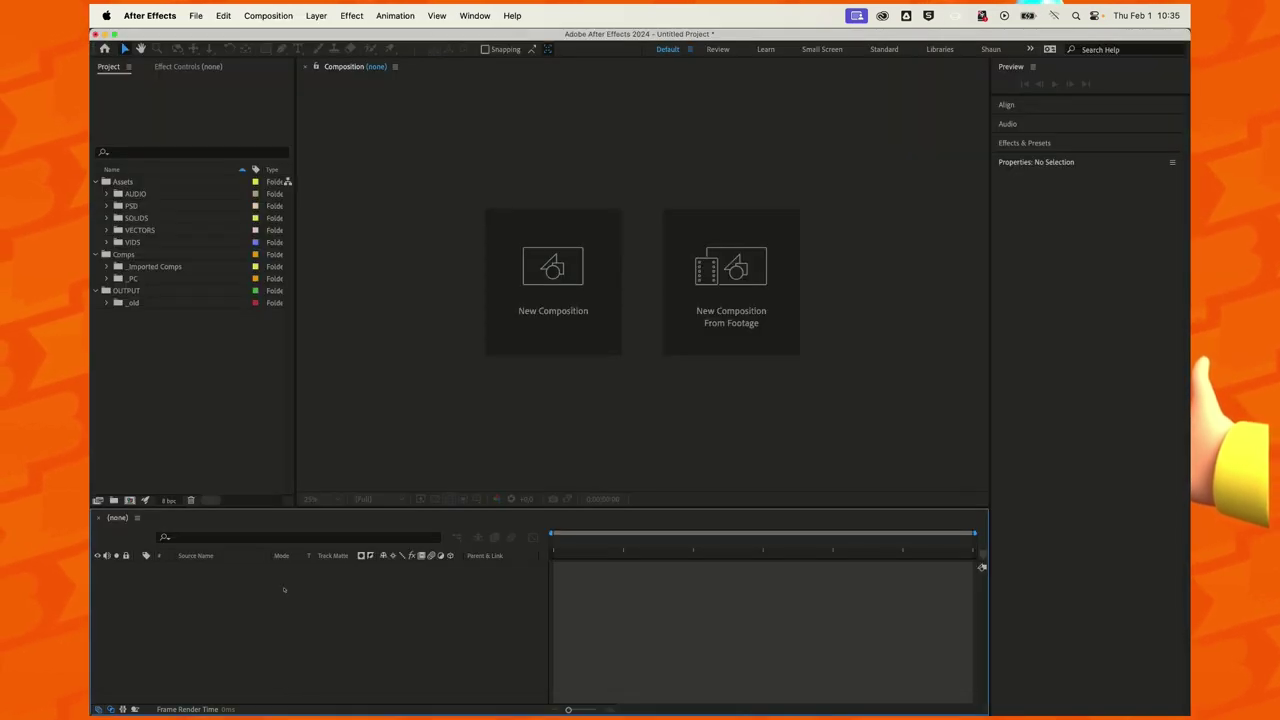
click(143, 453)
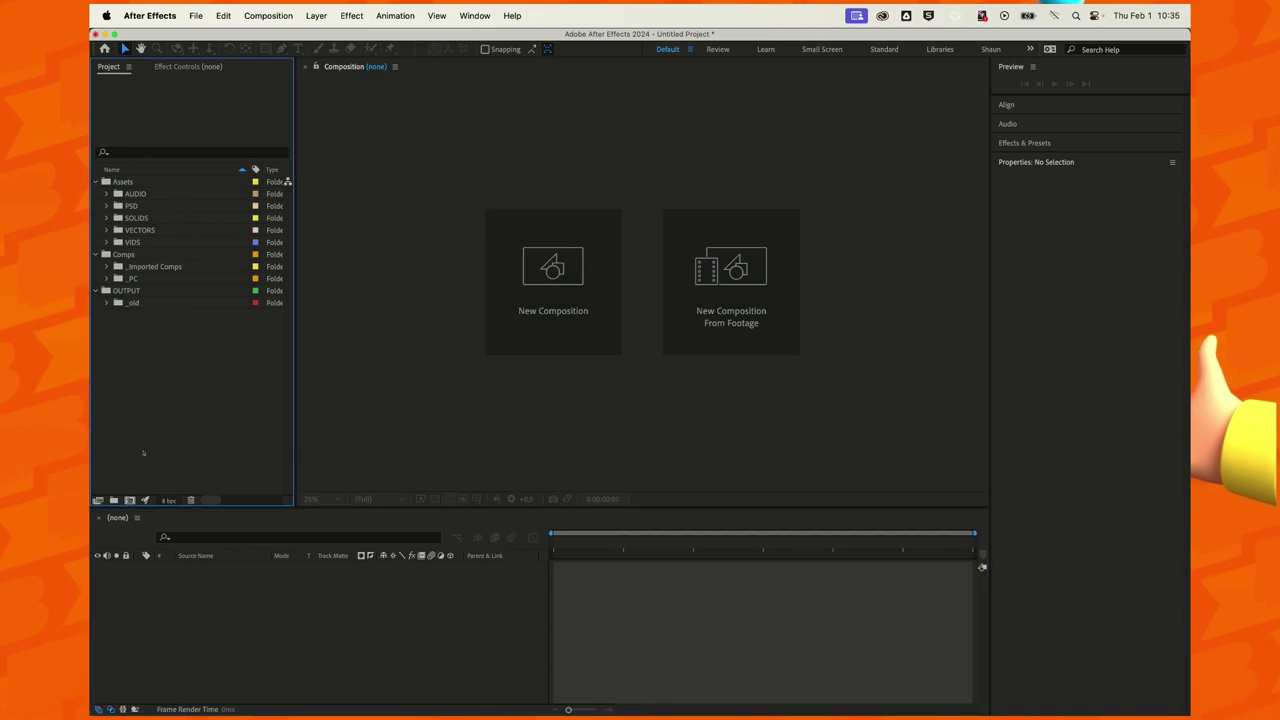
key(Down)
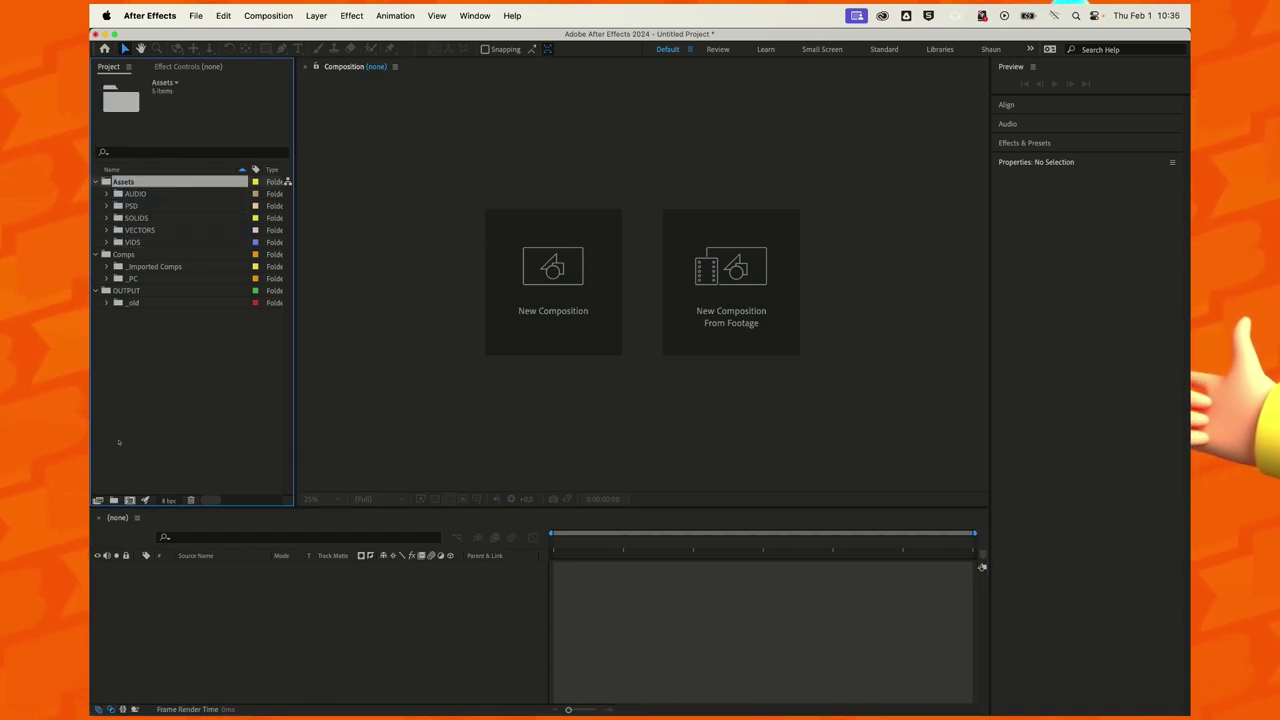
- Open the File > Import > File dialog
key(ctrl+F2)
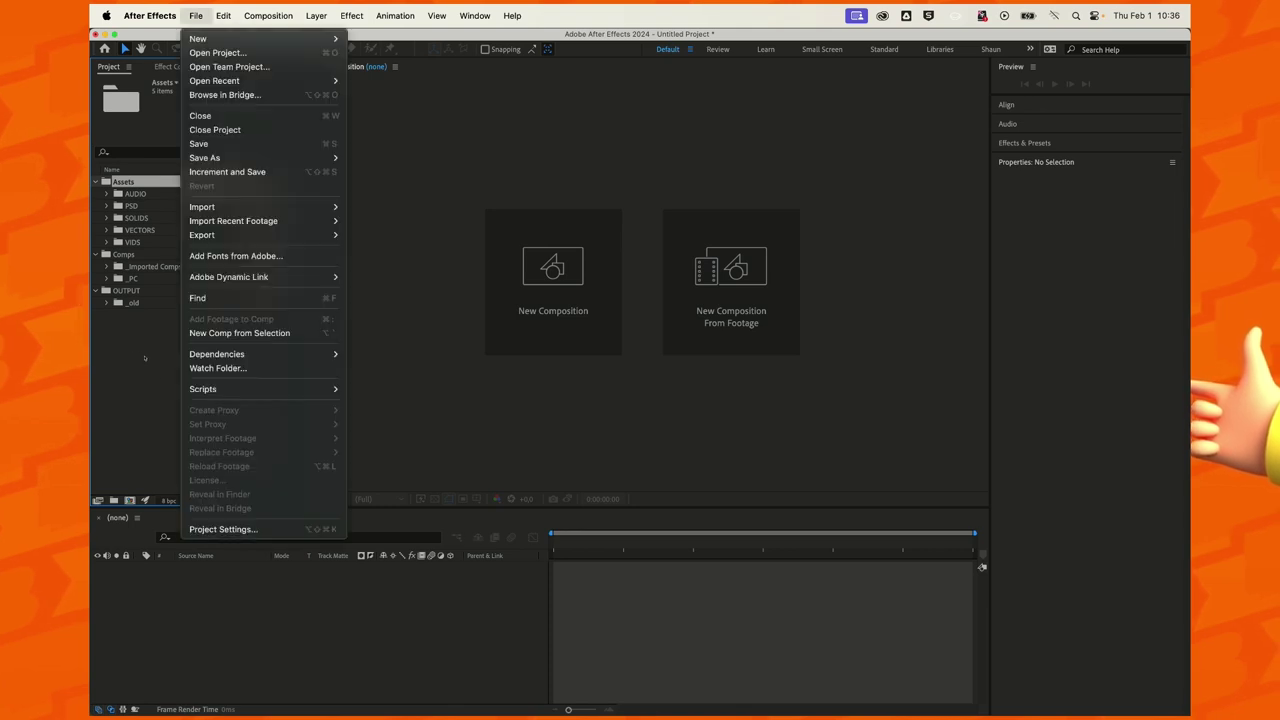
key(Right)
key(Left)
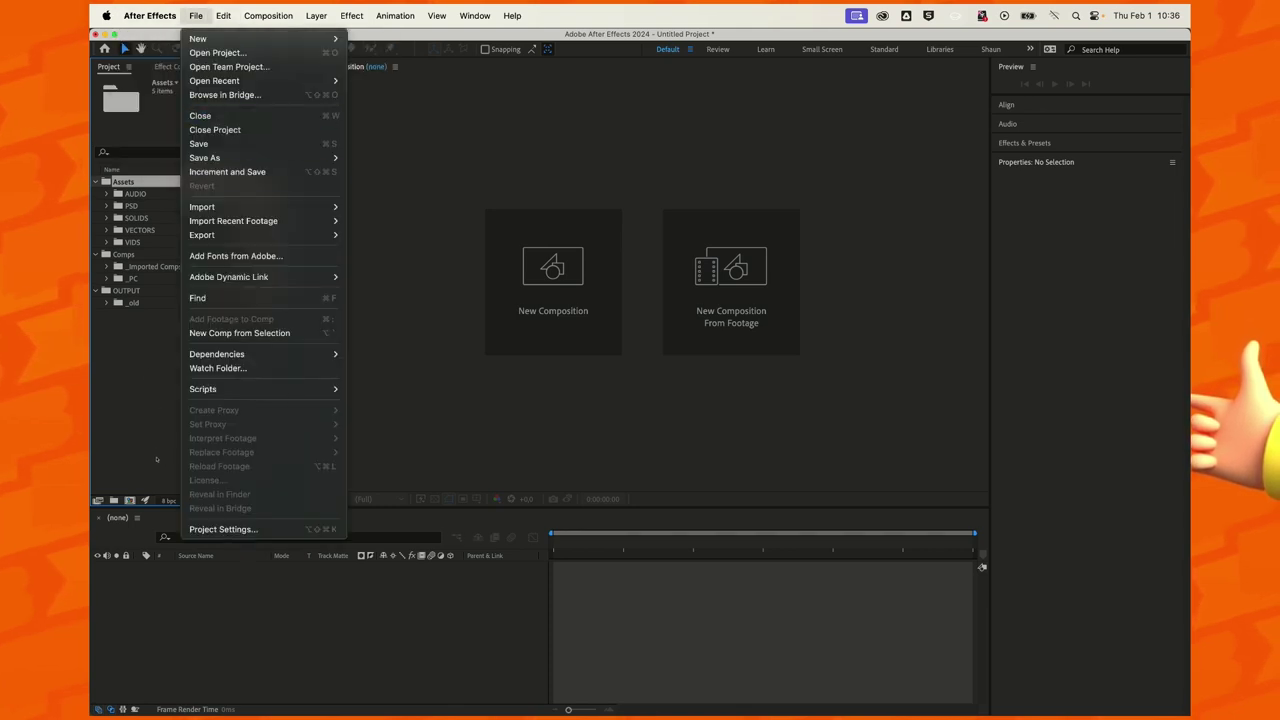
key(i)
key(Right)
key(Return)
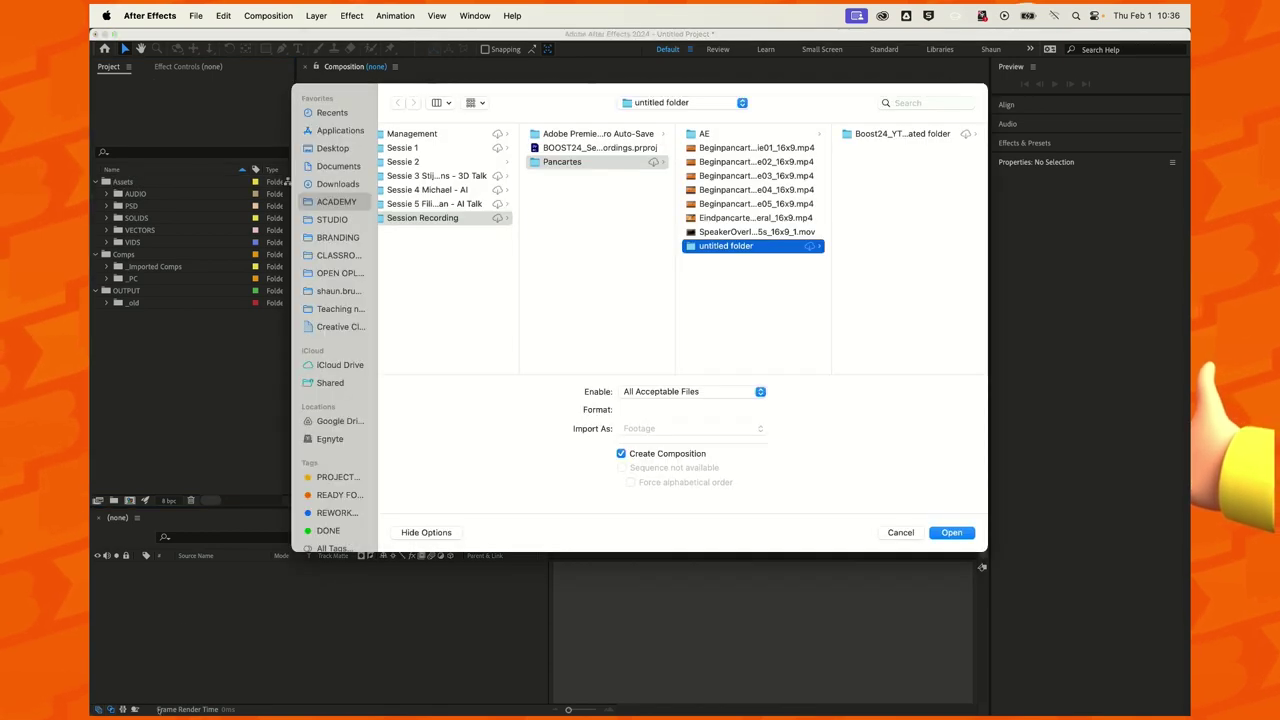
- Browse in Finder to Sessie 2 and list the four PNG textures in Bottle_images
click(120, 700)
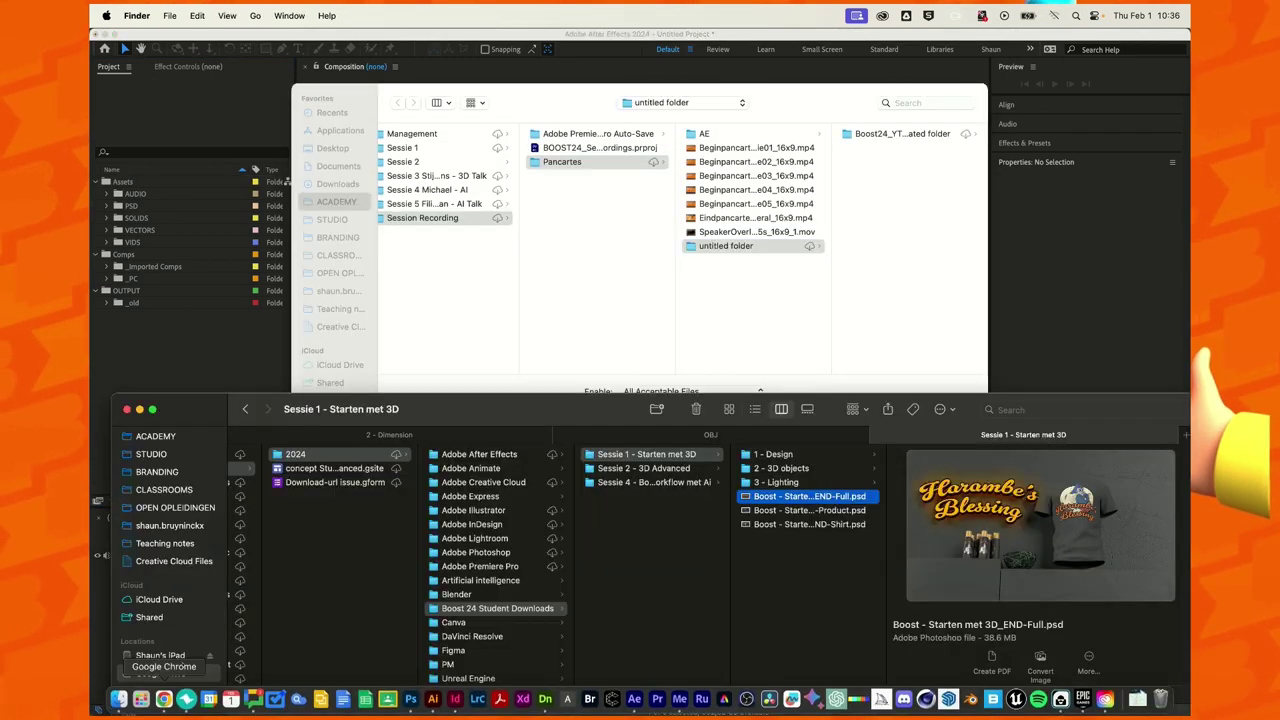
click(643, 468)
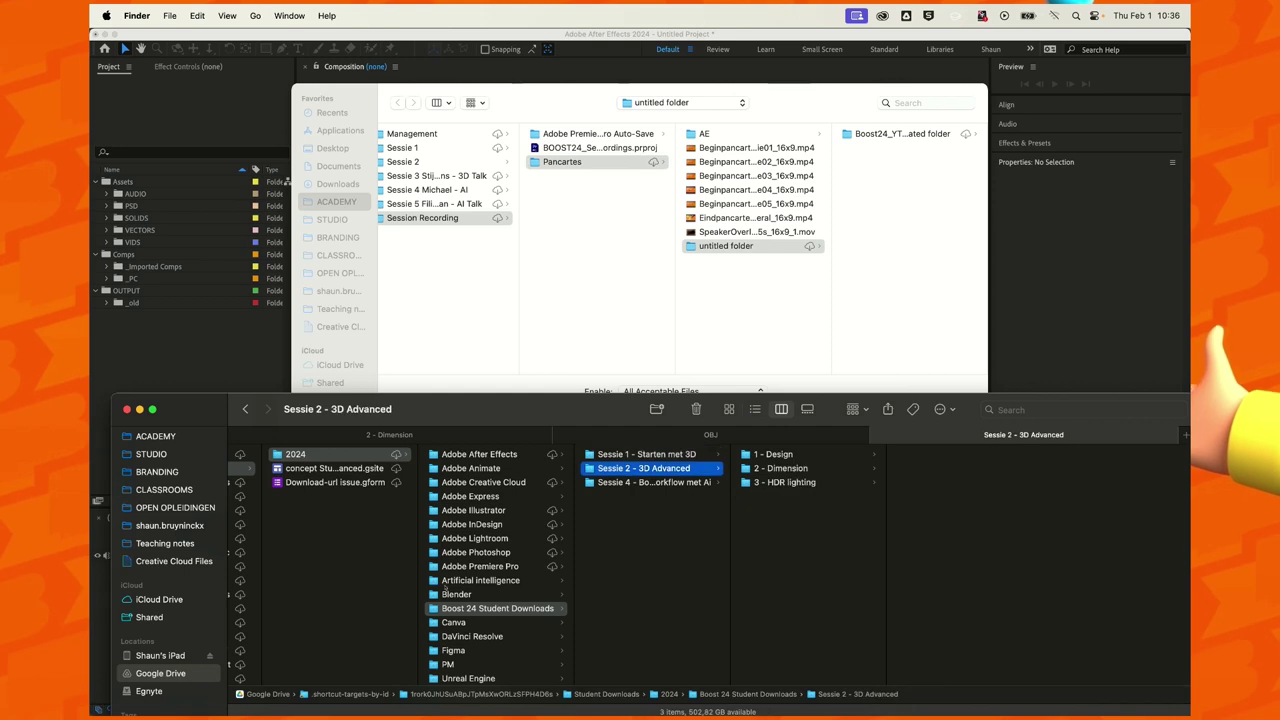
click(773, 454)
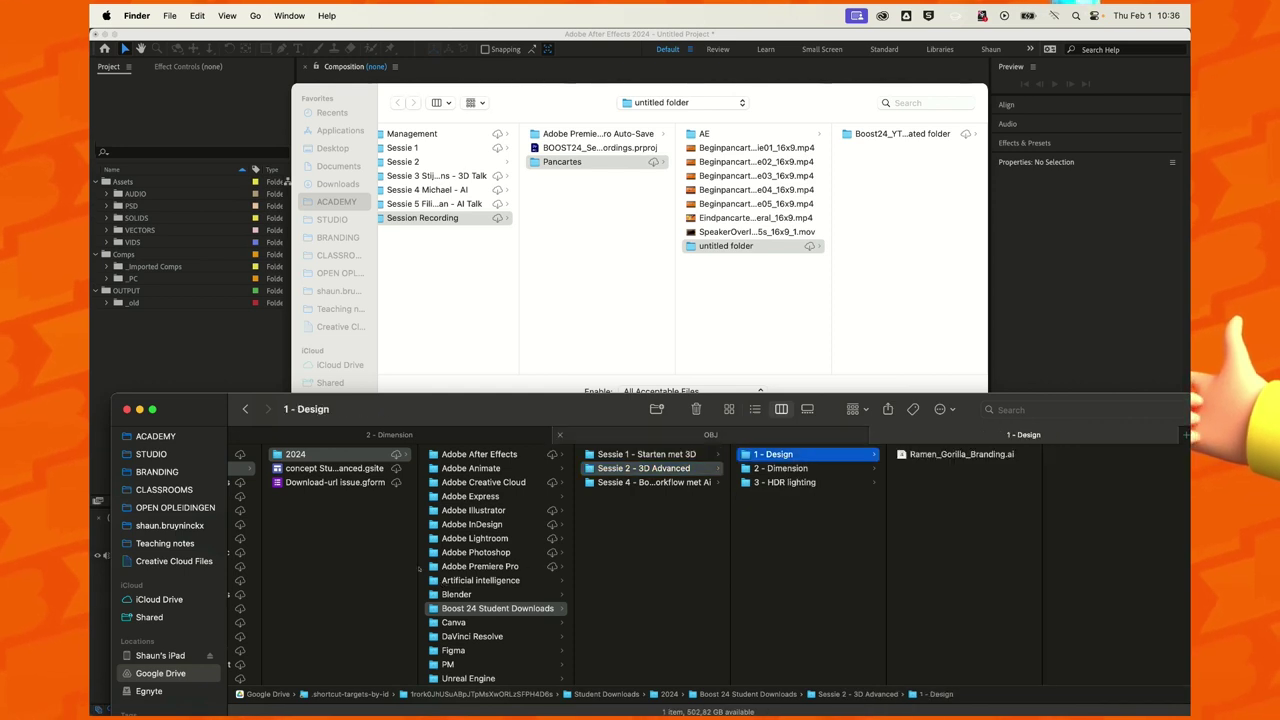
key(Left)
key(Down)
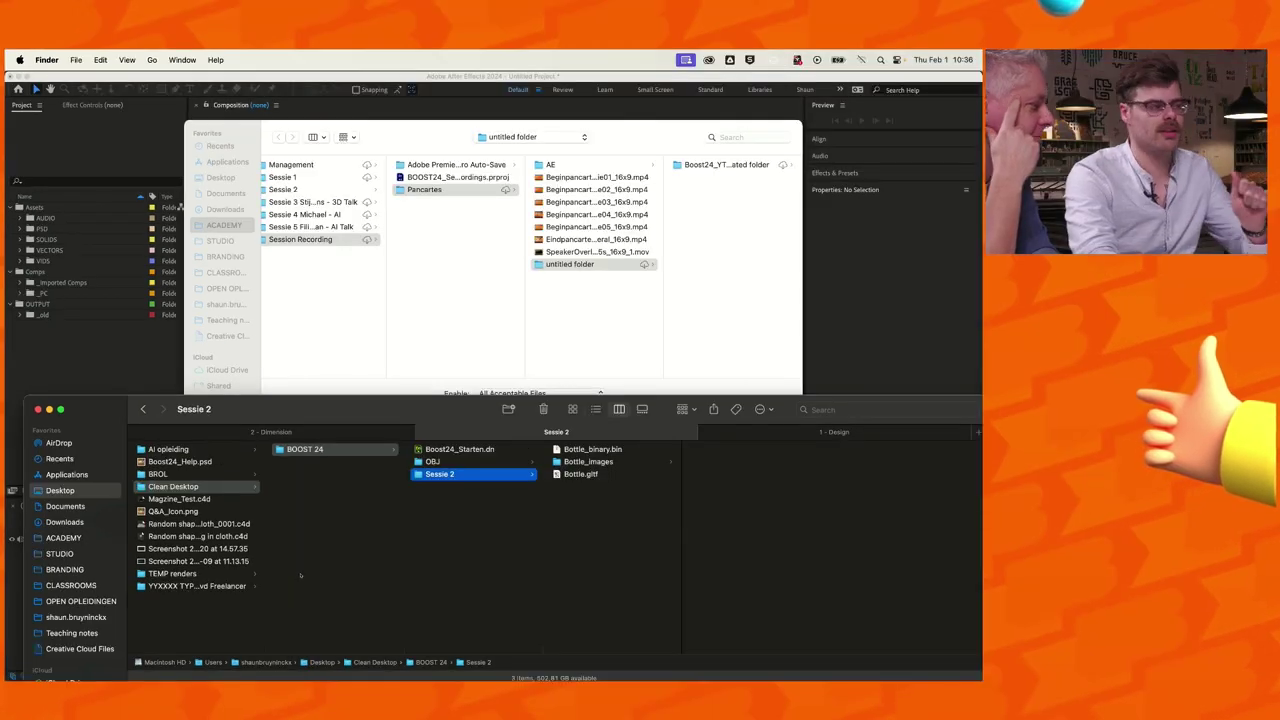
key(Right)
key(Down)
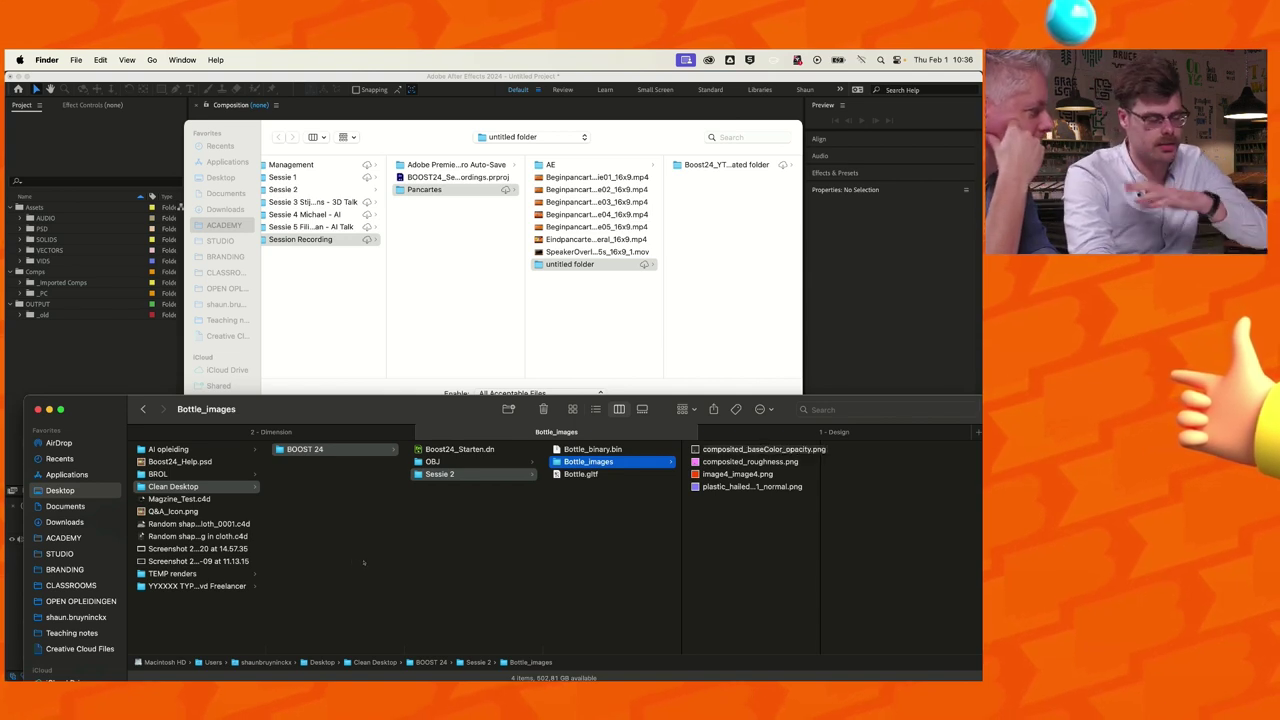
- Preview the base colour, roughness, image4 and normal-map textures full size
key(Right)
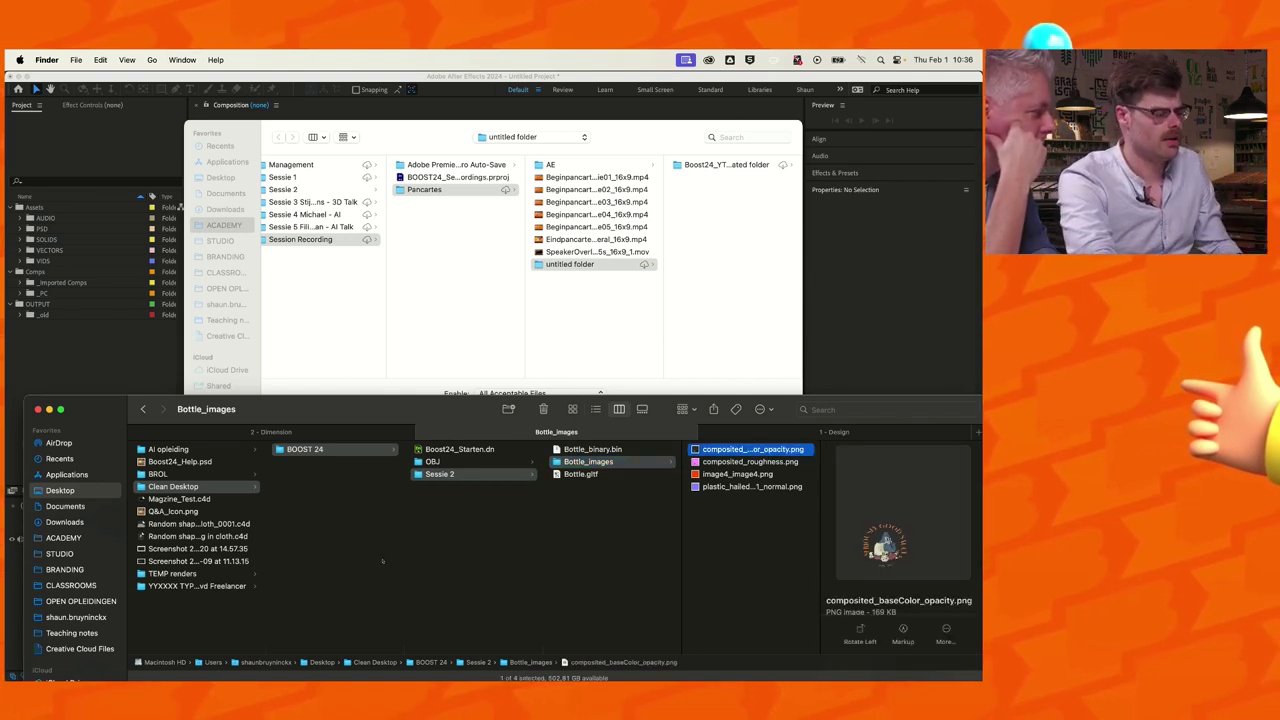
key(space)
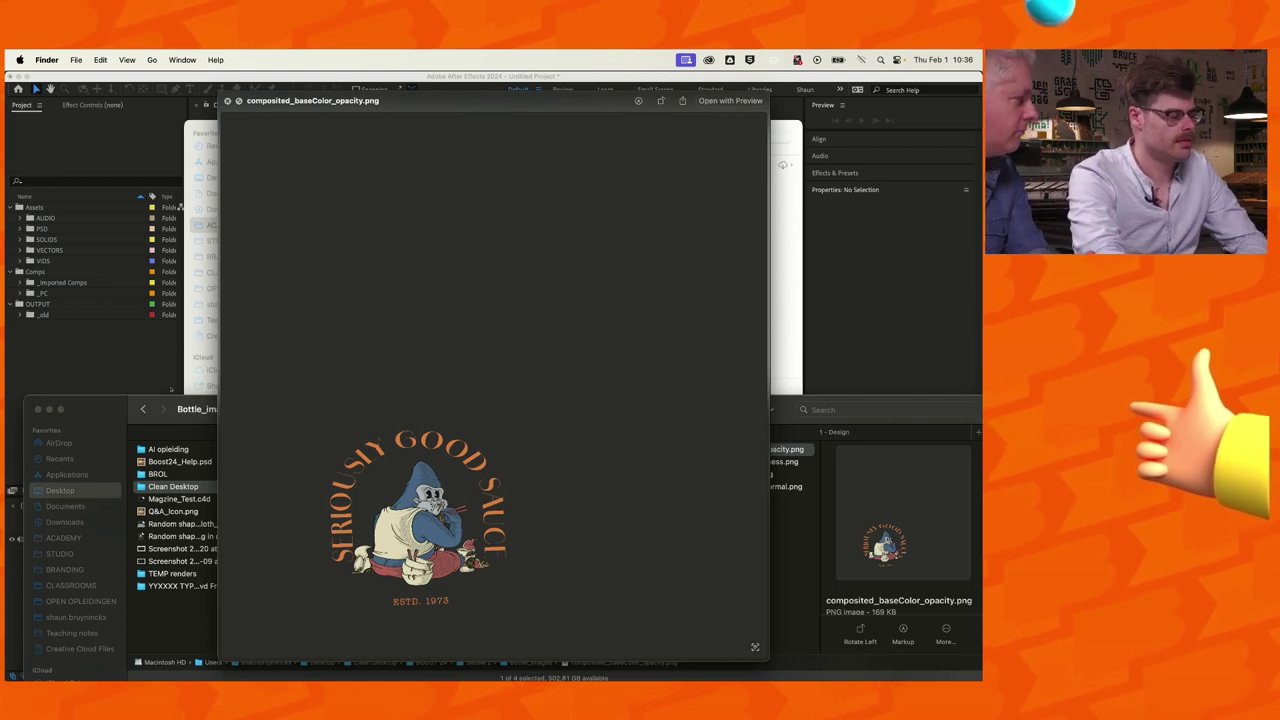
key(space)
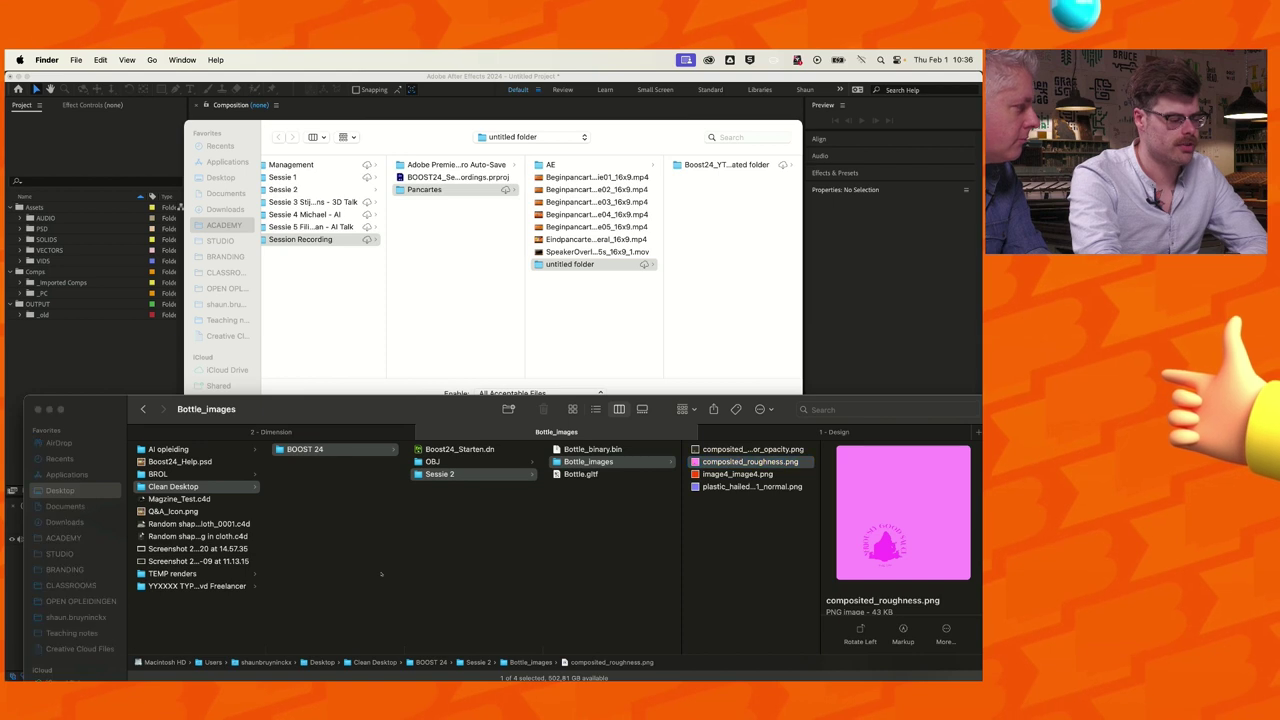
key(space)
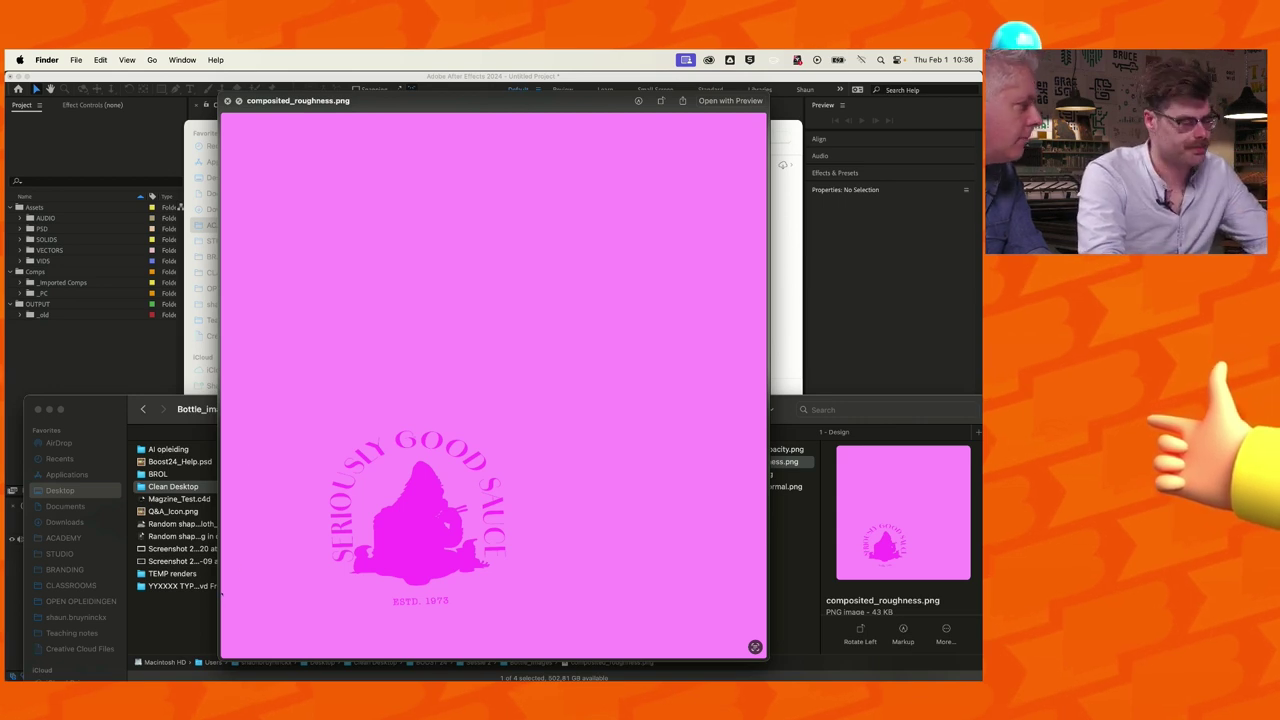
key(Down)
key(space)
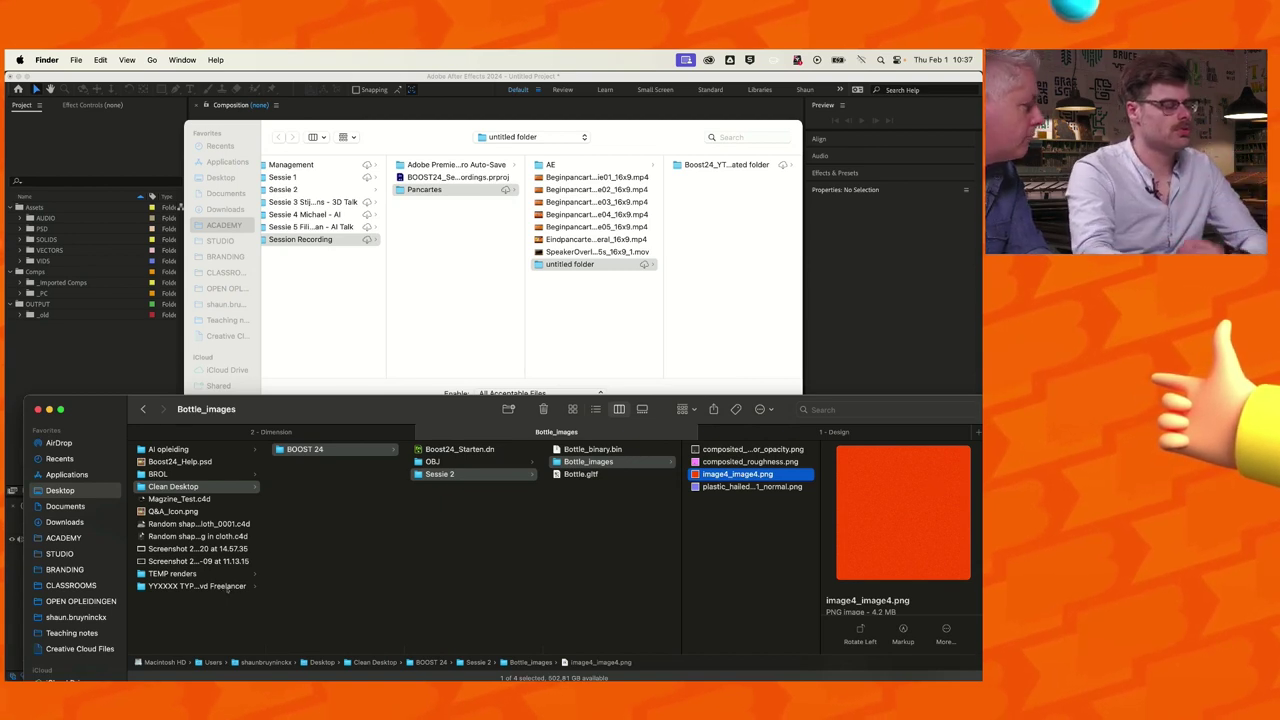
key(Down)
key(space)
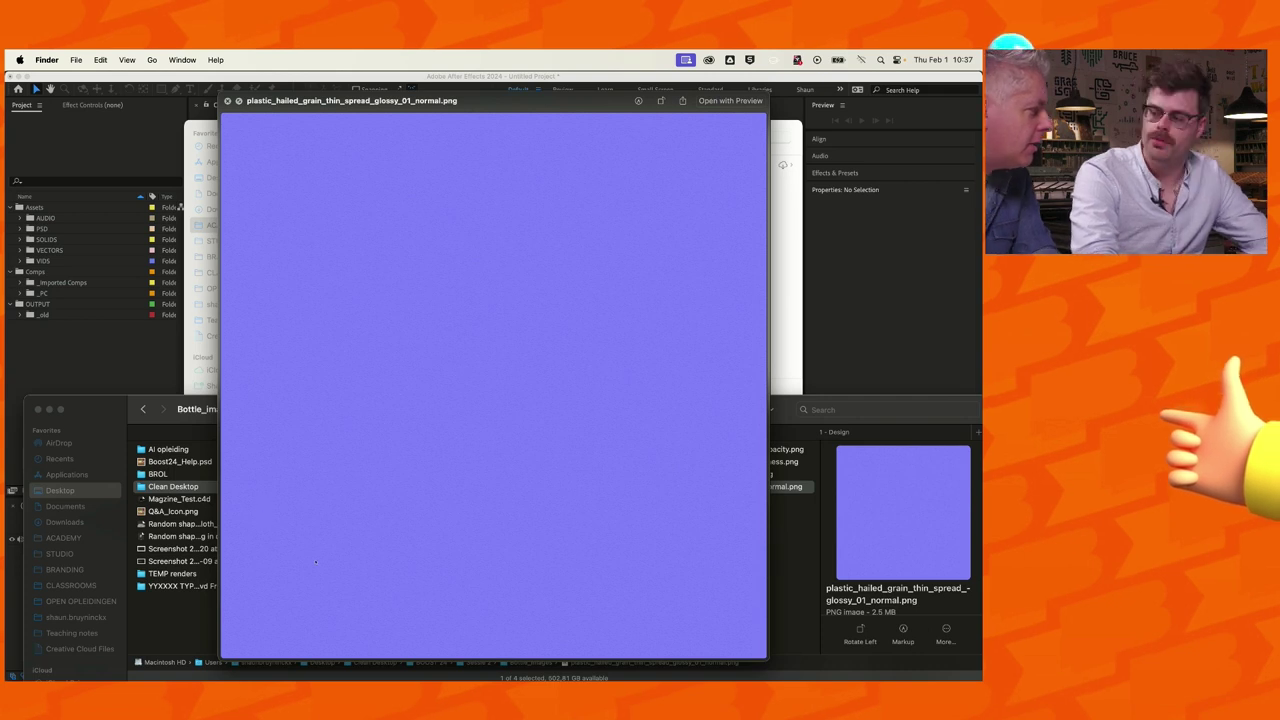
key(space)
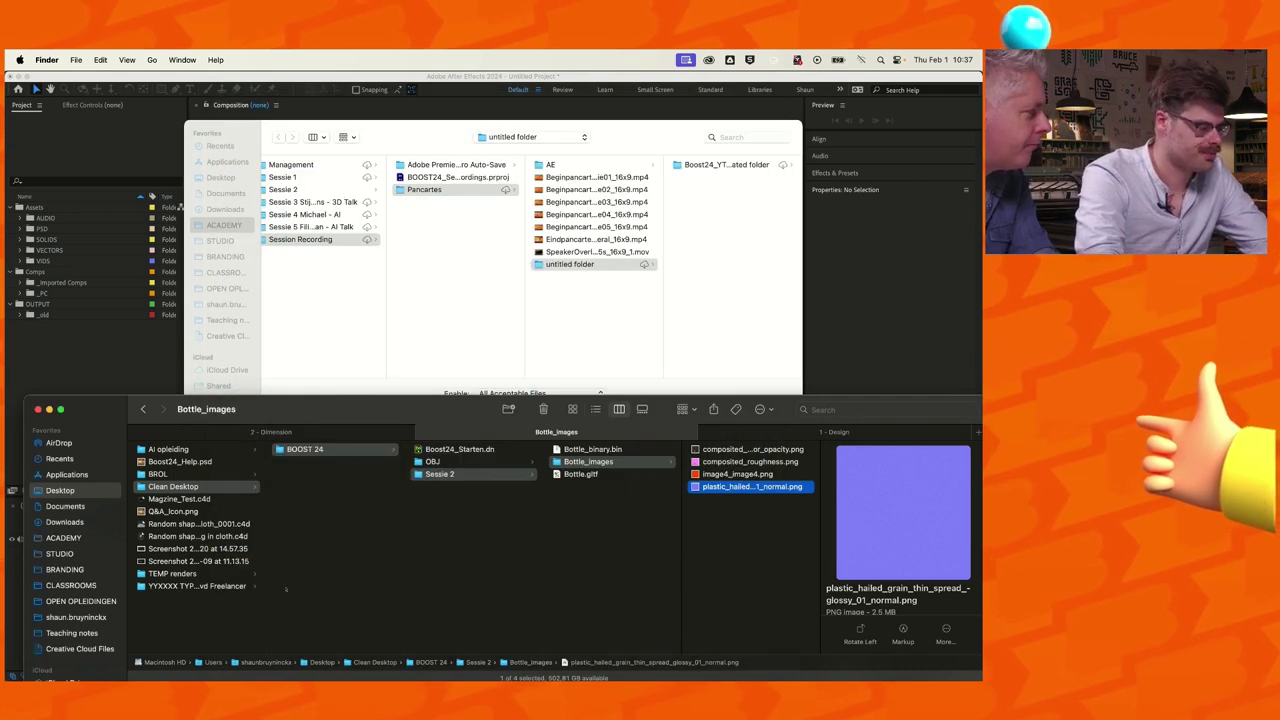
- Go back to Sessie 2 and select the Bottle.gltf model file
key(Left)
key(Up)
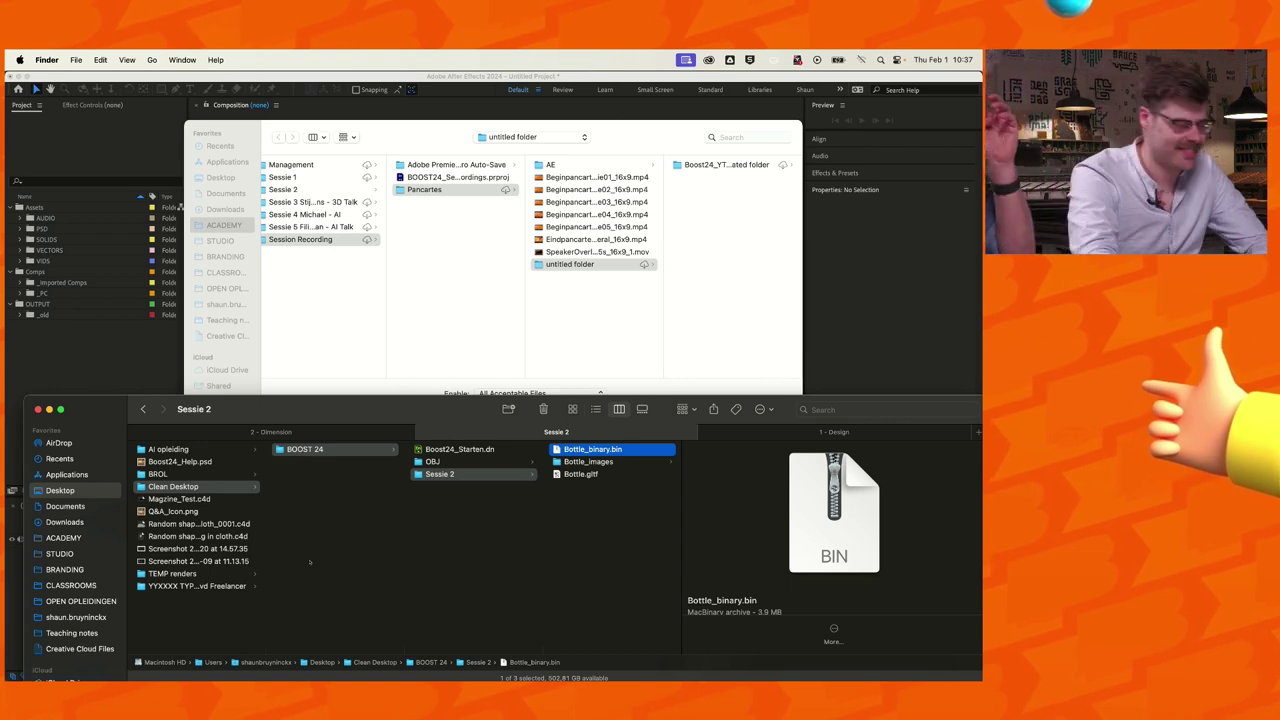
key(Down)
key(Down)
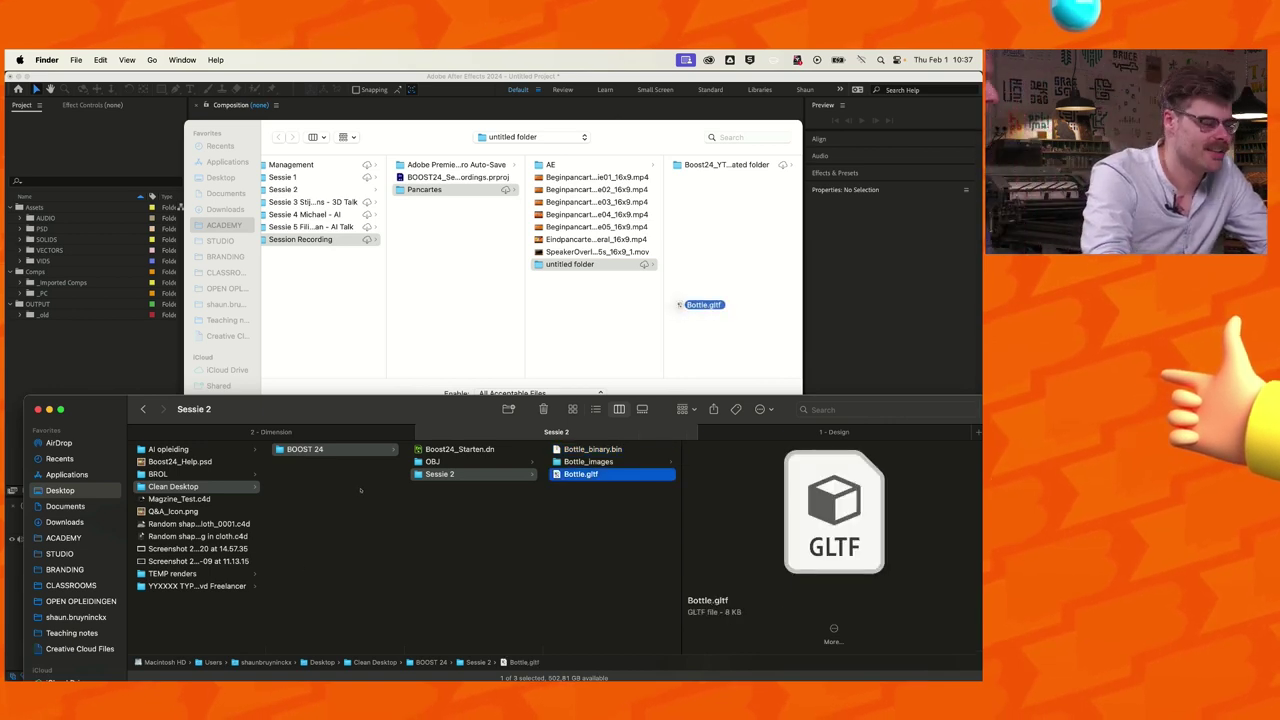
- Drop Bottle.gltf into the Import dialog and import it into a new Bottle 2 composition
drag(581, 474, 700, 305)
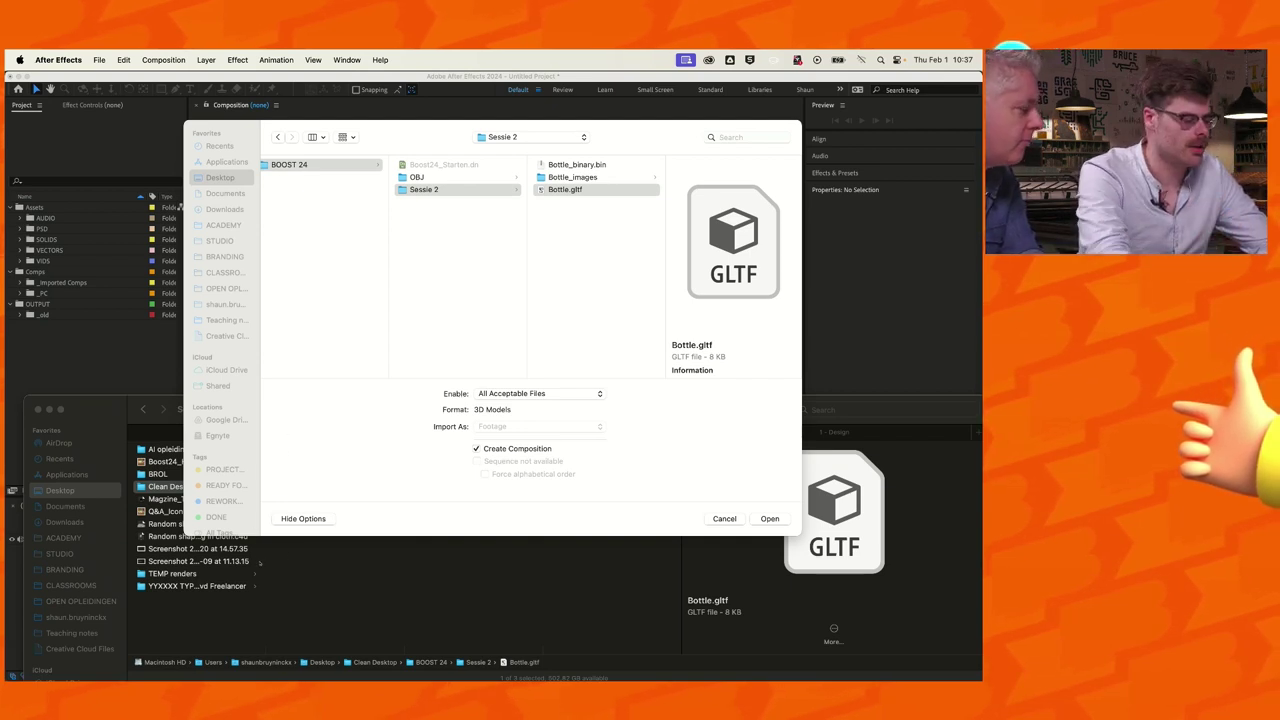
key(Return)
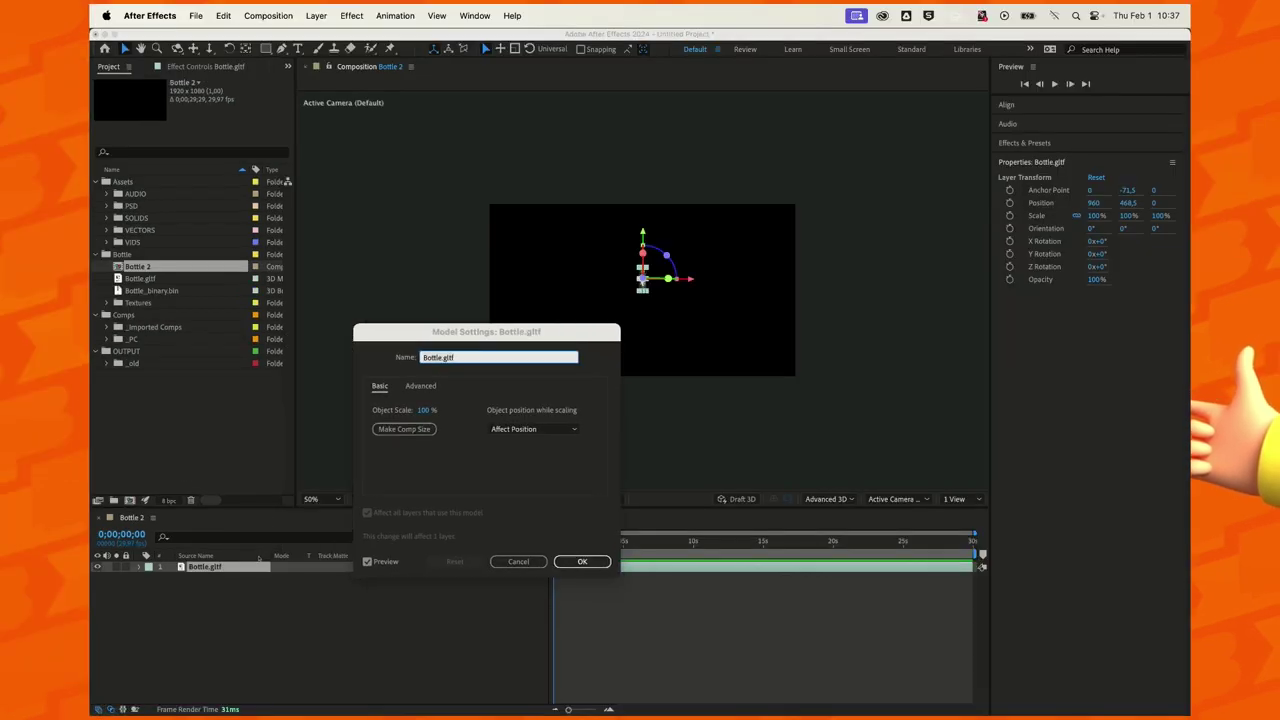
- Set the model's Object Scale to 300% and close Model Settings
click(426, 410)
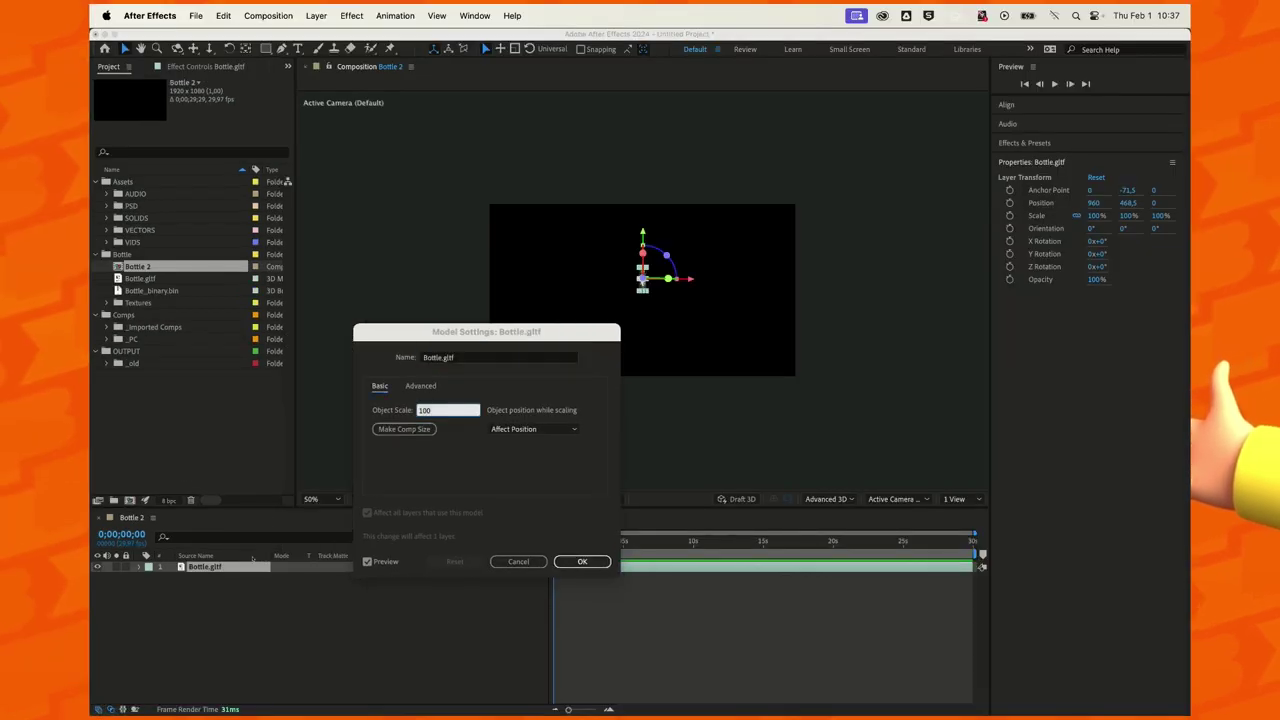
text(300)
key(Tab)
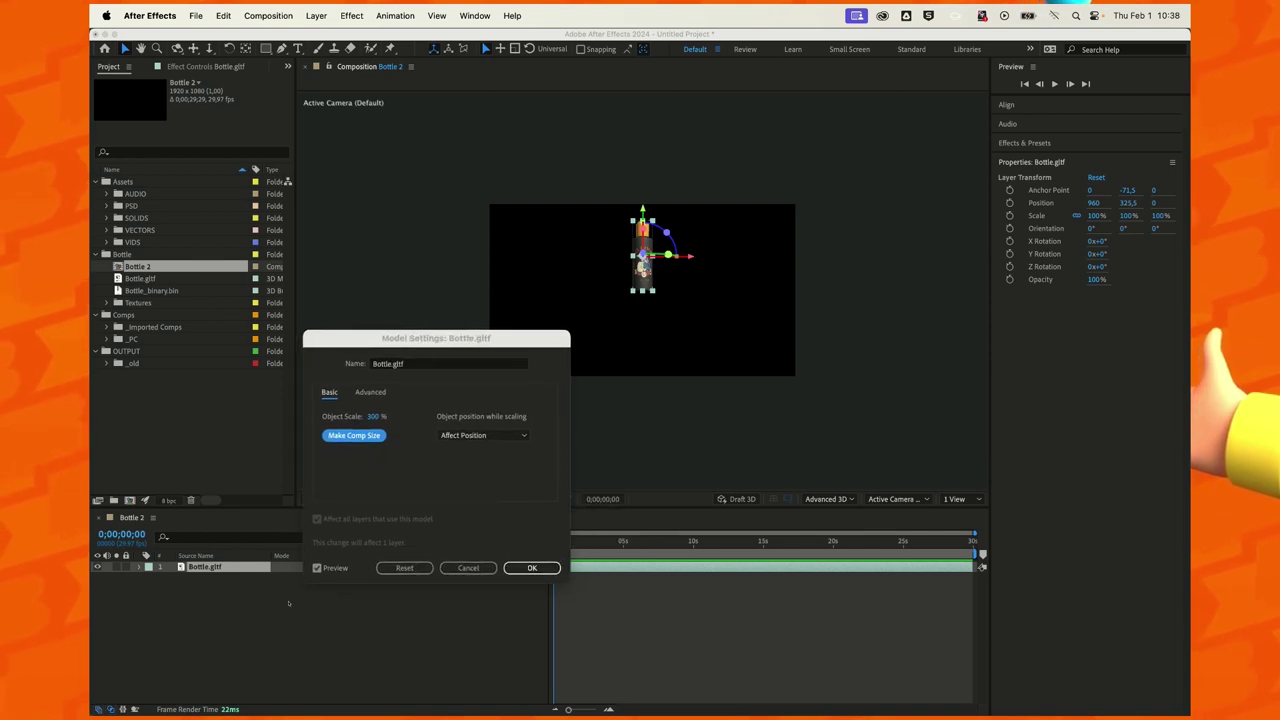
key(Return)
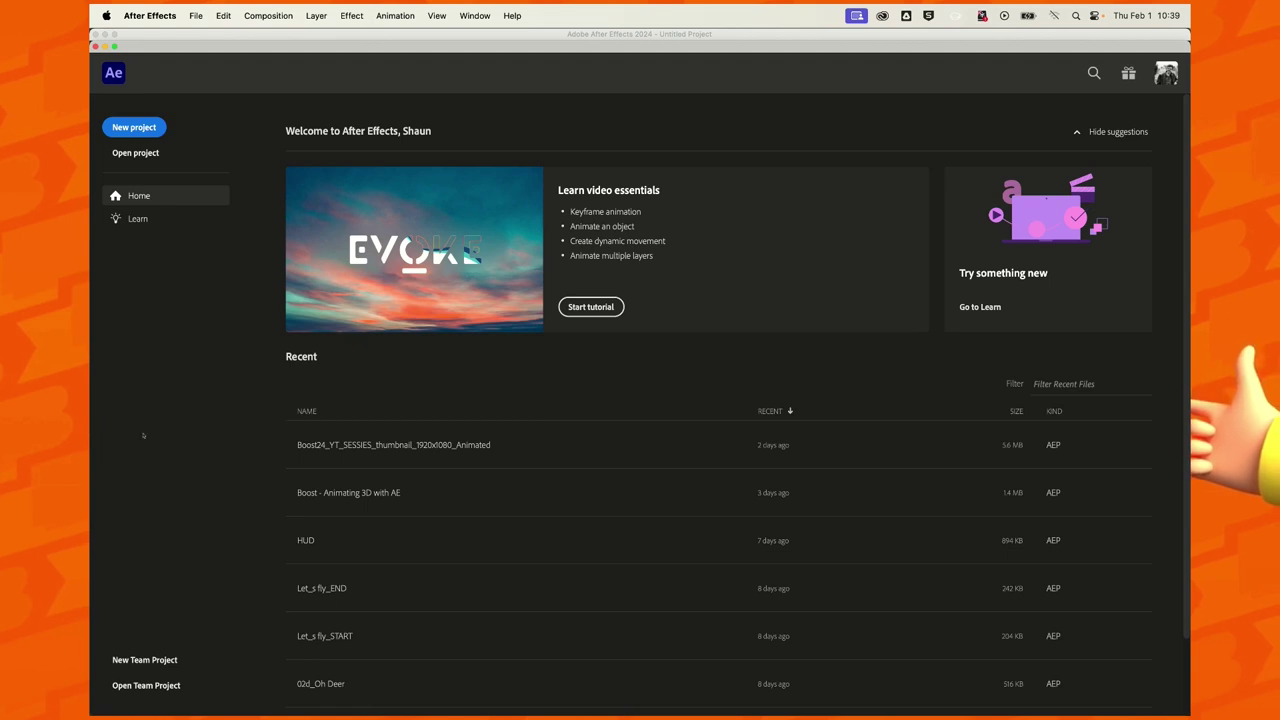
- In a new project, import Bottle.gltf into a composition at 300 object scale
key(super+alt+n)
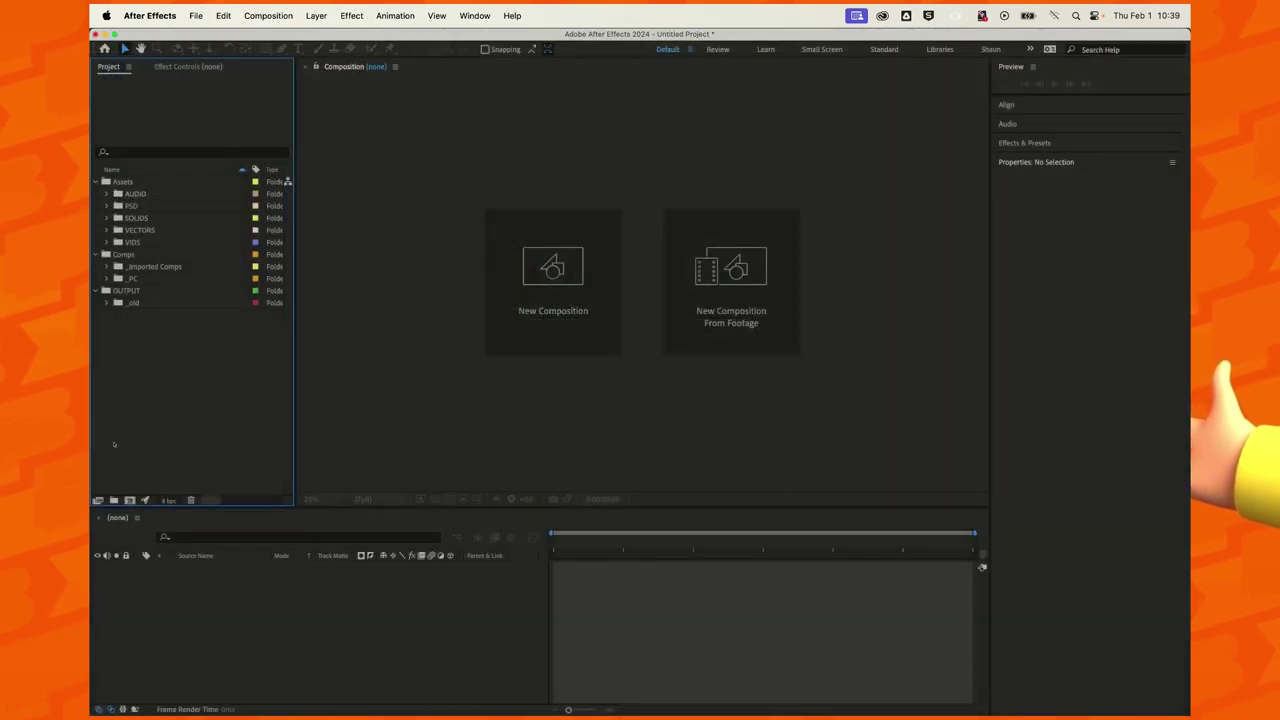
key(super+i)
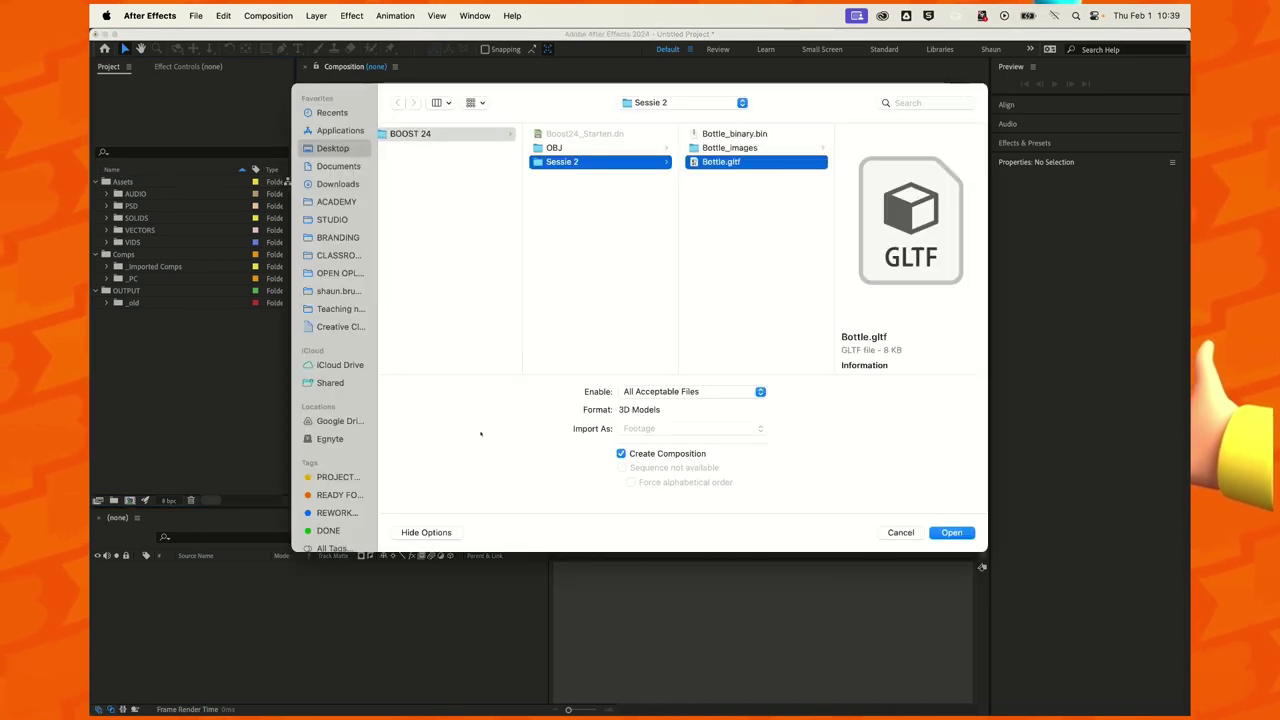
key(Return)
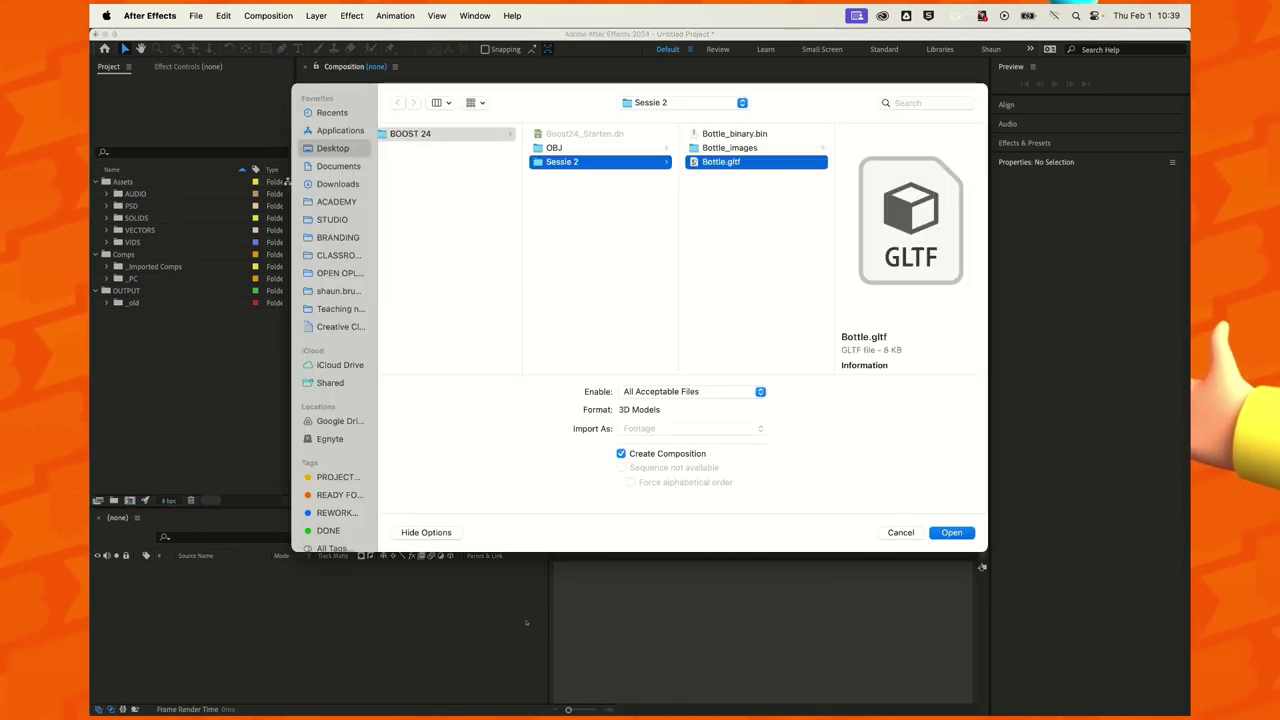
key(Tab)
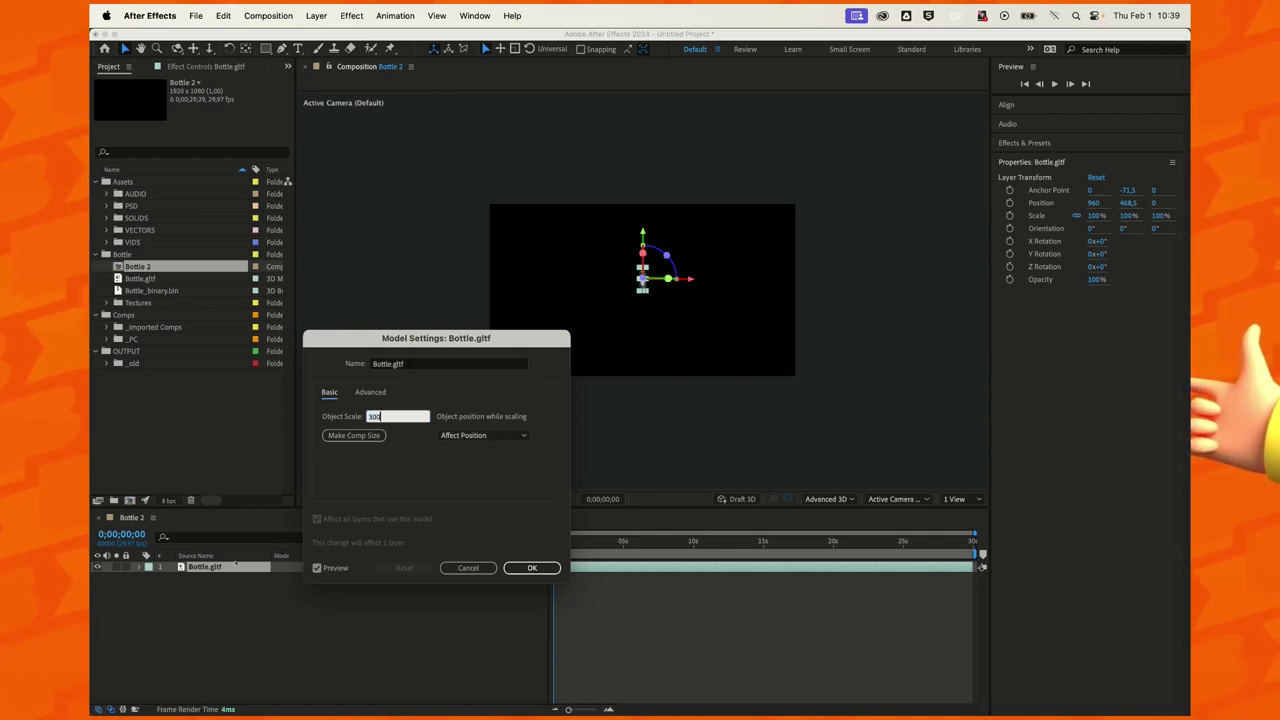
key(Return)
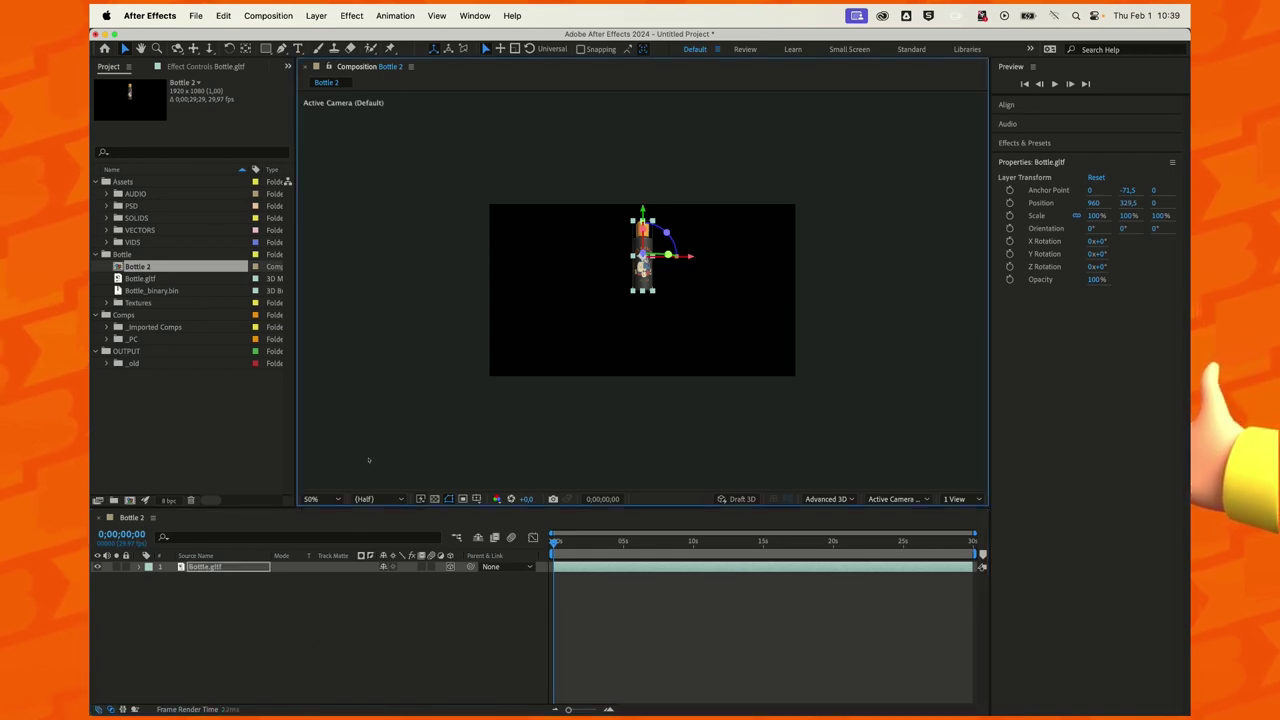
- Lower the bottle to frame centre, set viewer zoom to Fit, deselect it, and begin Save As
drag(643, 232, 643, 256)
click(322, 499)
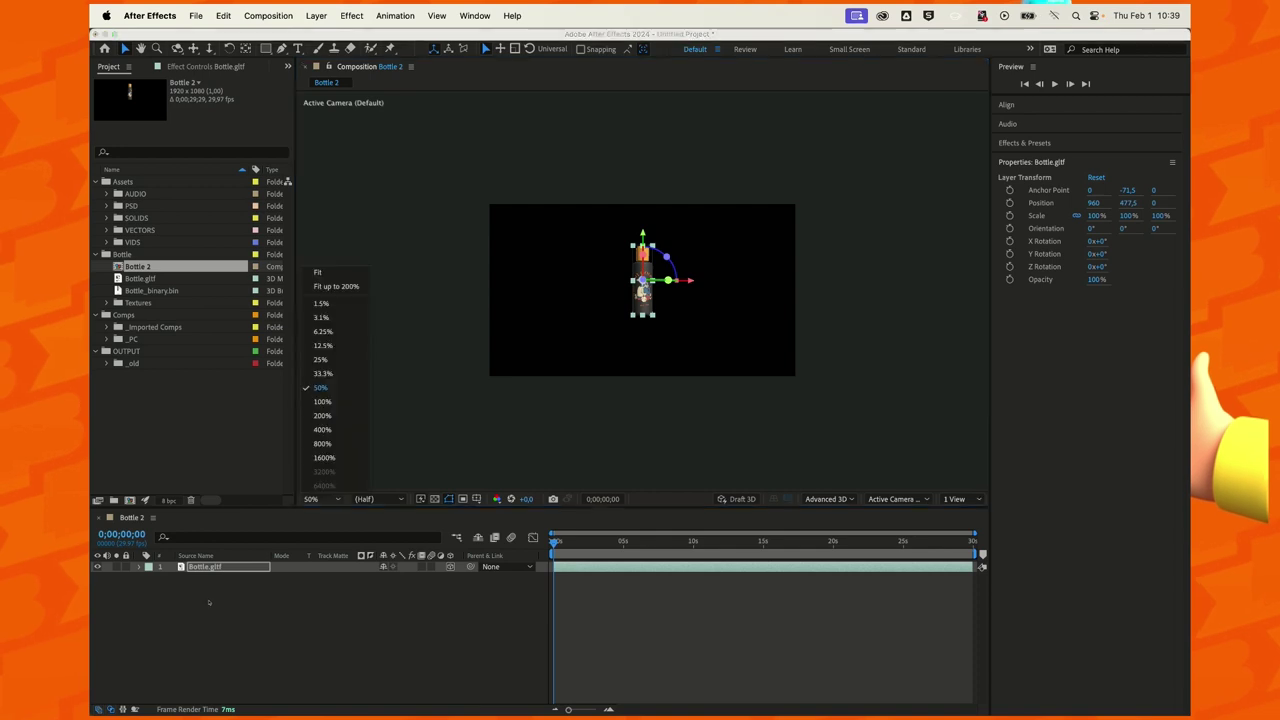
click(330, 286)
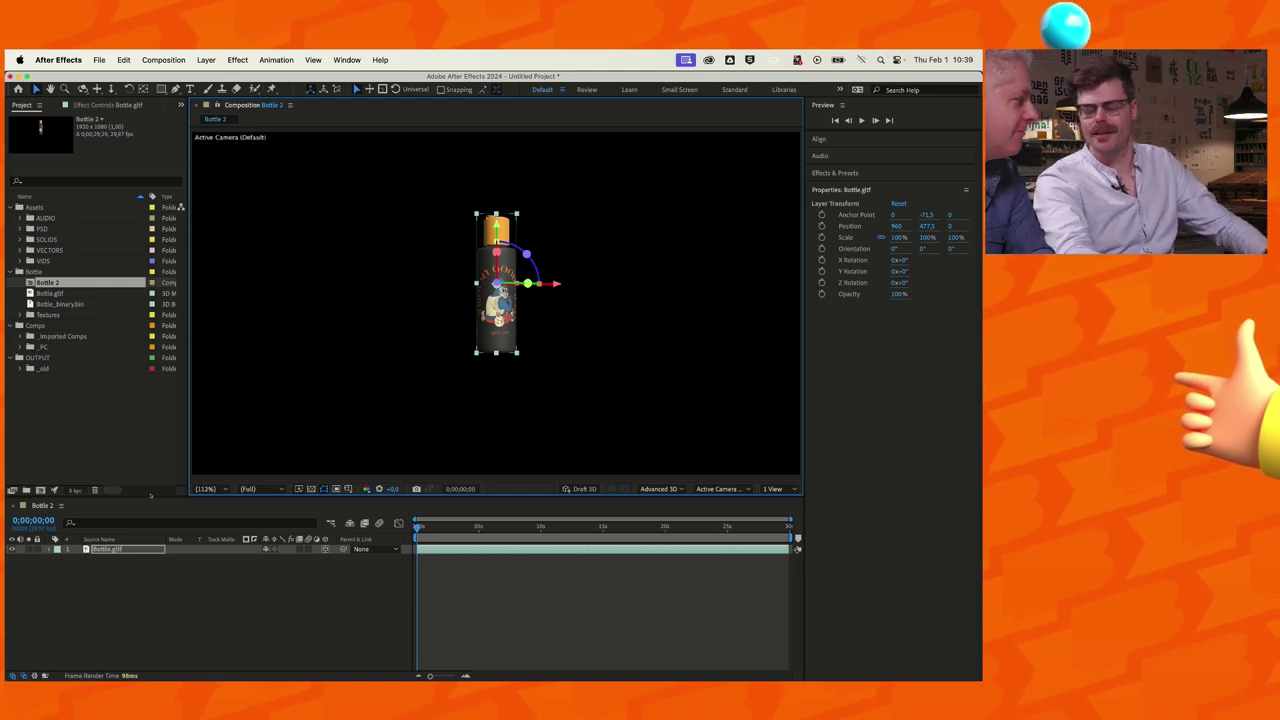
click(84, 656)
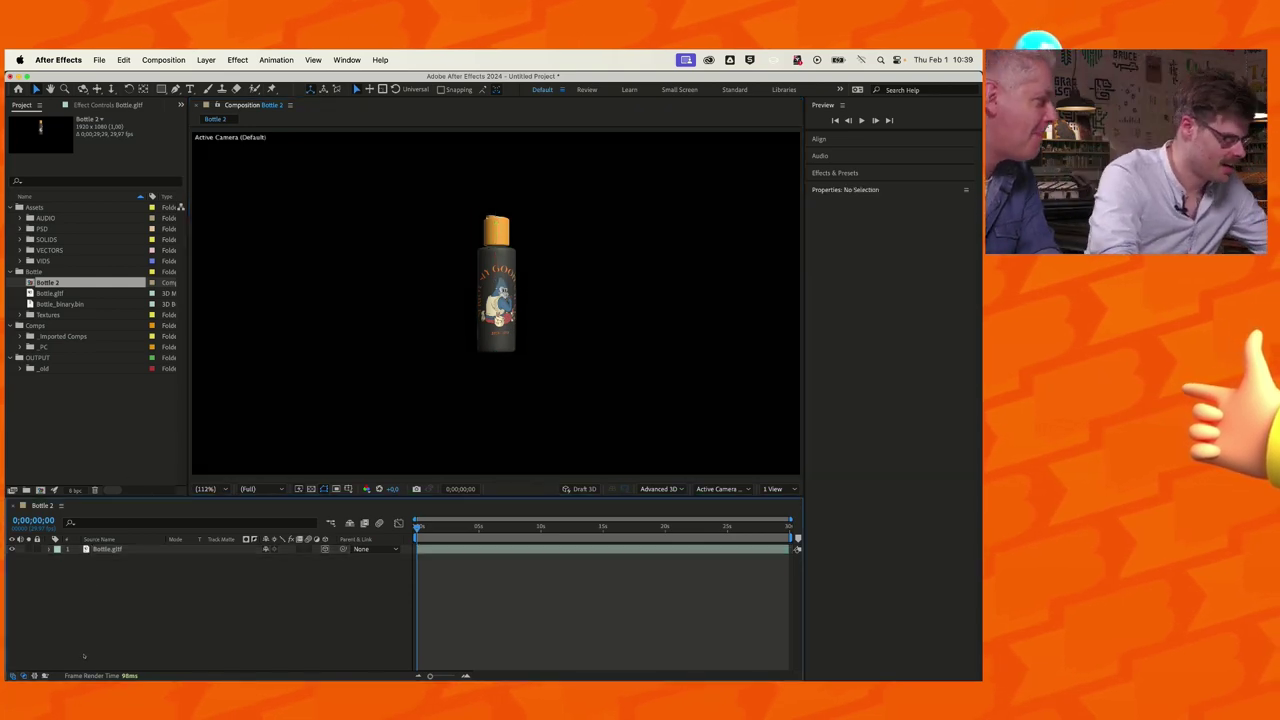
key(super+s)
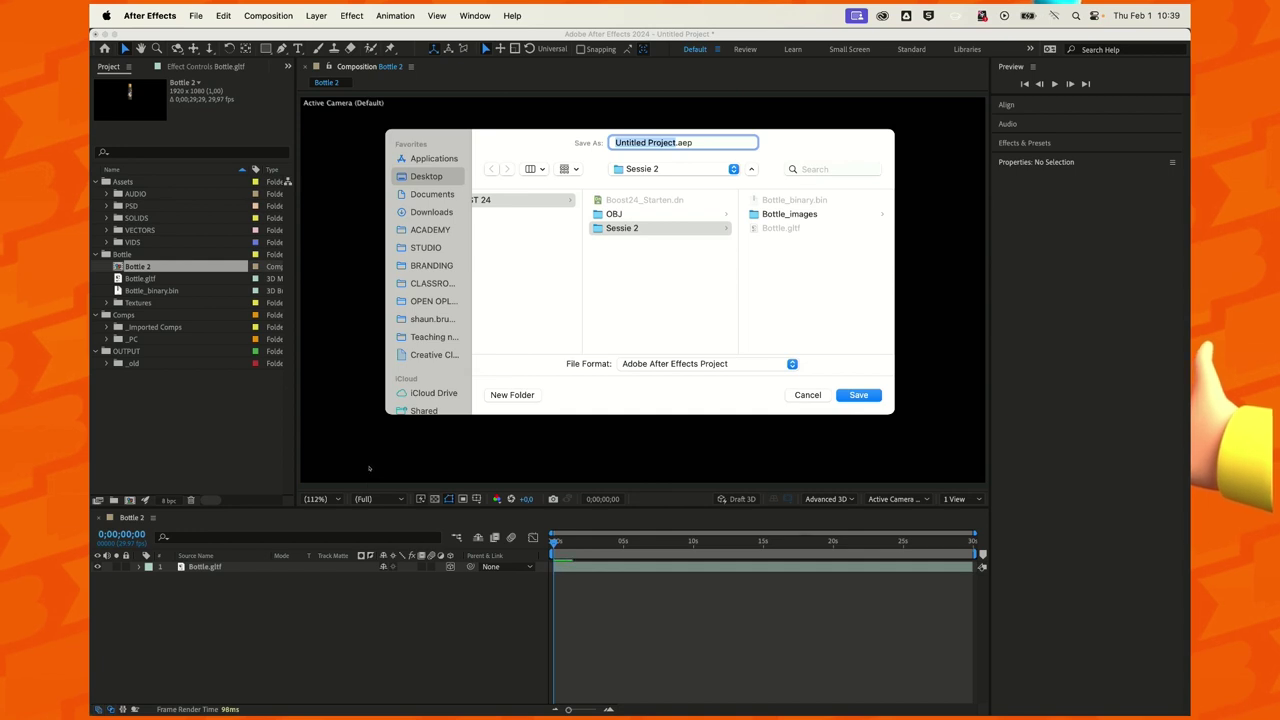
- Save Untitled Project.aep into Sessie 2 and select the Bottle.gltf layer
key(Return)
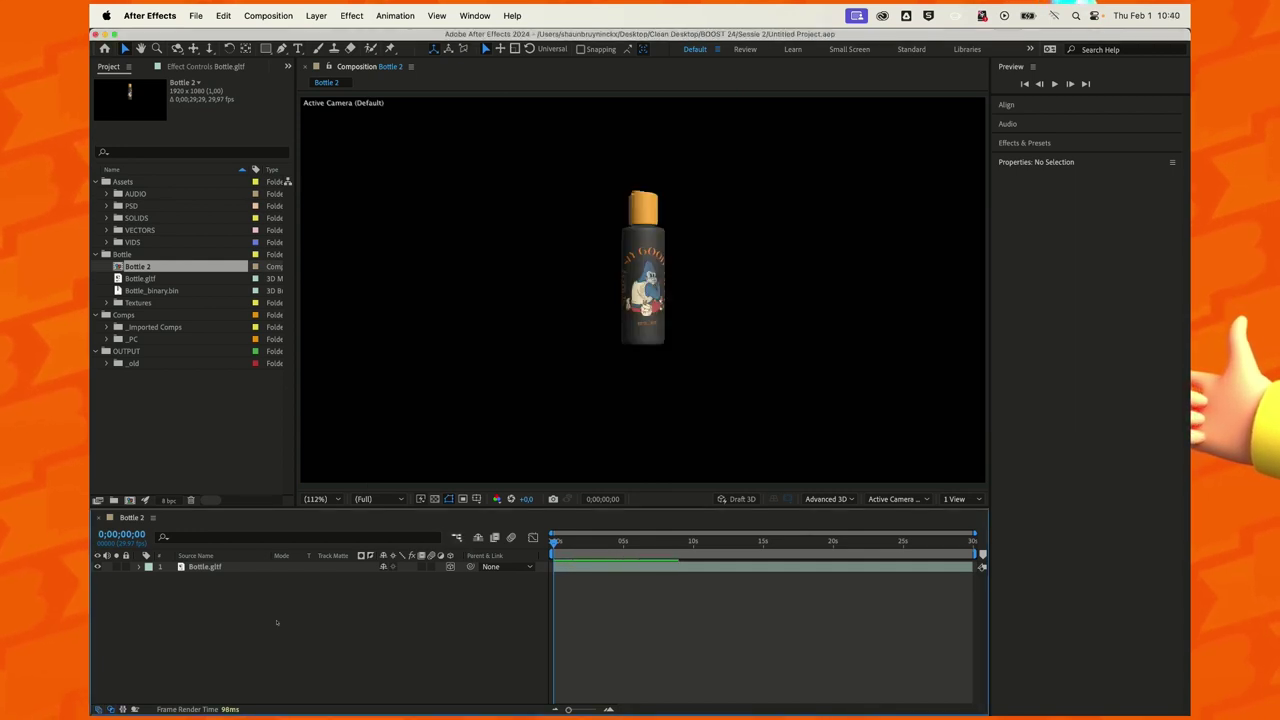
key(super+a)
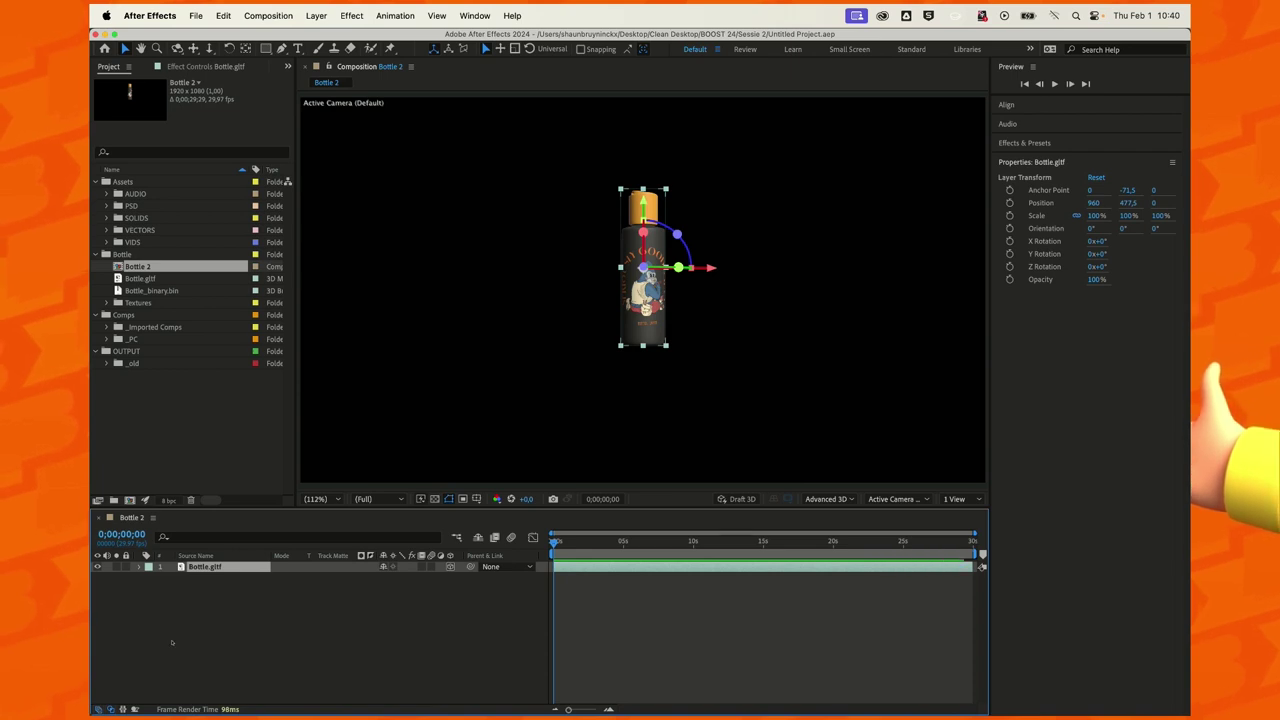
click(828, 499)
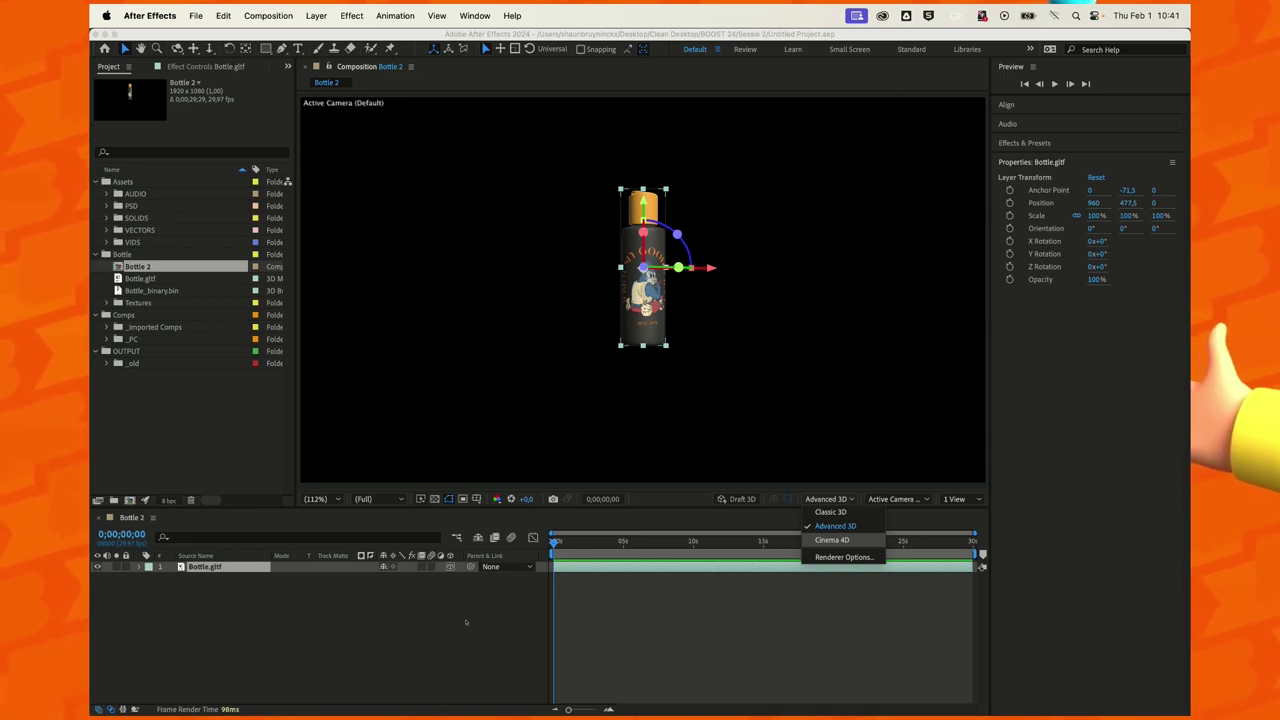
key(Escape)
click(285, 657)
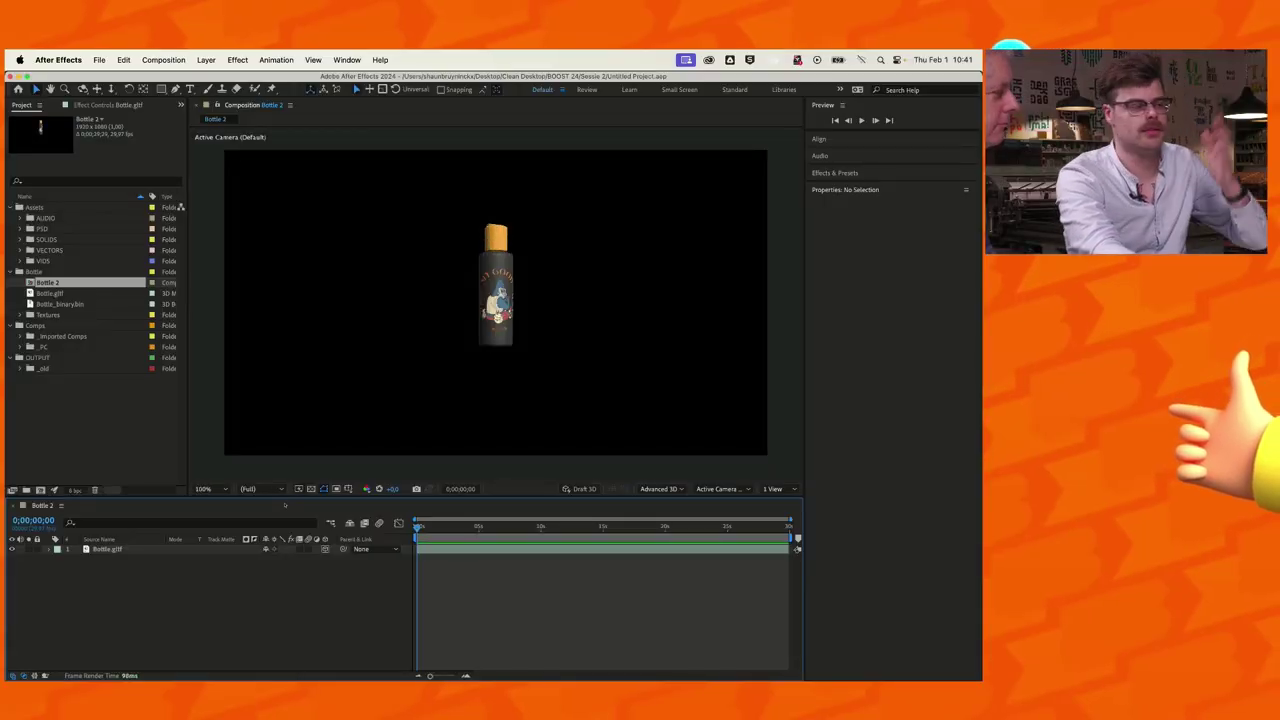
- Zoom the viewer to 400% and then back to Fit
key(comma)
key(period)
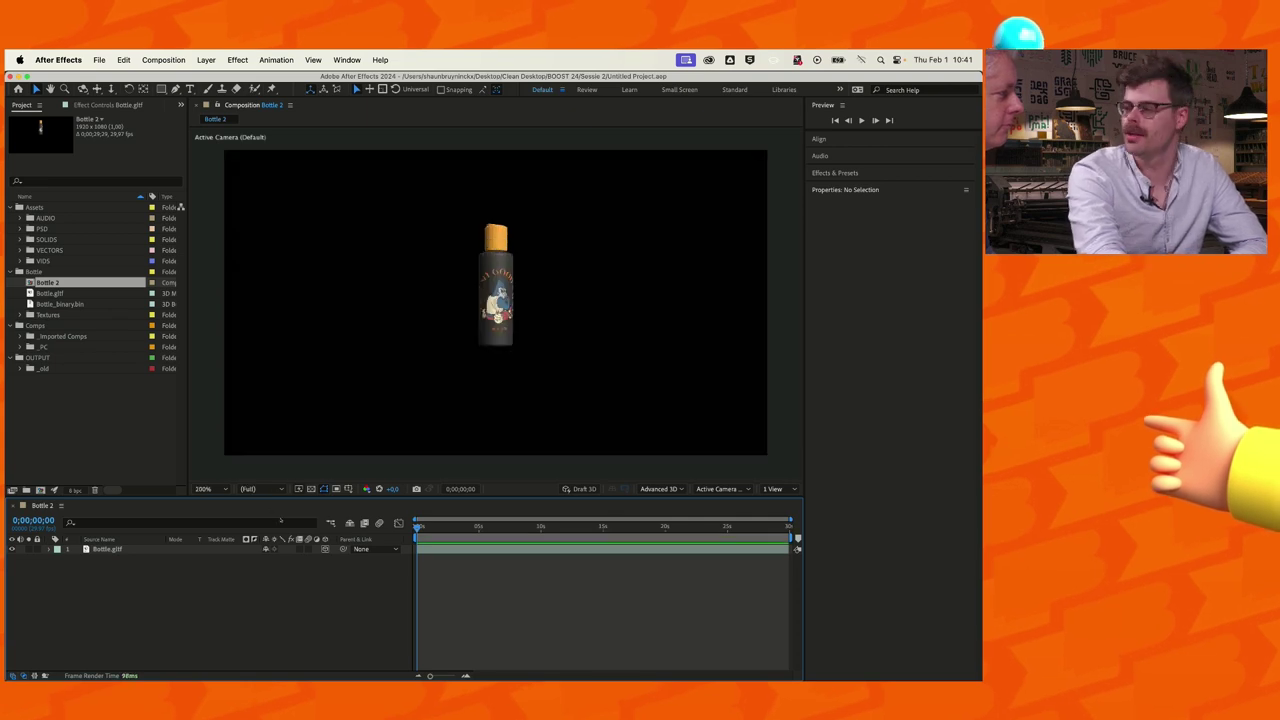
key(period)
key(period)
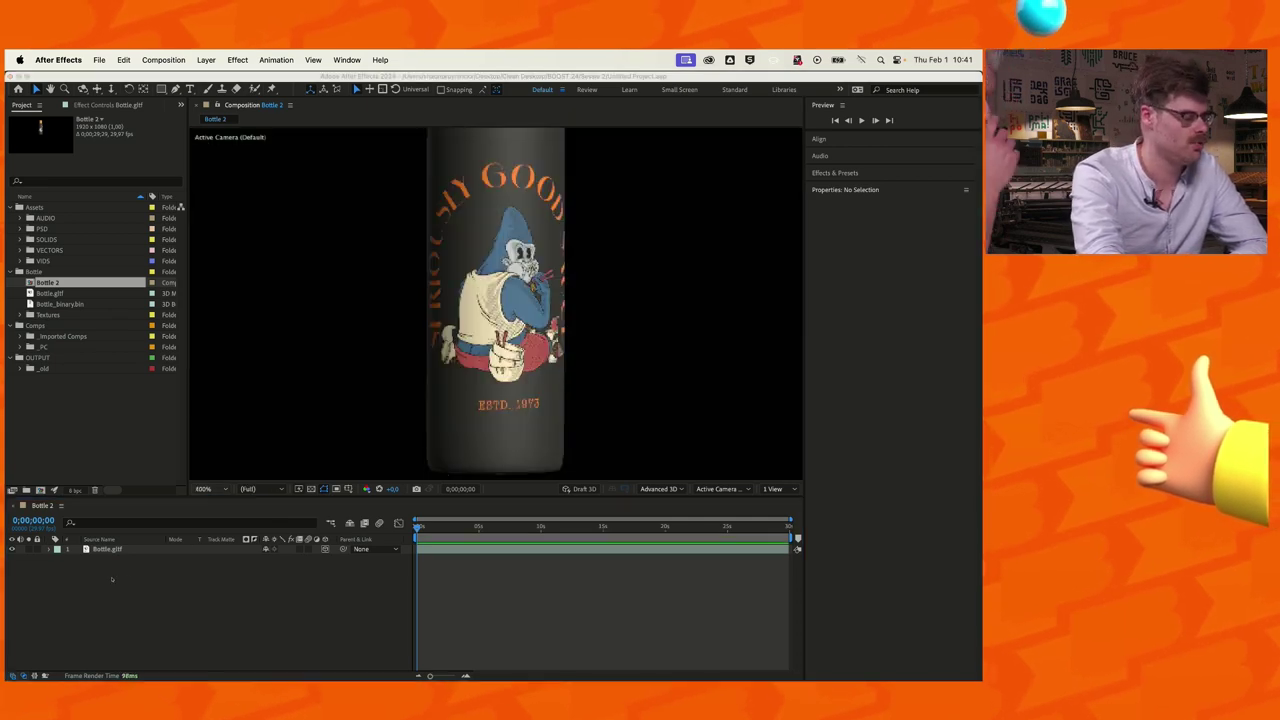
click(205, 488)
click(222, 300)
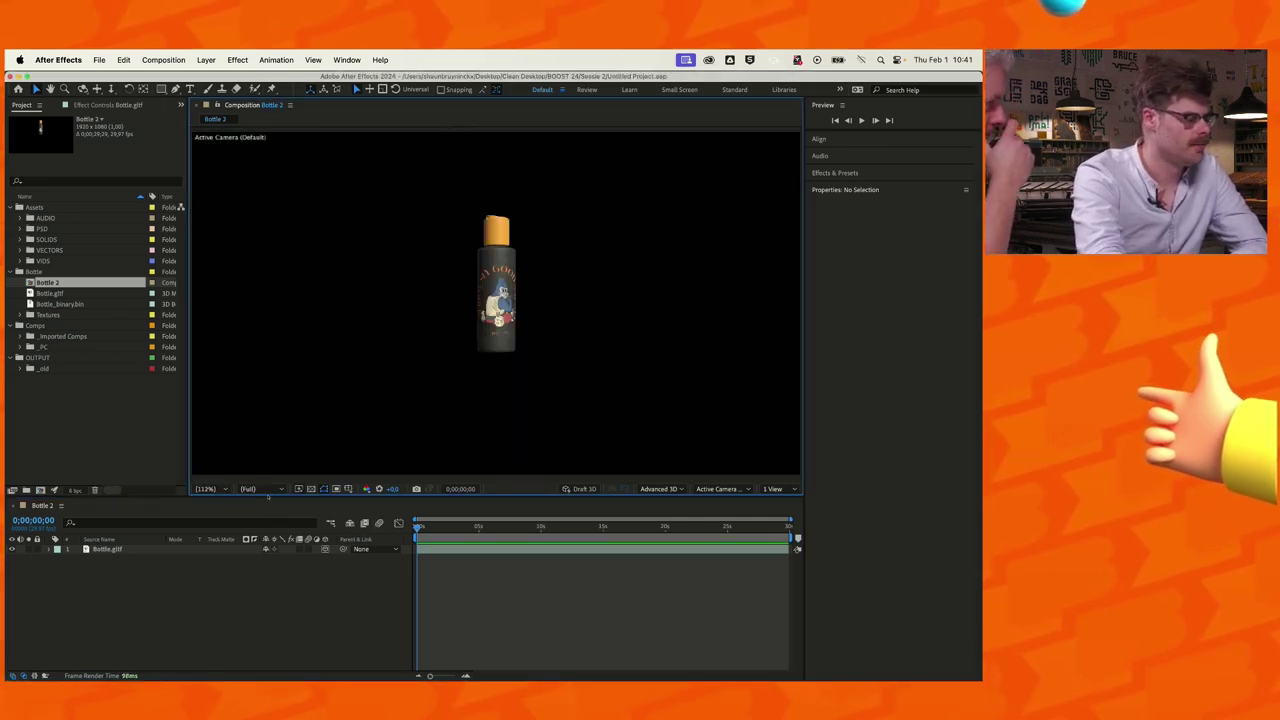
- Orbit the default camera to show the side of the bottle's label, then deselect it
key(super+a)
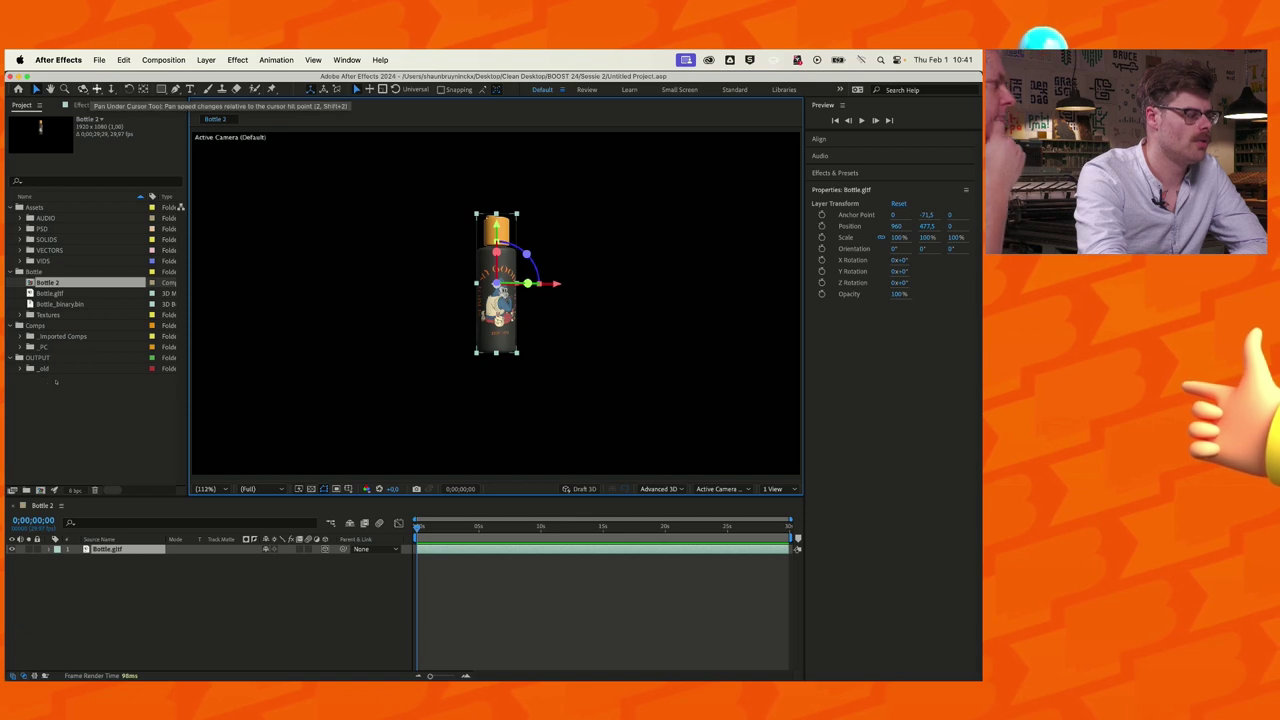
key(c)
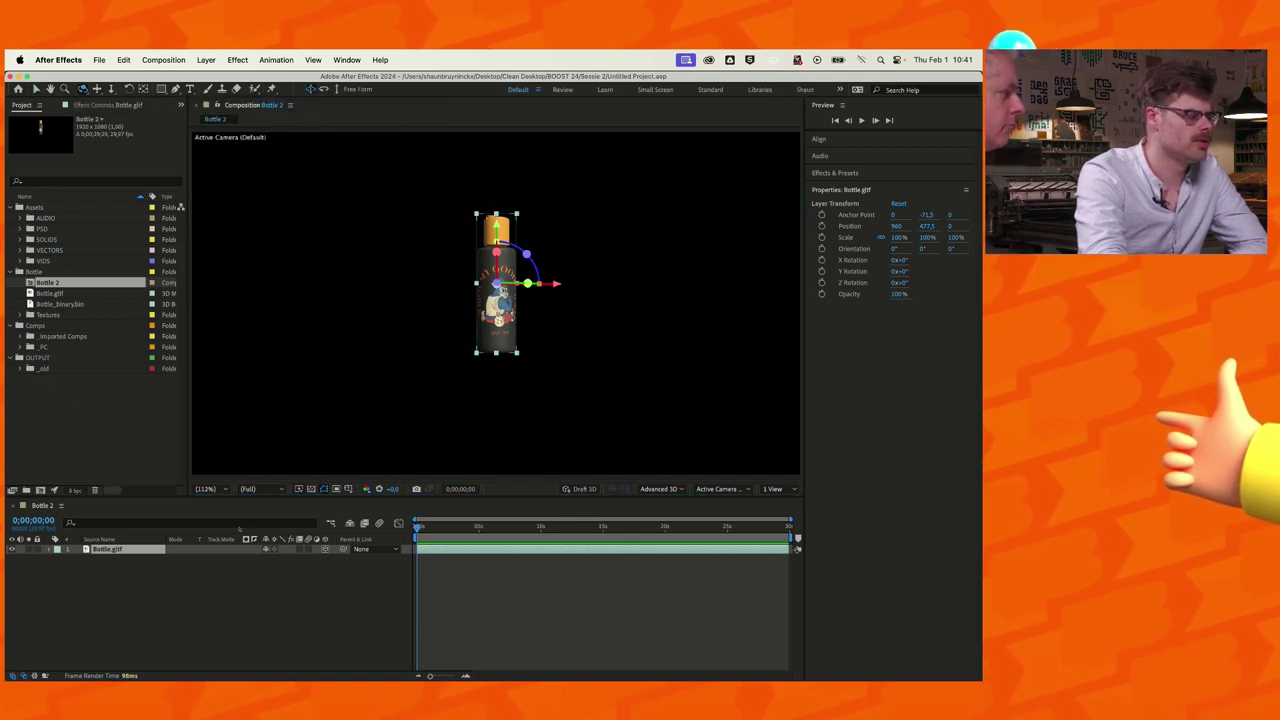
drag(250, 470, 262, 478)
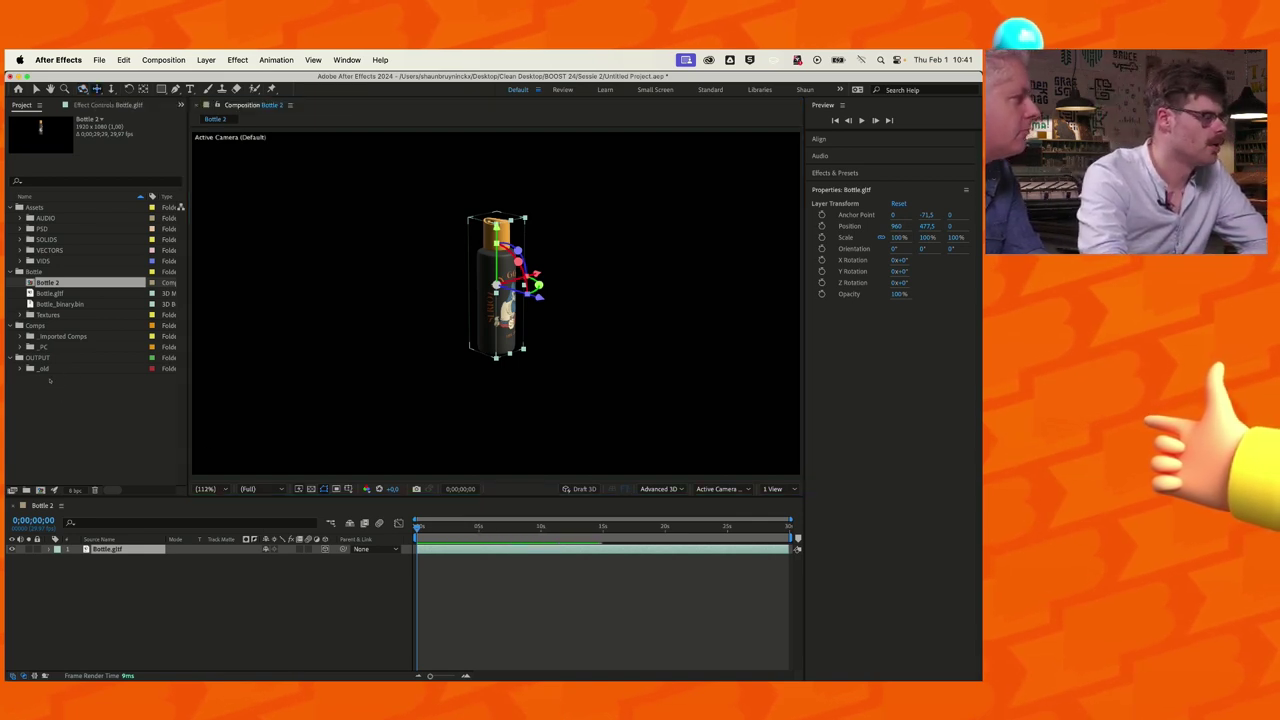
key(f)
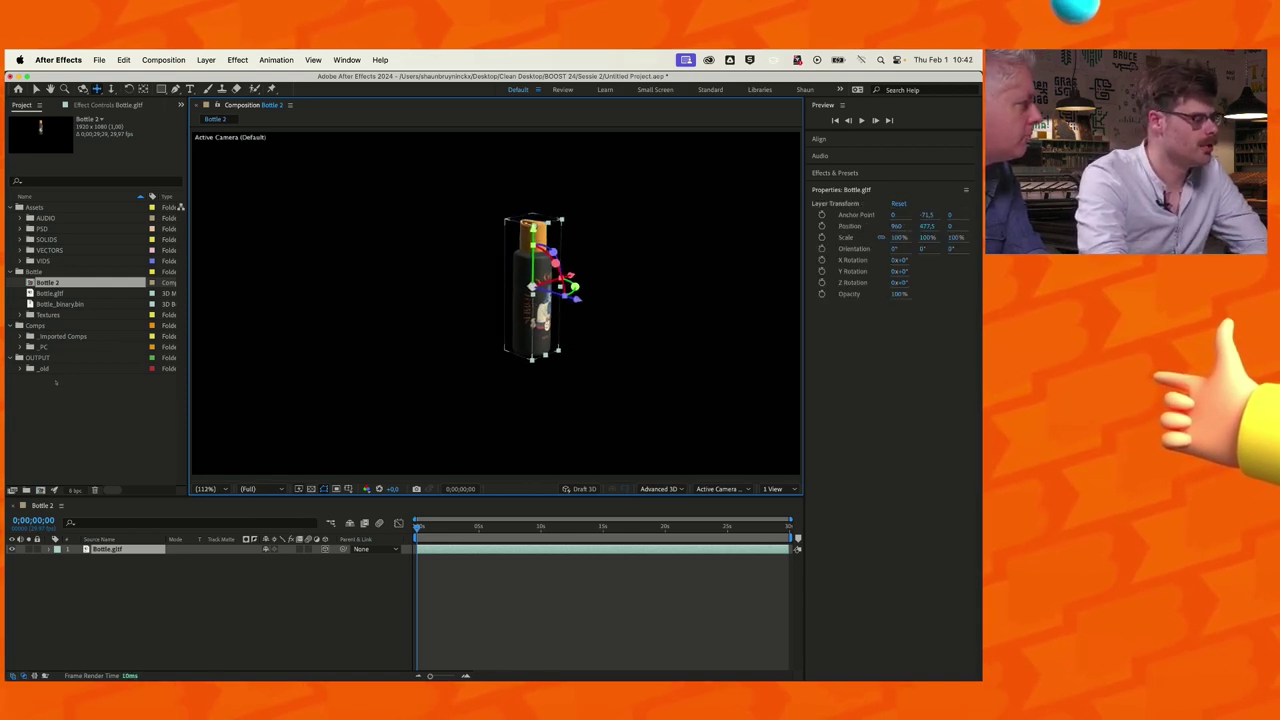
key(f)
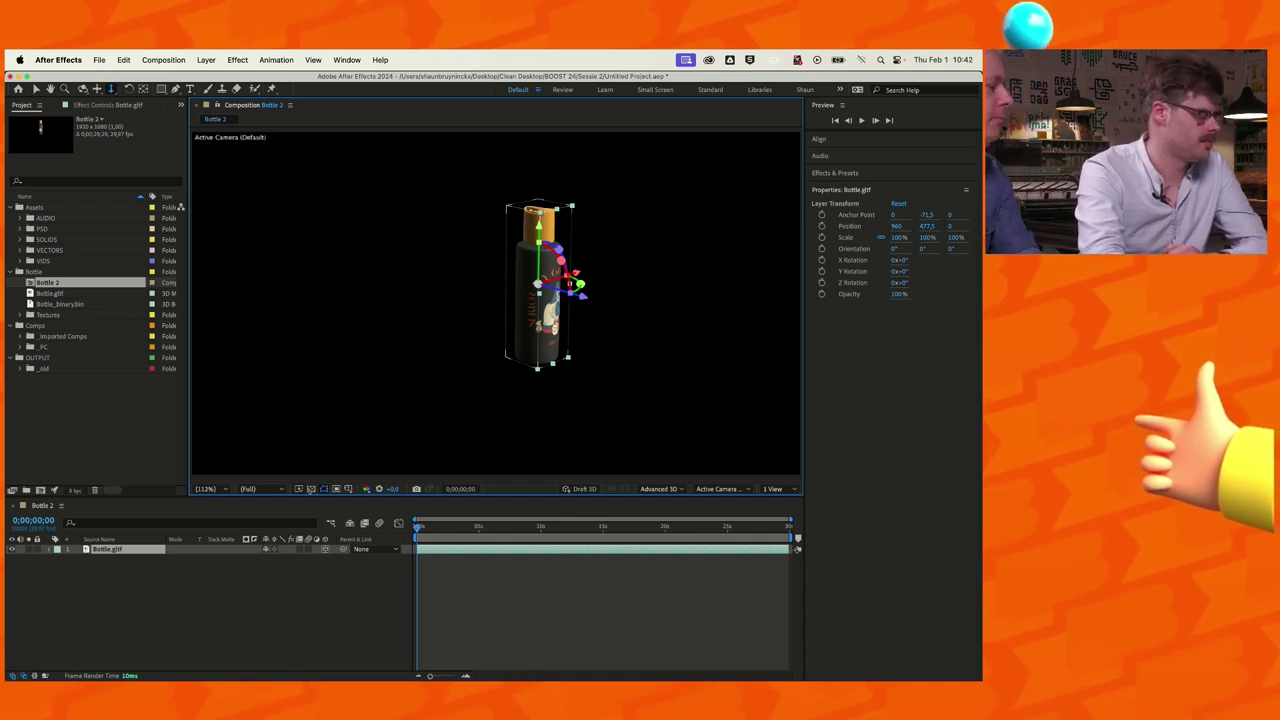
click(187, 643)
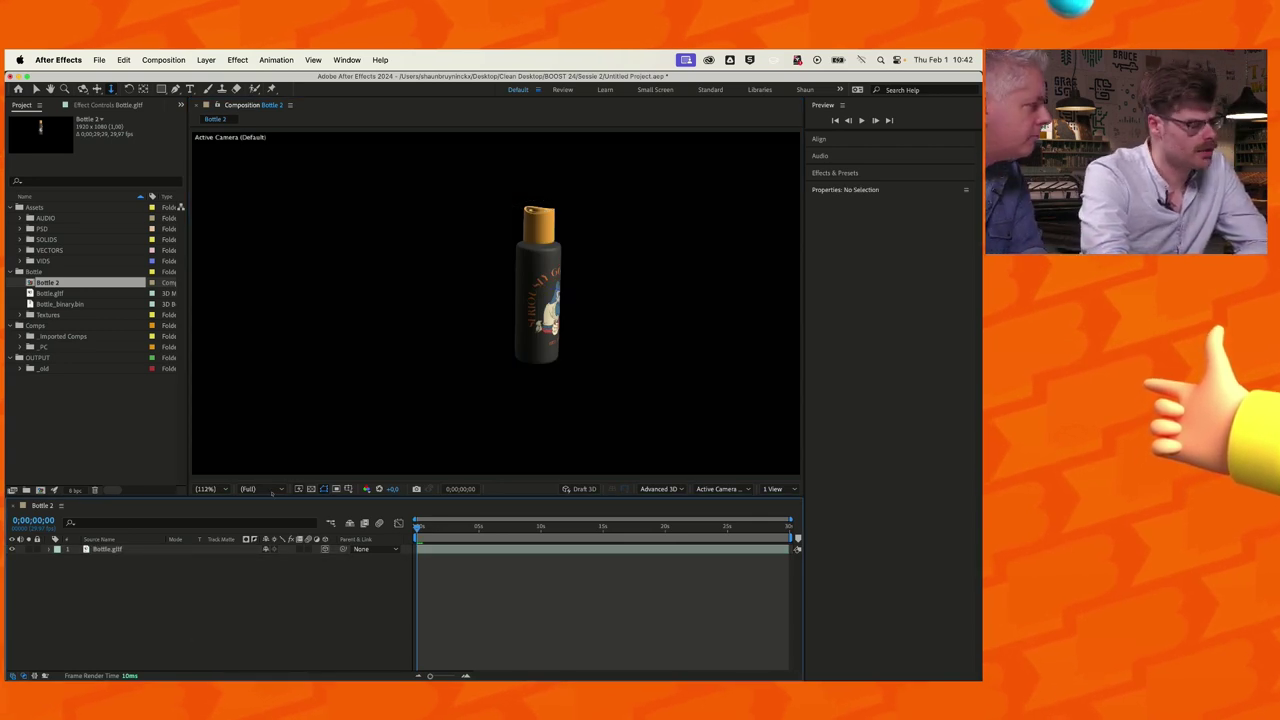
key(super+a)
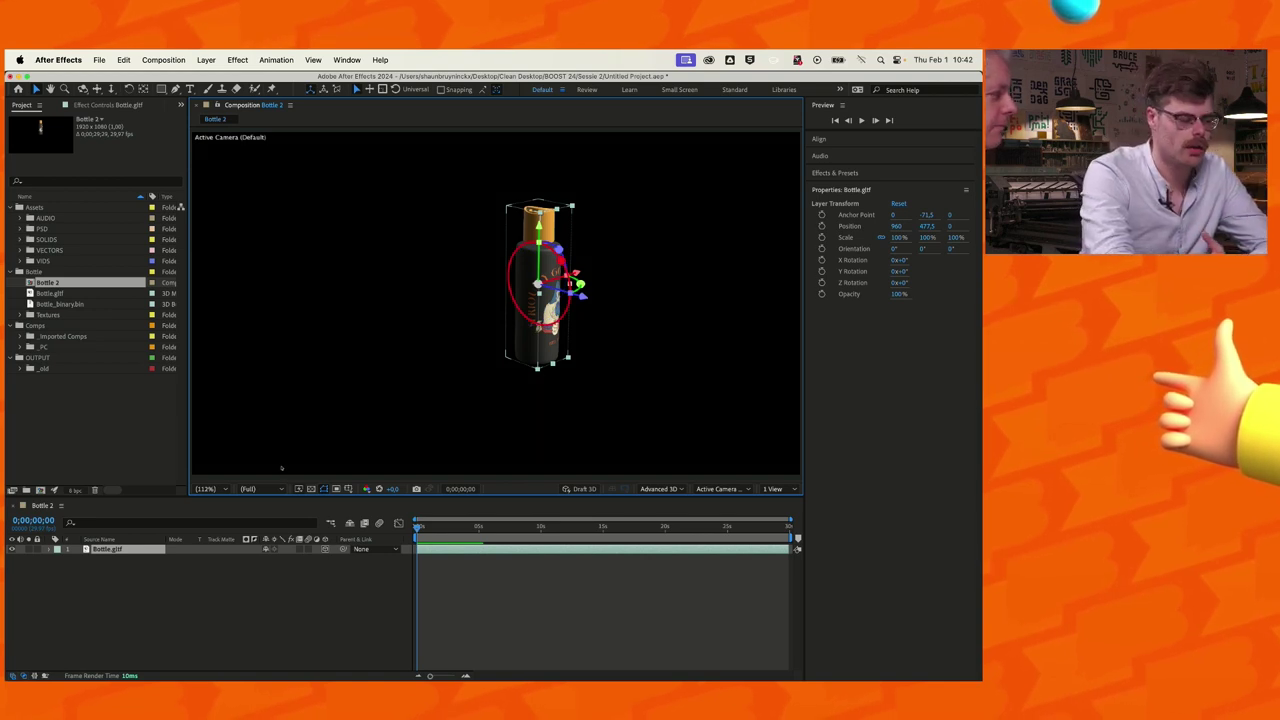
click(319, 585)
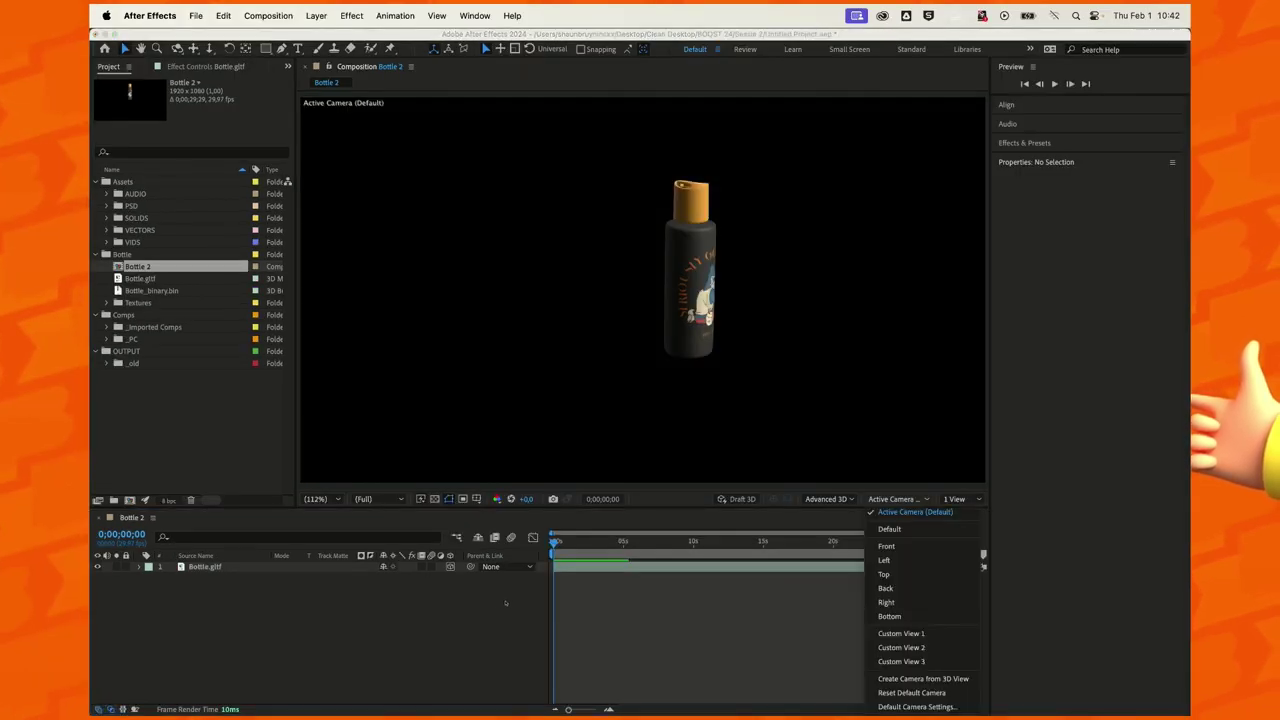
- Switch the 3D View from Active Camera (Default) to Front and select the bottle layer
key(Down)
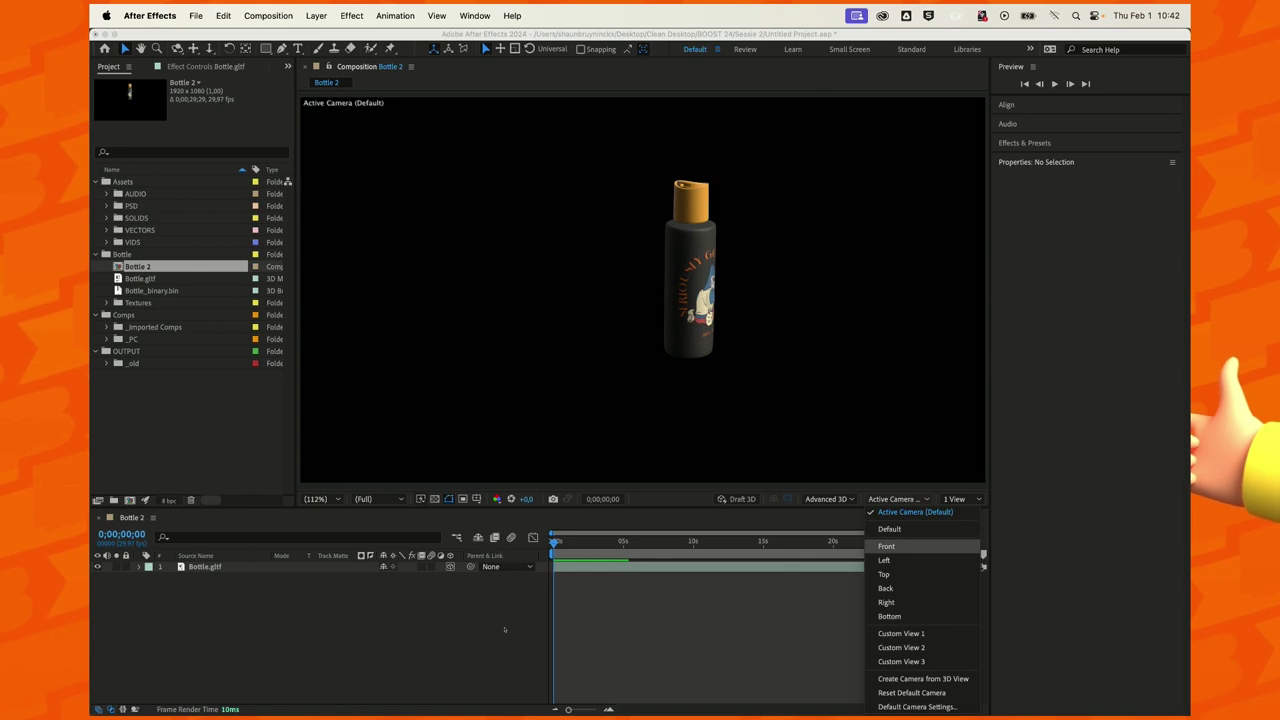
key(Return)
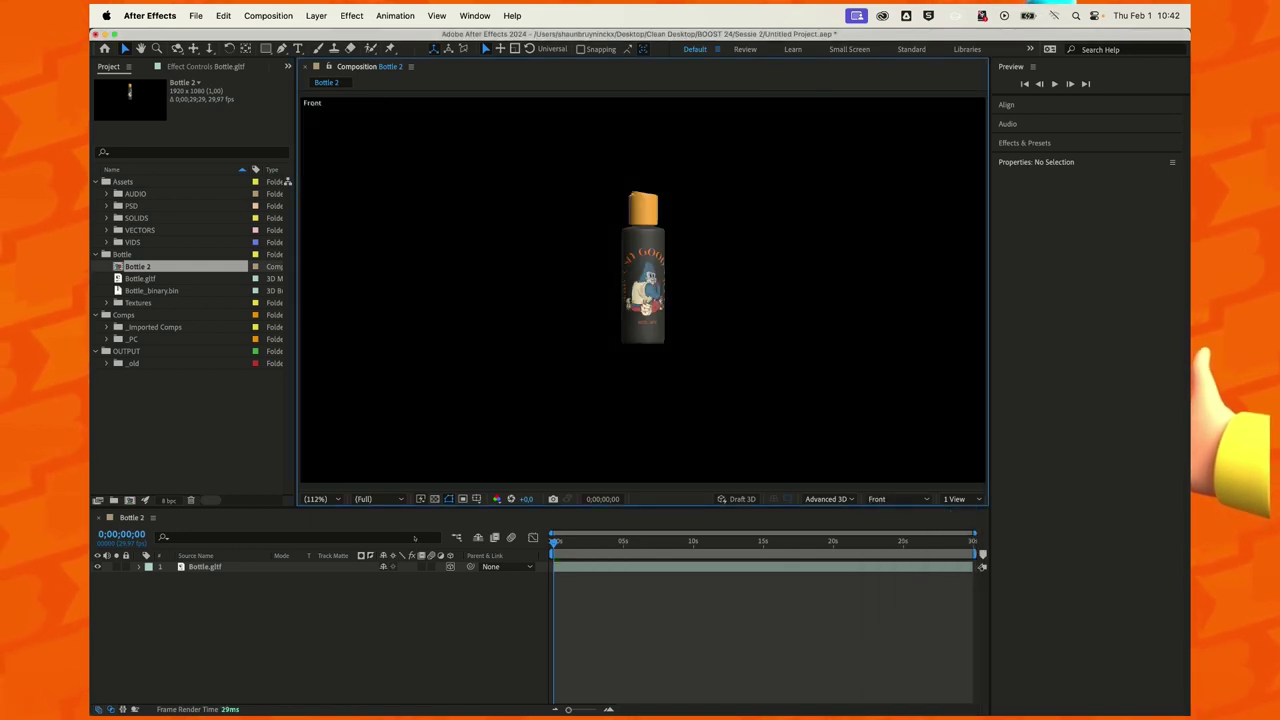
key(Return)
key(Escape)
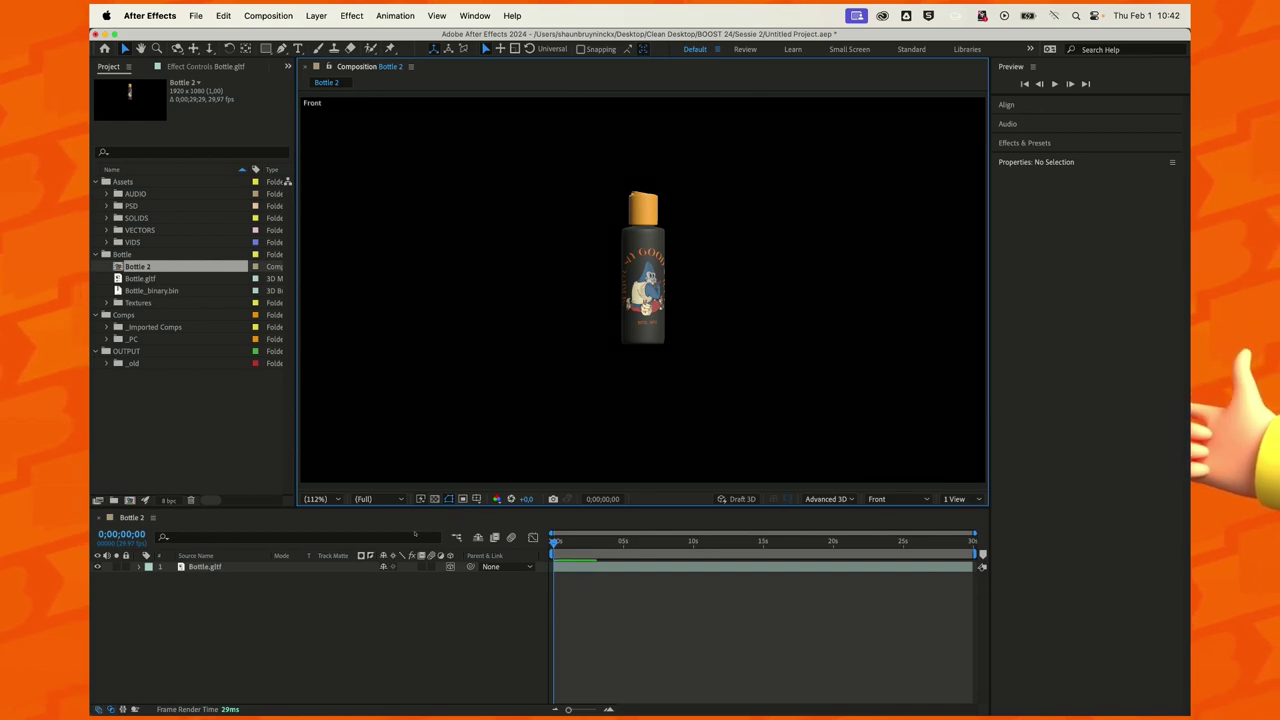
click(538, 567)
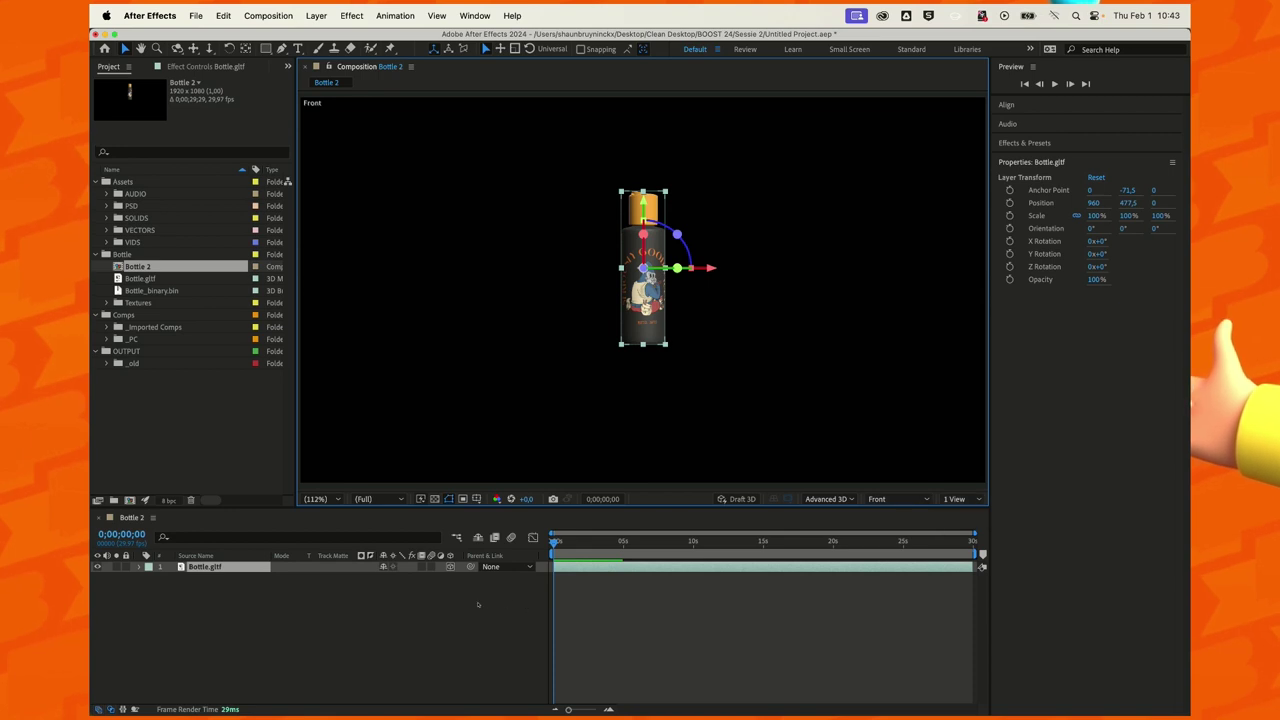
click(955, 499)
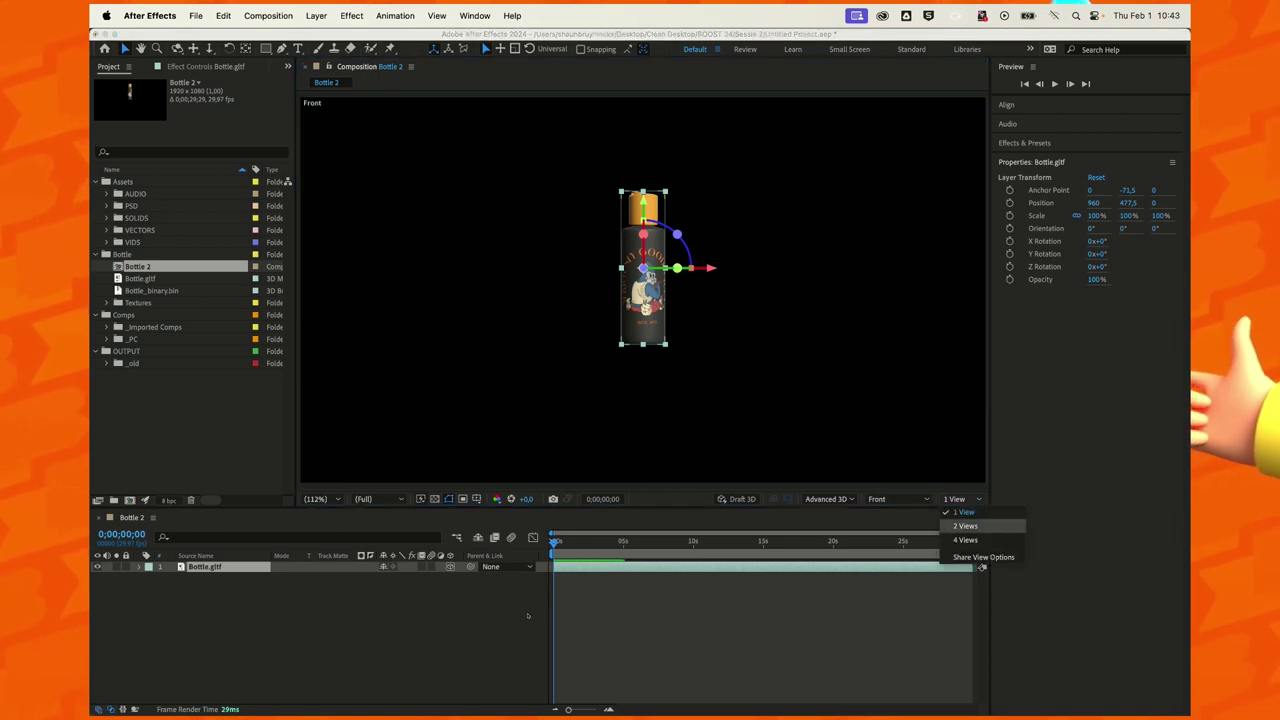
- Split the viewer into 2 Views, with the right pane showing Front at 100%
click(965, 526)
click(460, 448)
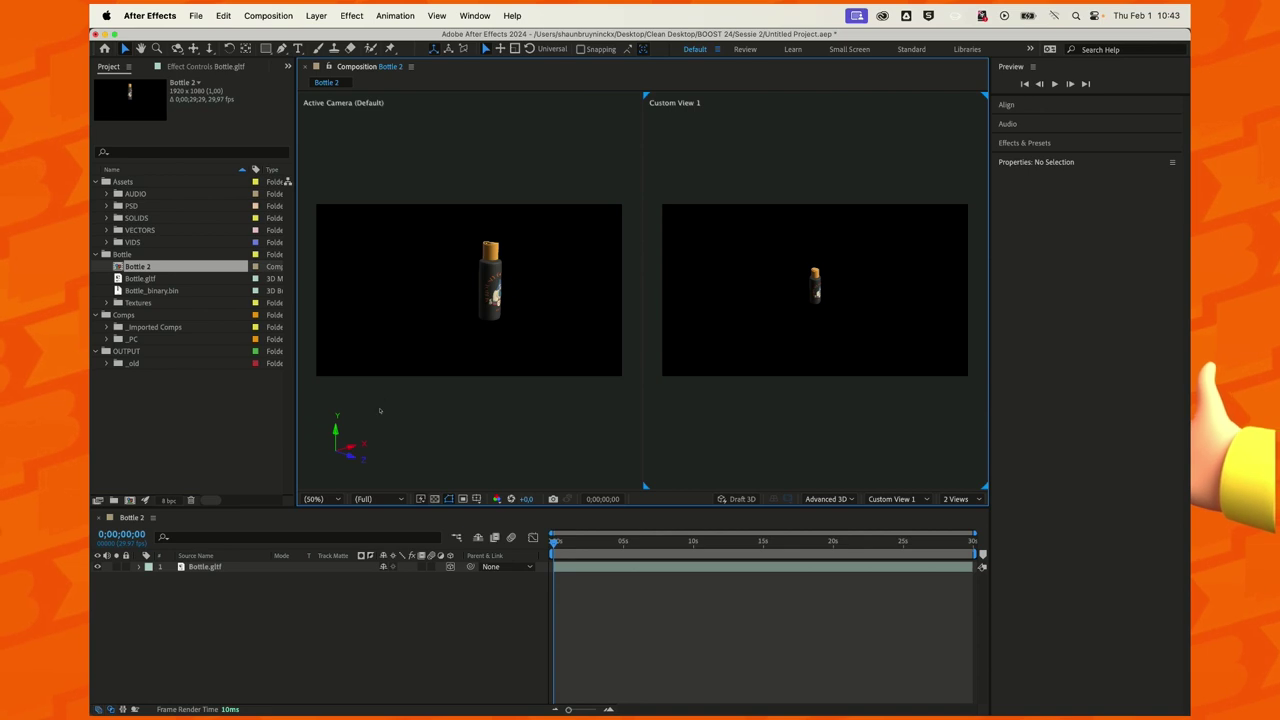
click(891, 499)
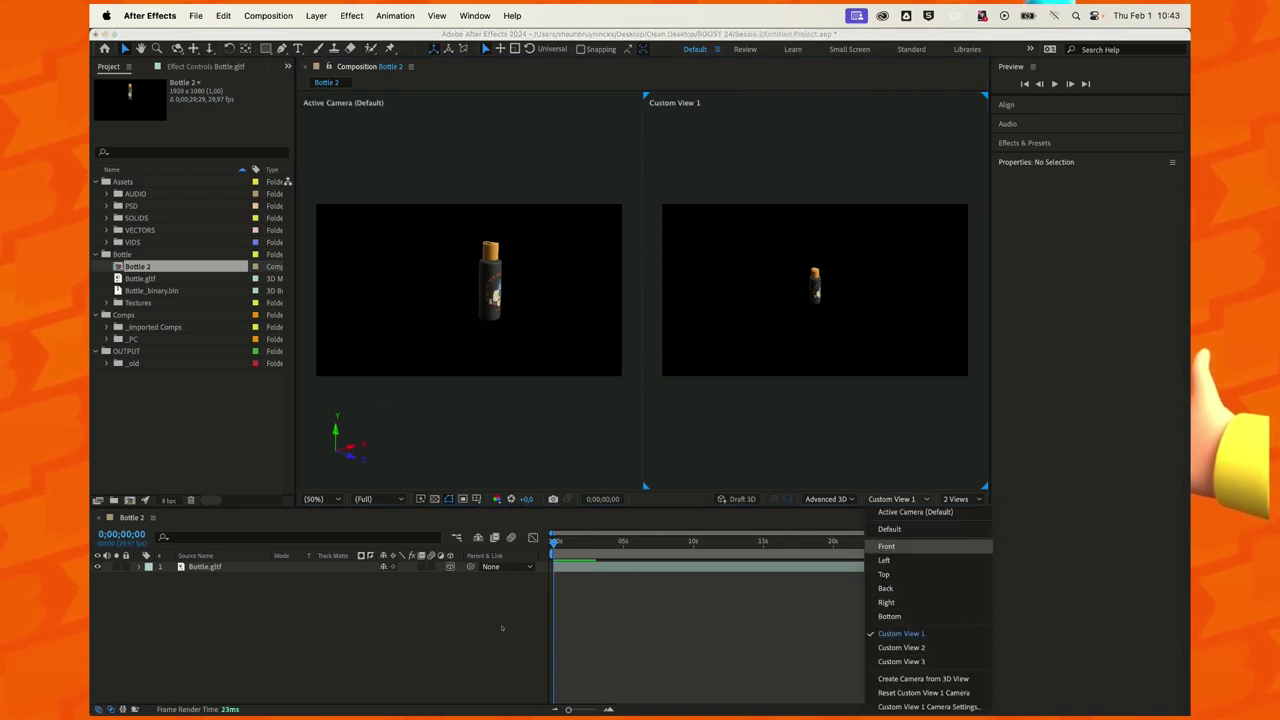
click(880, 528)
key(slash)
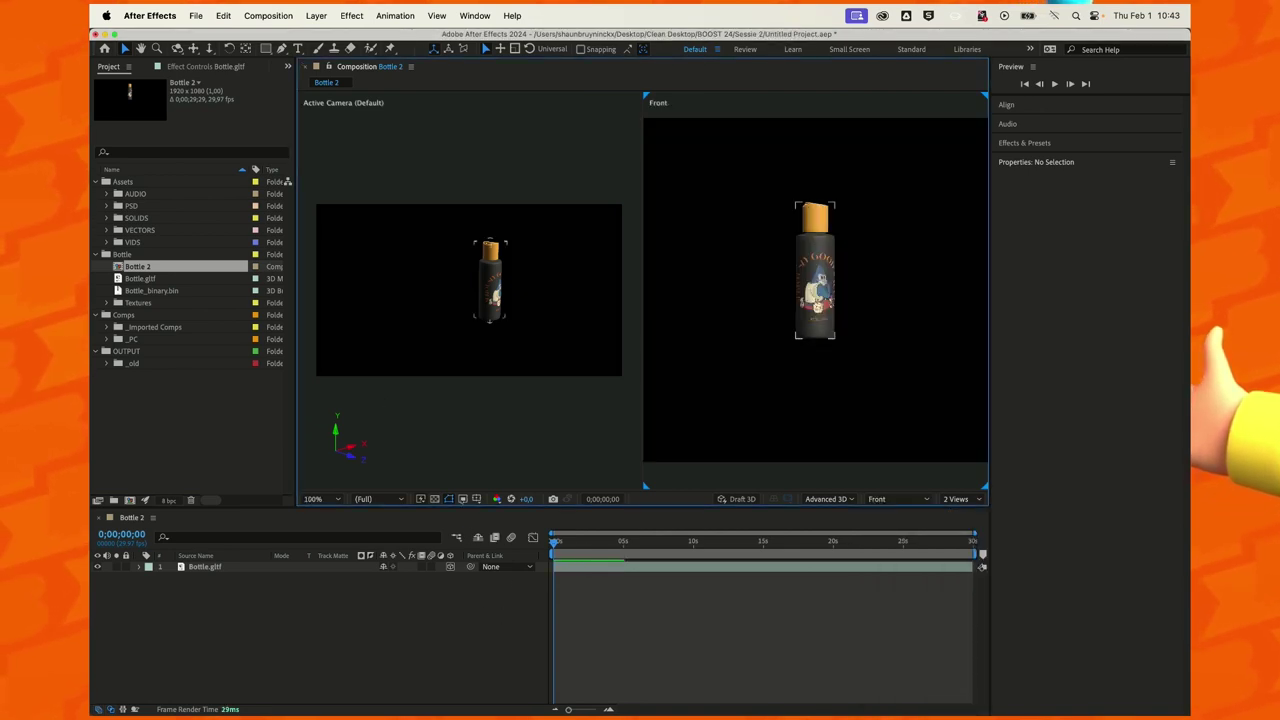
- Try moving the bottle to the right, undo the move, and reselect the bottle layer
click(204, 566)
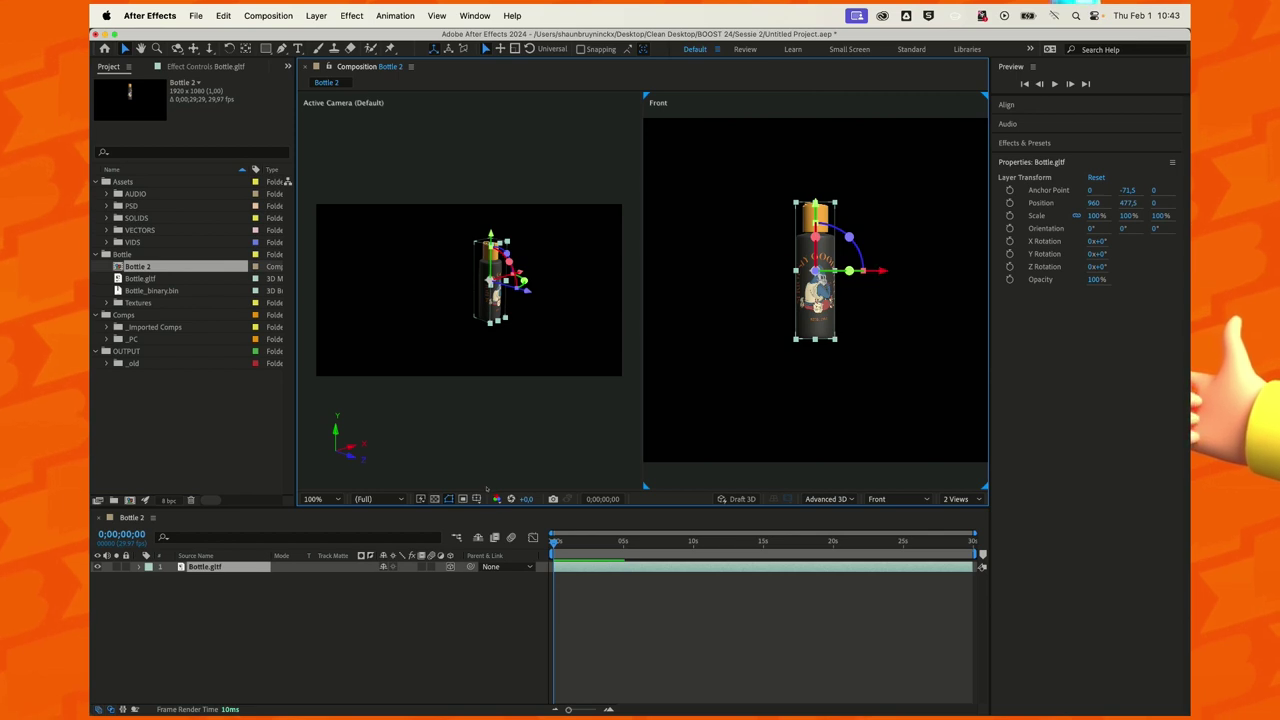
drag(815, 270, 869, 270)
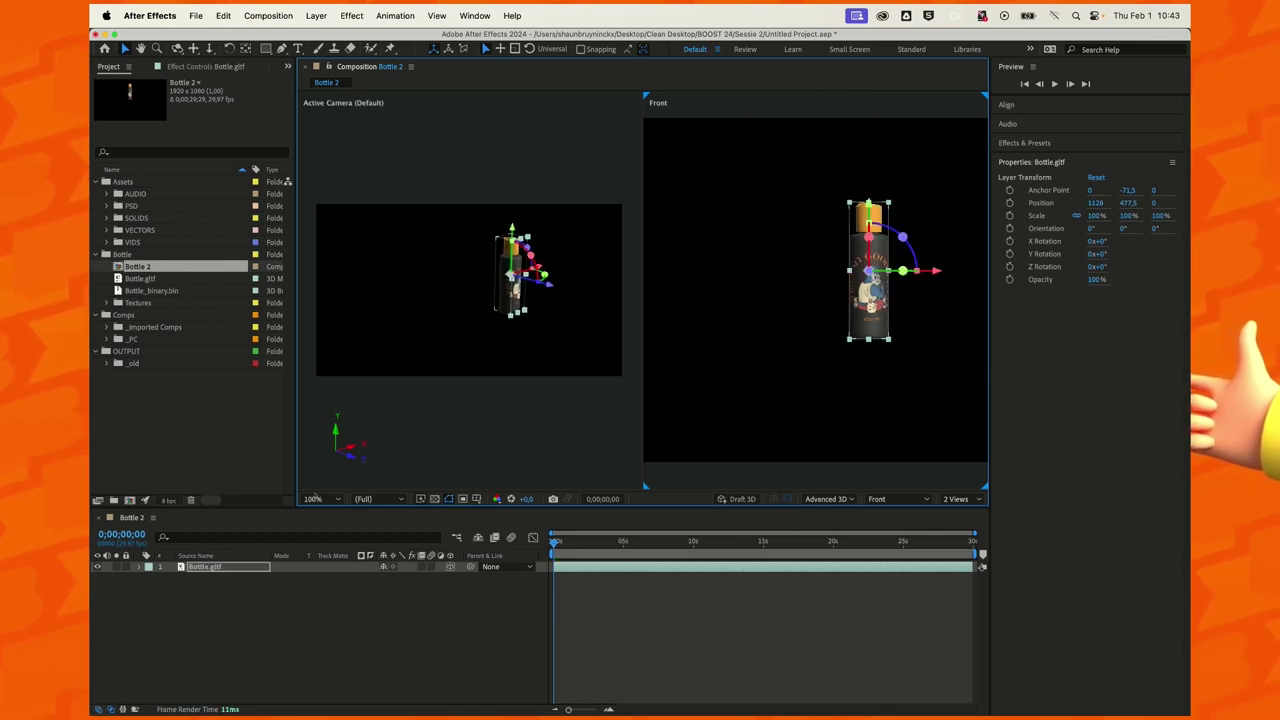
key(super+z)
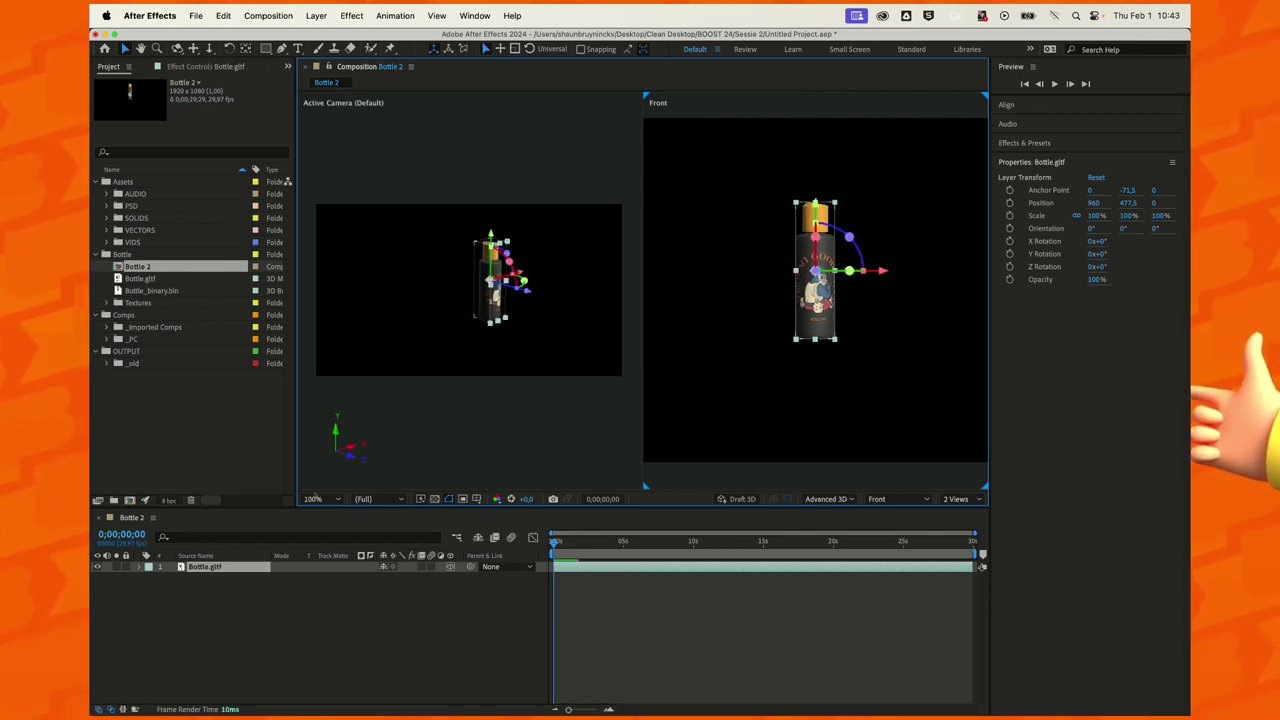
click(193, 669)
key(super+a)
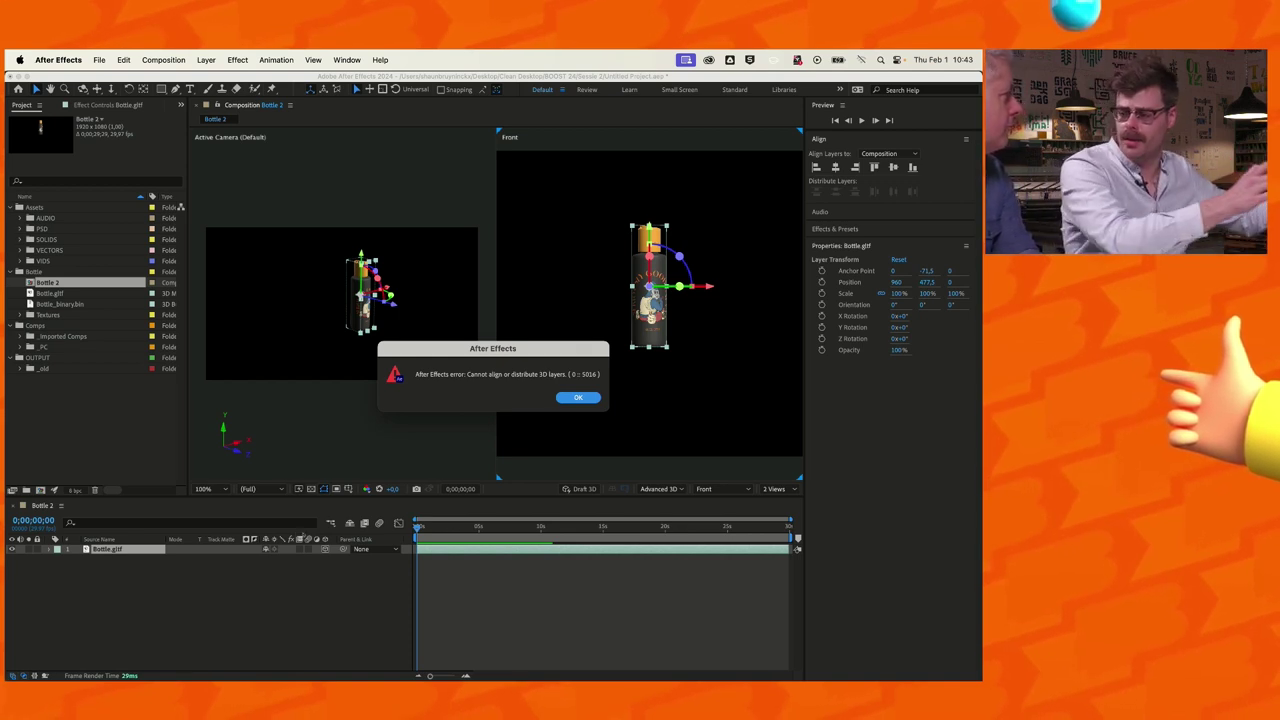
- Dismiss the 3D align error, set Position to 960, 540, 0, and reveal all transform properties
key(Return)
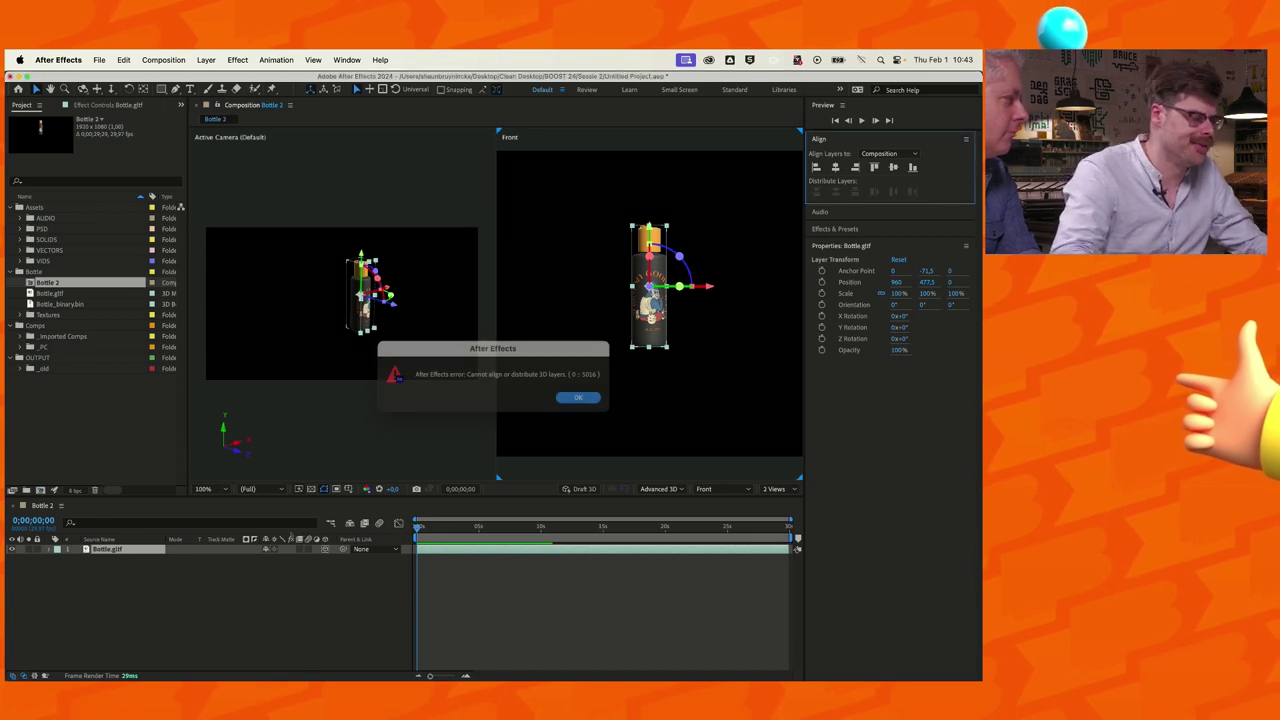
click(59, 617)
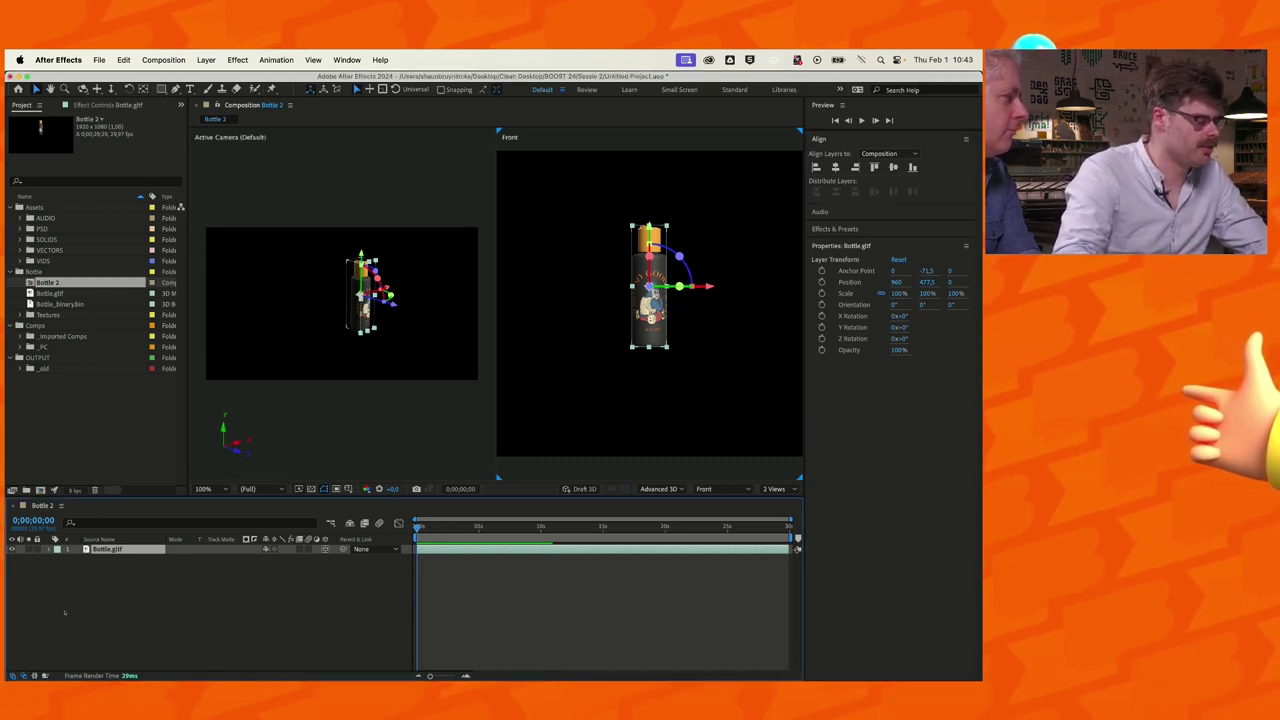
key(p)
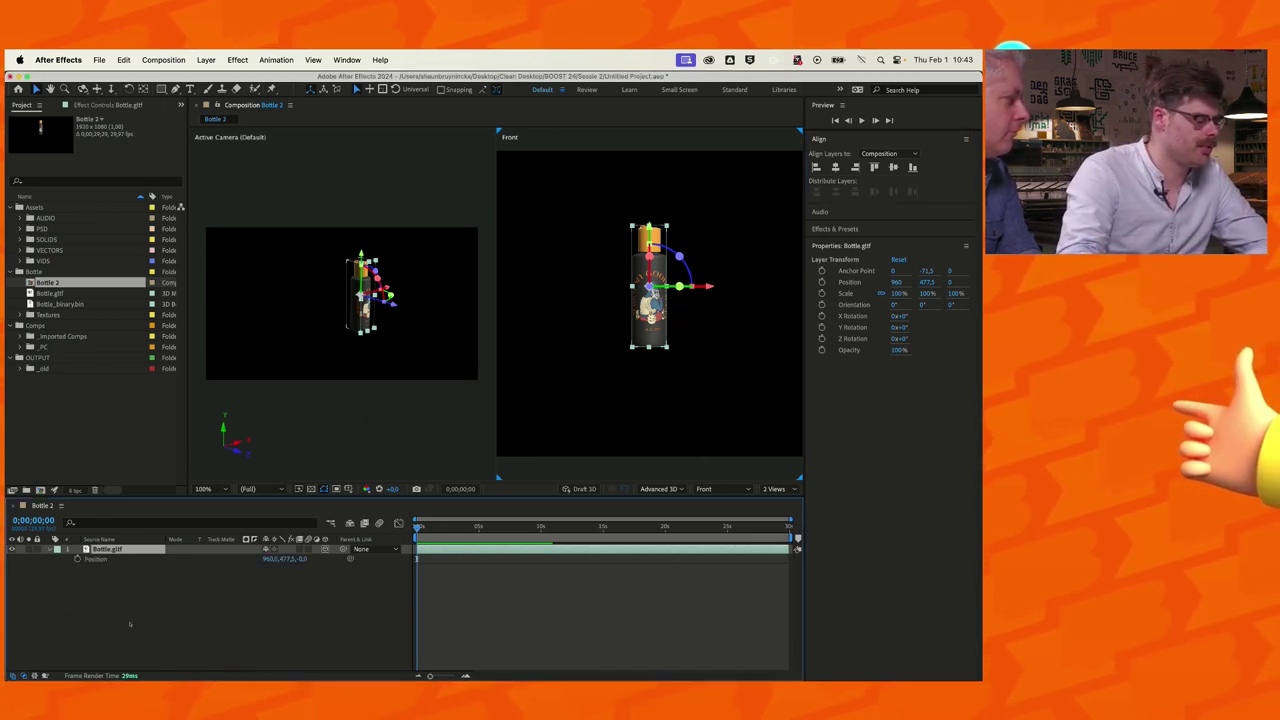
key(Return)
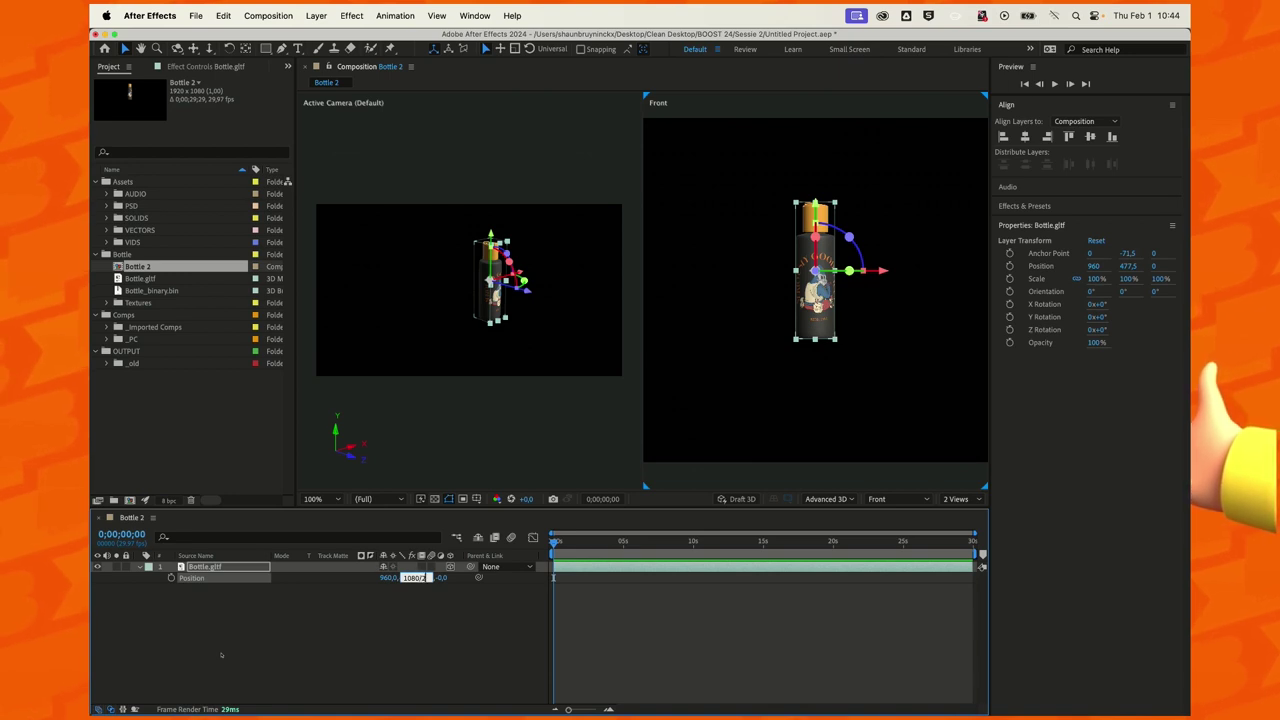
key(Tab)
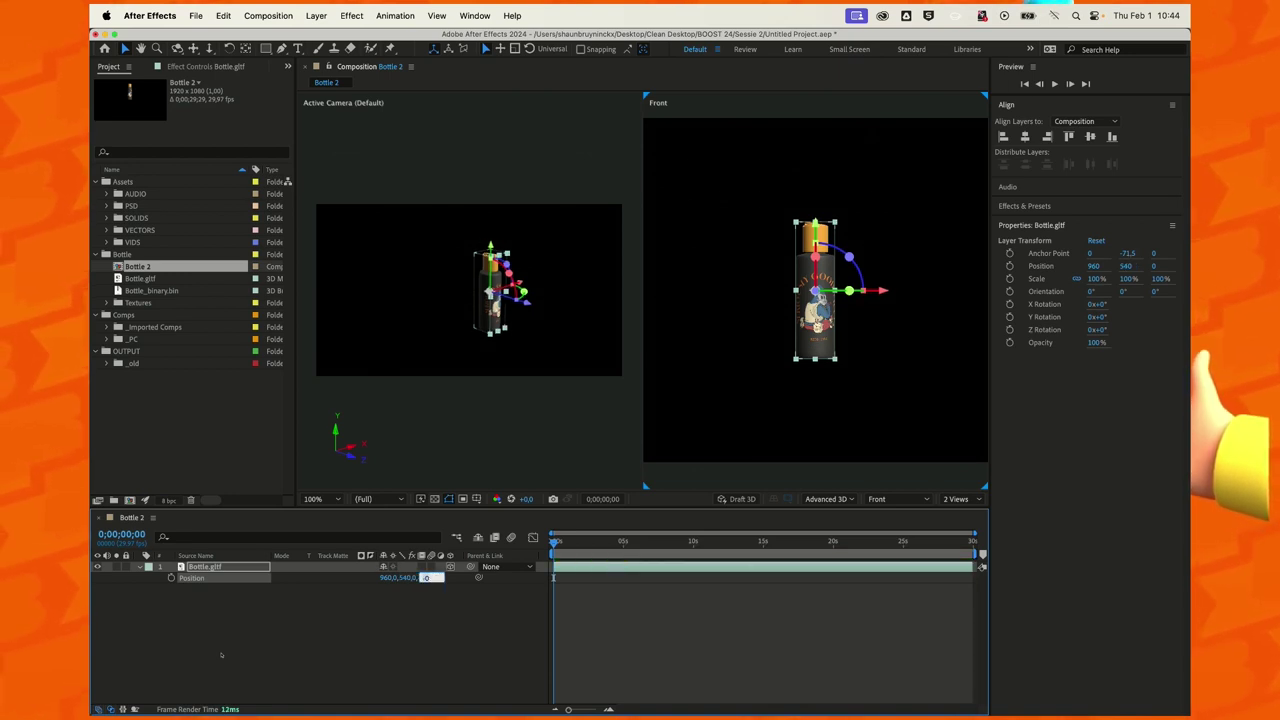
click(148, 673)
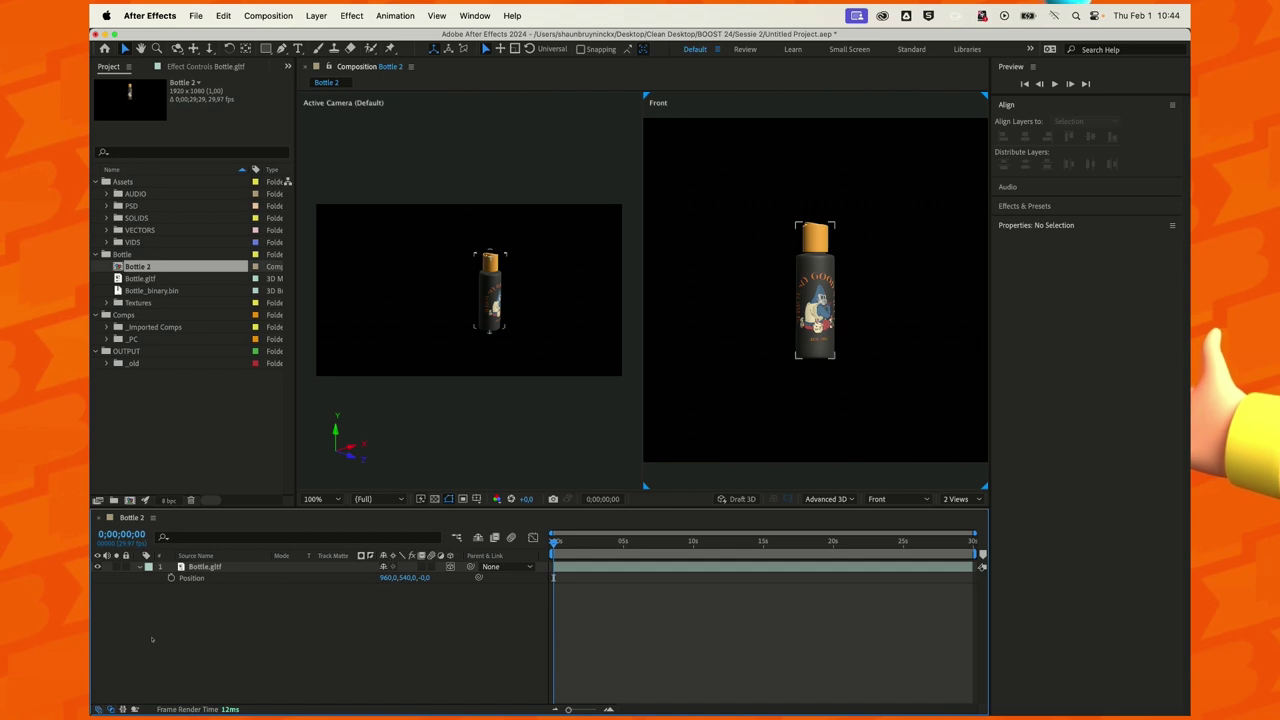
key(super+a)
key(super+Right)
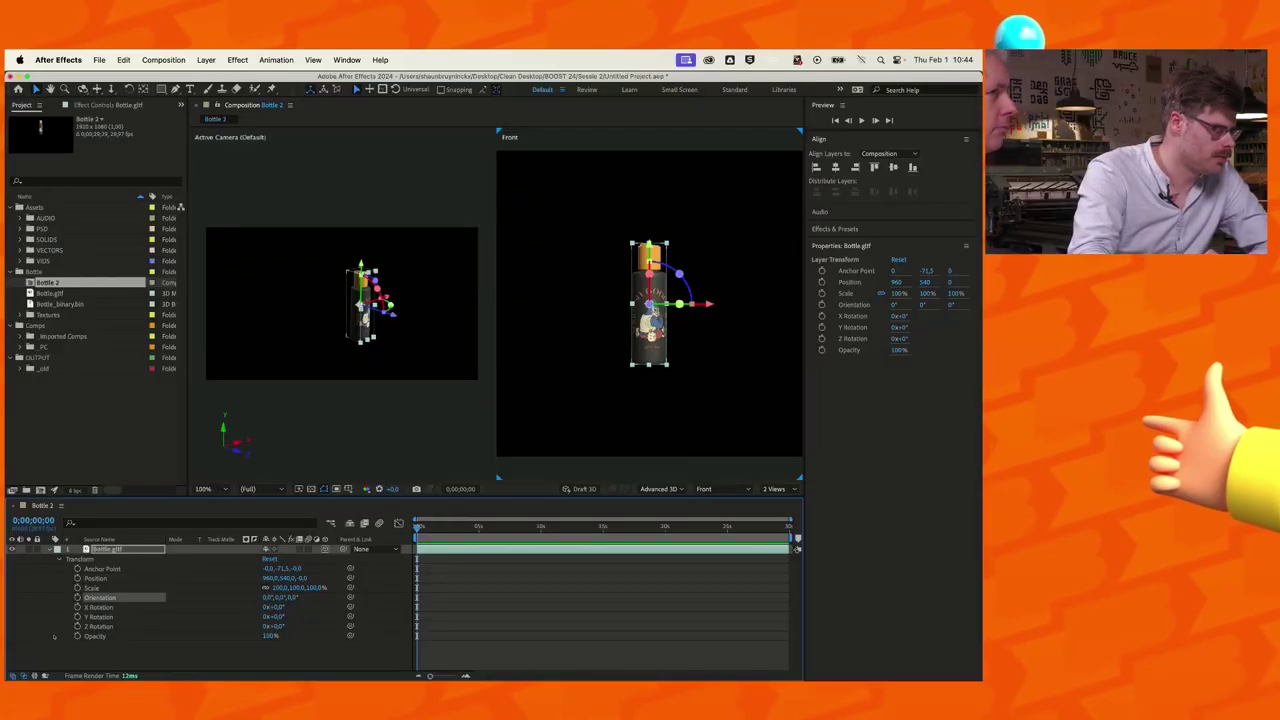
- Test tilting the bottle with X Rotation, then reset it to 0°
click(98, 607)
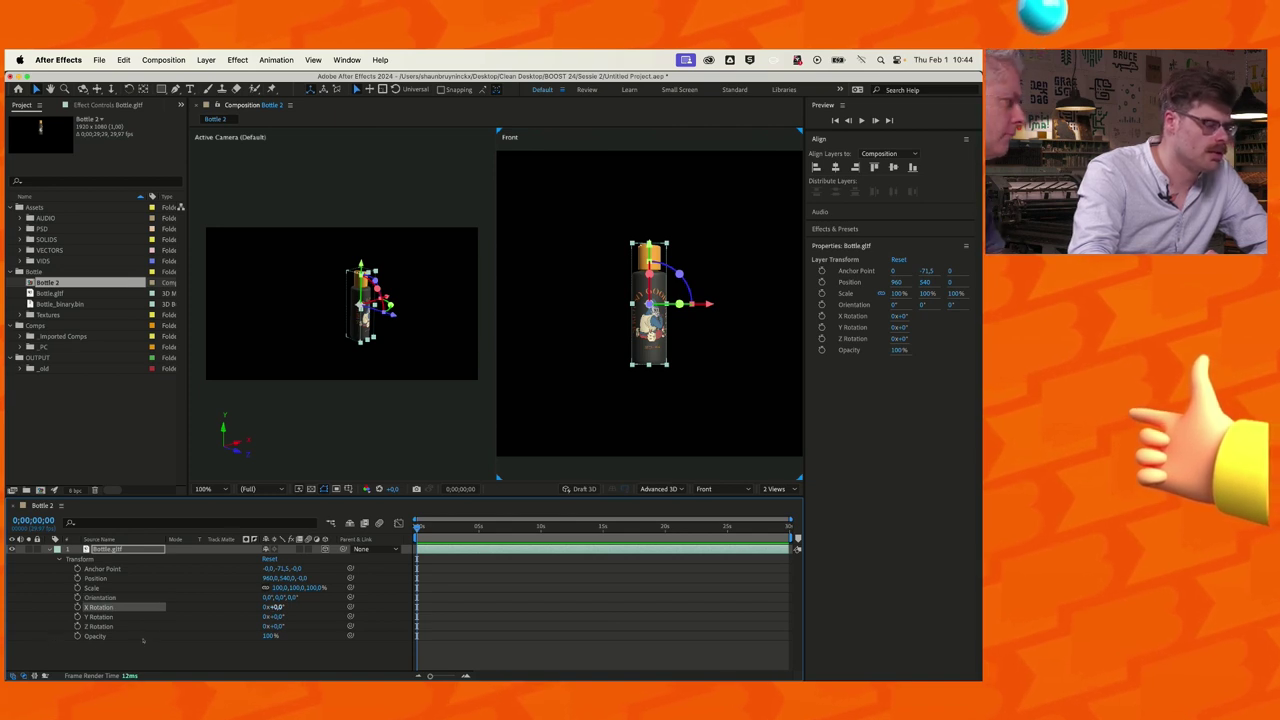
click(275, 607)
text(24)
key(Tab)
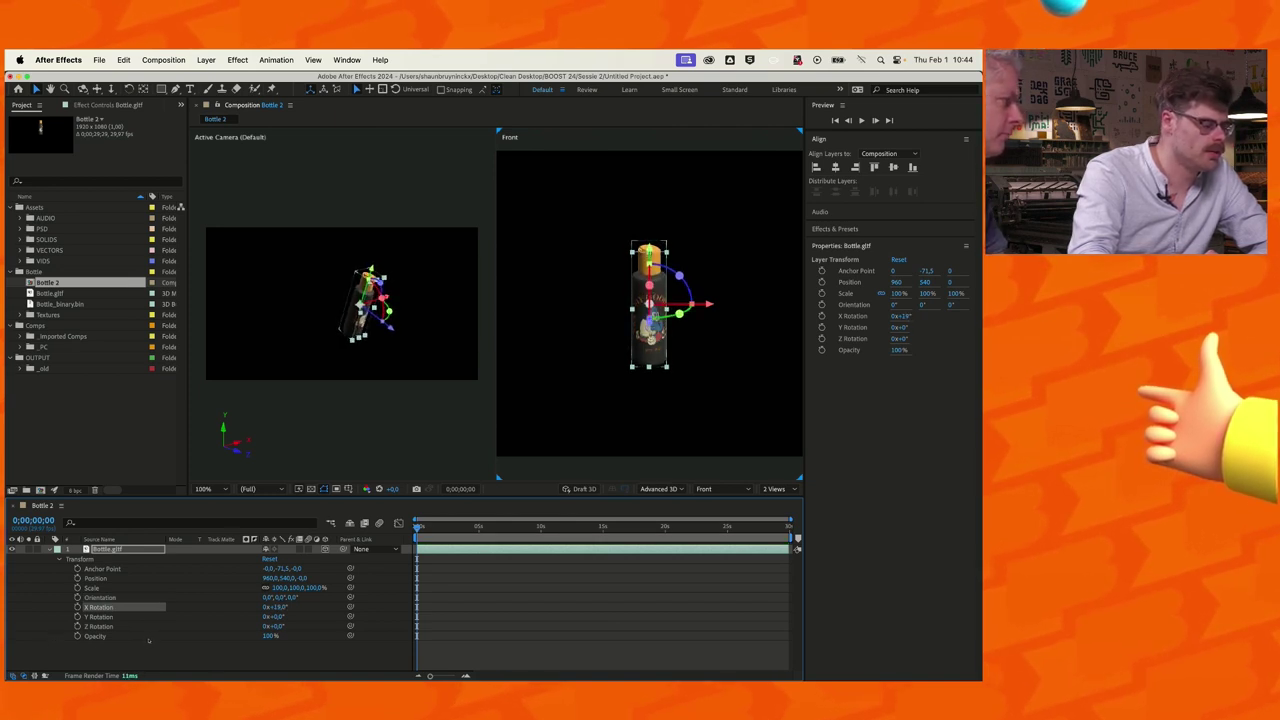
key(Return)
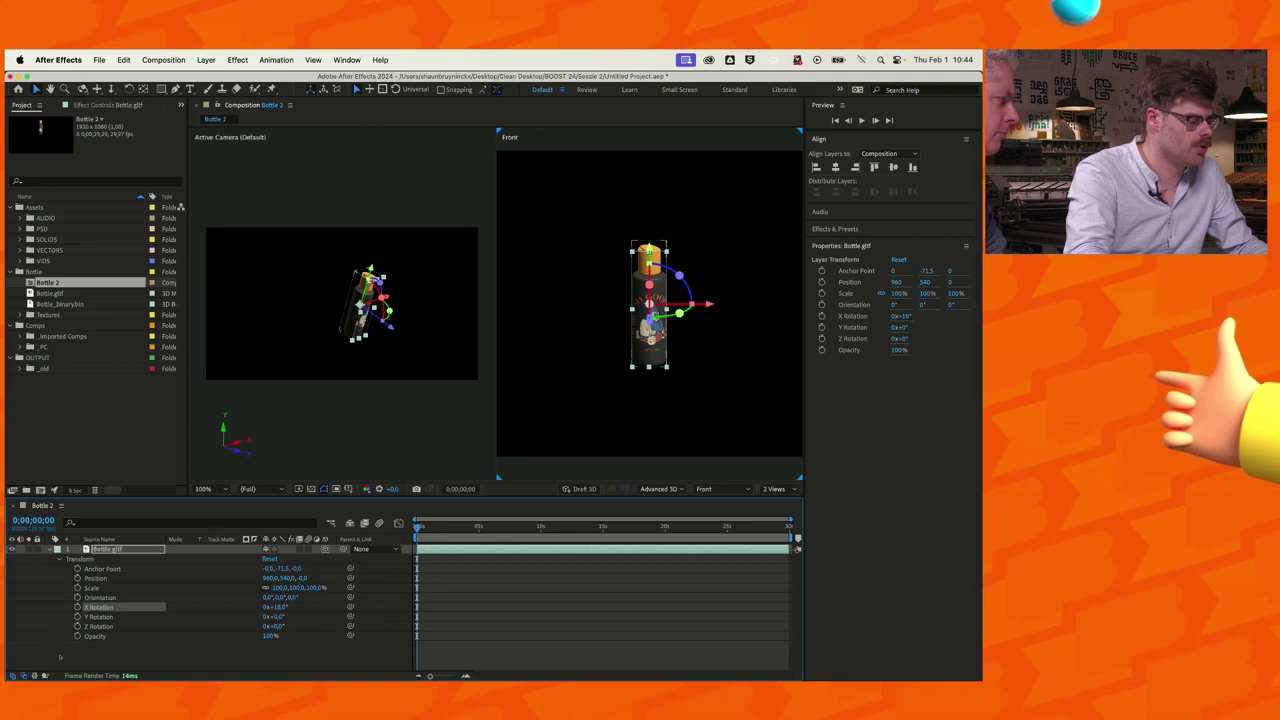
key(ctrl+z)
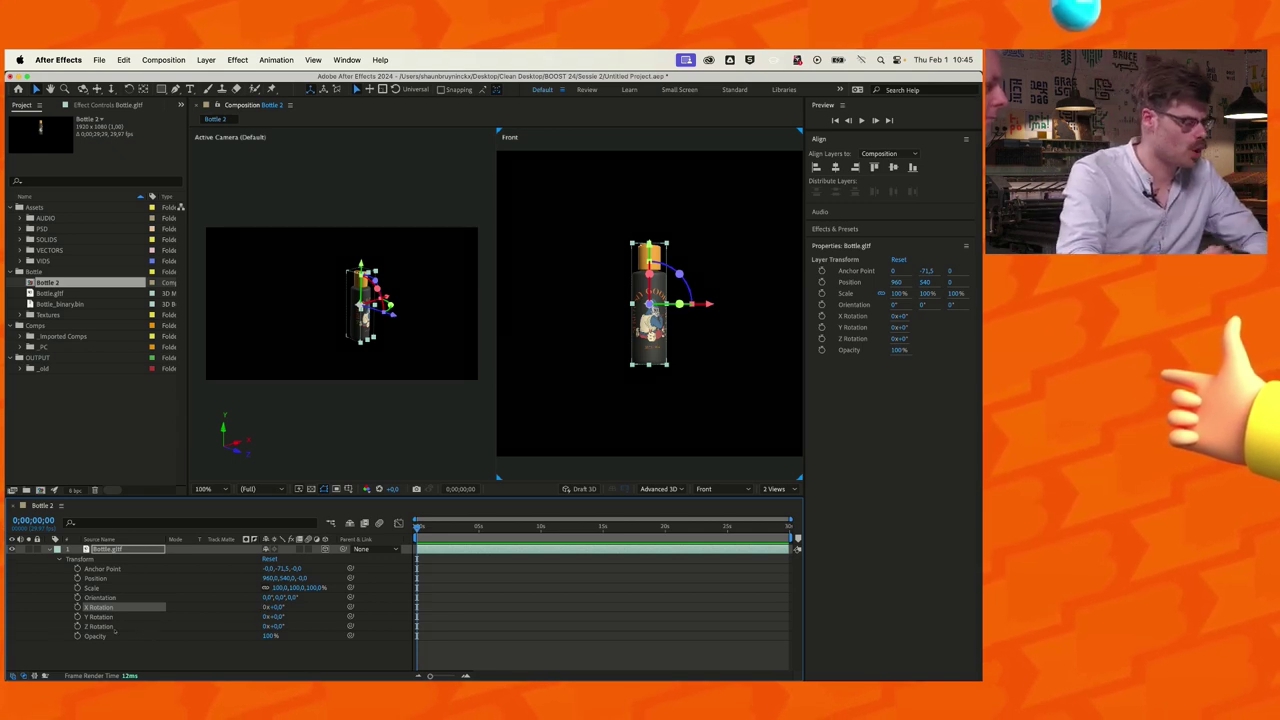
key(Up)
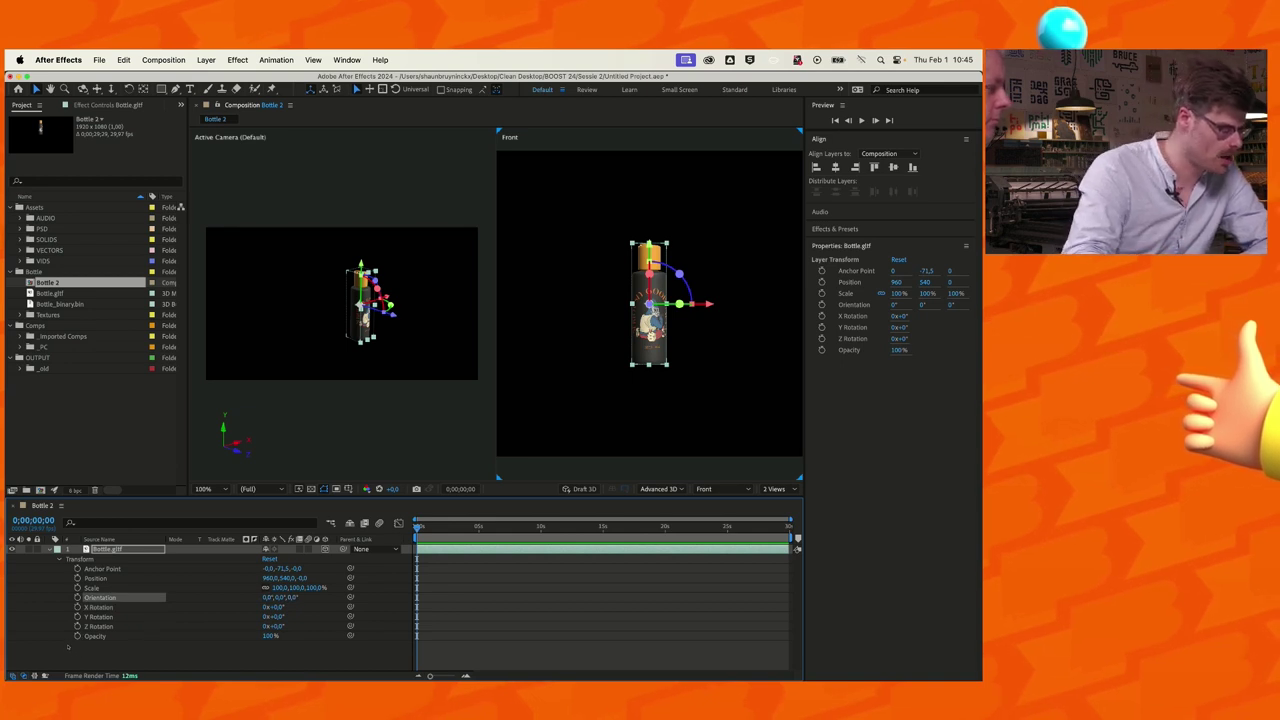
key(Down)
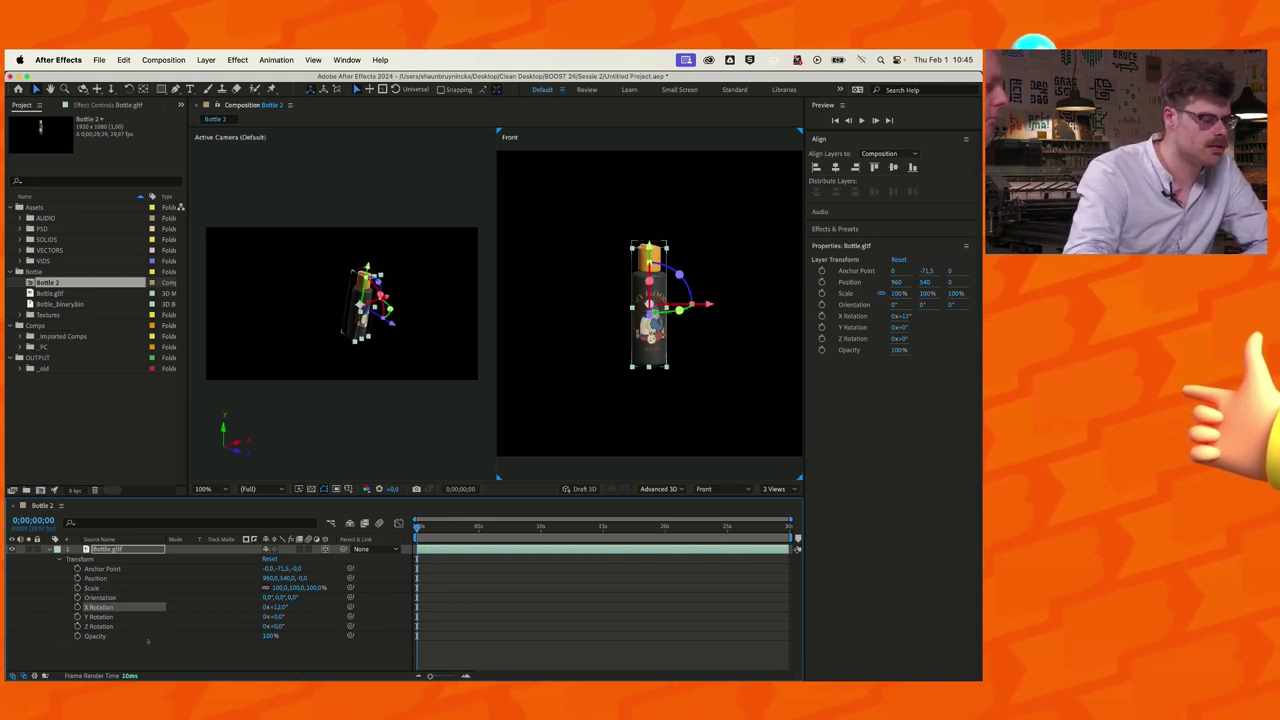
key(shift+Up)
key(shift+Up)
key(shift+Up)
key(Up)
key(Up)
key(Up)
key(super+z)
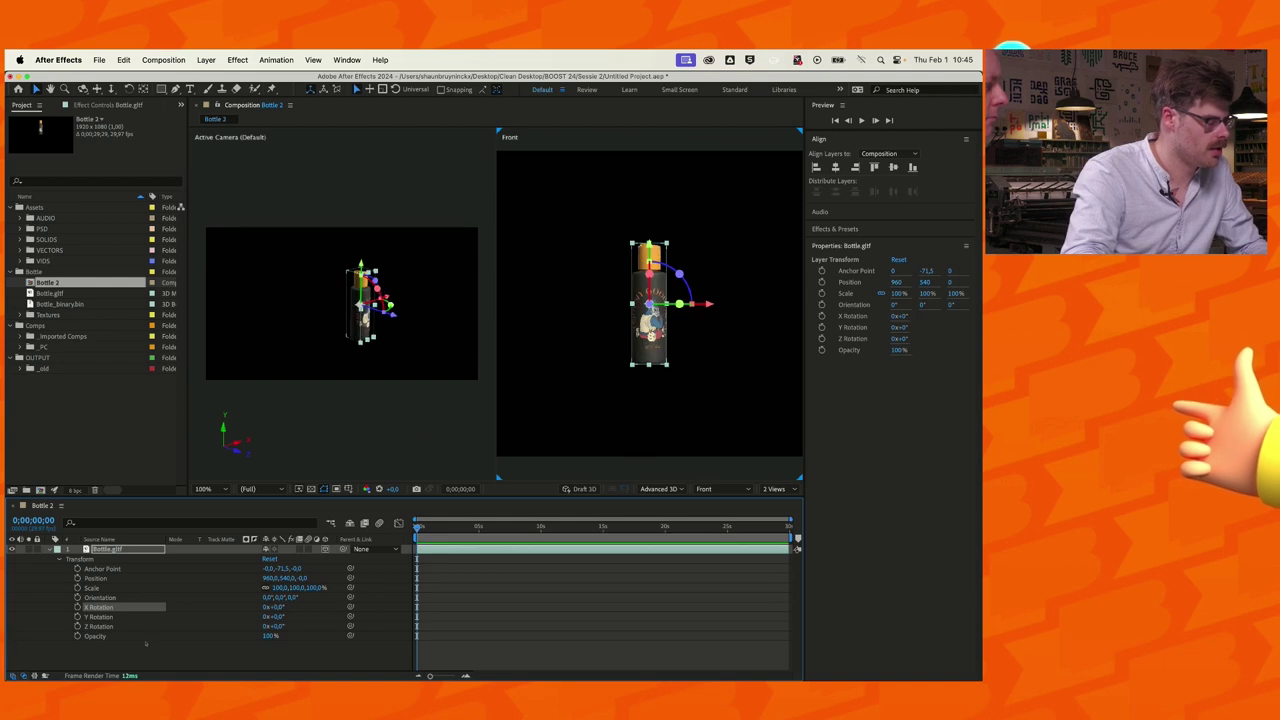
- Try spinning the bottle around its Y axis, then return Y Rotation to 0°
key(shift+Up)
key(shift+Up)
key(shift+Up)
key(shift+Up)
key(shift+Up)
key(shift+Up)
key(shift+Up)
key(shift+Up)
key(shift+Up)
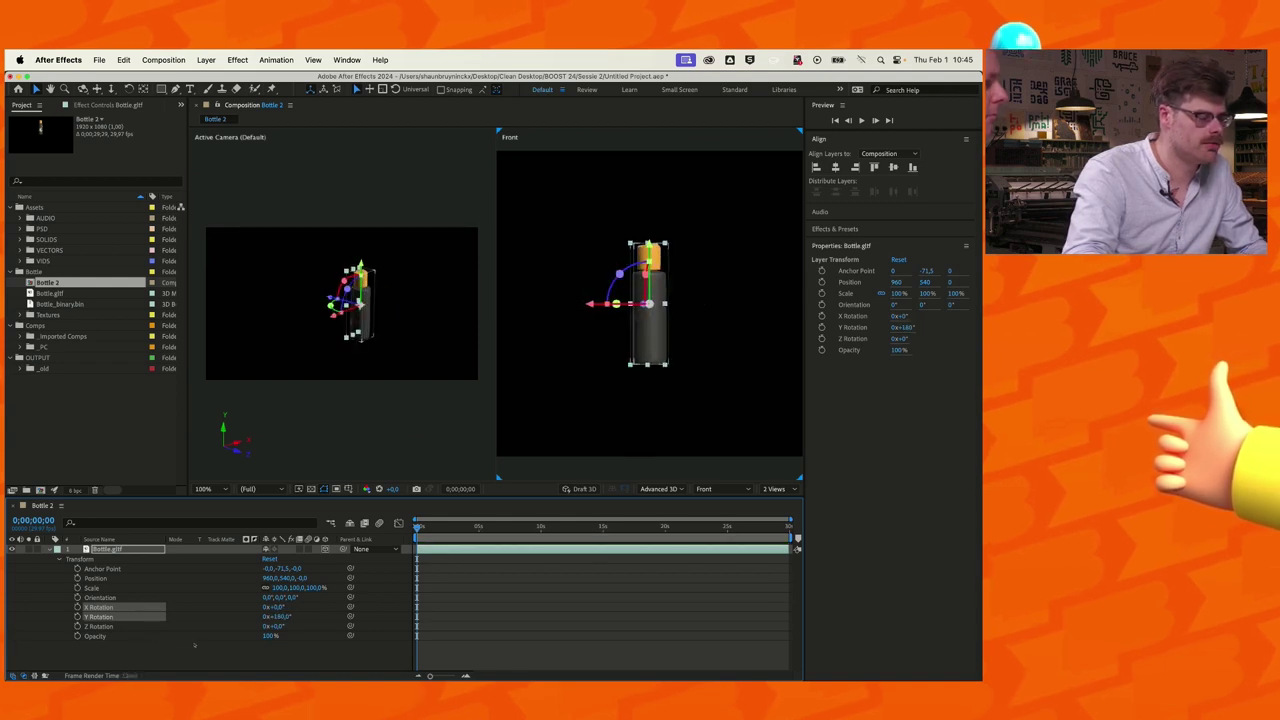
key(shift+Up)
key(shift+Up)
key(shift+Up)
key(Up)
key(Up)
key(shift+Down)
key(shift+Down)
key(shift+Down)
key(shift+Down)
key(shift+Down)
key(shift+Down)
key(shift+Down)
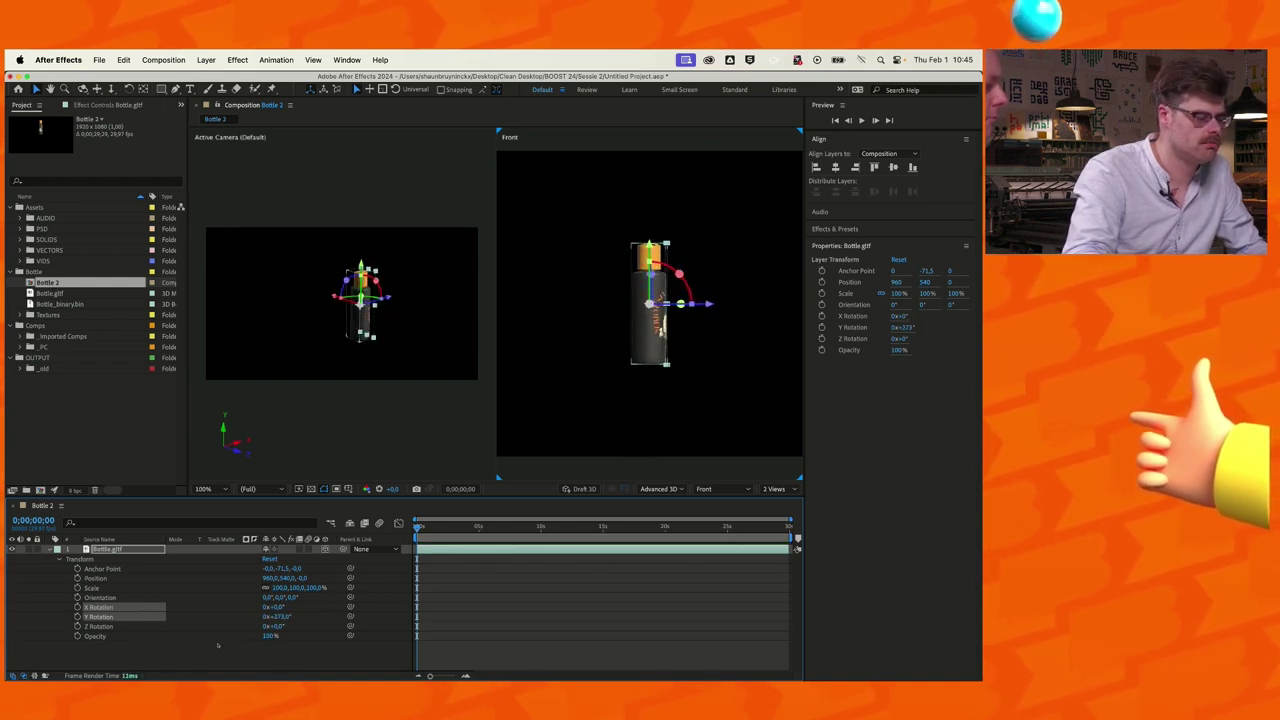
key(shift+Down)
key(shift+Down)
key(Down)
key(shift+Down)
key(shift+Down)
key(shift+Down)
key(shift+Down)
key(shift+Down)
key(shift+Down)
key(shift+Down)
key(shift+Down)
key(shift+Down)
key(Down)
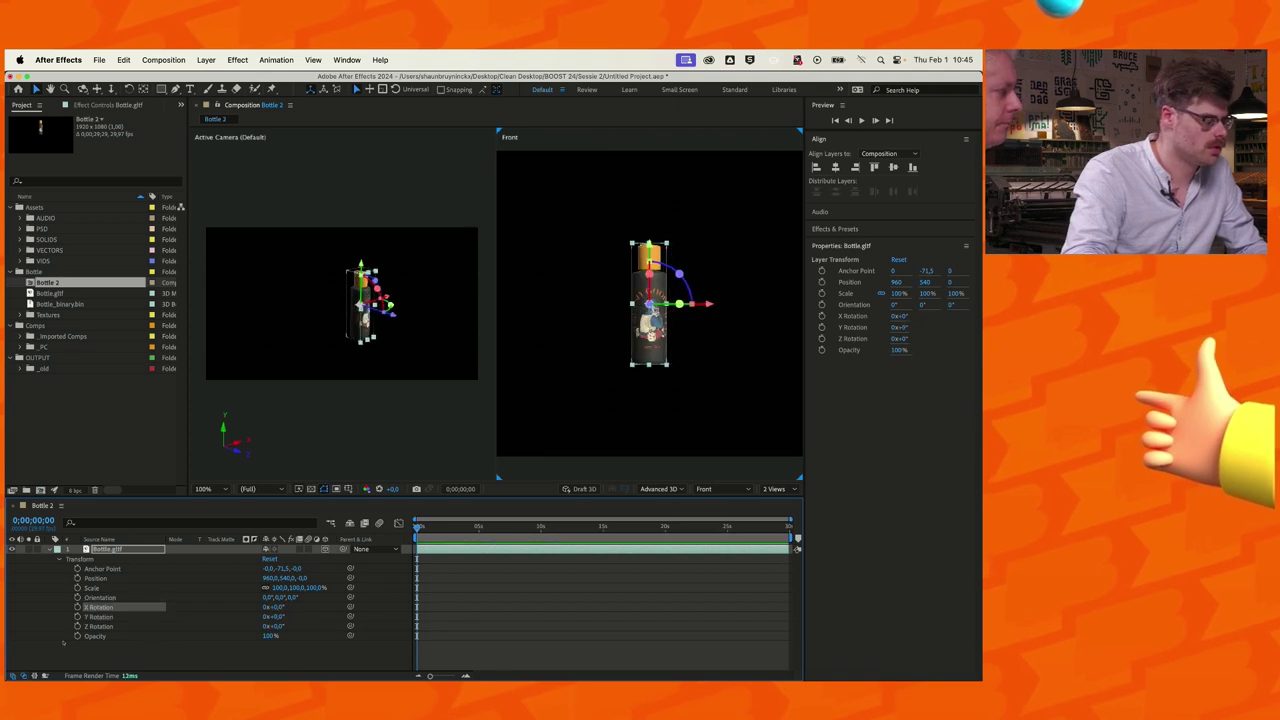
- Keyframe Y Rotation from 0° to 45° and scrub forward to check the turn
click(77, 616)
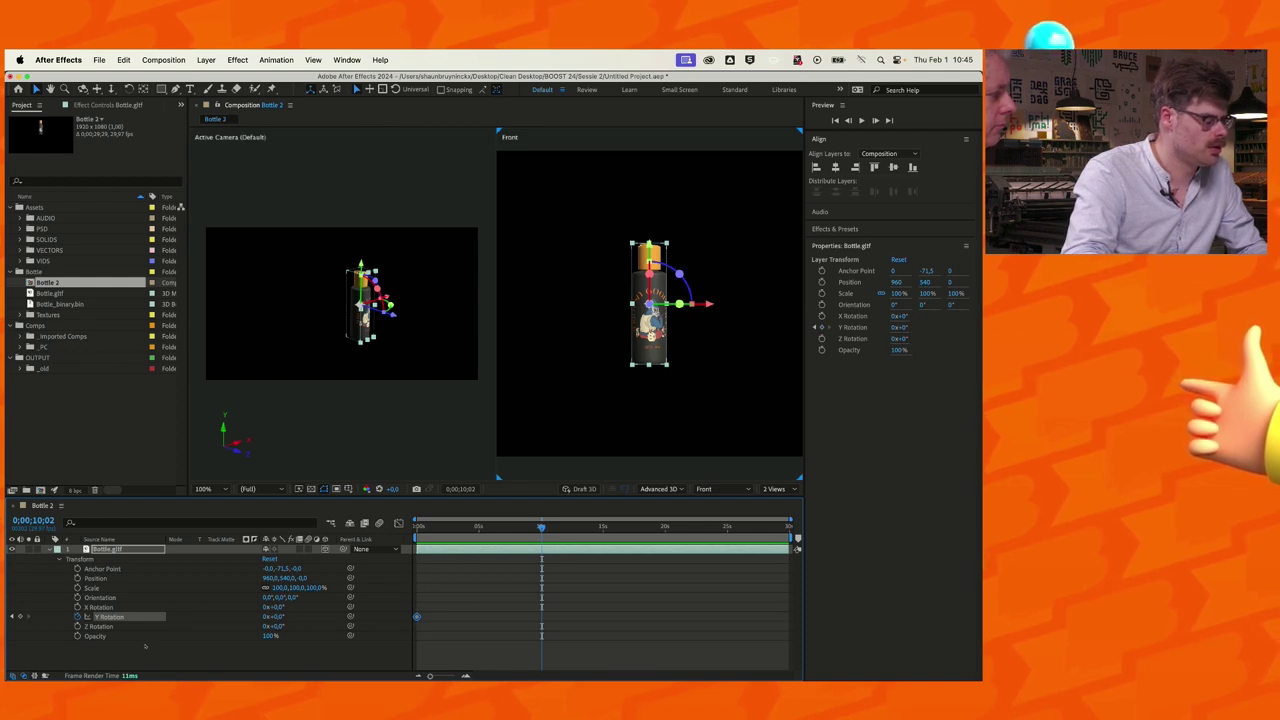
key(Tab)
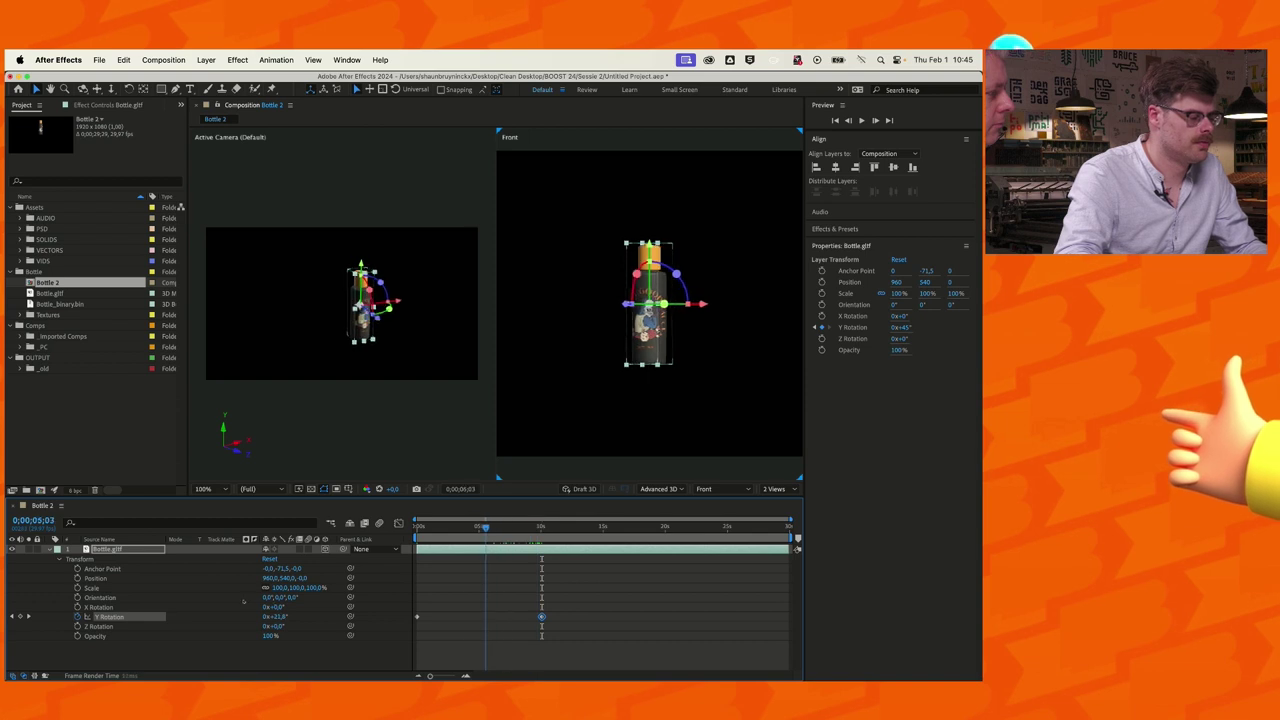
key(Home)
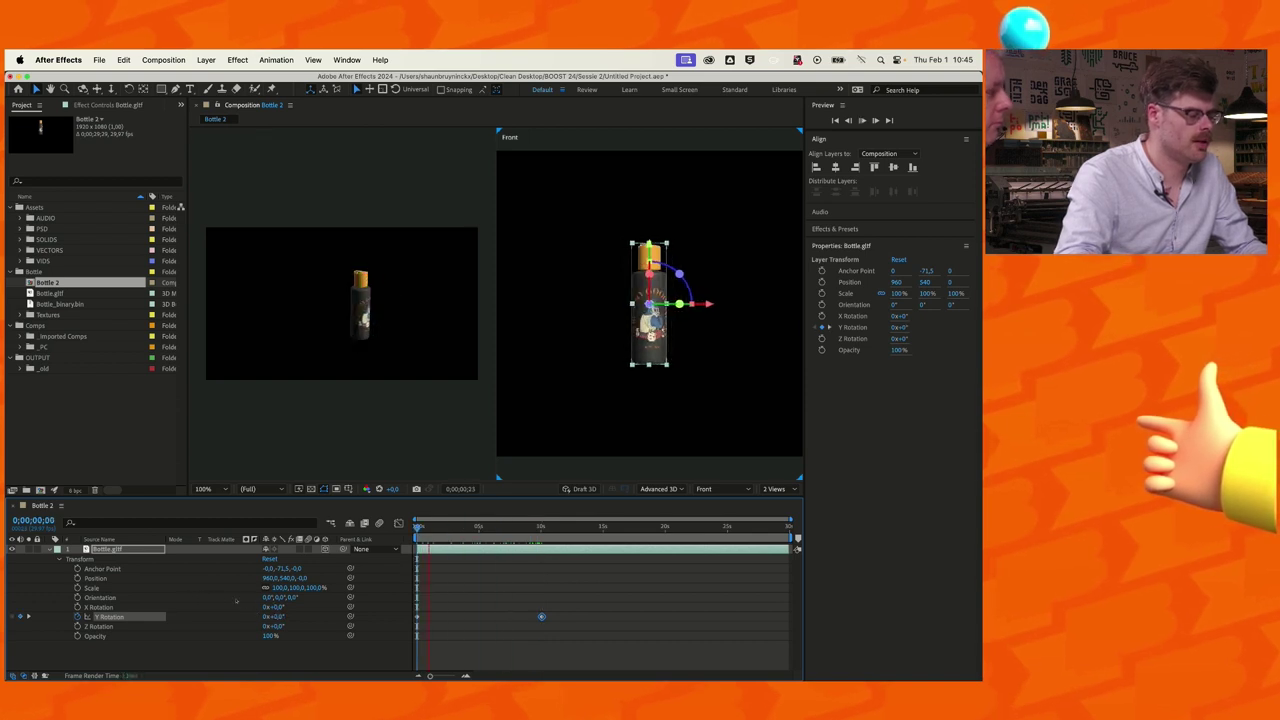
drag(418, 527, 445, 527)
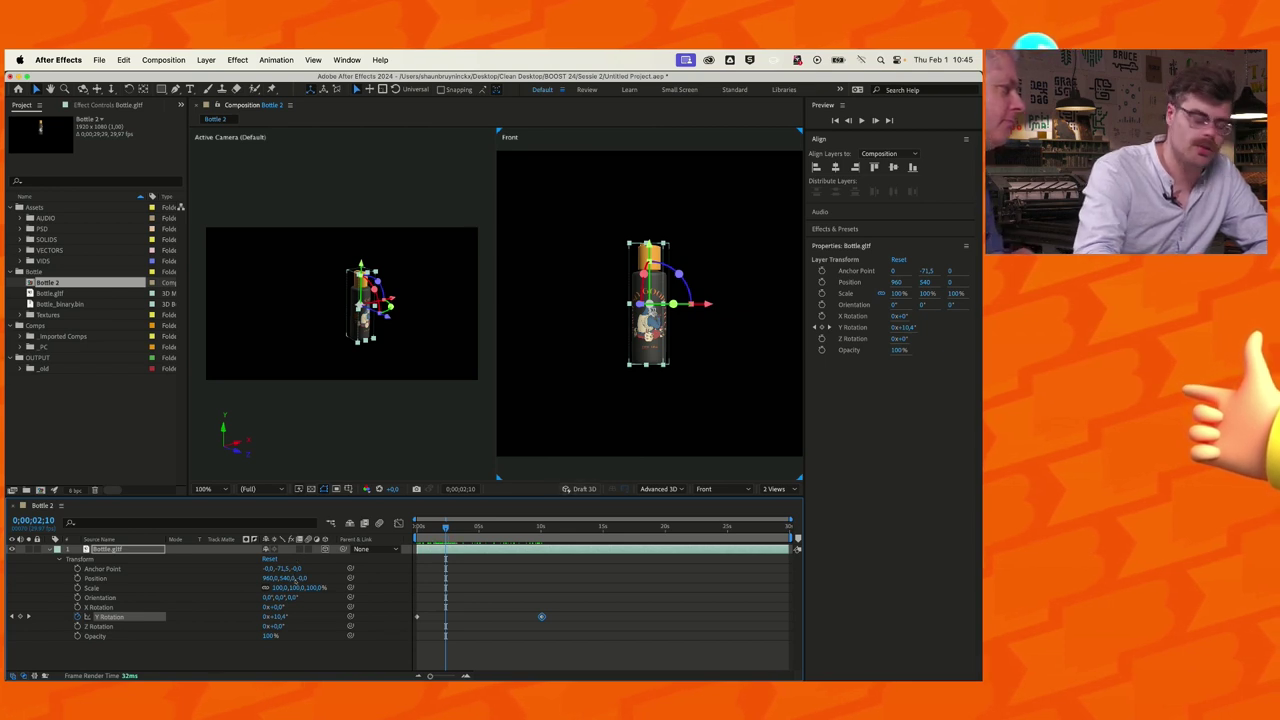
- Turn on Draft 3D and preview the bottle's spin from frame 0
click(582, 489)
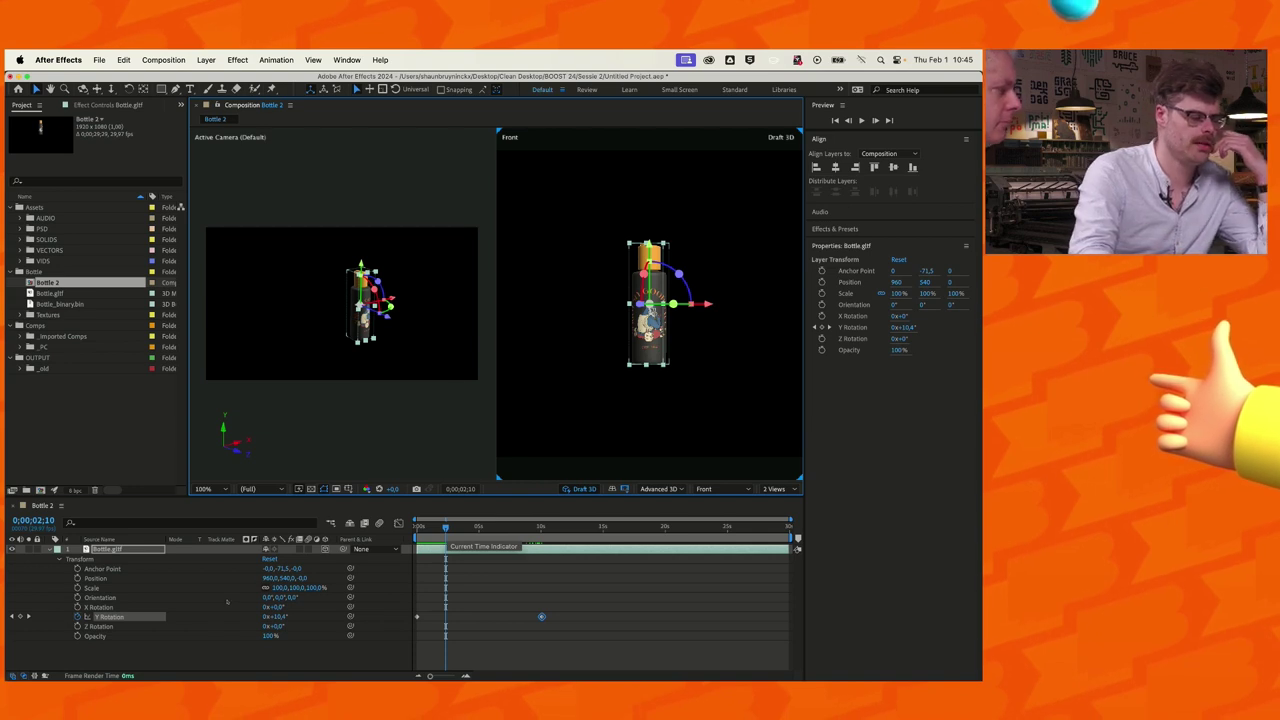
key(Home)
key(space)
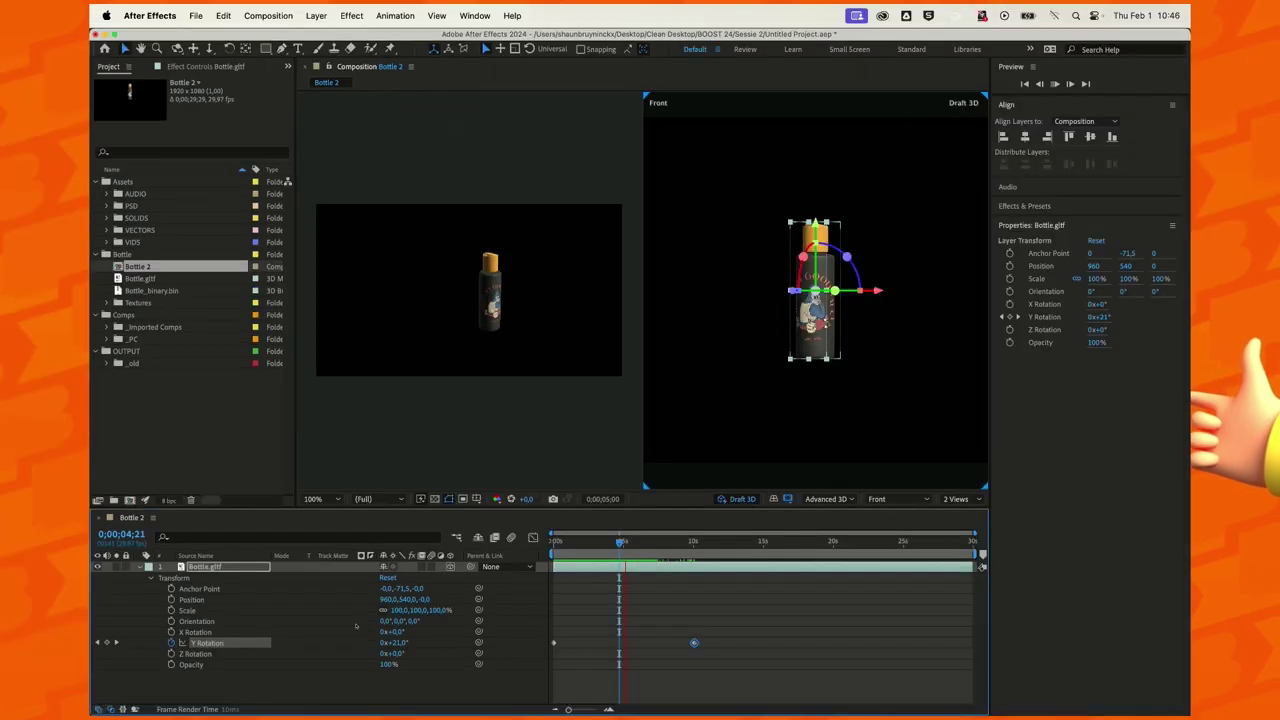
key(space)
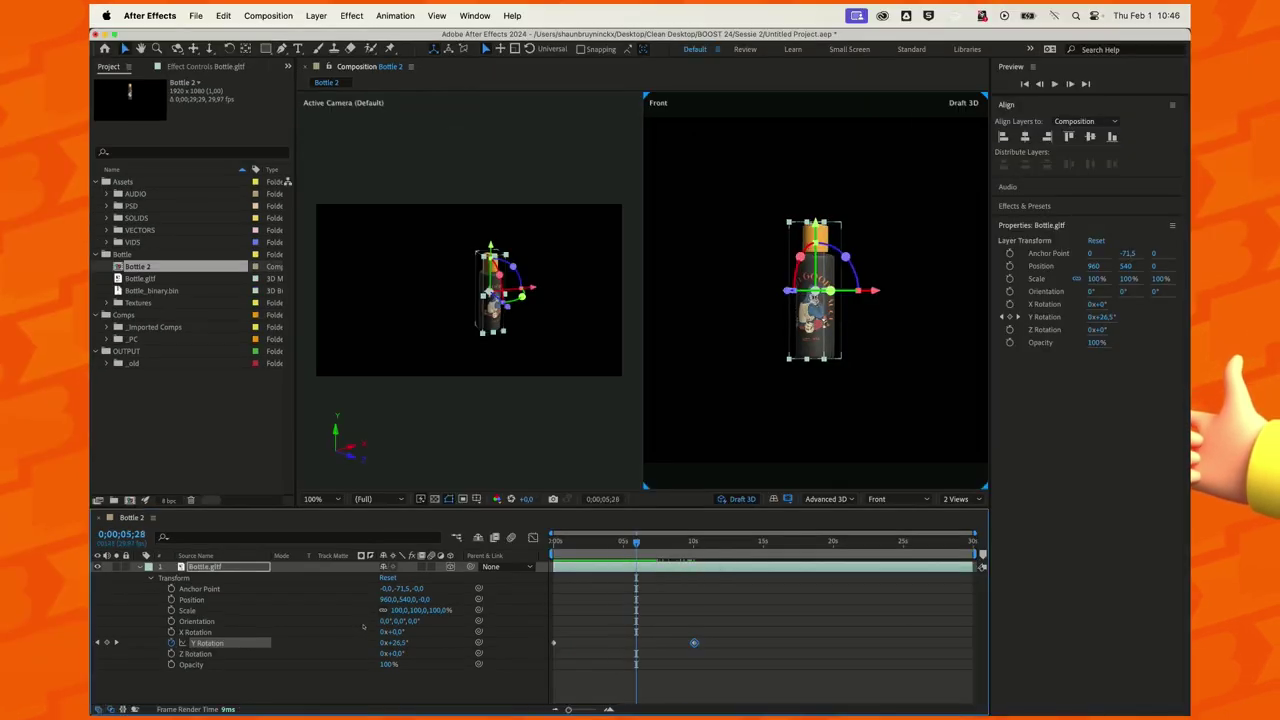
key(Home)
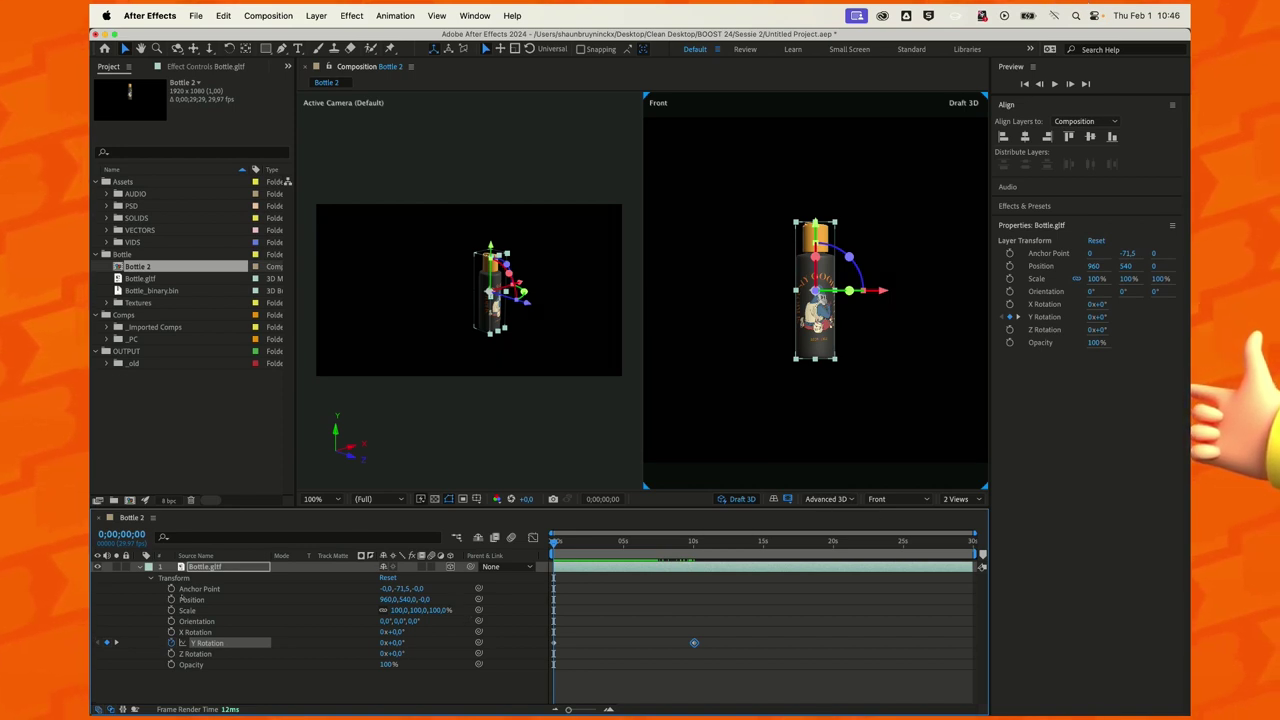
click(981, 566)
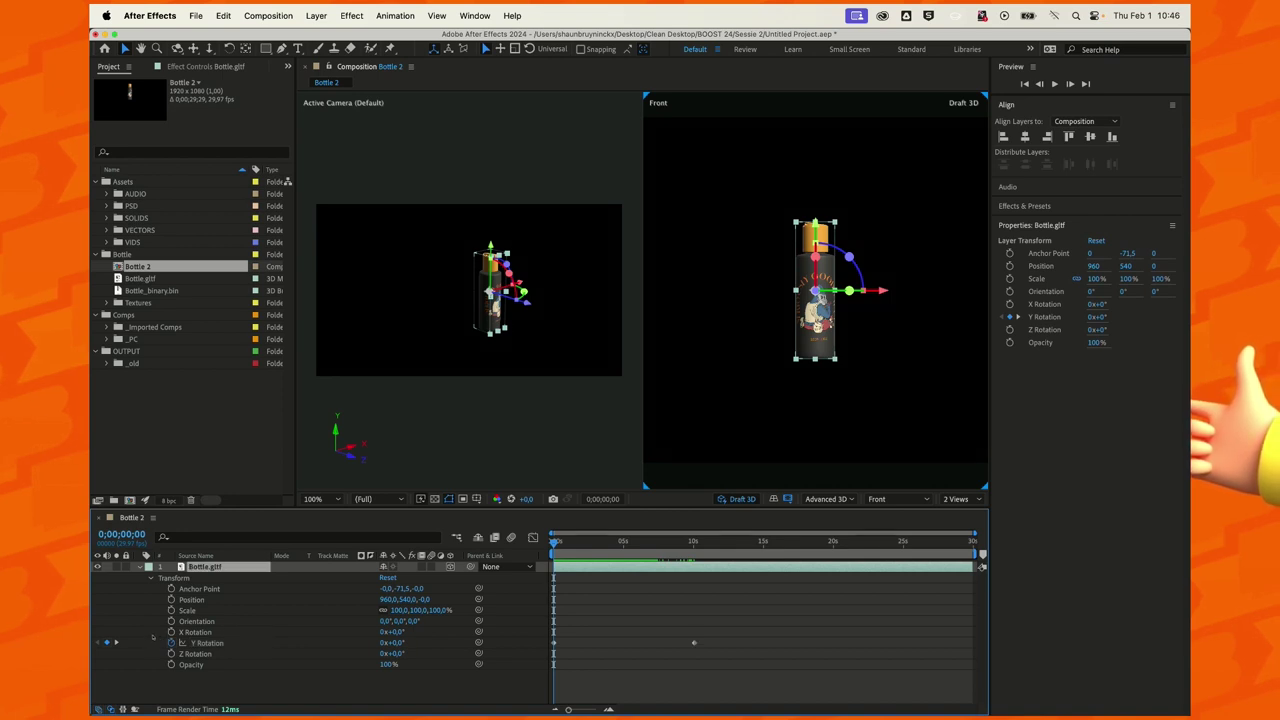
- Duplicate the bottle, push the copy back in Z, delete its Y Rotation keyframes, and preview
key(super+d)
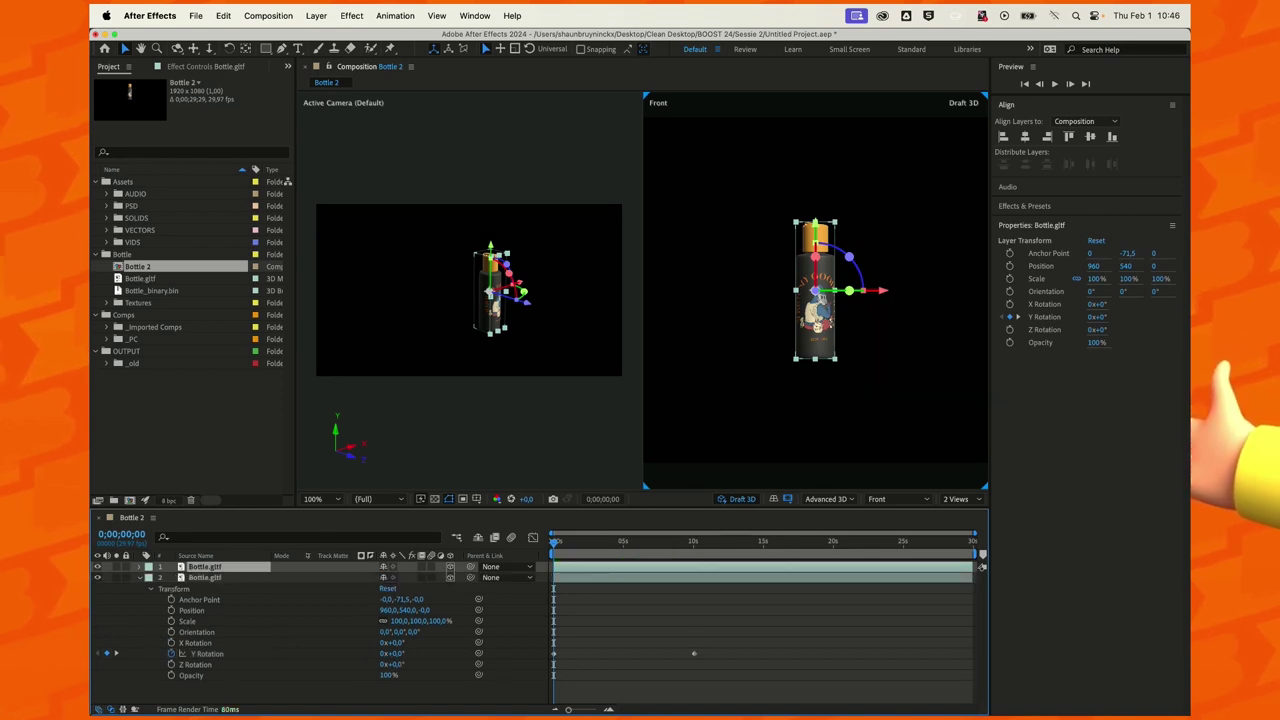
mouse_move(510, 293)
mouse_down()
mouse_move(470, 288)
mouse_move(481, 283)
mouse_up()
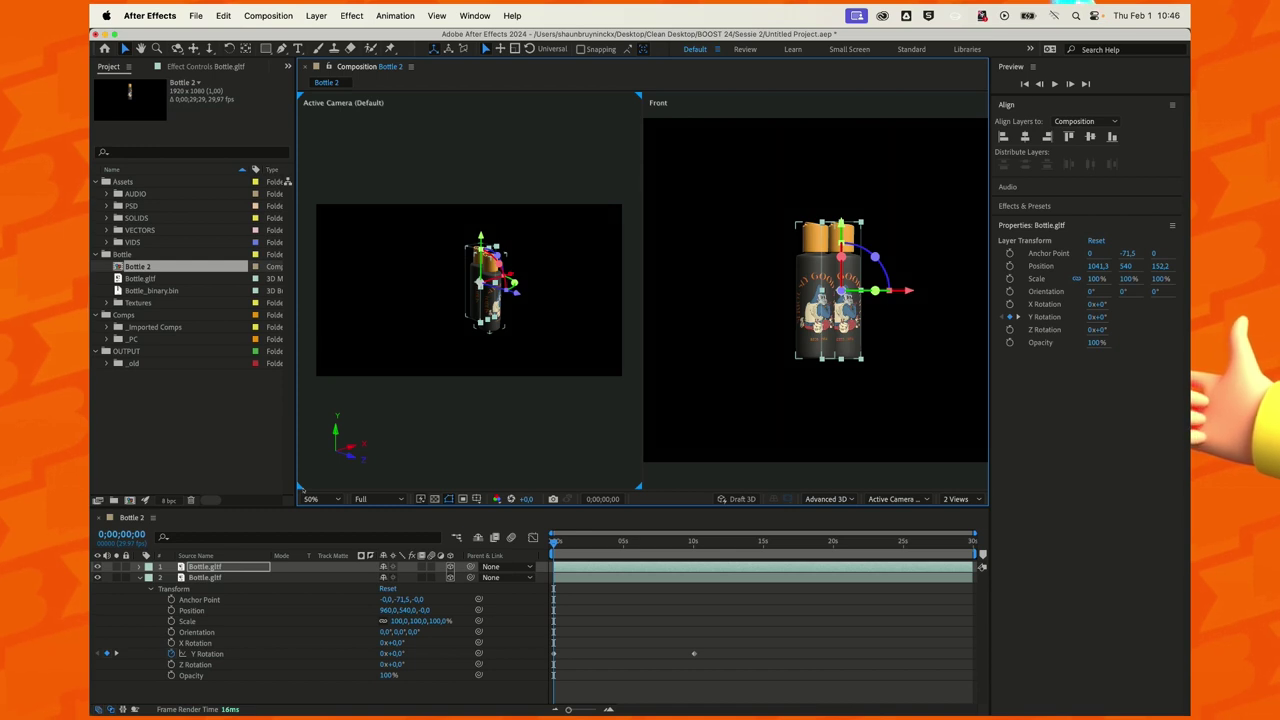
key(u)
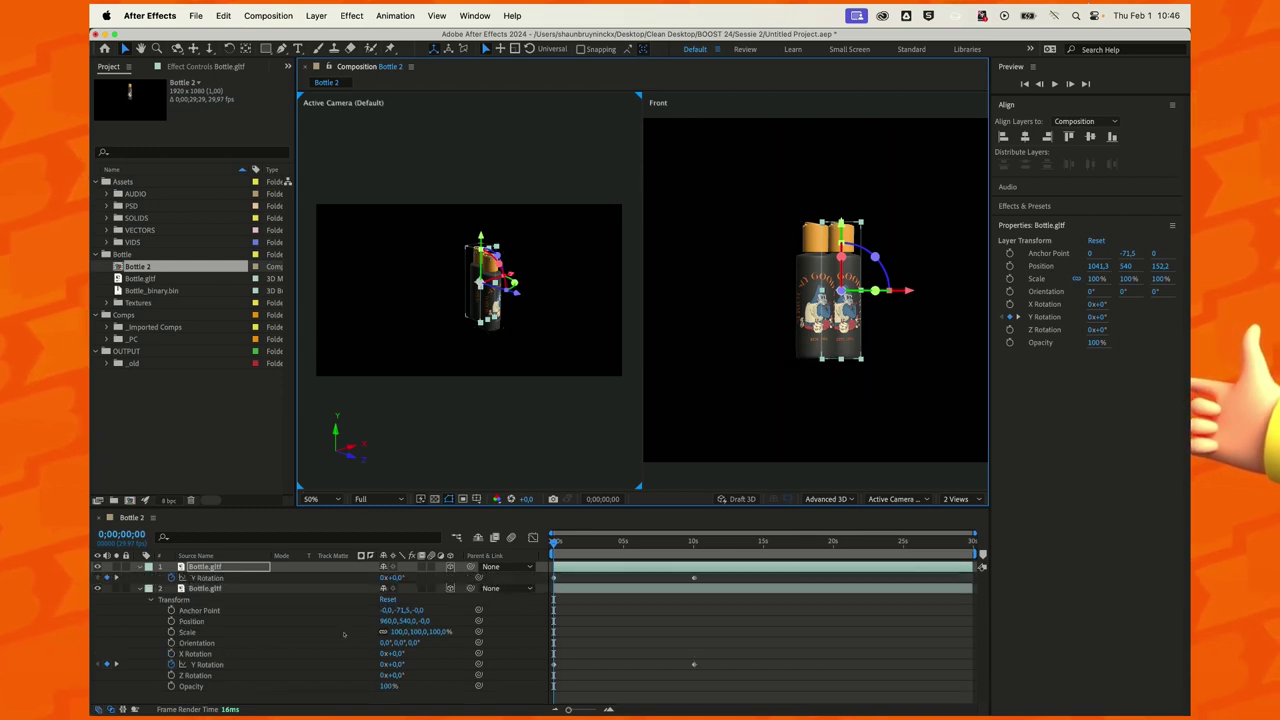
click(131, 643)
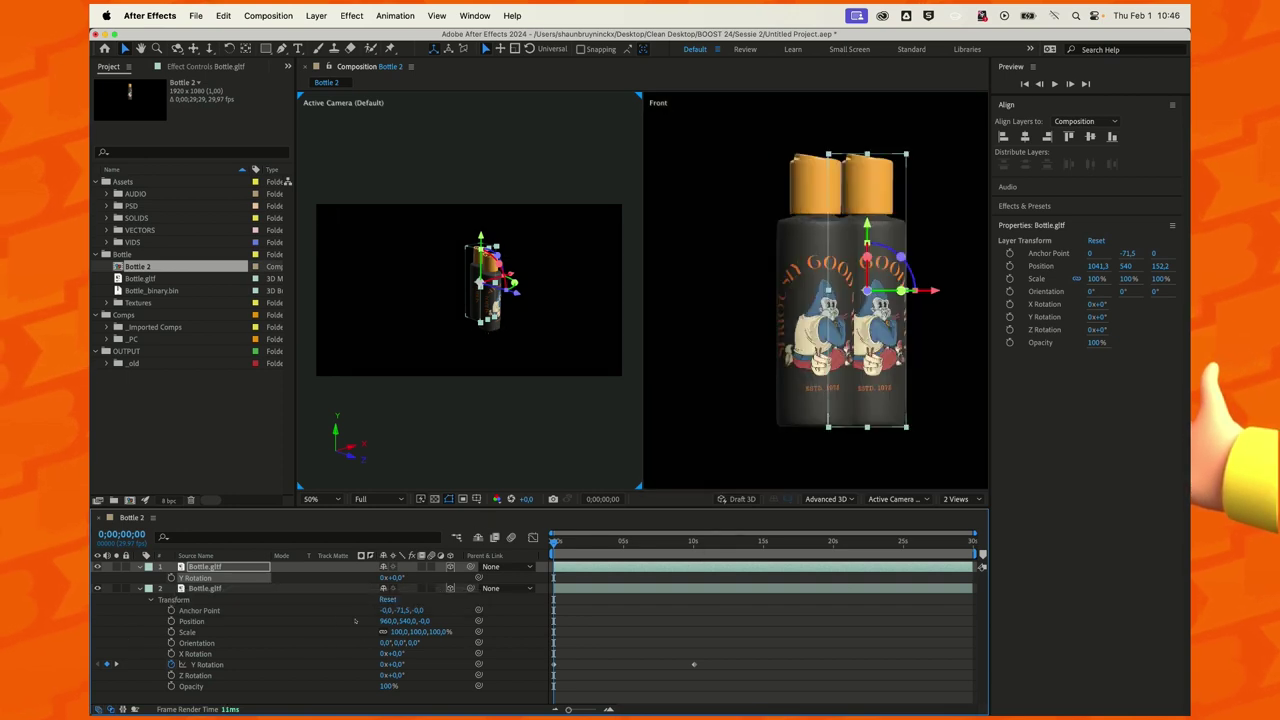
key(space)
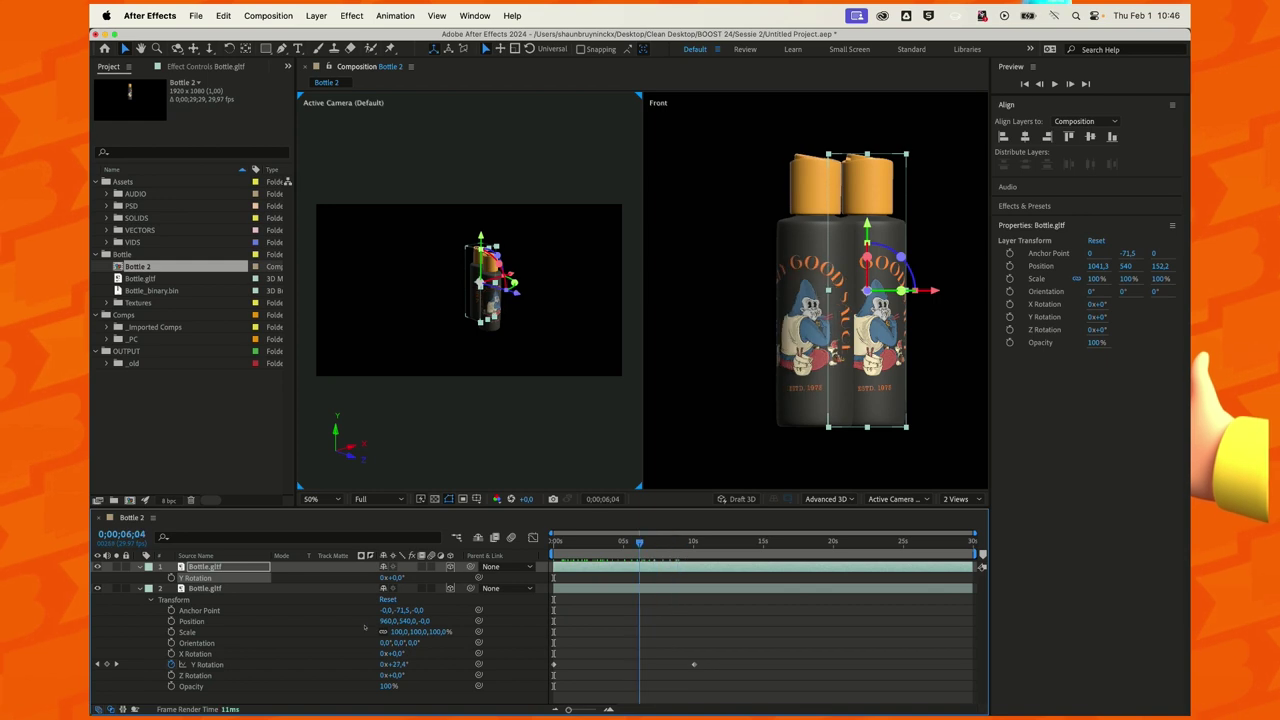
key(F2)
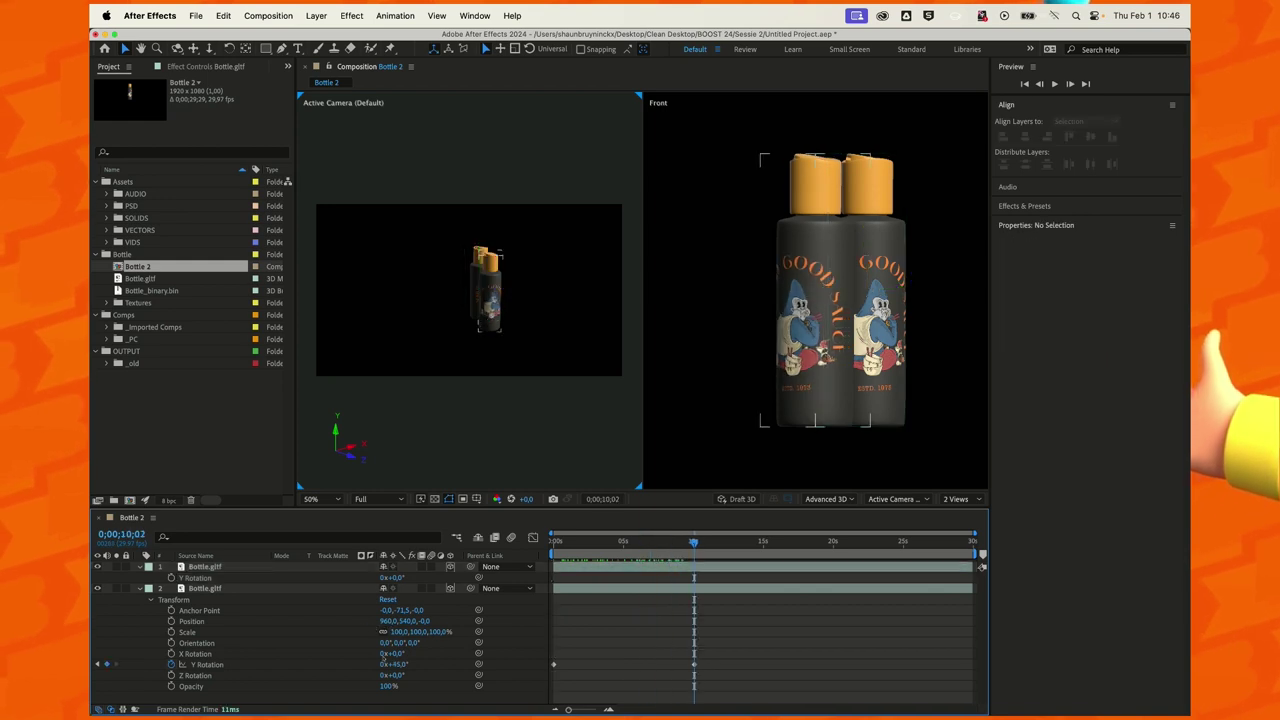
click(423, 590)
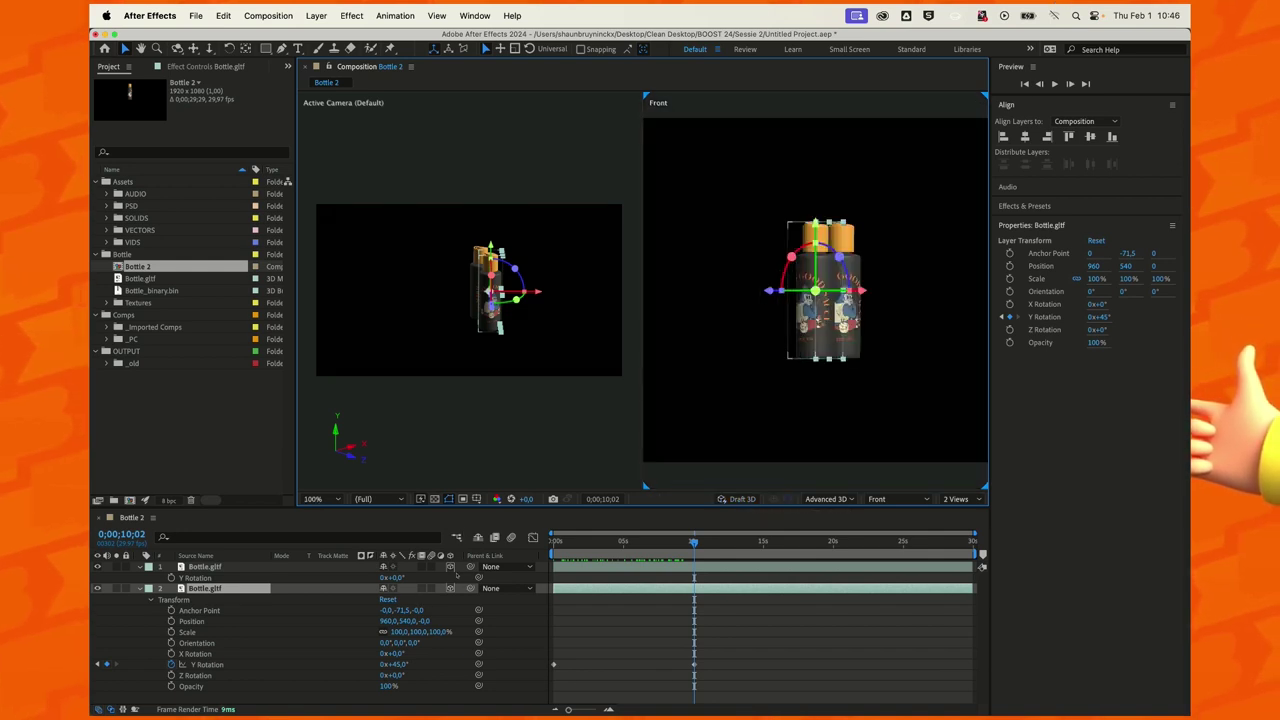
click(827, 498)
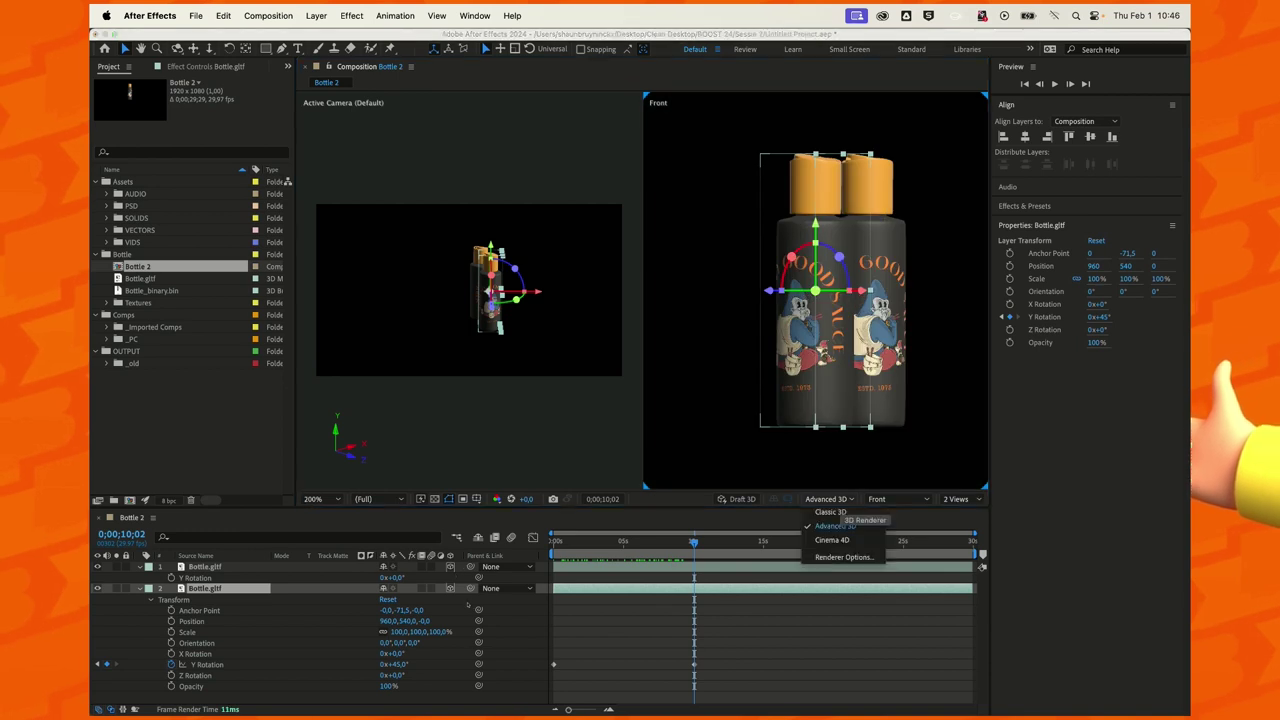
click(843, 557)
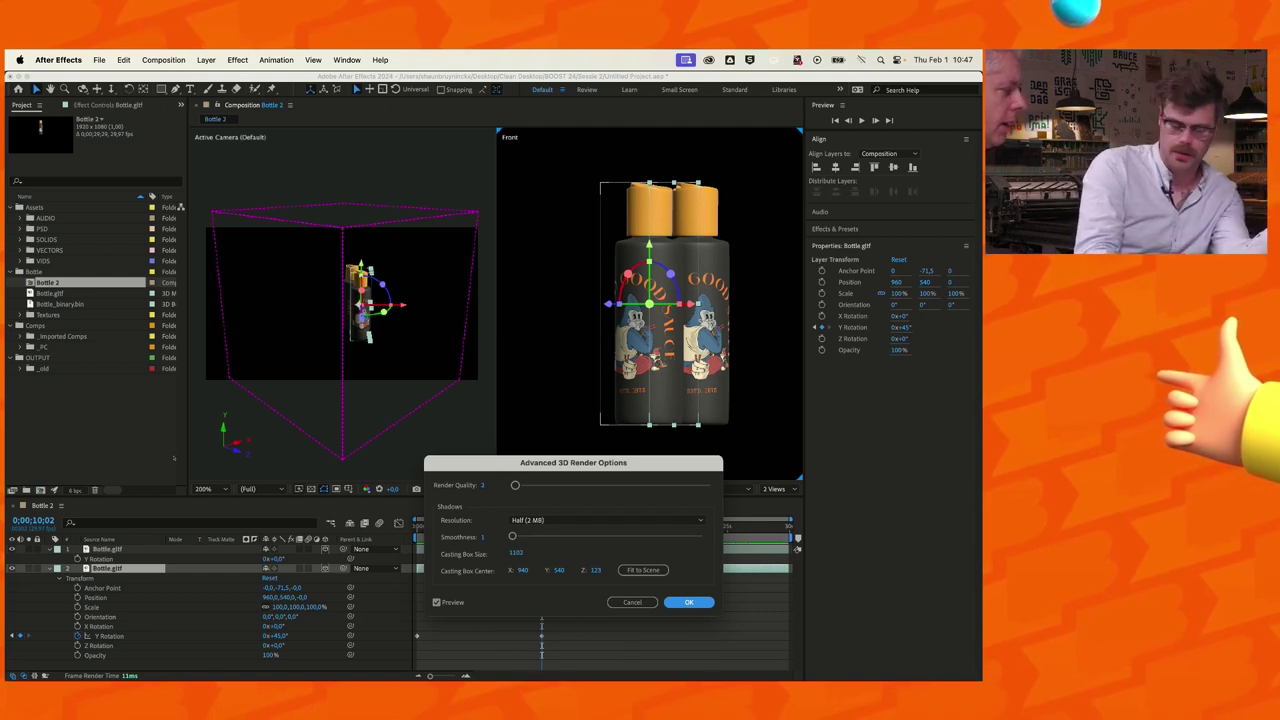
click(643, 570)
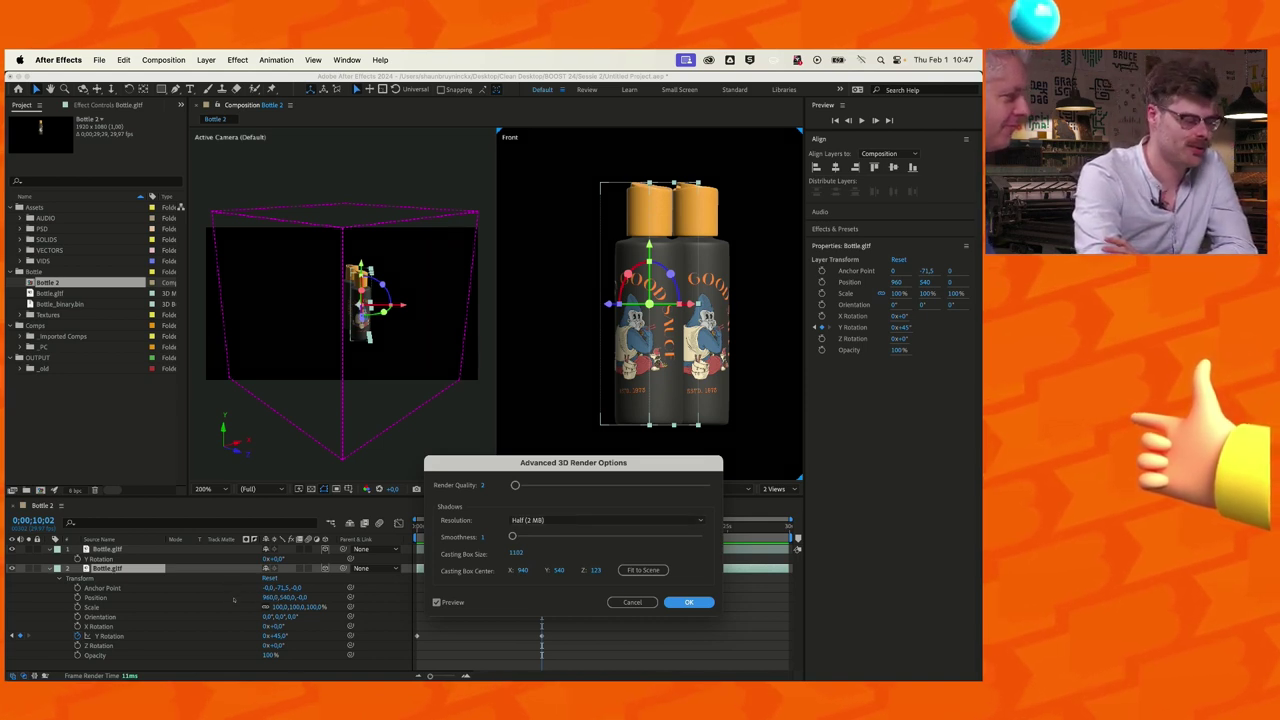
click(605, 520)
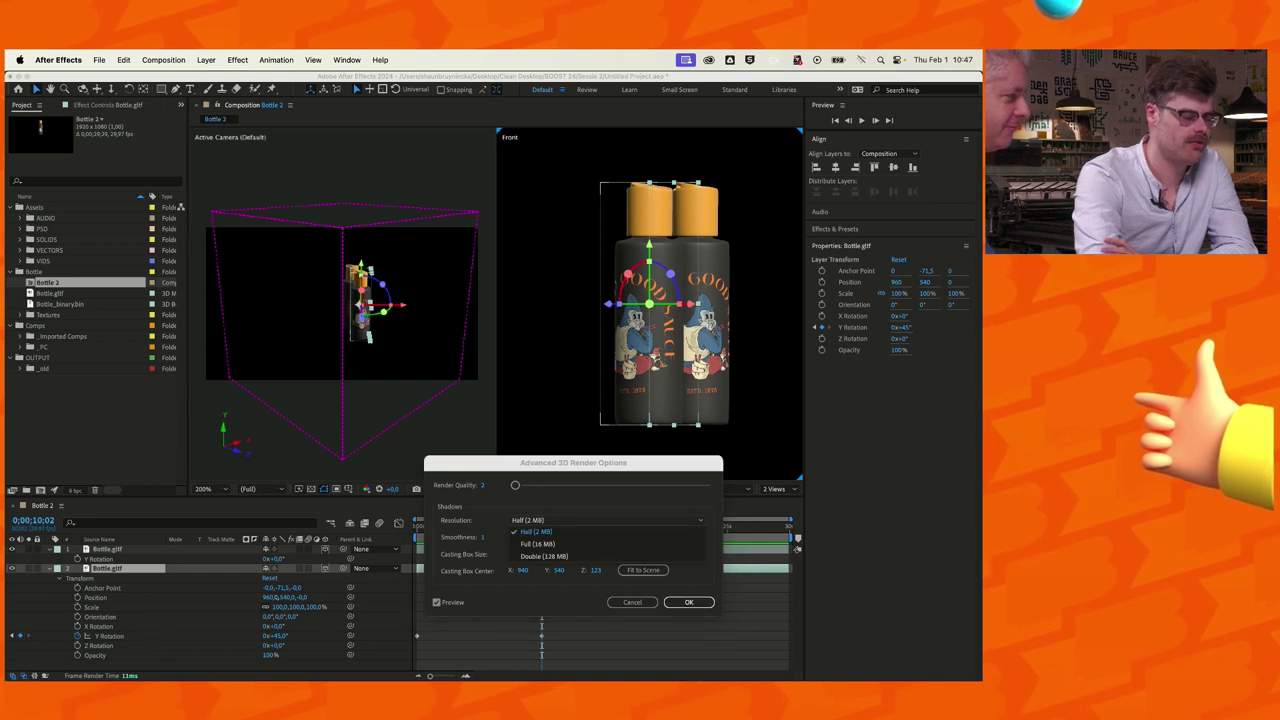
key(Escape)
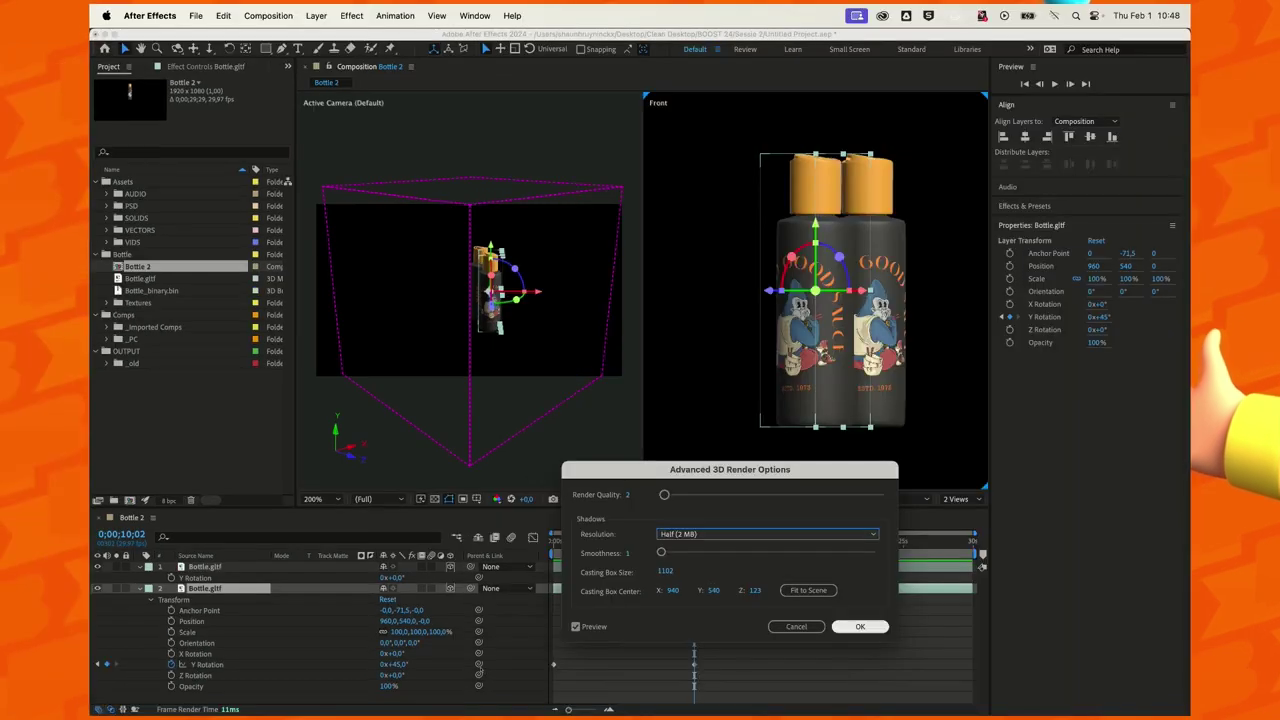
key(Return)
- Collapse both bottle layers' properties and deselect all layers
key(ctrl+Up)
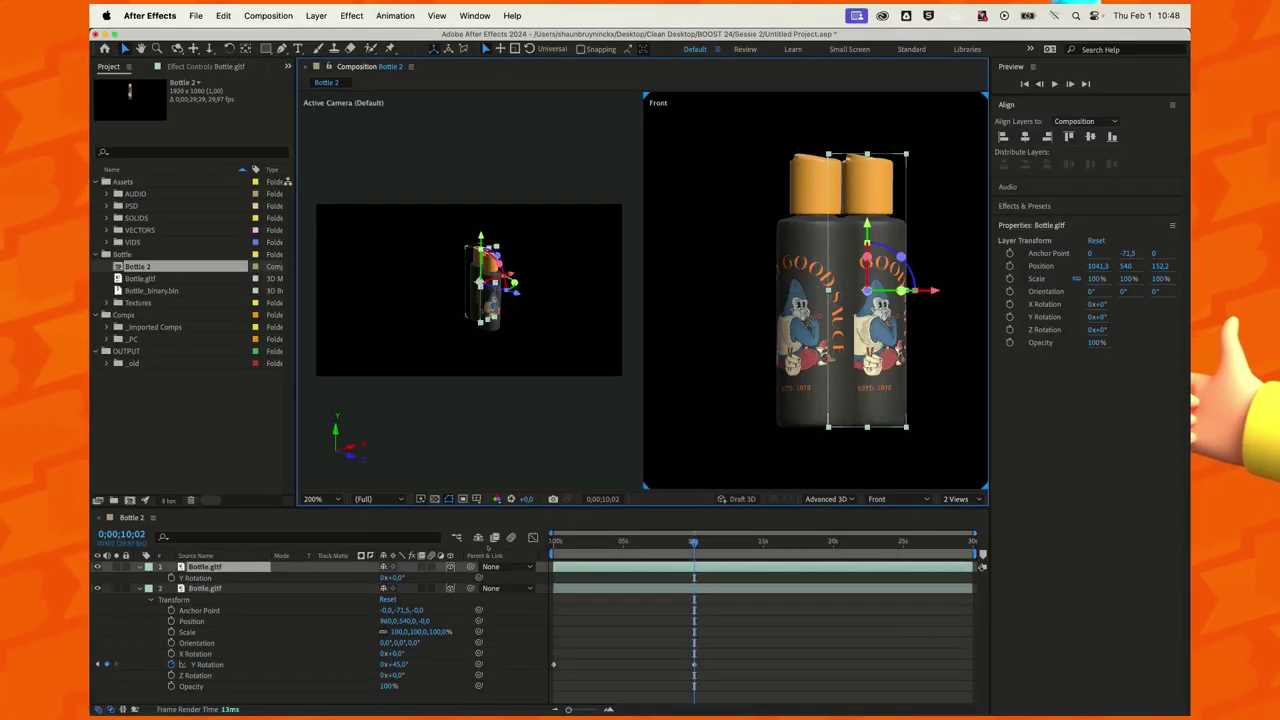
key(u)
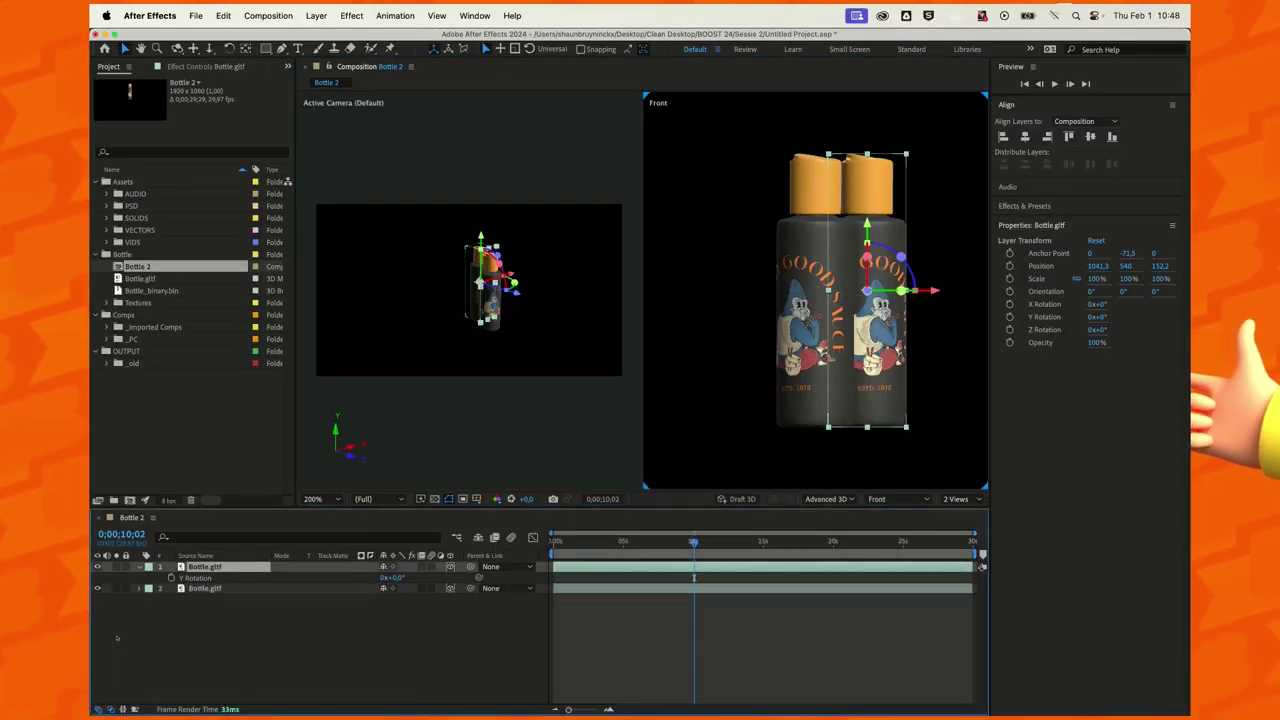
key(u)
click(137, 667)
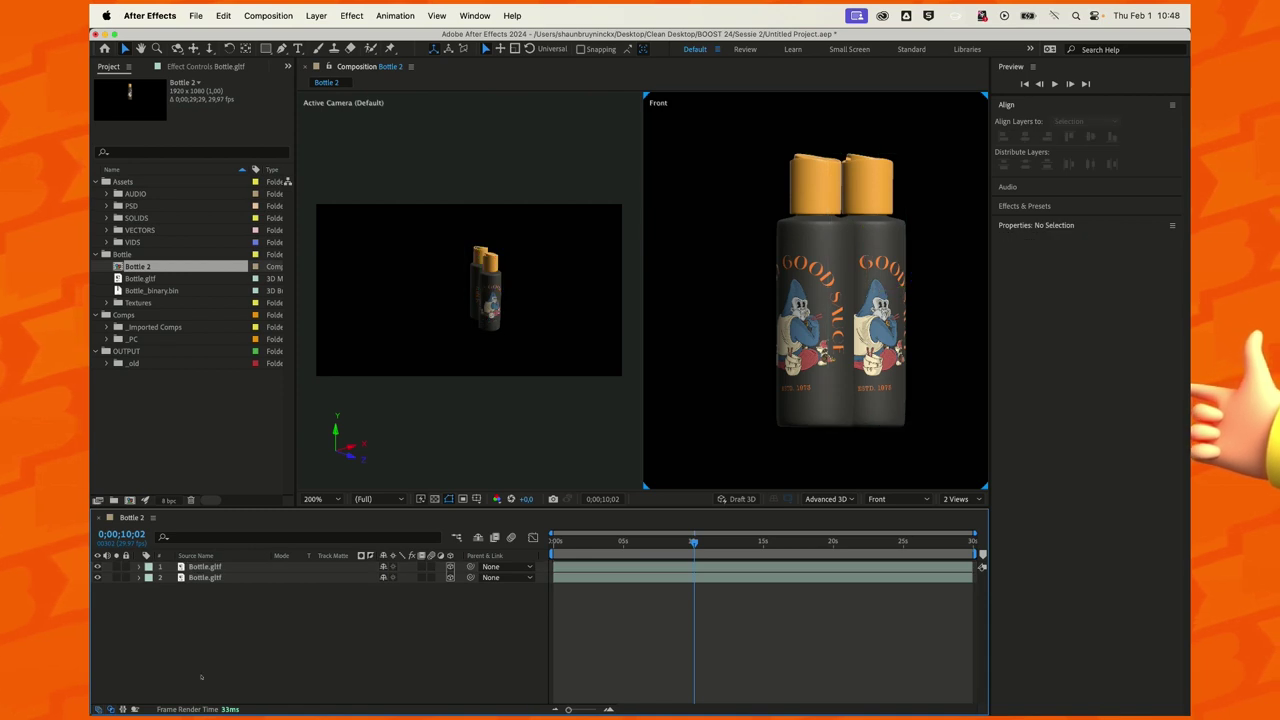
key(ctrl+Down)
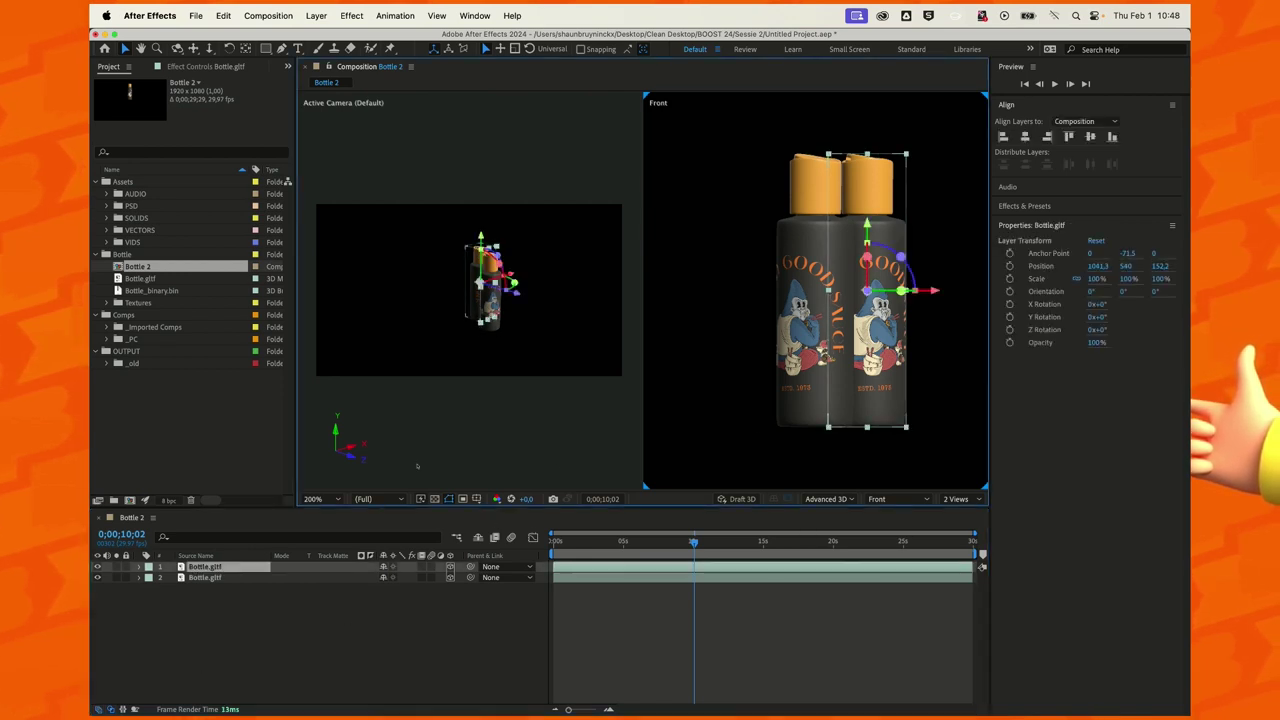
key(ctrl+shift+a)
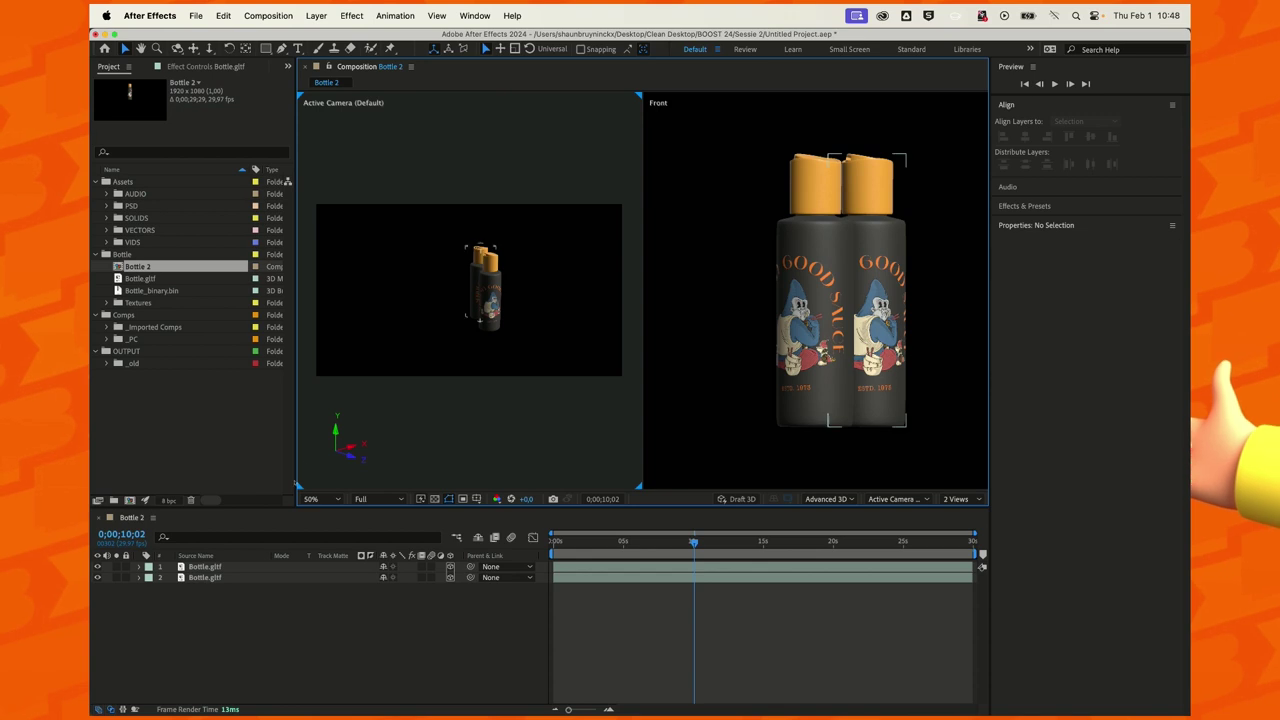
key(ctrl+z)
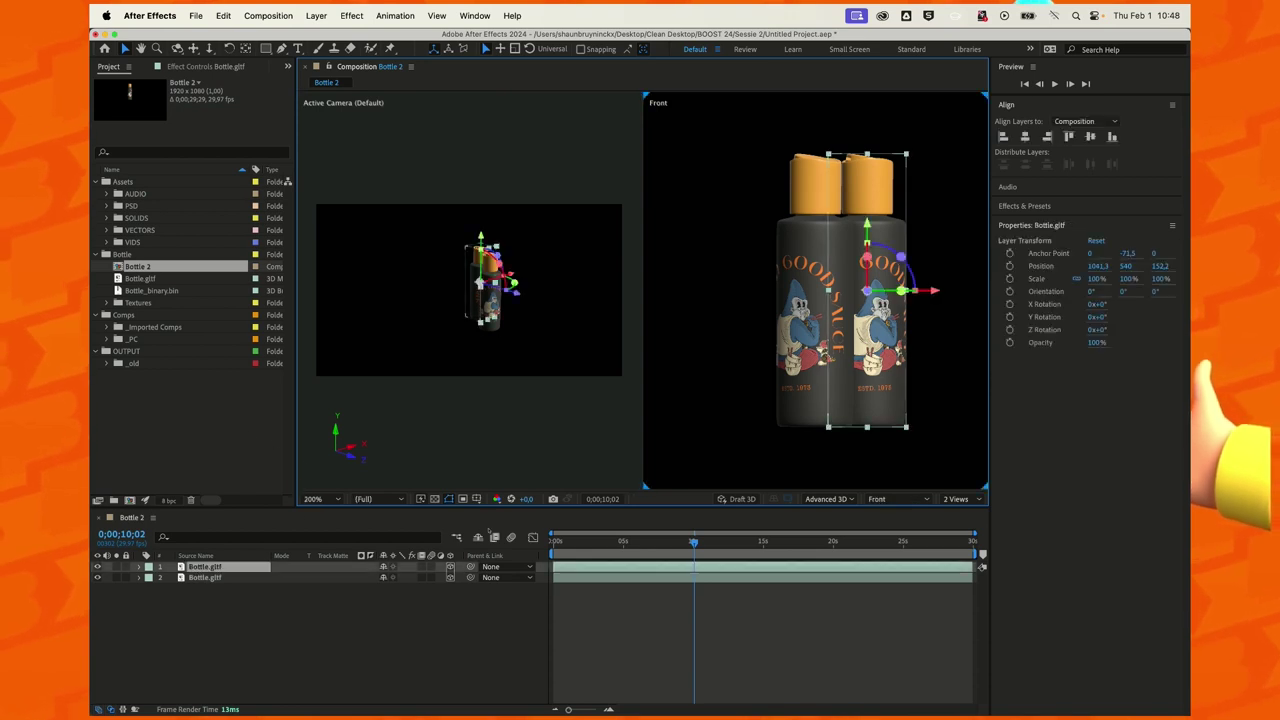
key(ctrl+Down)
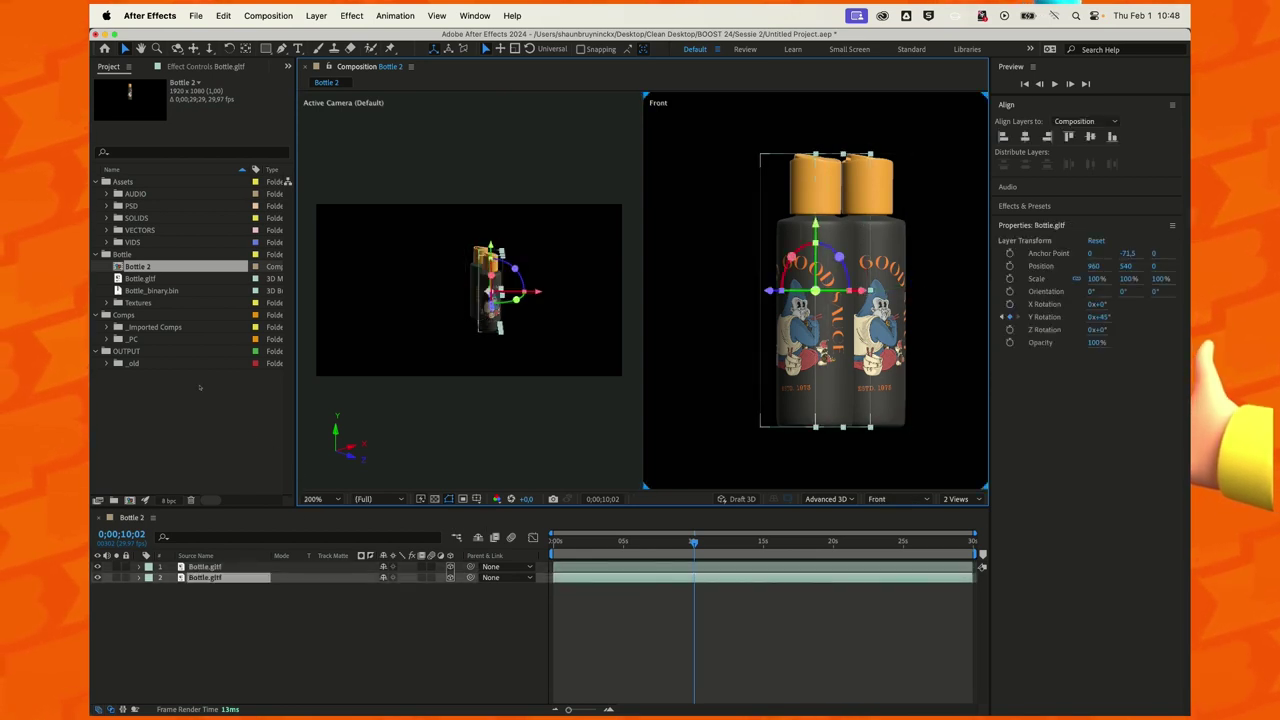
key(ctrl+shift+a)
- Orbit and zoom the Active Camera view to 200% for an angled close look at both bottles
key(c)
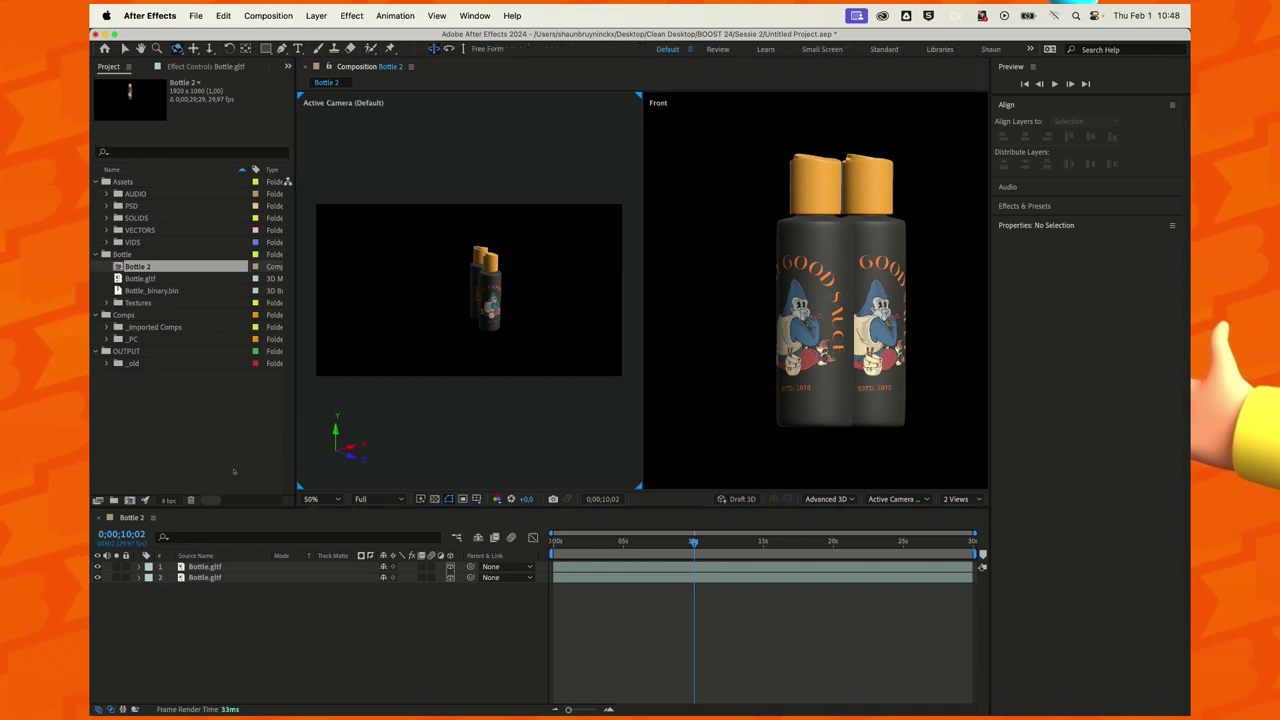
drag(440, 292, 468, 291)
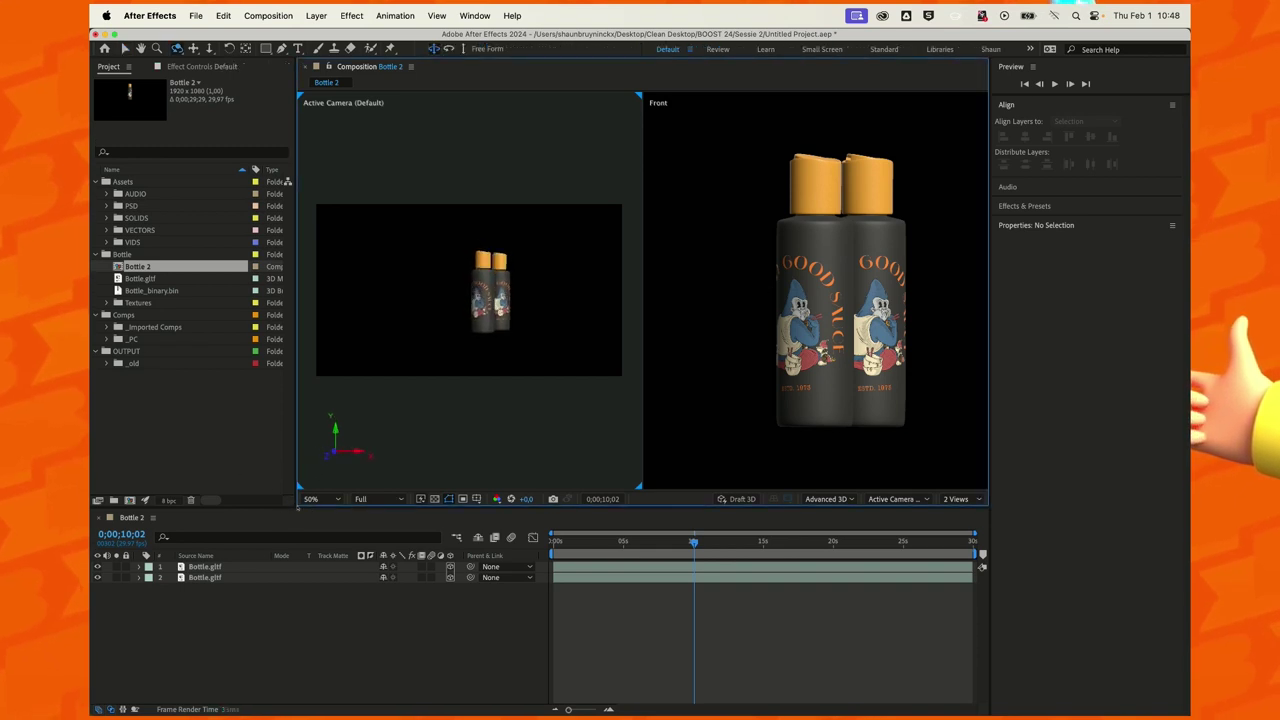
scroll(468, 291, up, 2)
scroll(468, 291, up, 2)
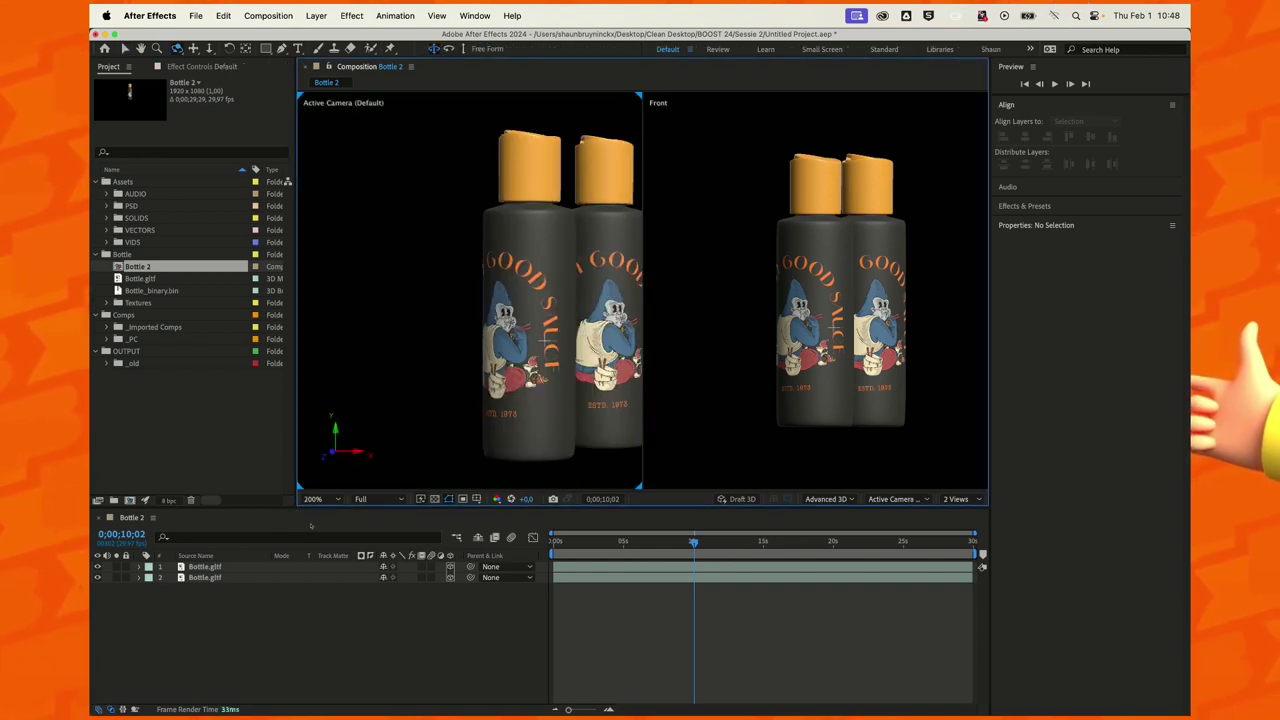
drag(310, 526, 320, 527)
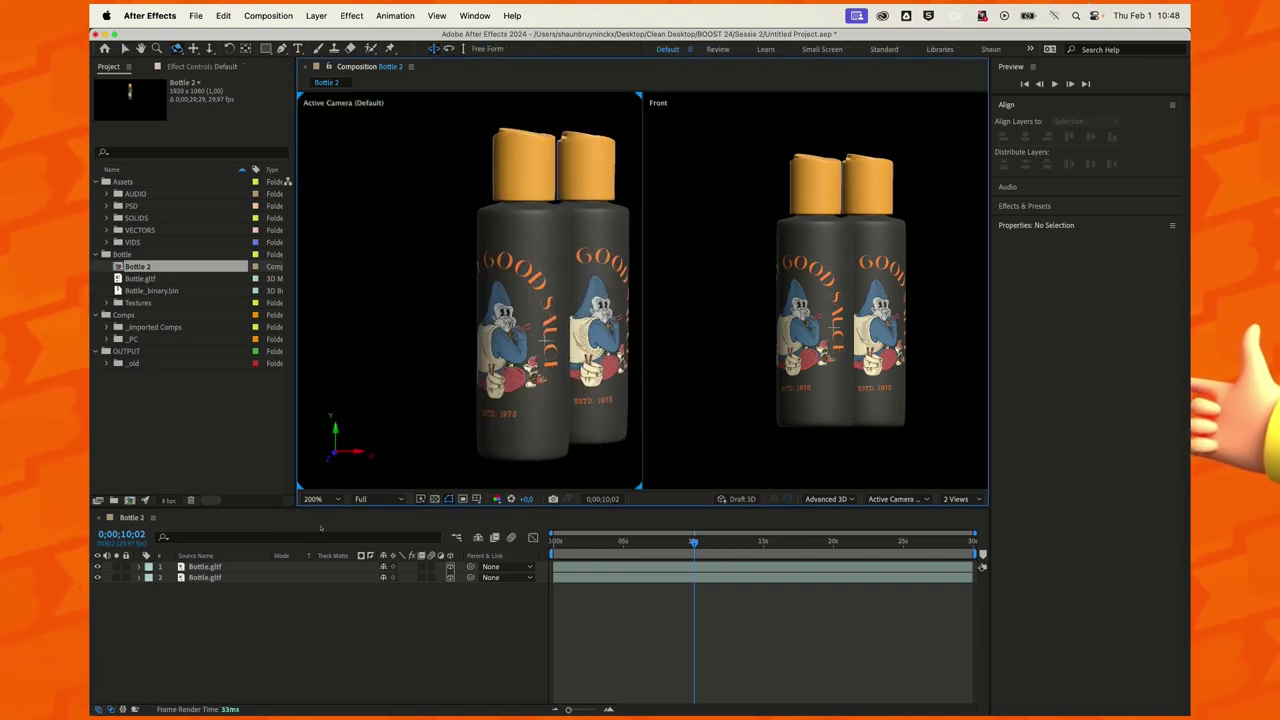
key(v)
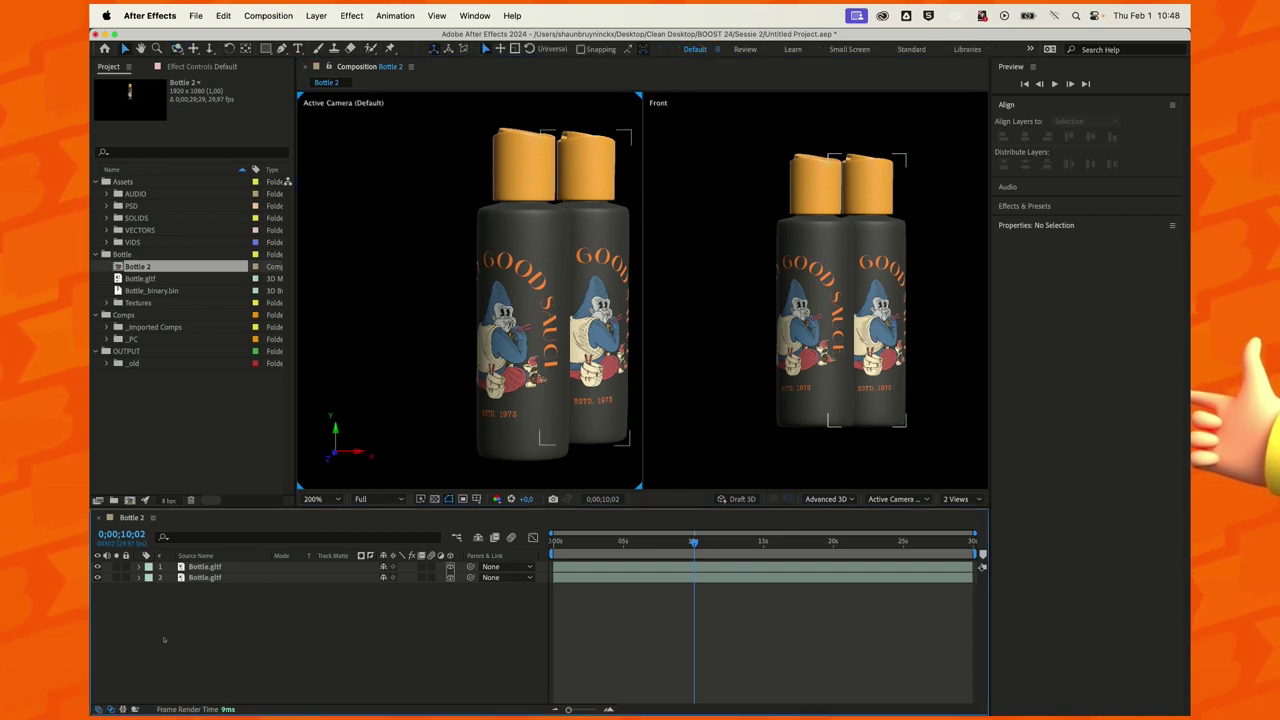
click(162, 645)
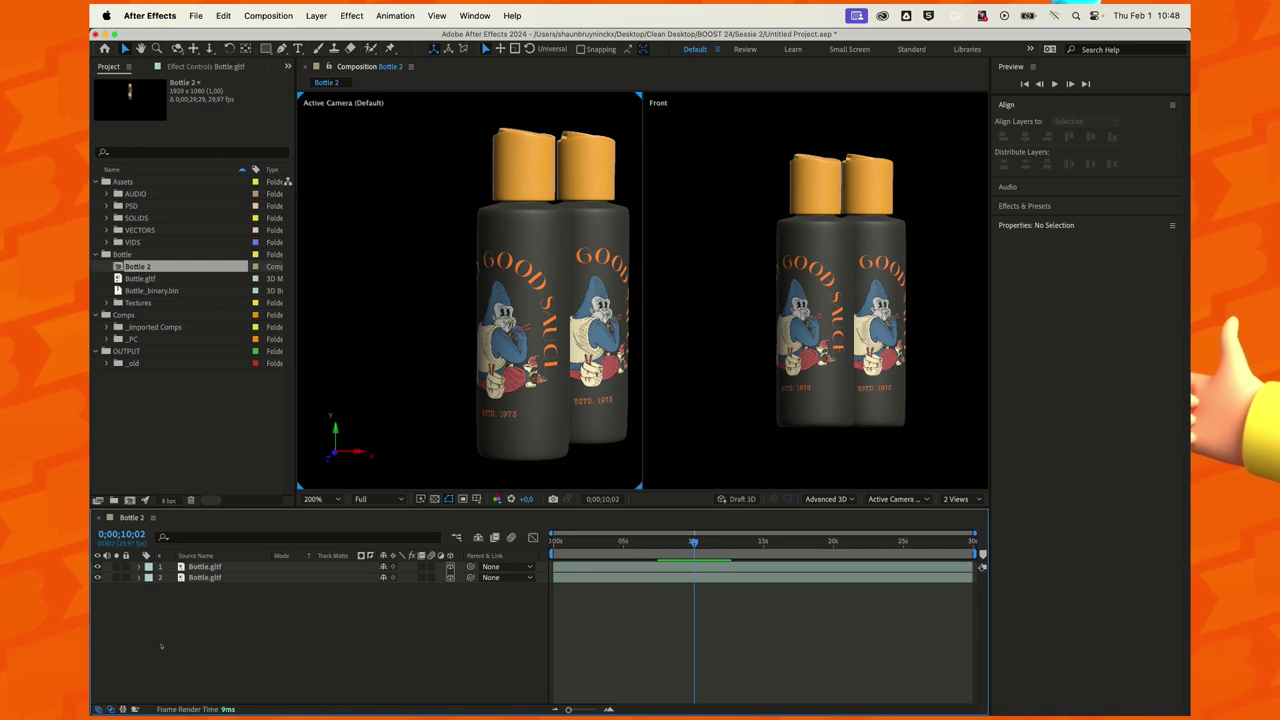
- Create Environment Light 1 via Layer > New > Light with Light Type set to Environment
click(316, 15)
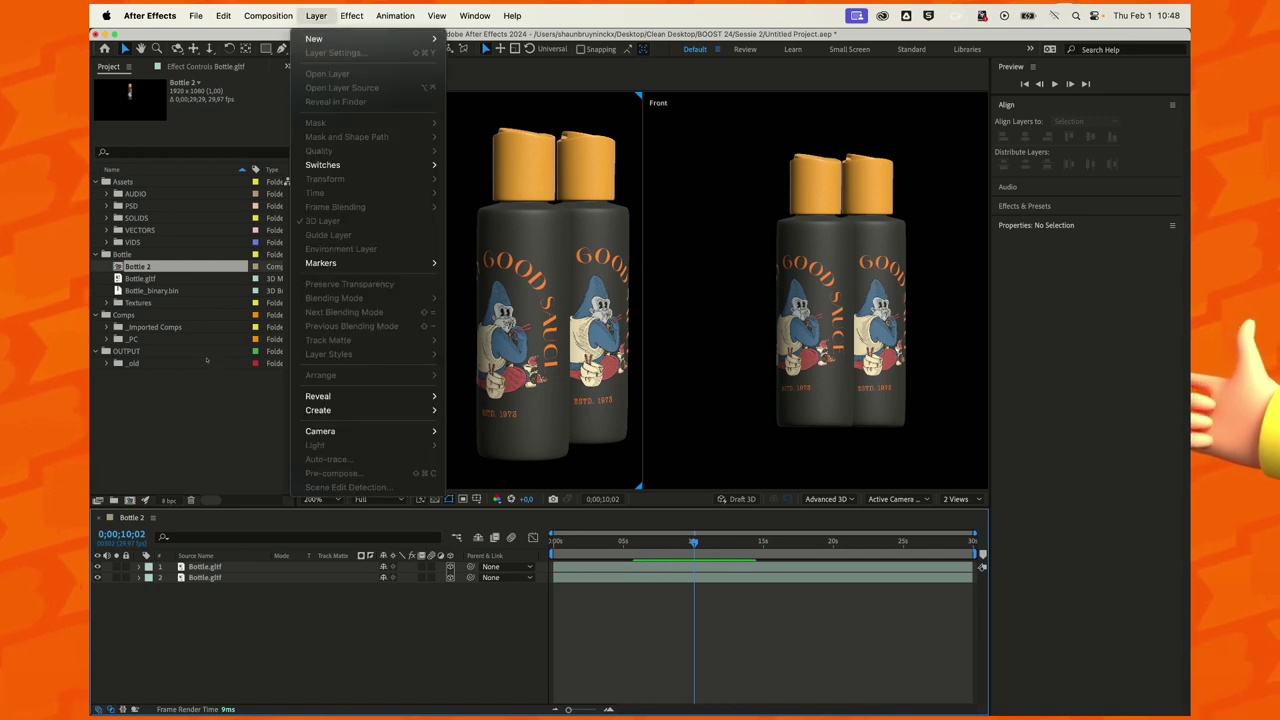
mouse_move(330, 38)
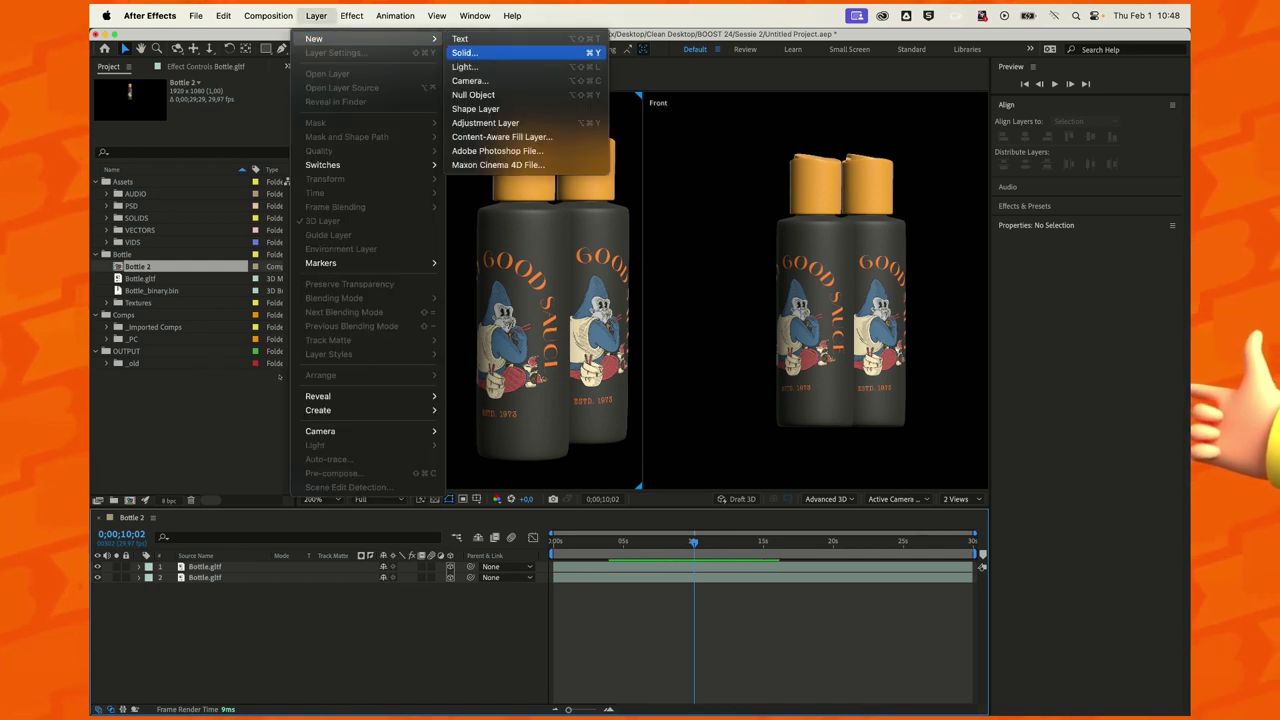
click(464, 66)
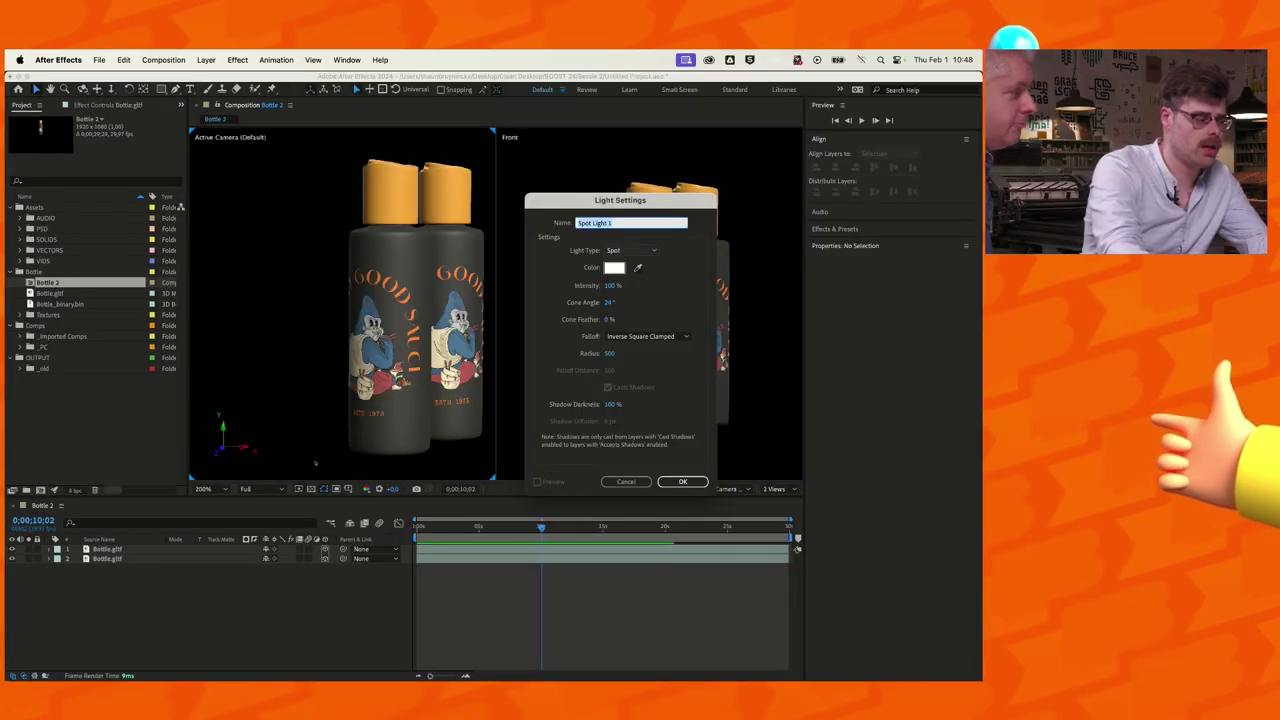
click(795, 230)
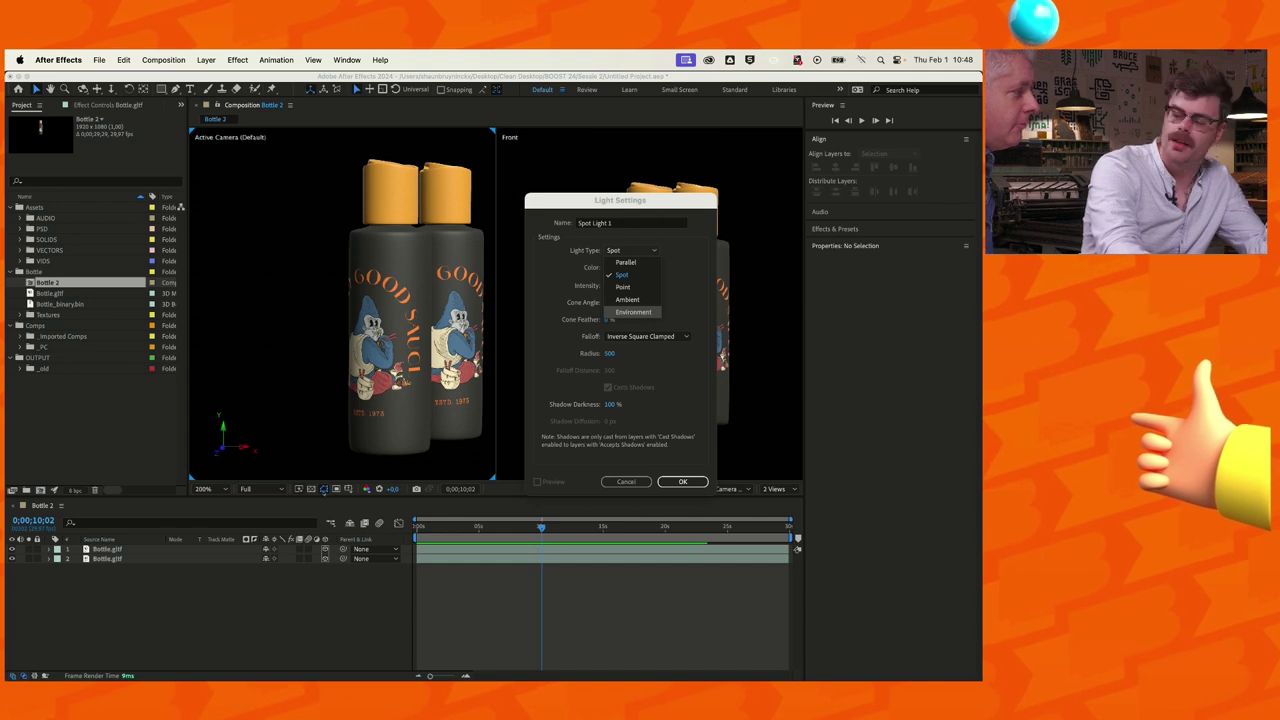
click(633, 312)
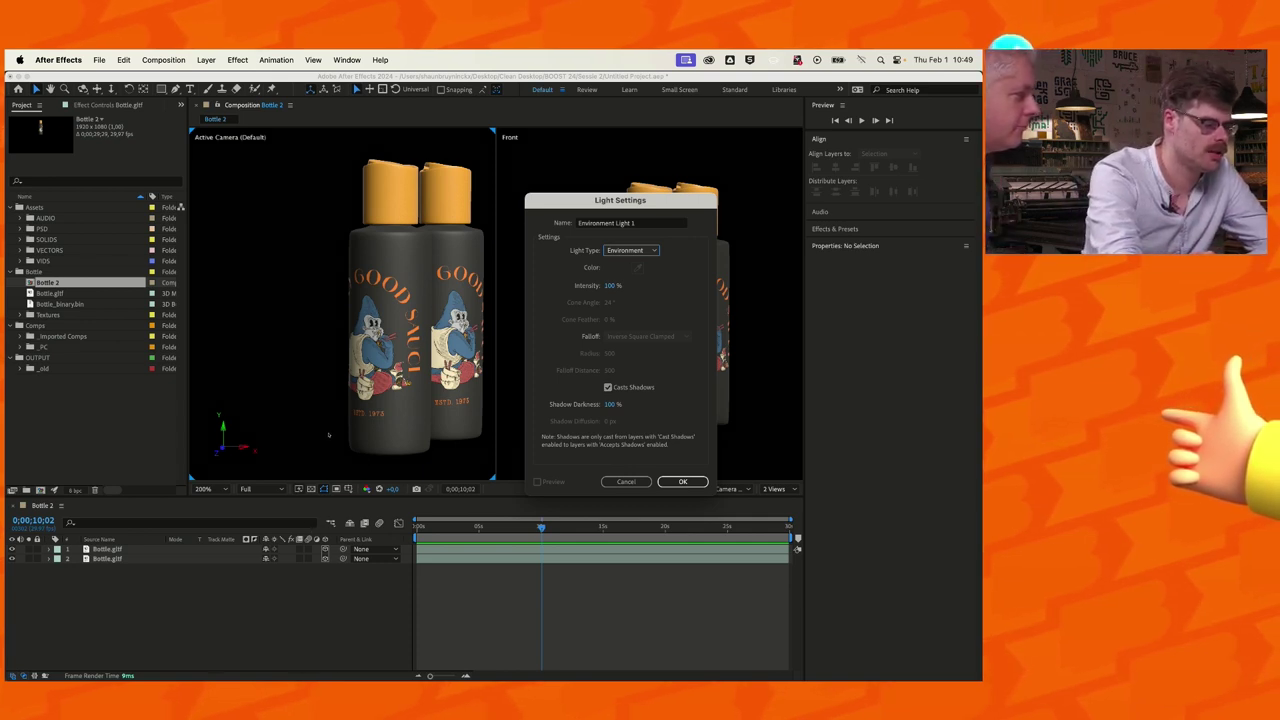
drag(620, 200, 431, 200)
key(Return)
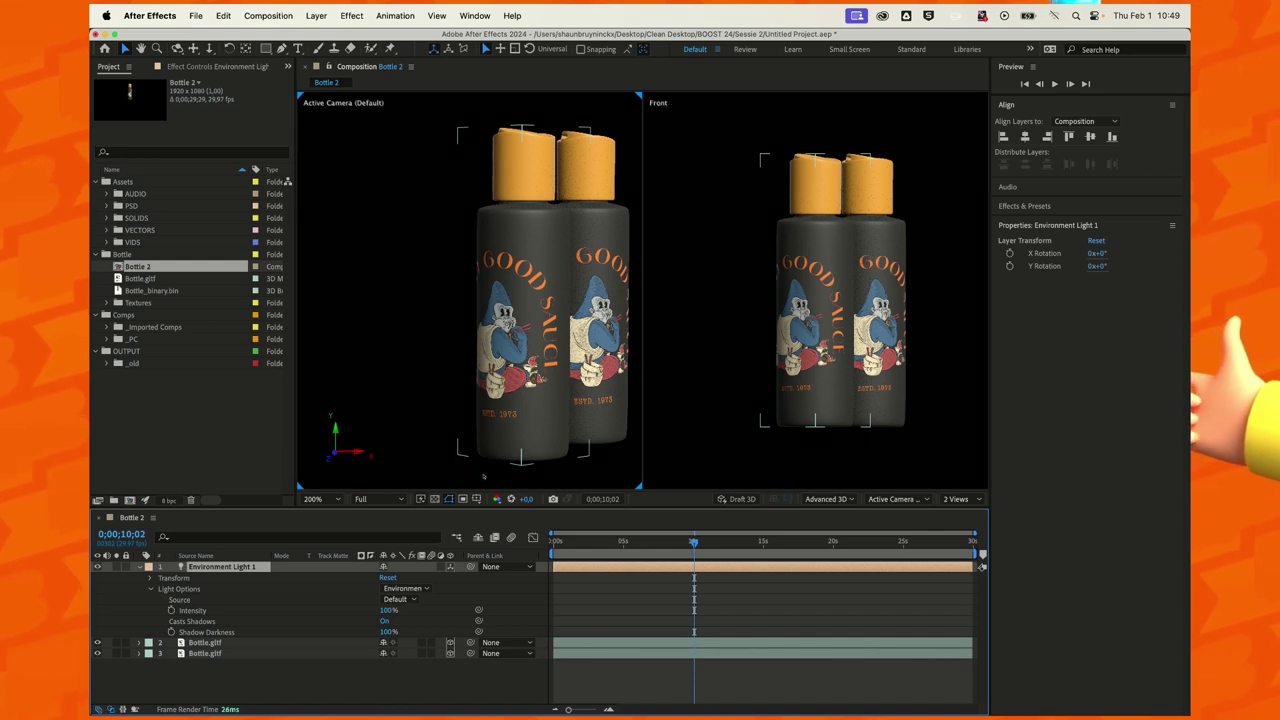
- Nudge the second Bottle.gltf slightly left and toward the camera, orbiting to check
key(ctrl+Down)
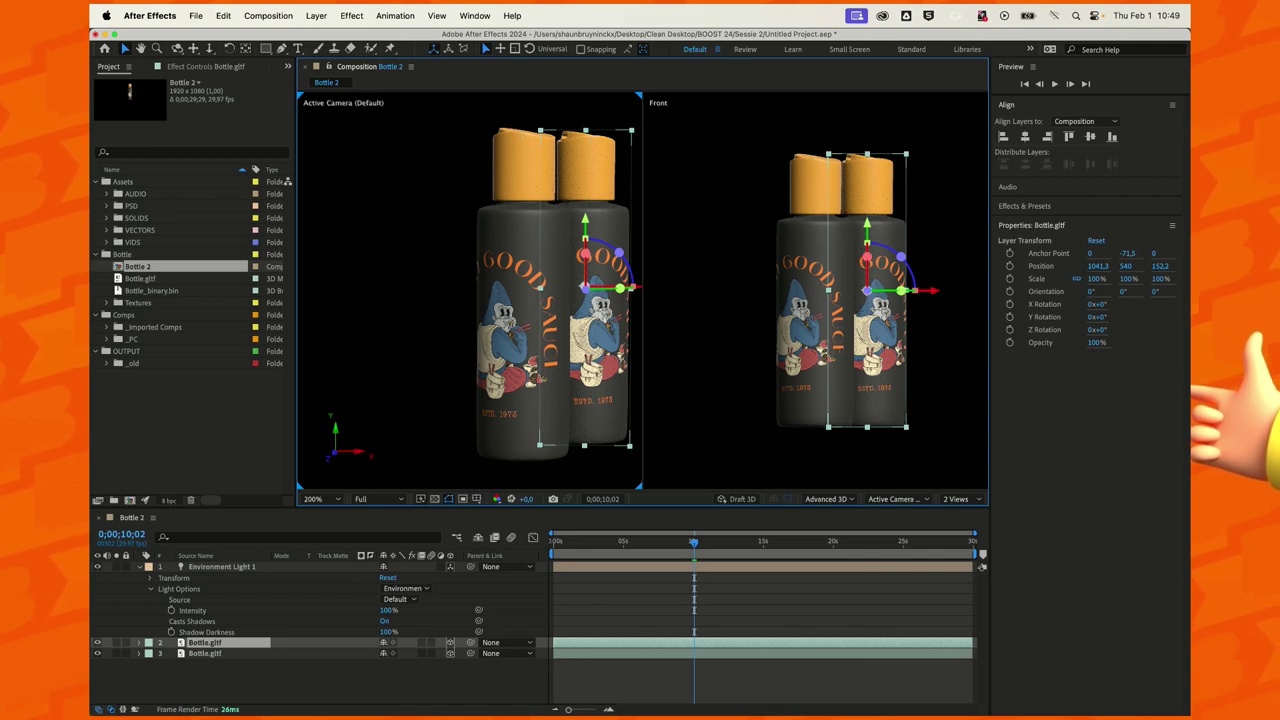
drag(900, 290, 887, 290)
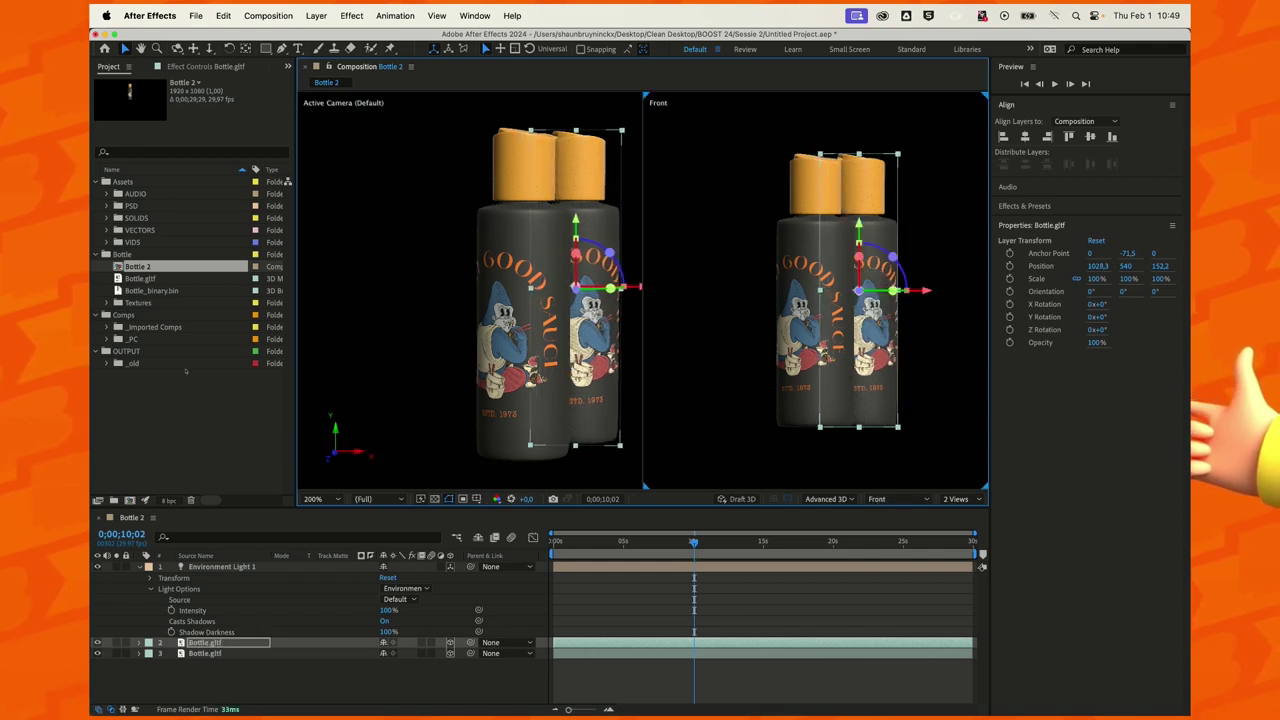
key(F2)
key(1)
mouse_move(469, 290)
mouse_down()
mouse_move(323, 521)
mouse_move(360, 514)
mouse_up()
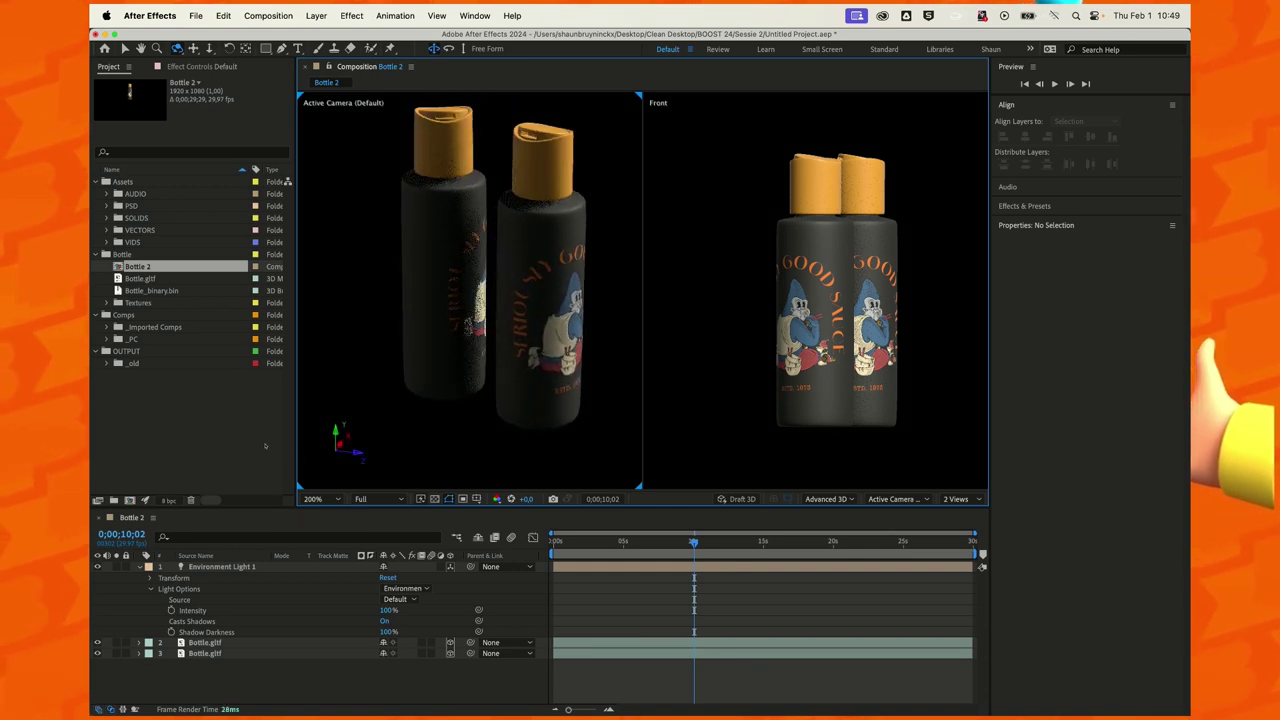
drag(311, 489, 531, 271)
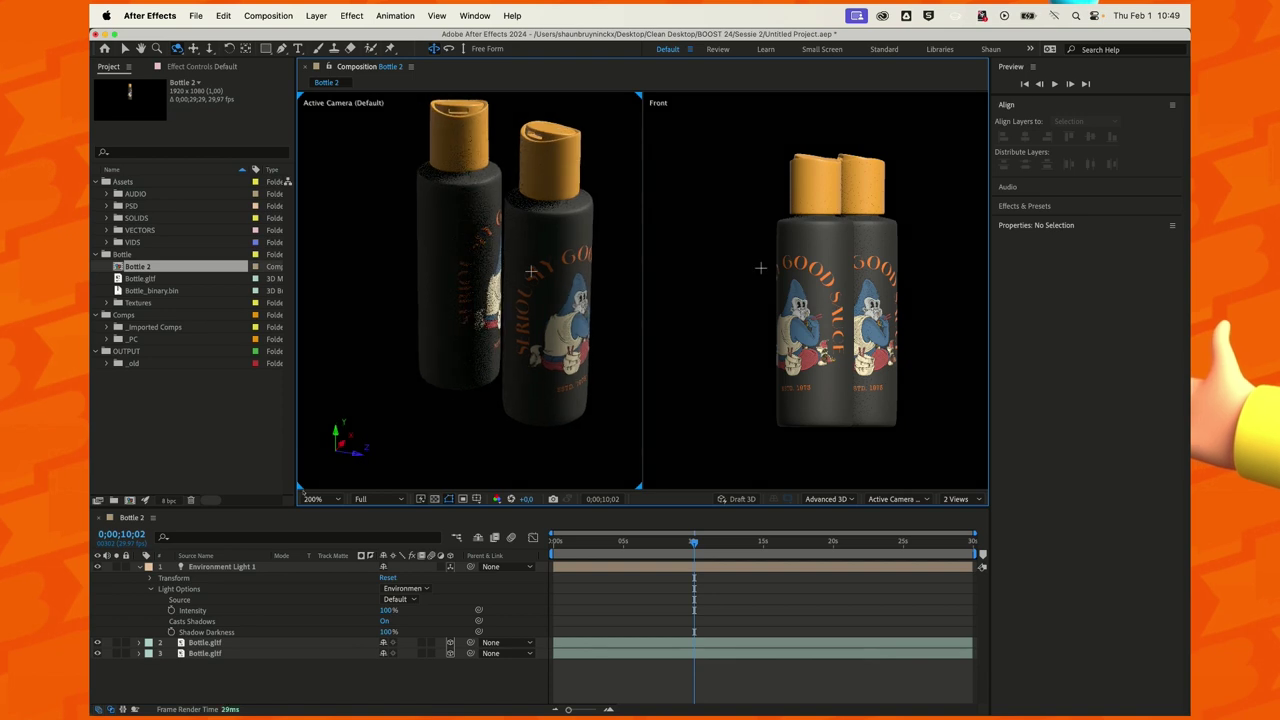
key(KP_2)
key(v)
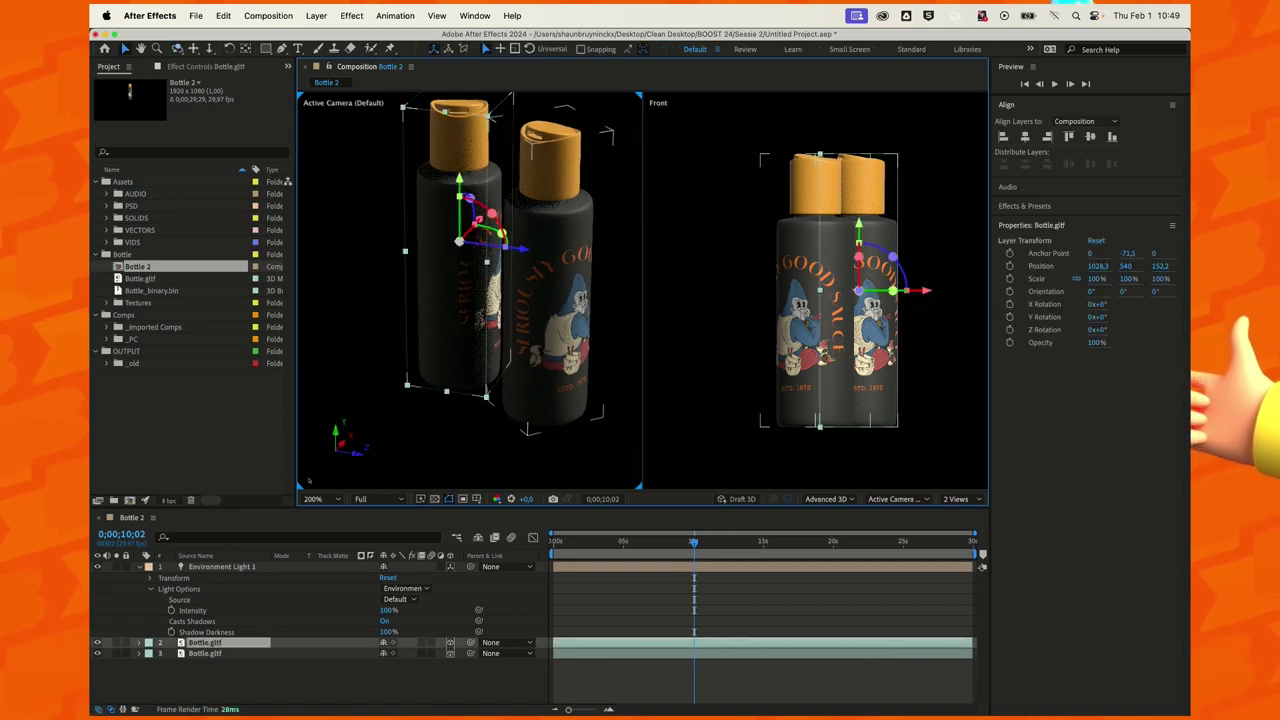
drag(309, 481, 336, 491)
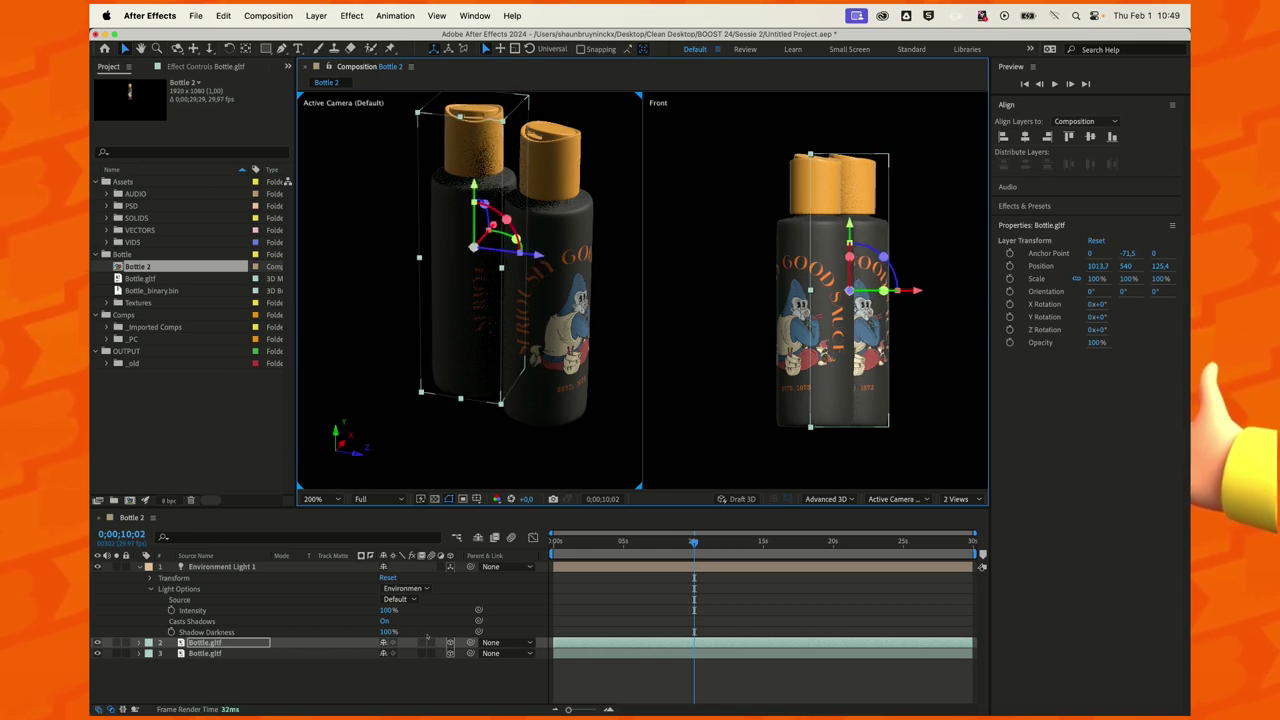
click(416, 435)
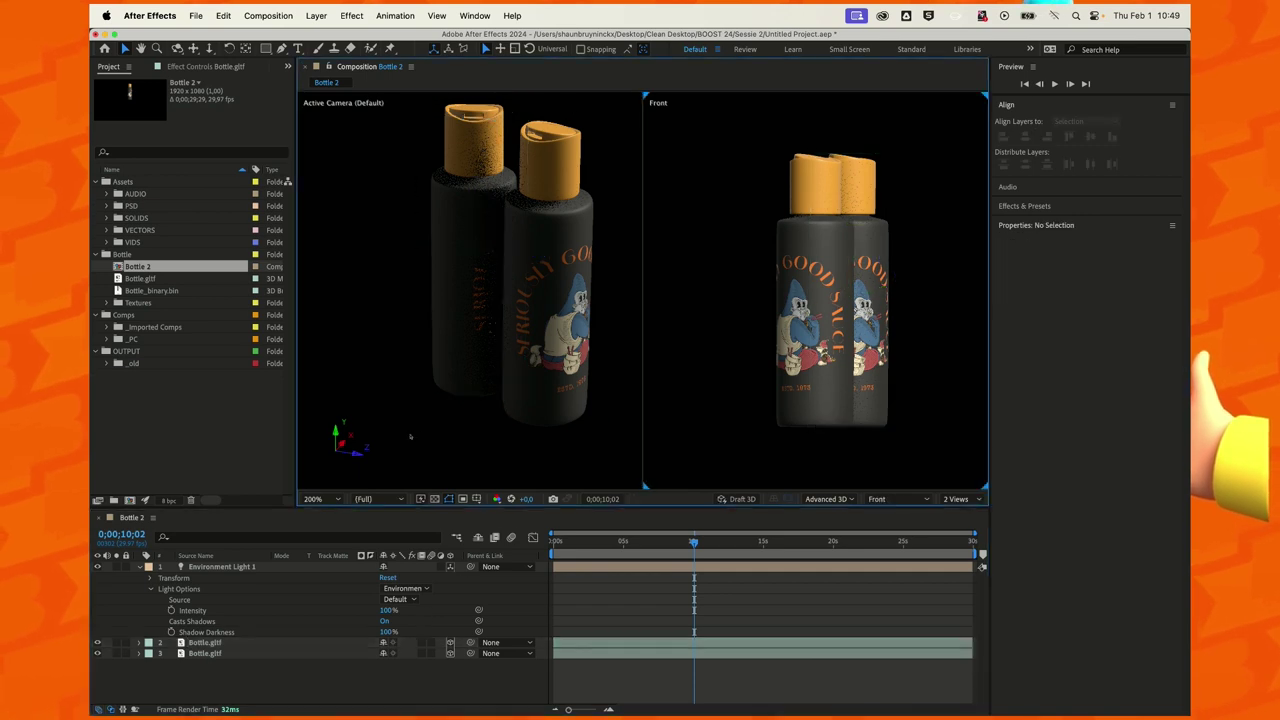
- Set Environment Light 1's X and Y Rotation to 0° and check its source options
key(period)
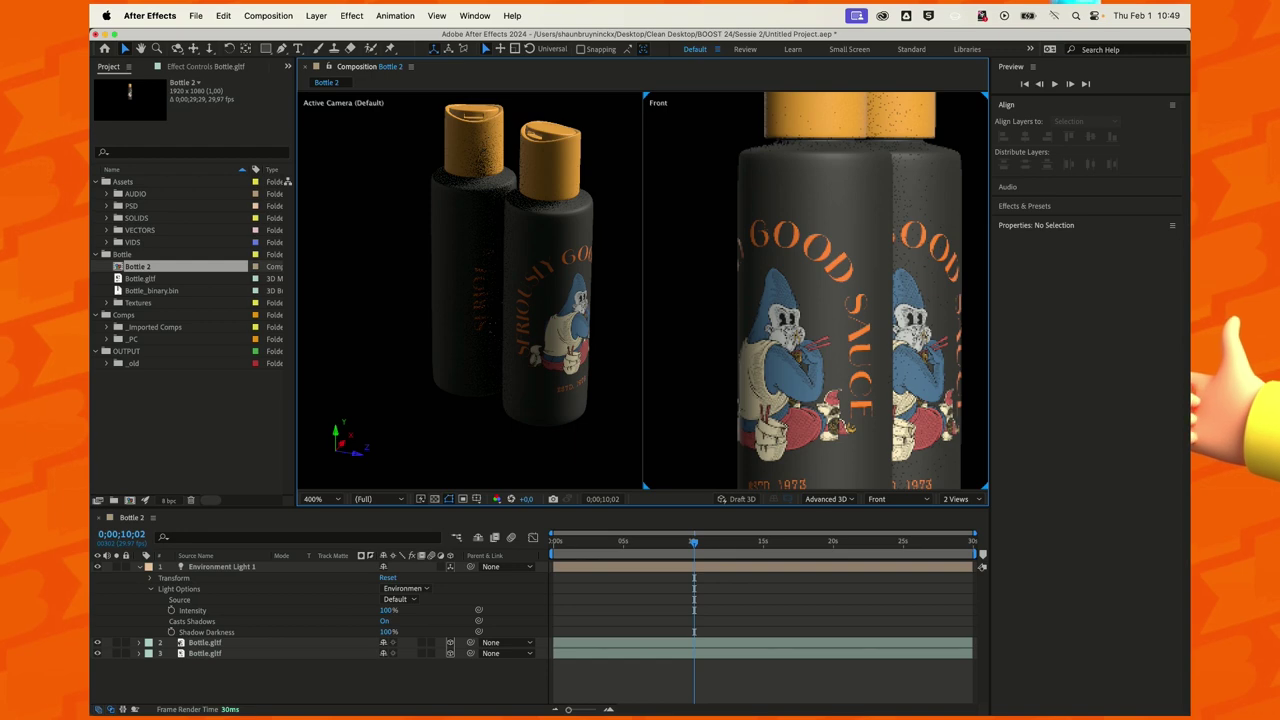
click(220, 566)
key(comma)
key(period)
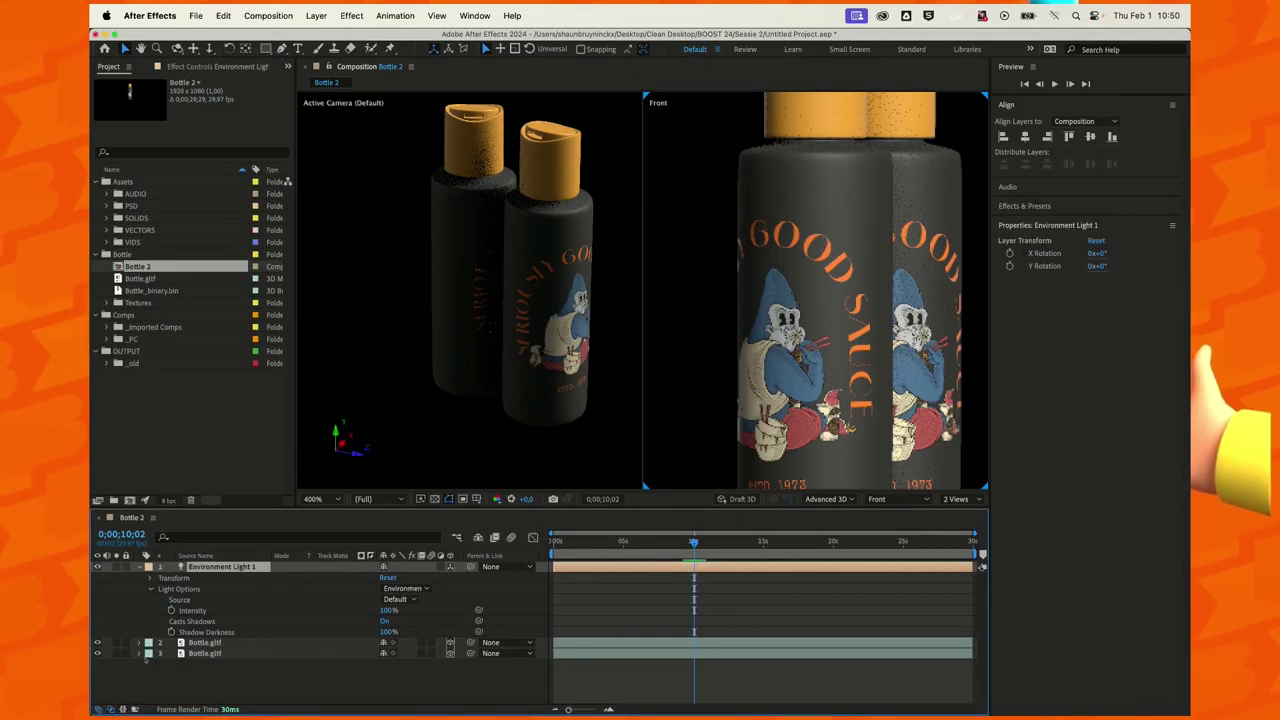
click(192, 610)
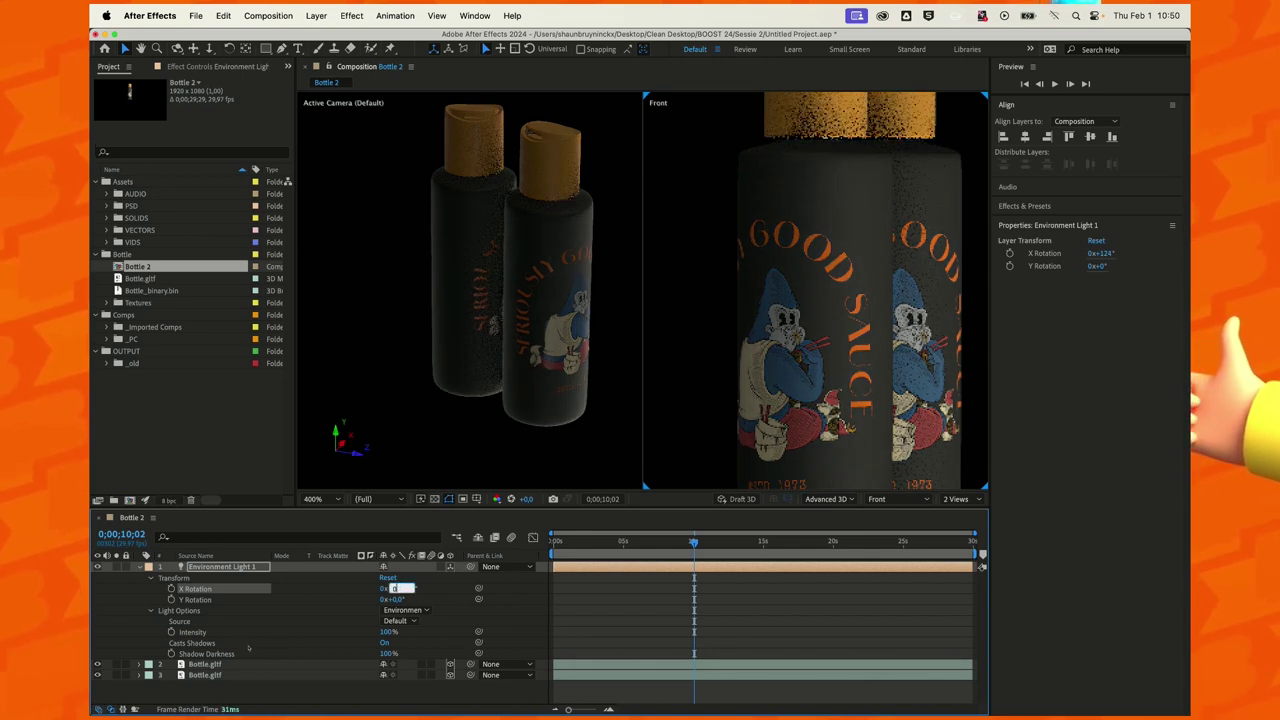
key(Tab)
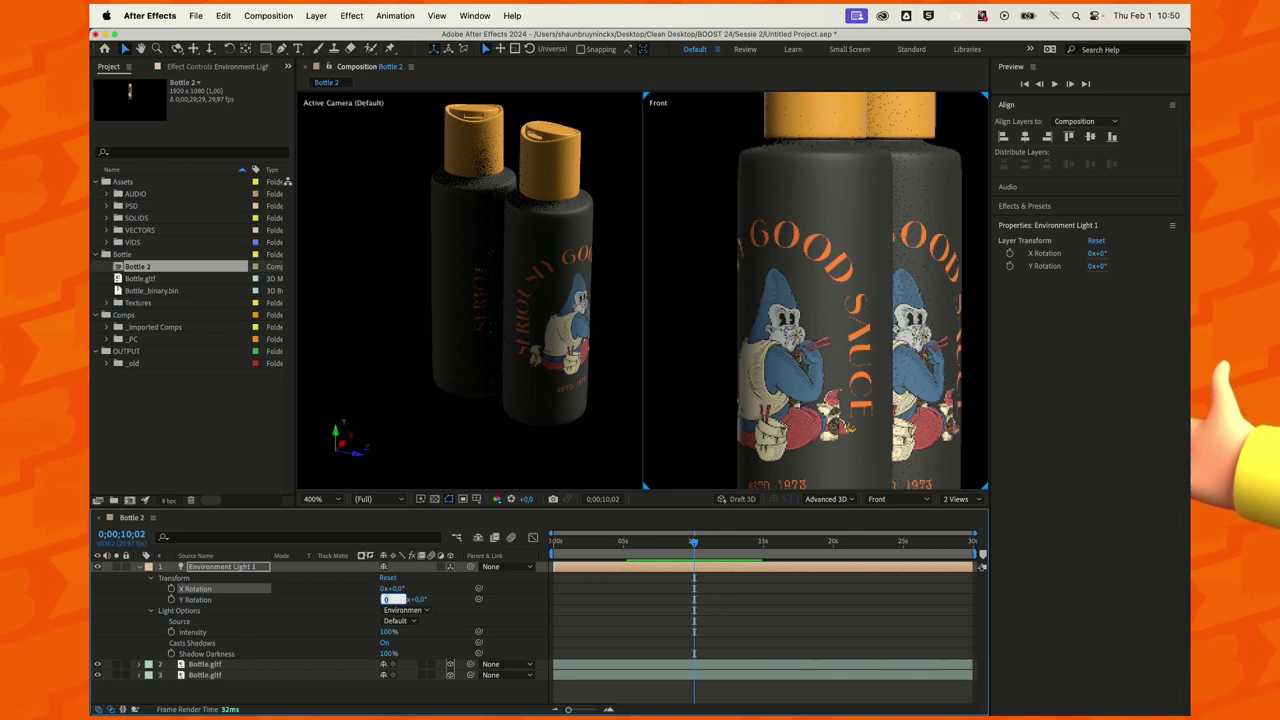
key(comma)
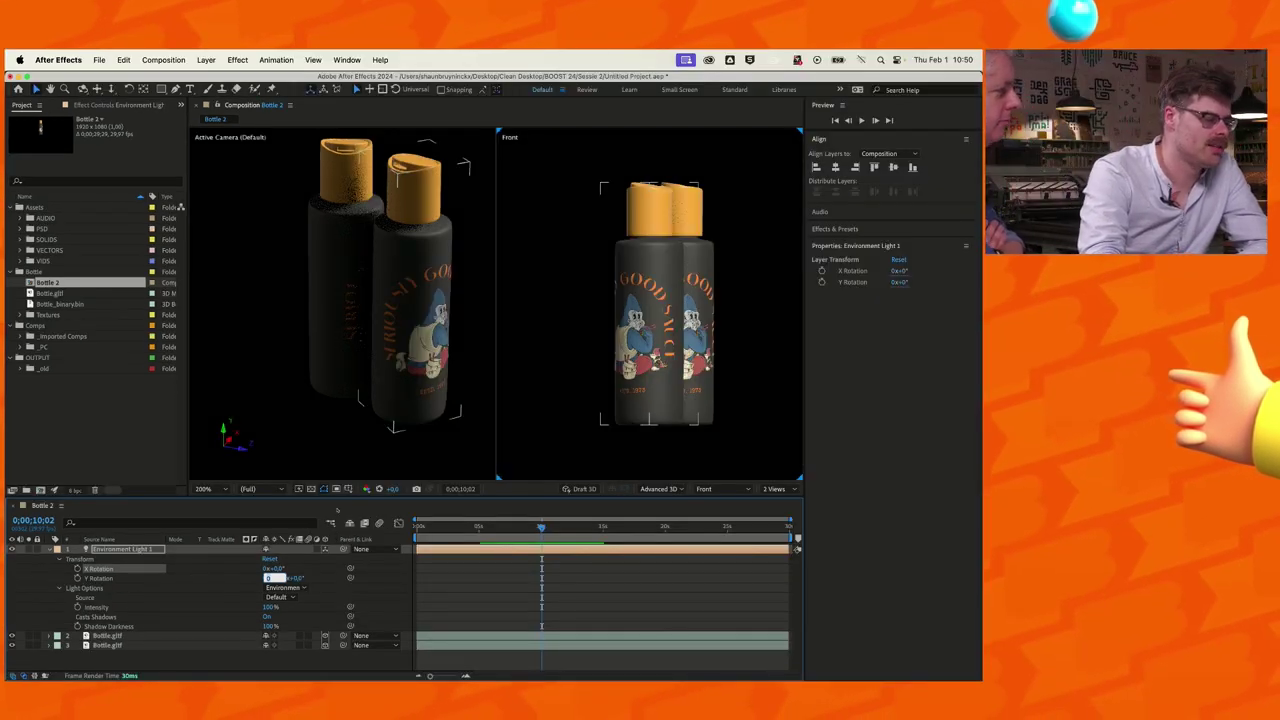
key(Return)
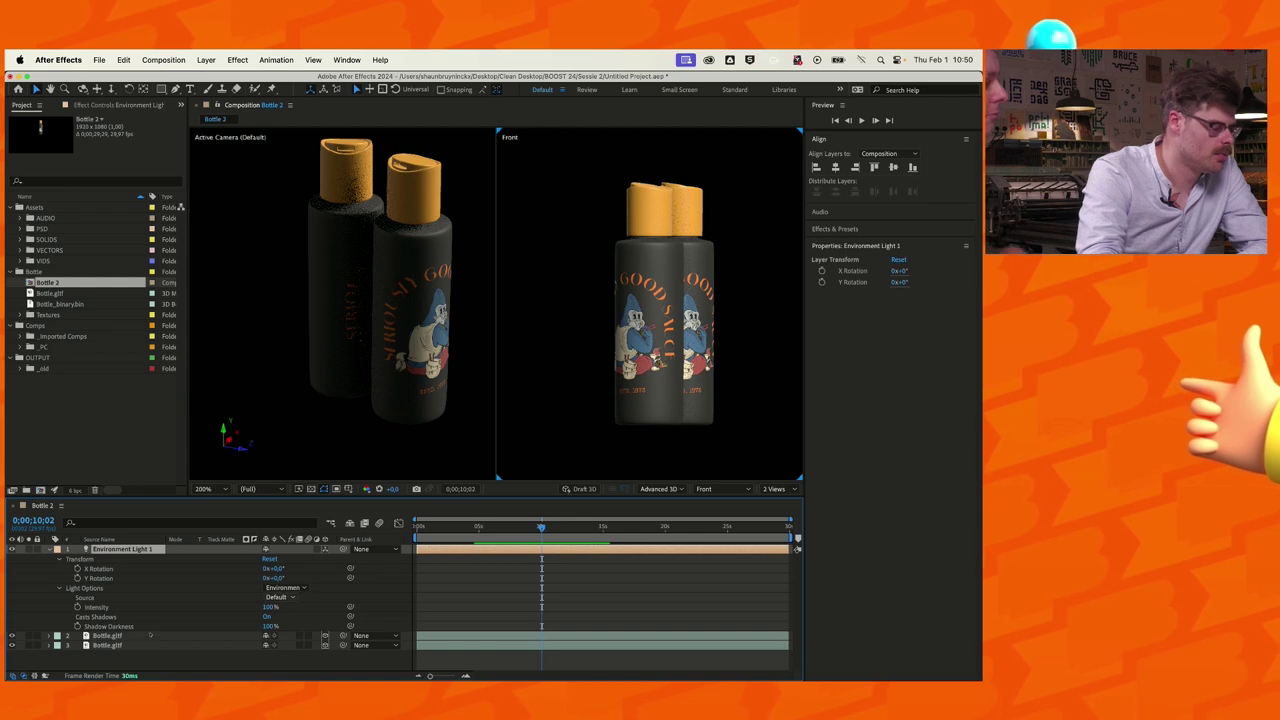
click(285, 597)
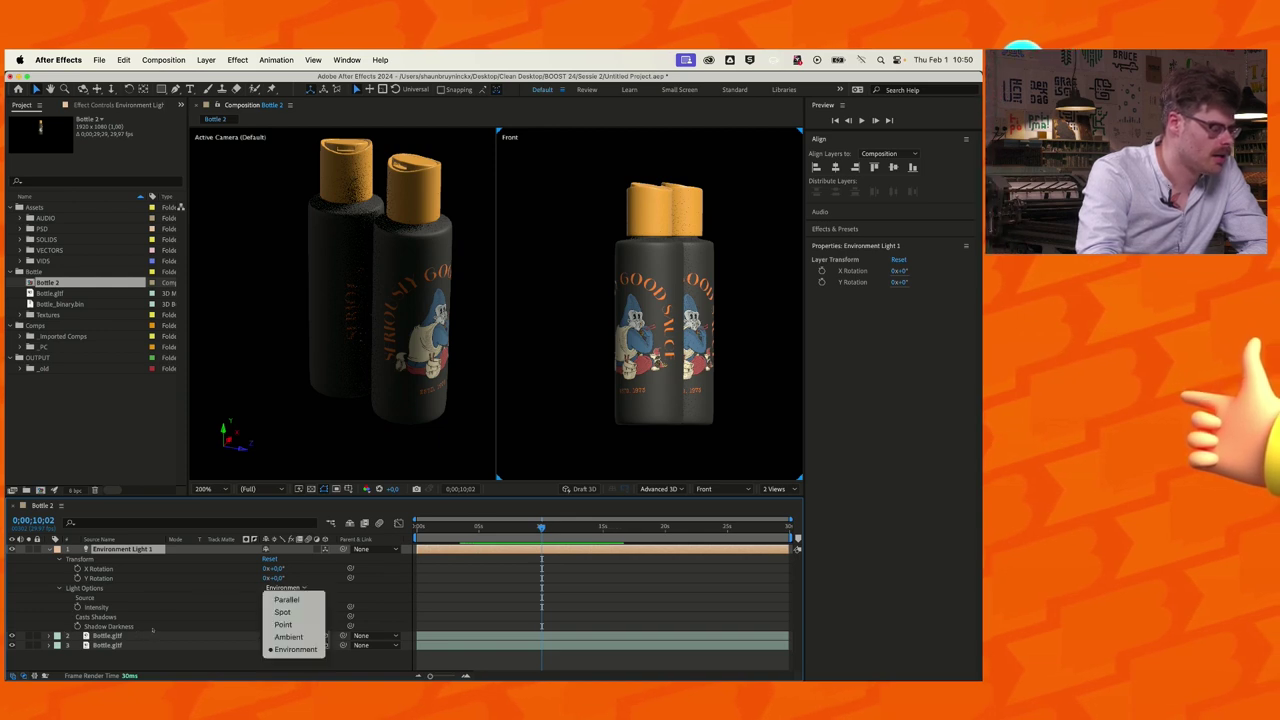
key(Escape)
click(280, 597)
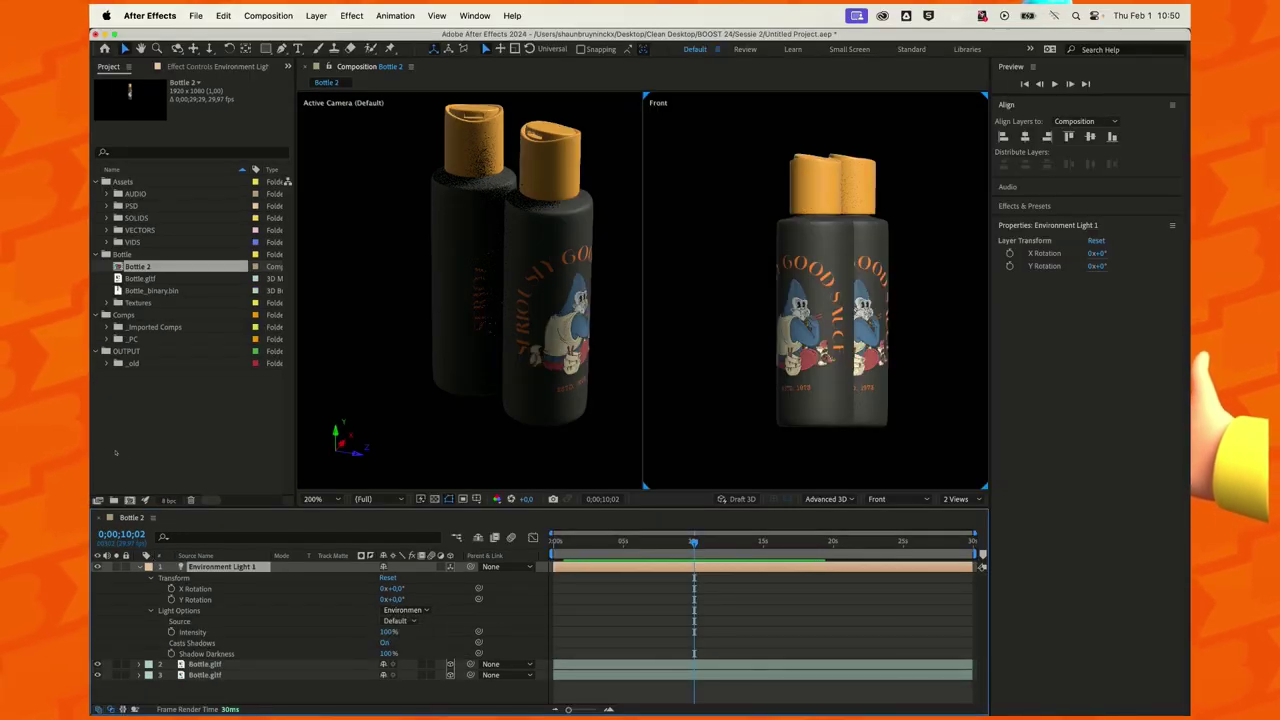
click(111, 447)
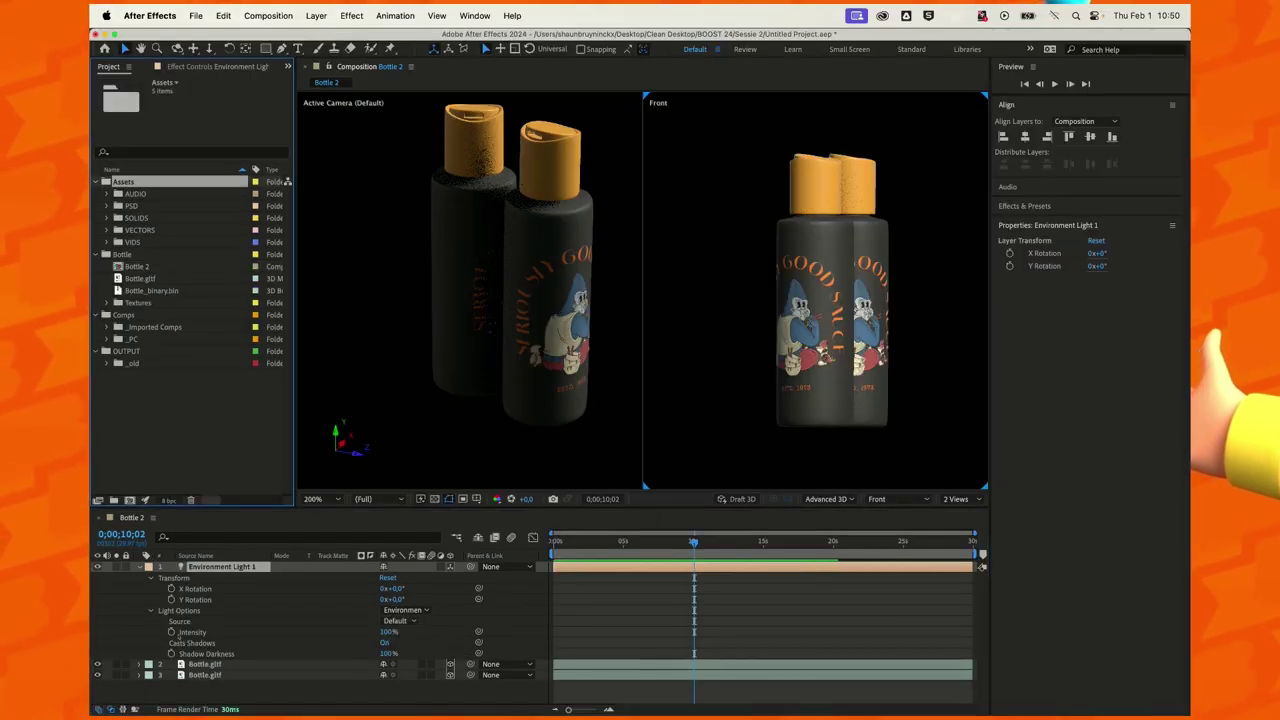
- Import small_empty_room_1_4k.hdr from Finder's 3 - HDR lighting folder into the project's Assets
key(super+Tab)
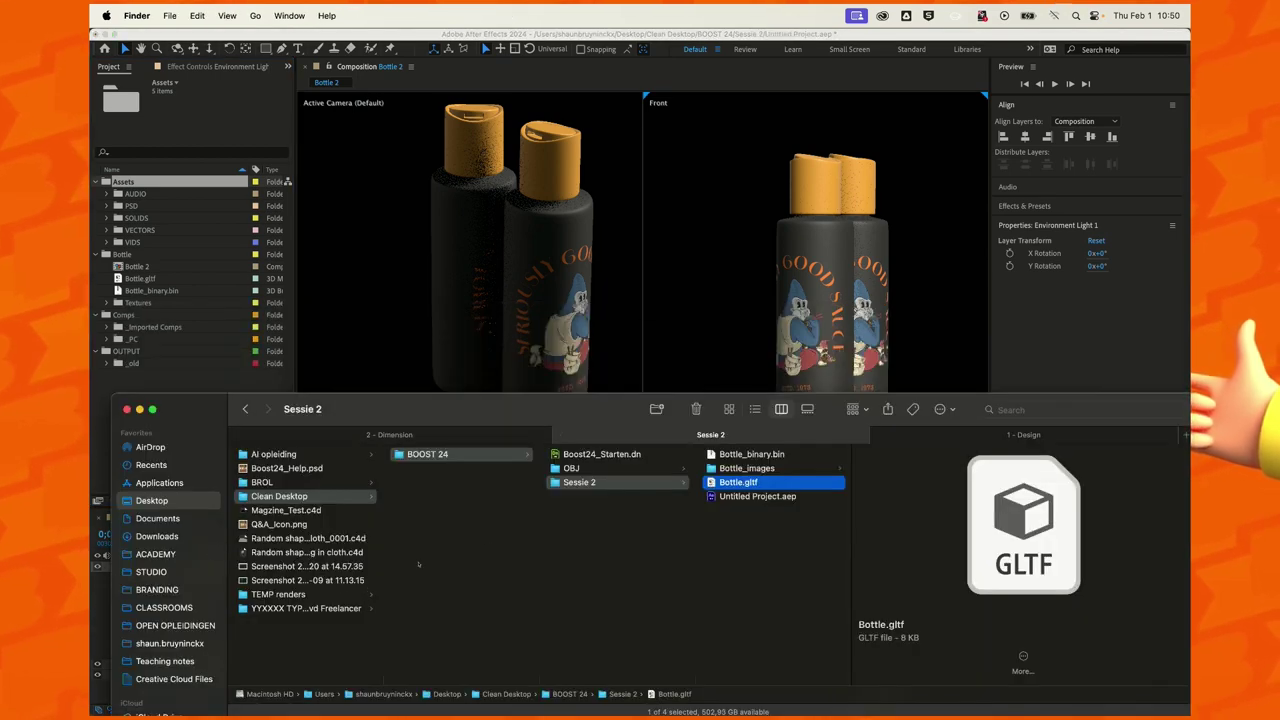
key(super+bracketleft)
key(Down)
key(Down)
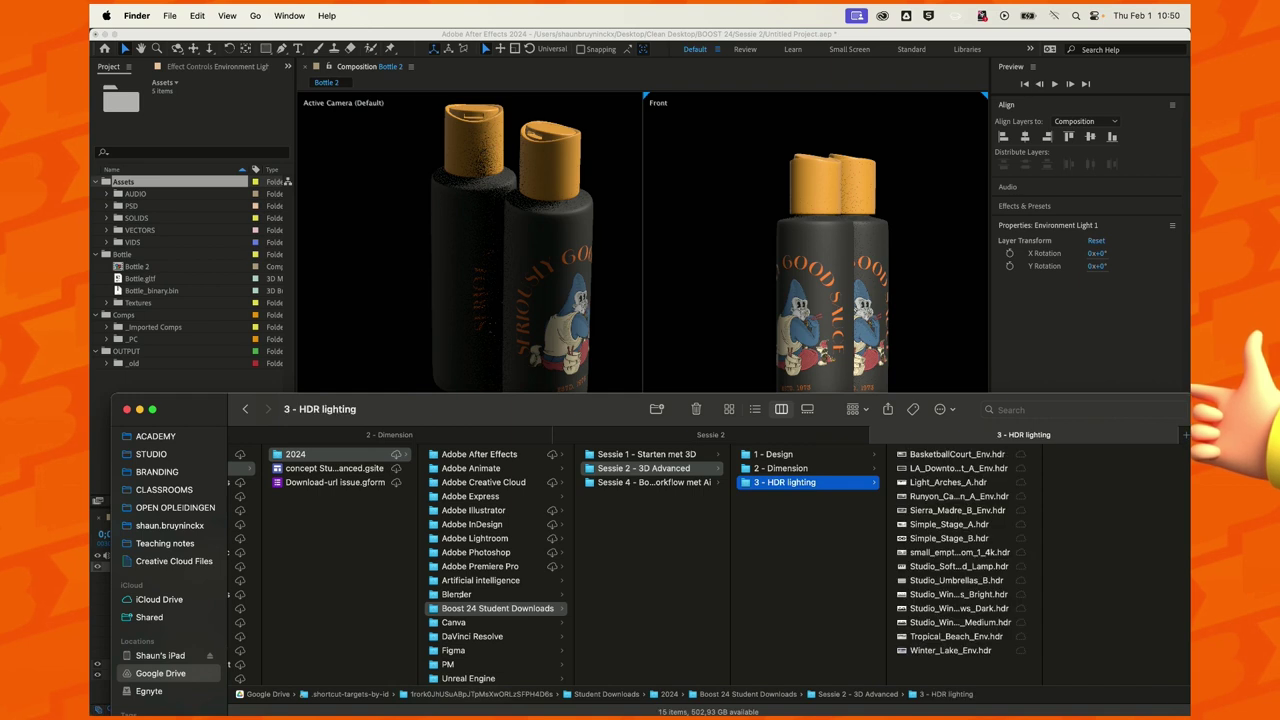
text(sm)
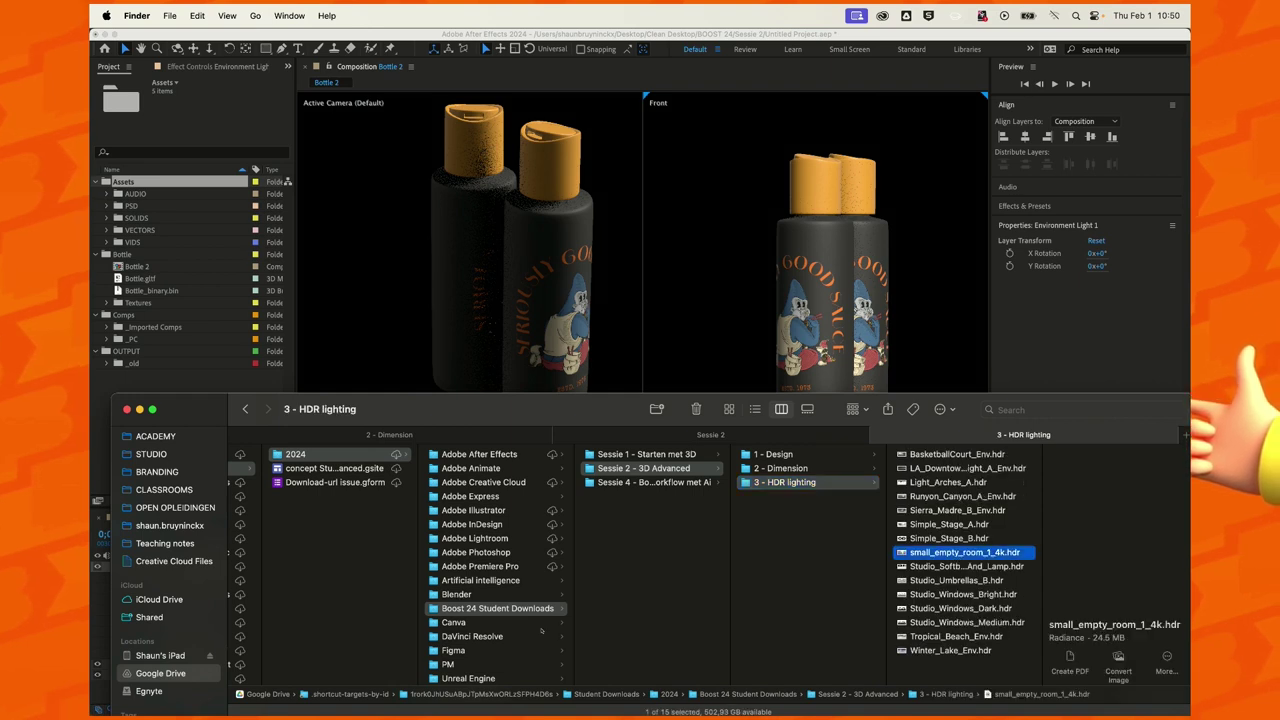
drag(965, 552, 136, 447)
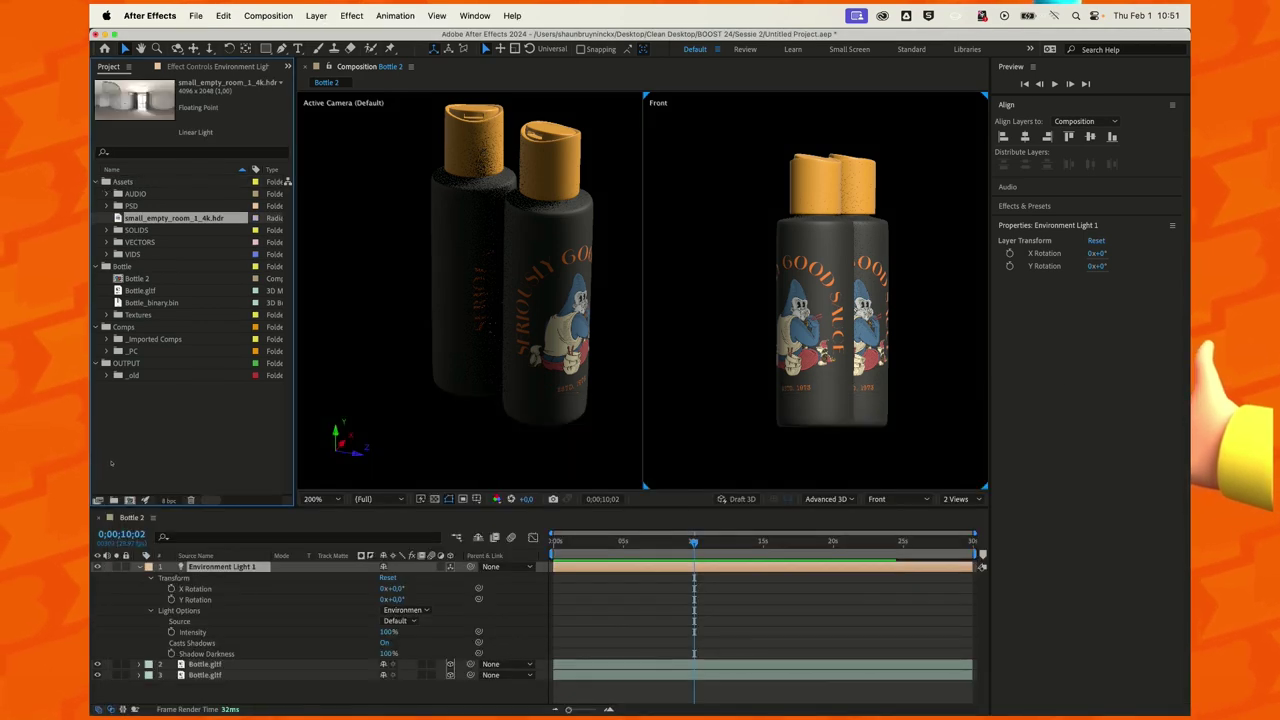
- Add small_empty_room_1_4k.hdr to the composition and make it Environment Light 1's source
drag(112, 462, 158, 688)
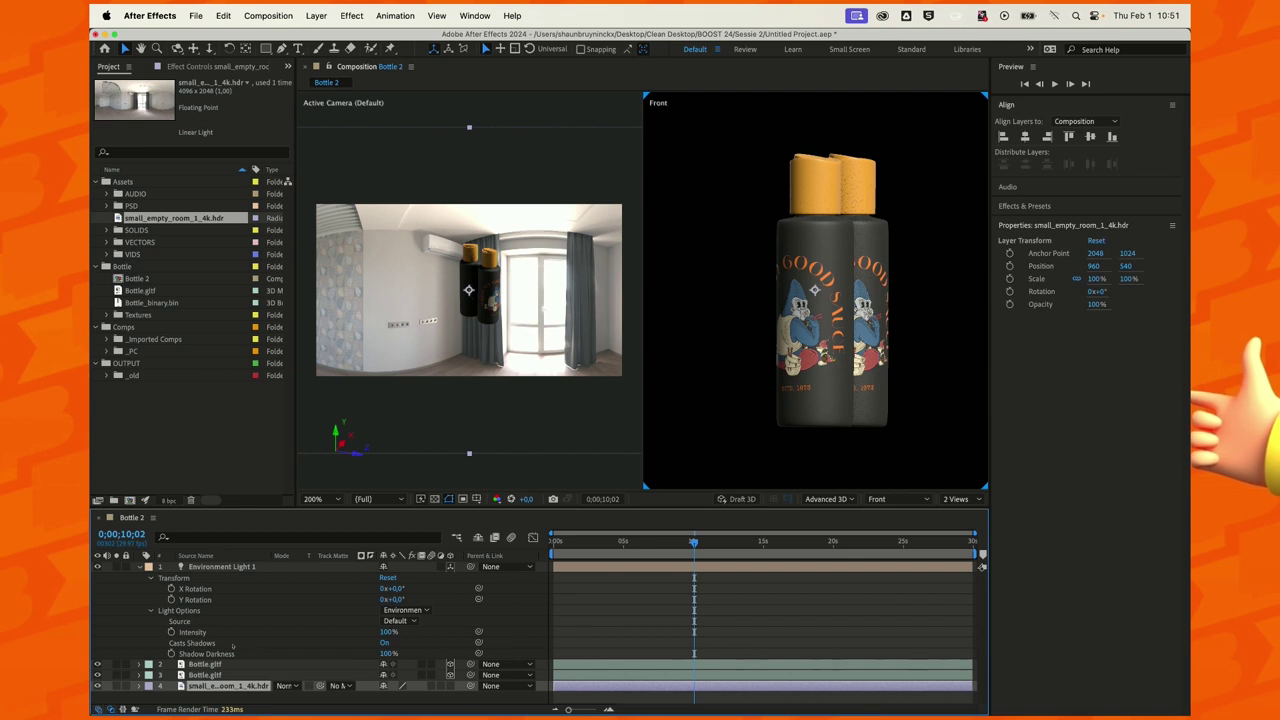
click(400, 621)
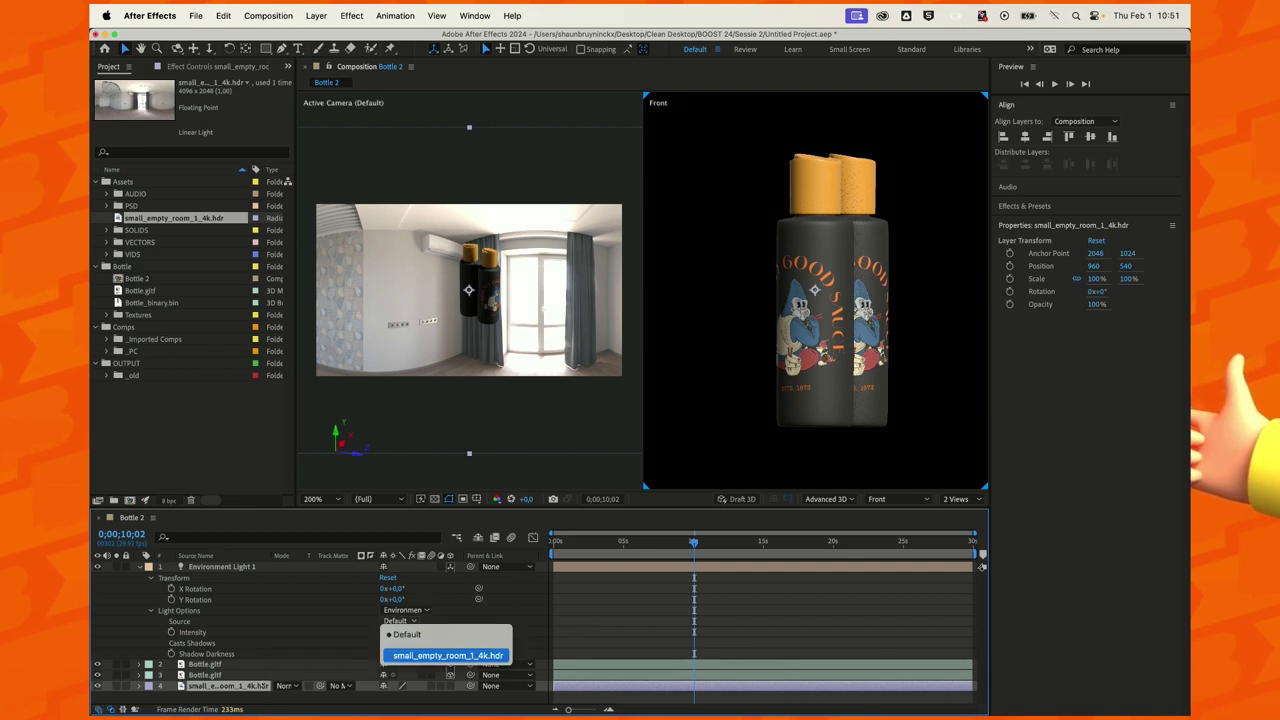
click(449, 657)
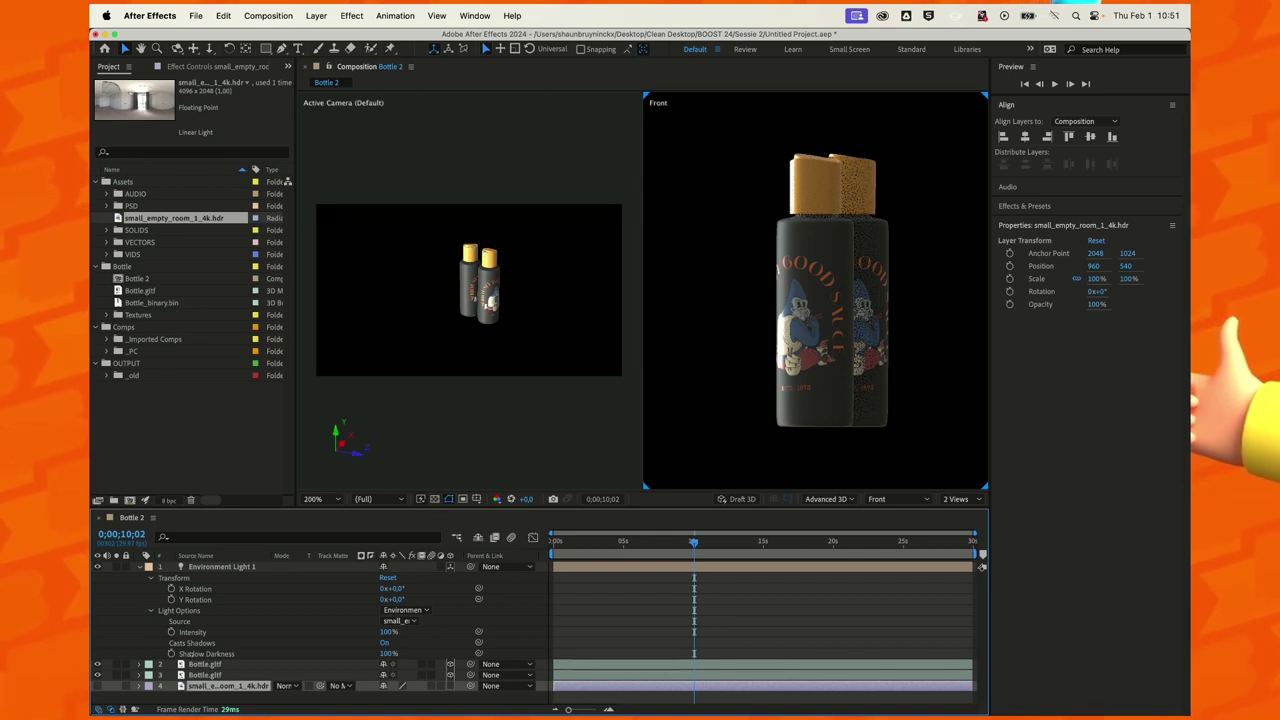
- Rotate Environment Light 1 to 125° on X
click(249, 648)
drag(395, 588, 445, 588)
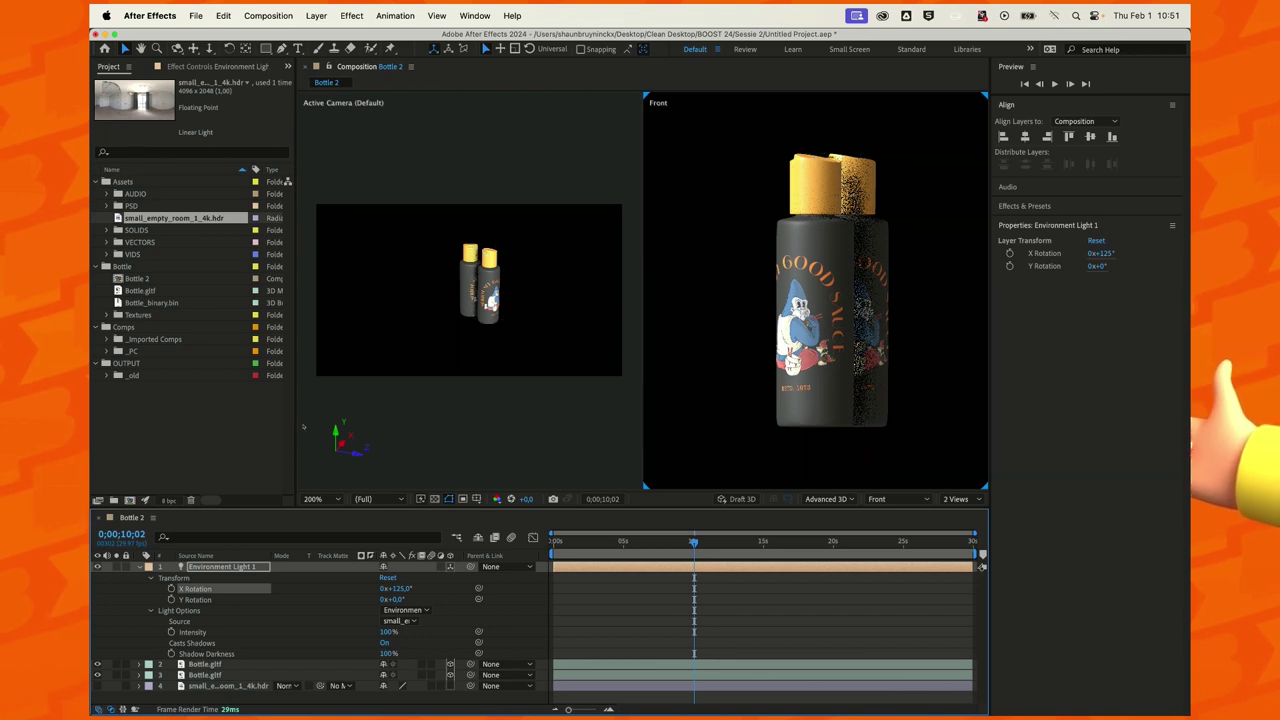
key(super+shift+a)
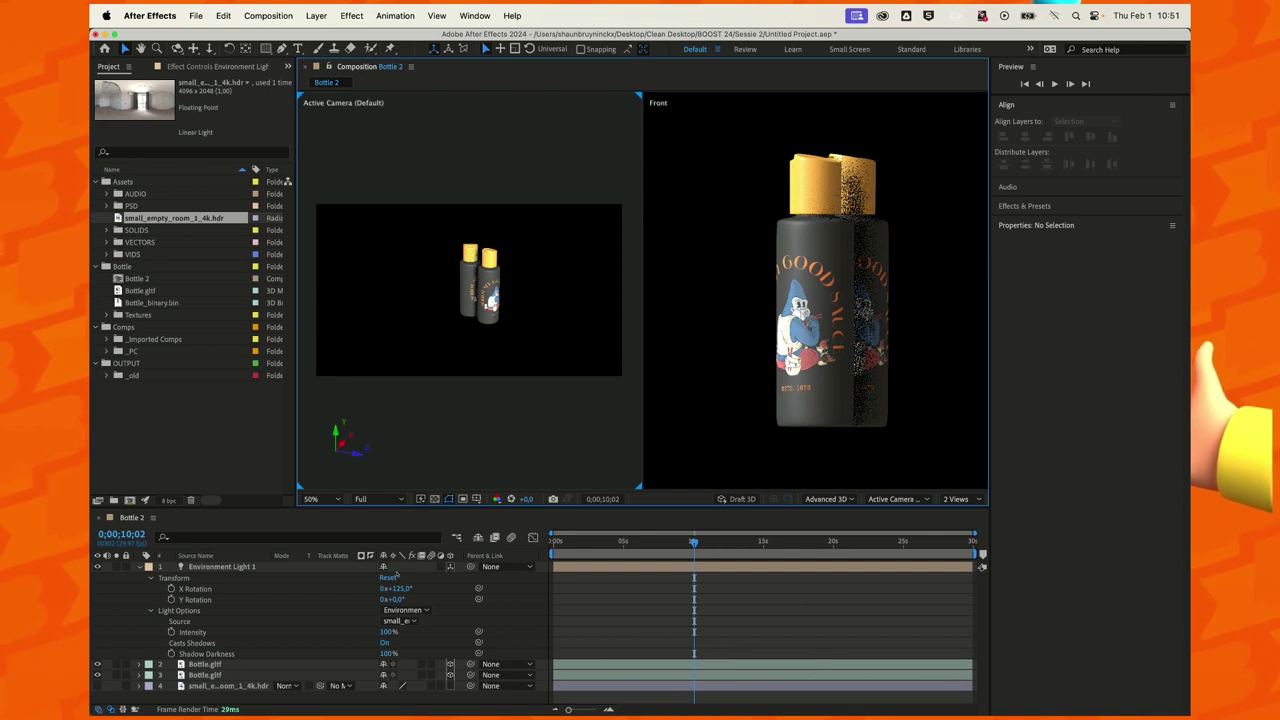
- Save the project as Sessie2t.aep in the BOOST 24 folder, with the time back at 0;00;09;10
key(super+s)
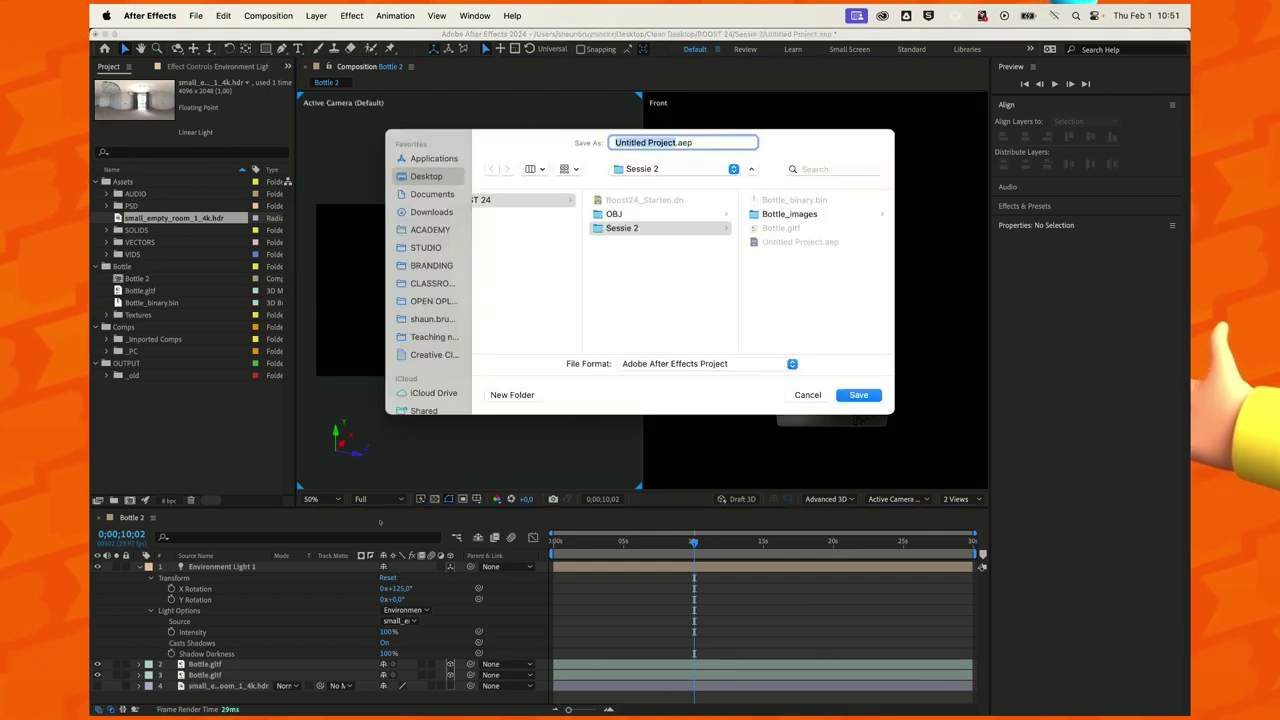
key(super+Up)
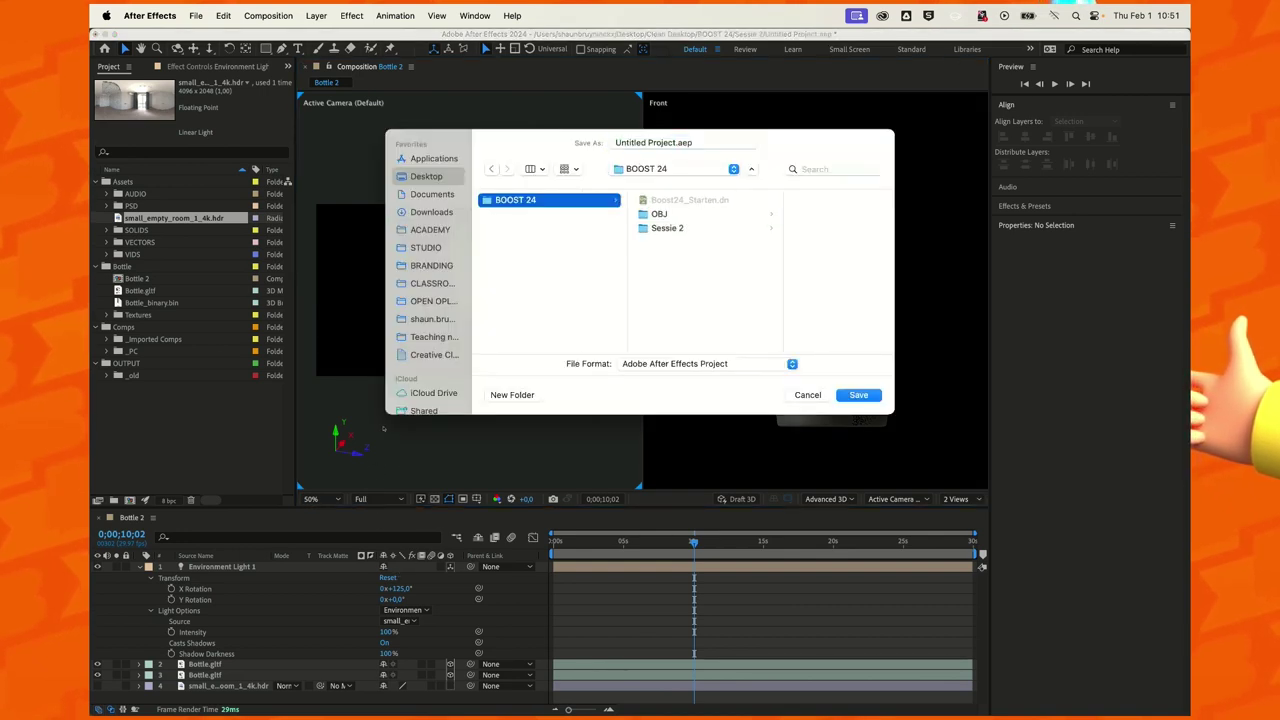
key(Tab)
text(Sessie2)
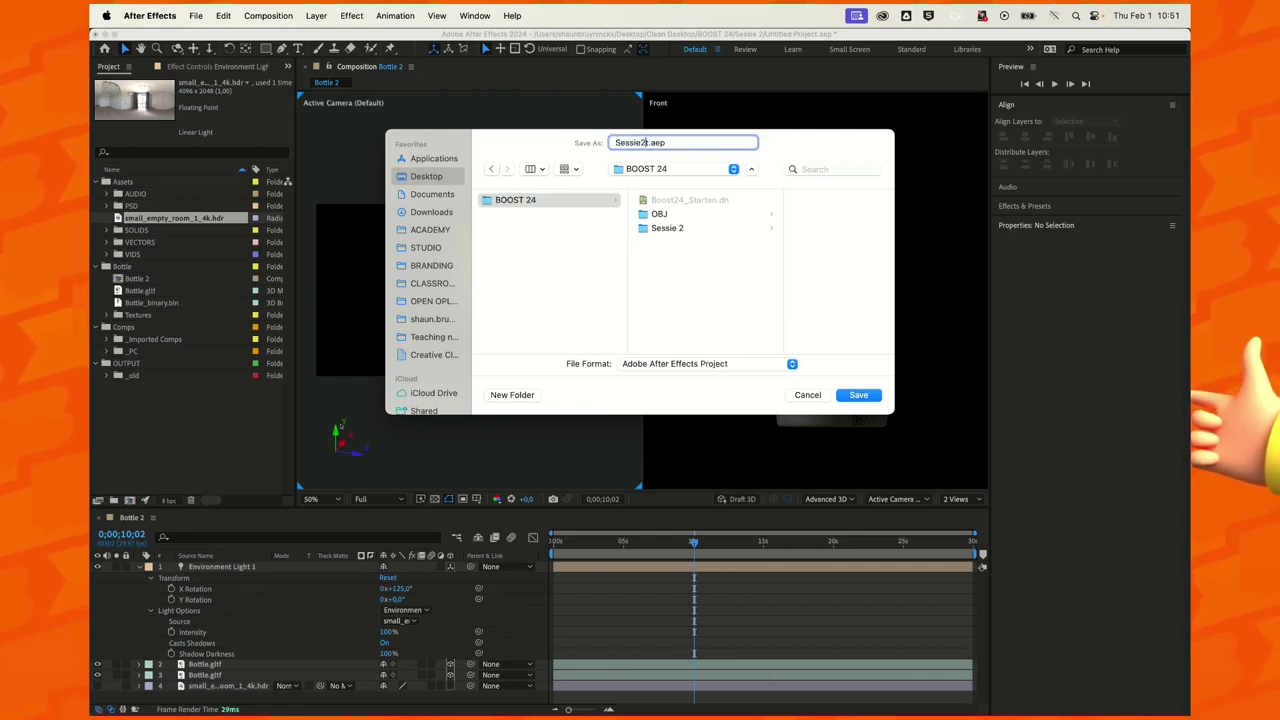
key(Return)
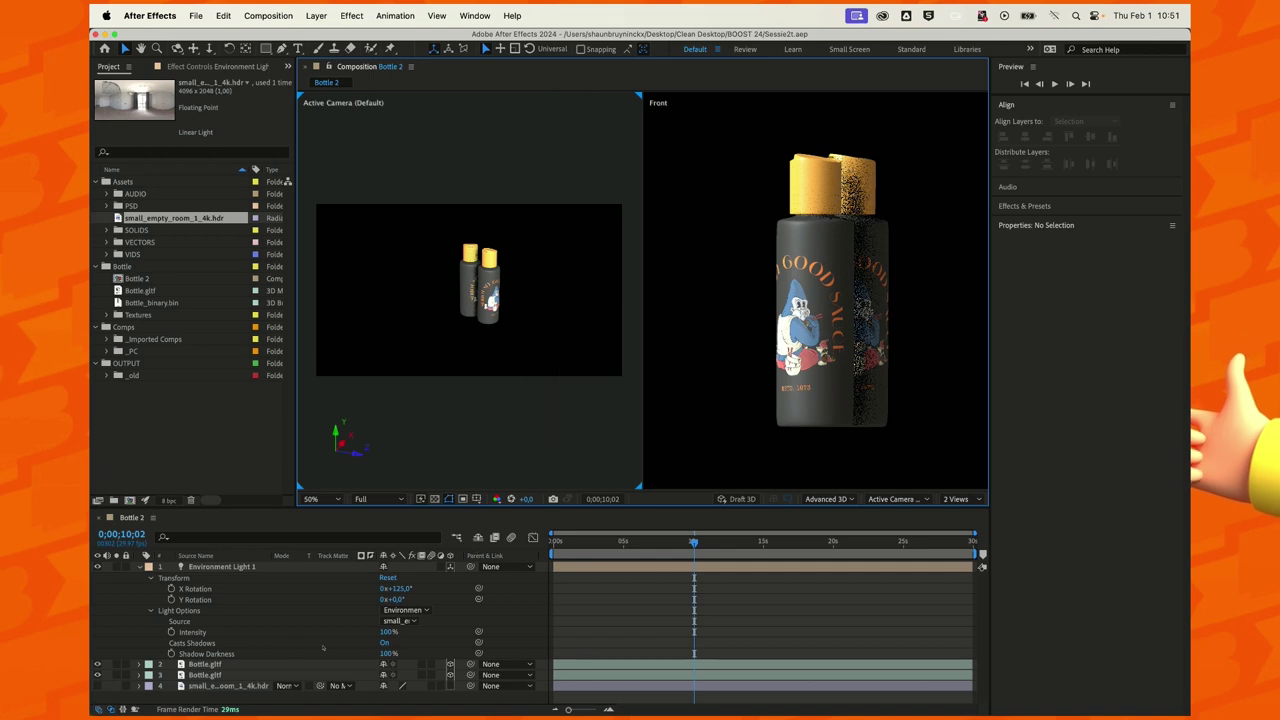
key(space)
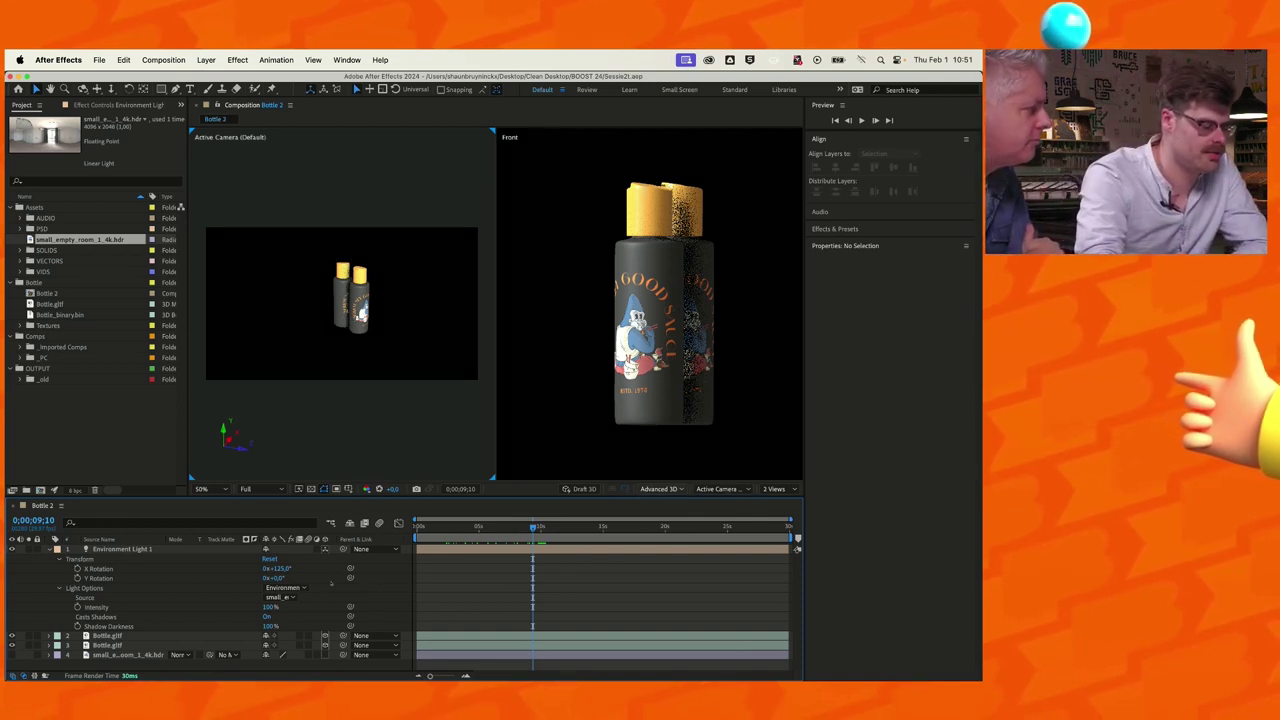
- Set Advanced 3D render quality to 30, shadow resolution Full (16 MB) and shadow smoothness 3
click(660, 489)
click(674, 540)
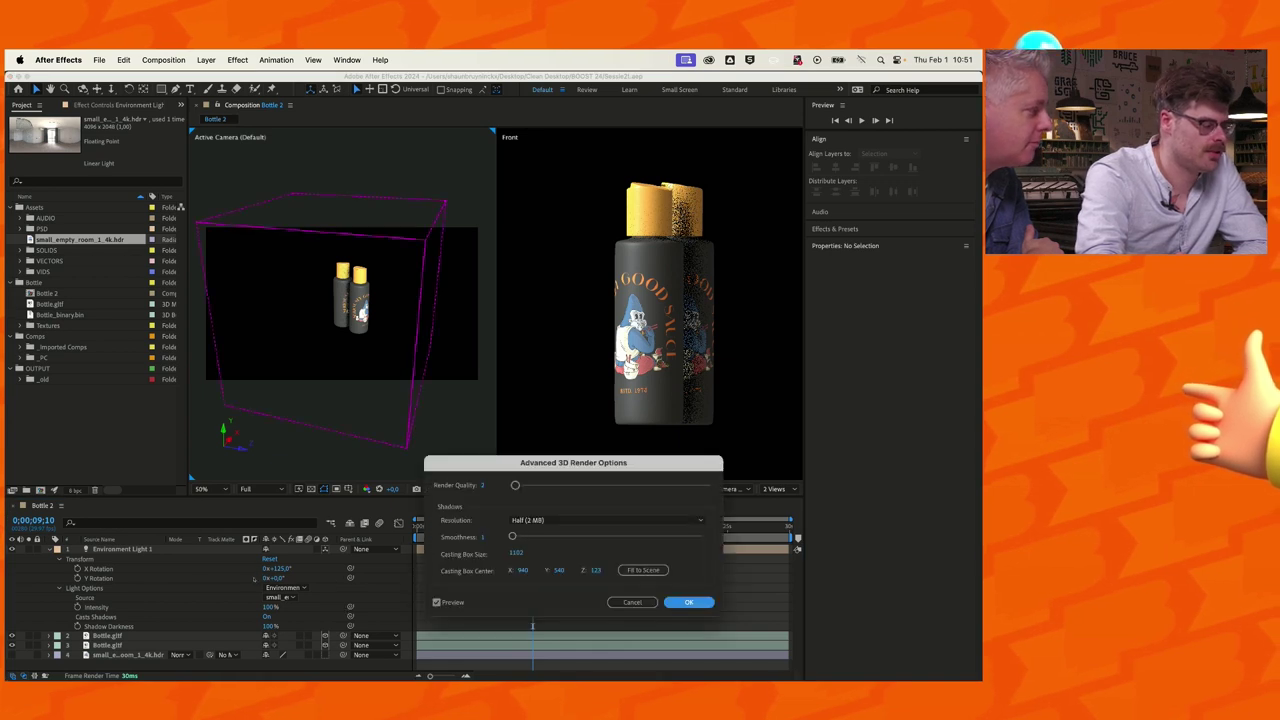
click(492, 485)
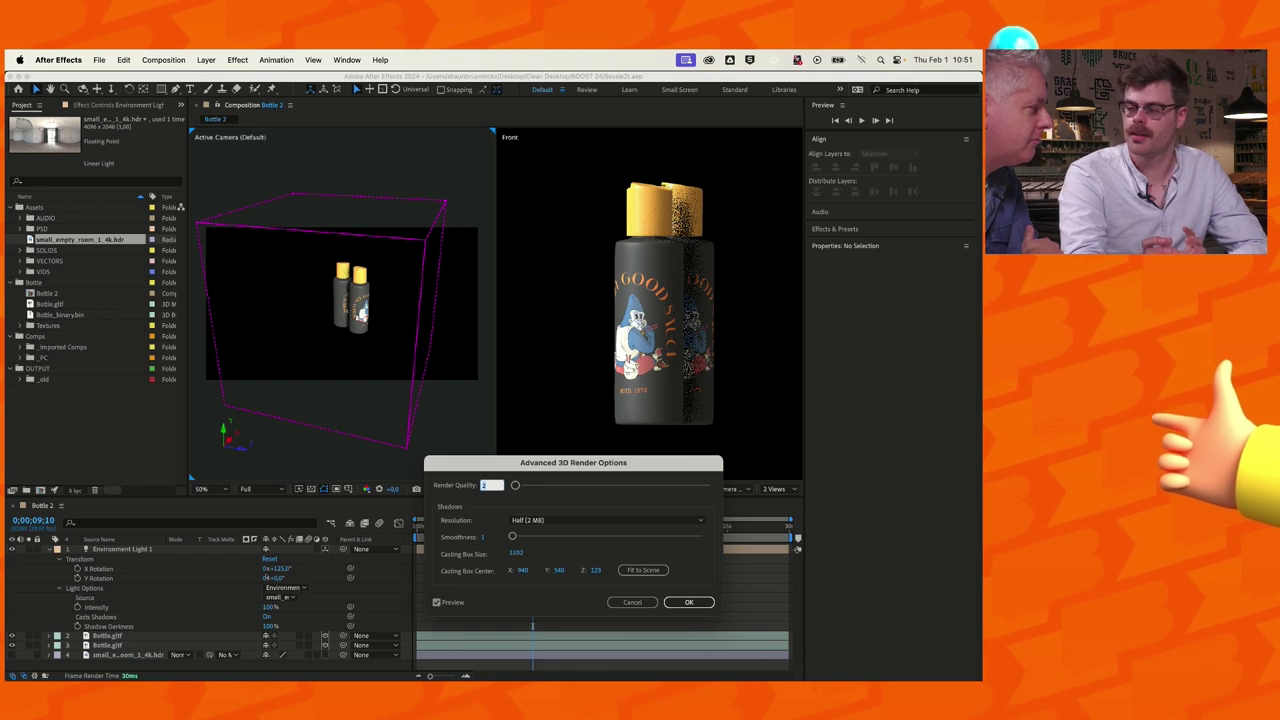
text(10)
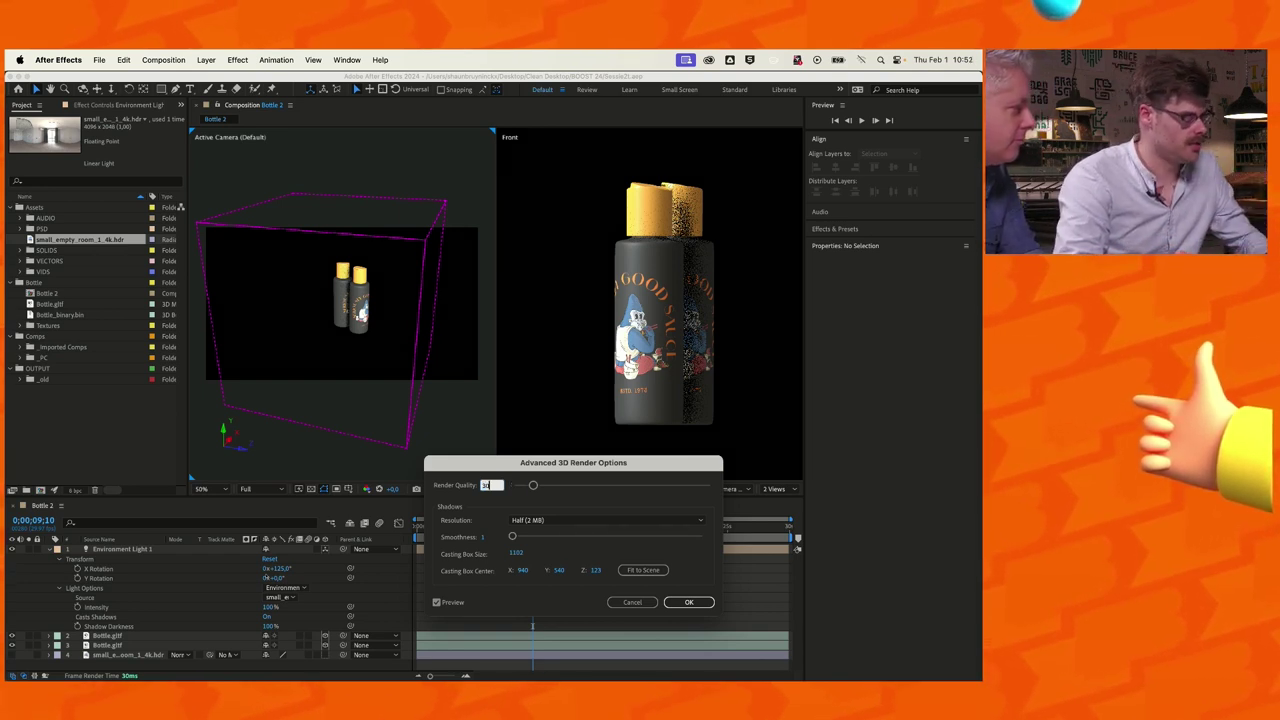
key(Tab)
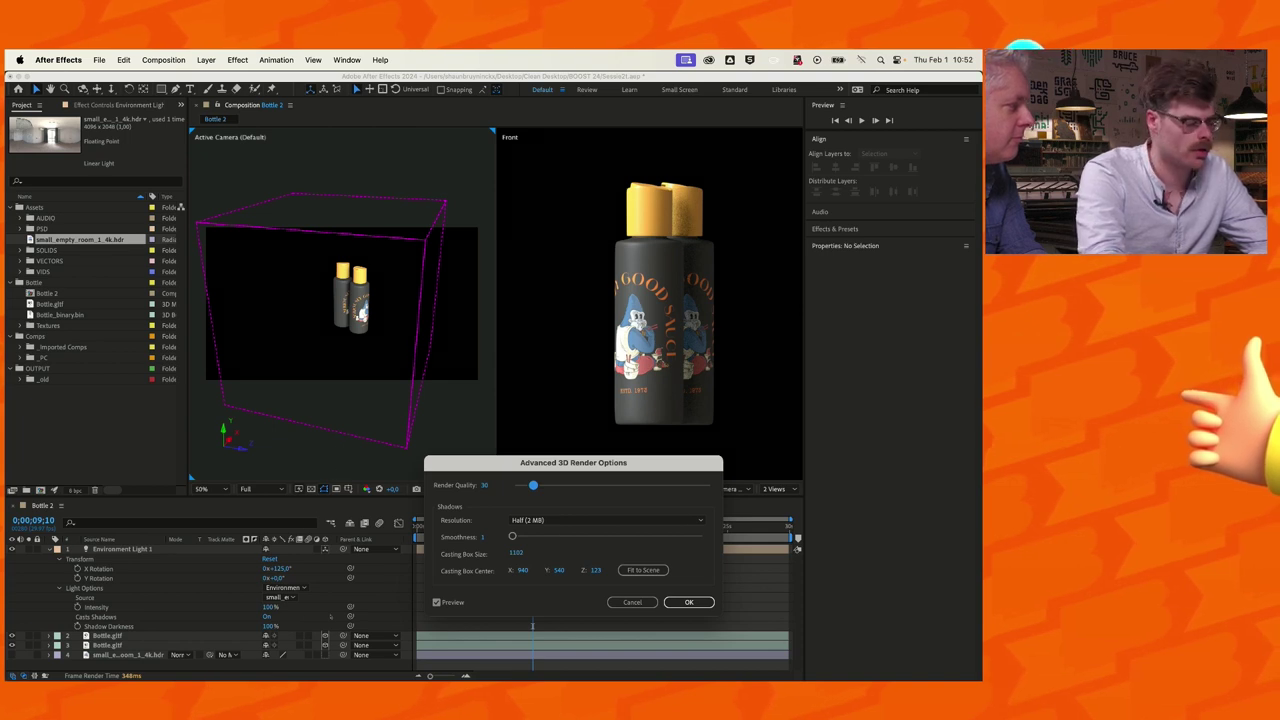
click(605, 520)
click(560, 543)
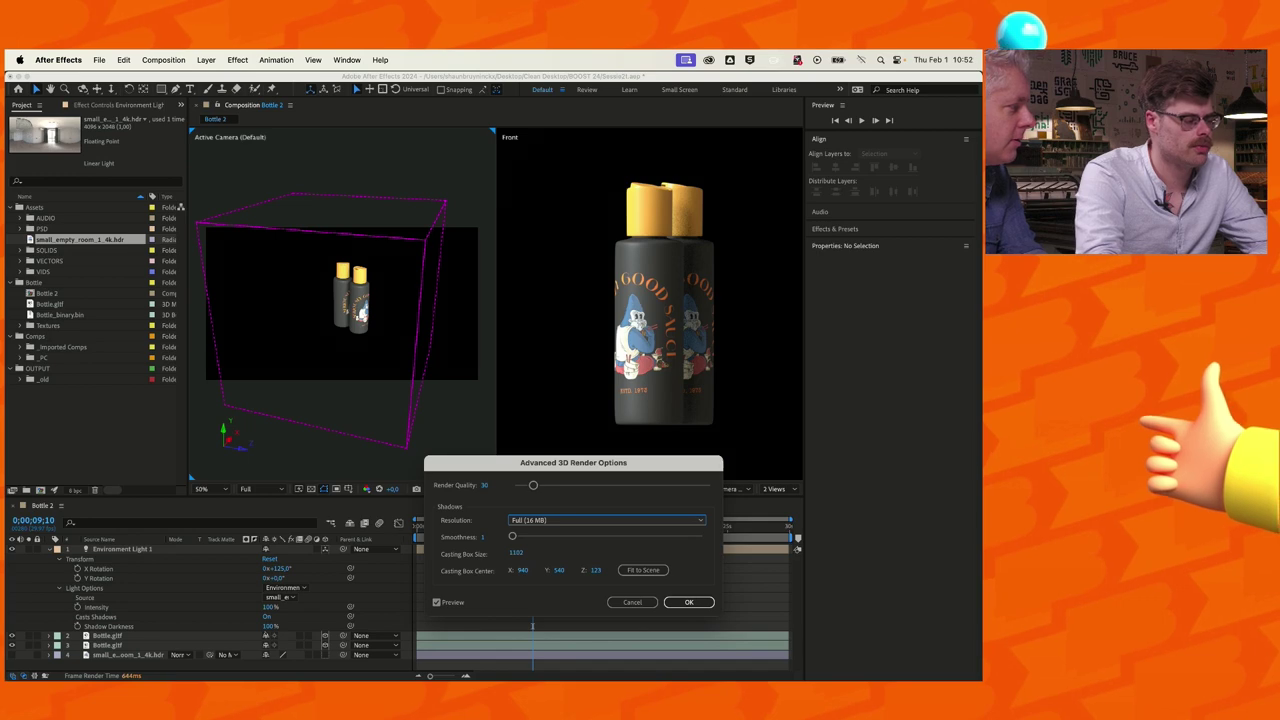
drag(512, 537, 528, 537)
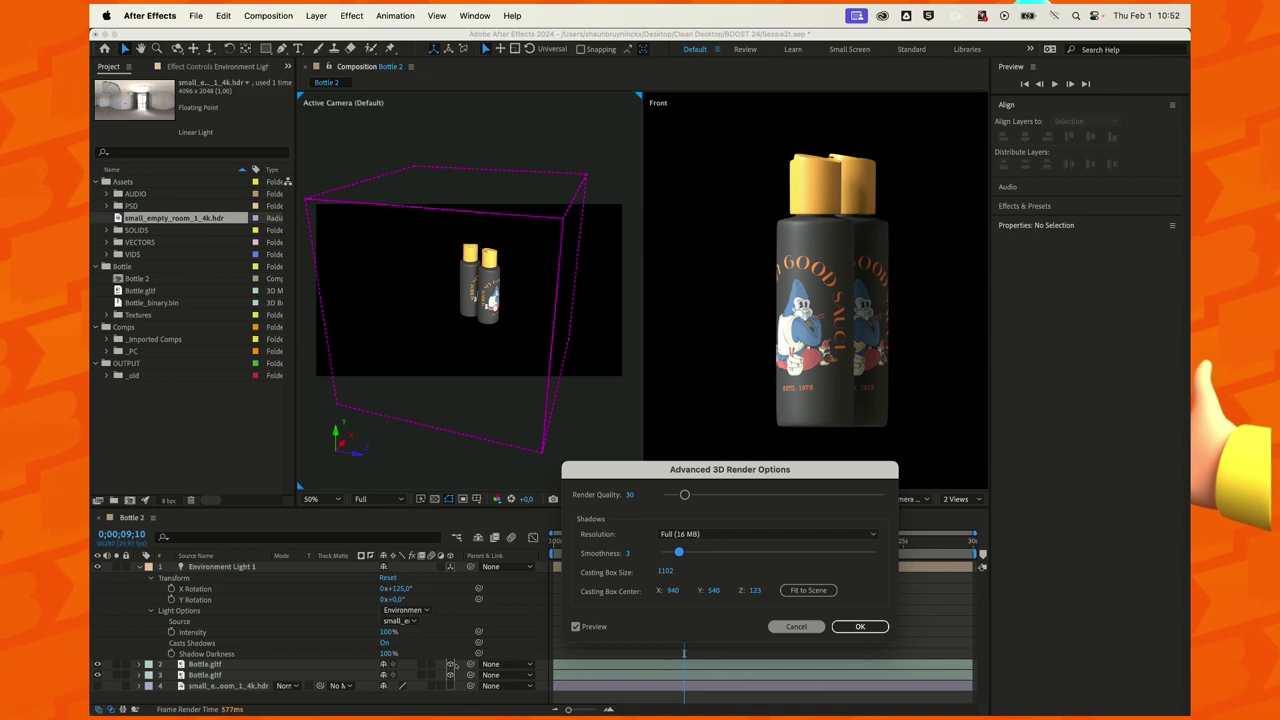
key(Escape)
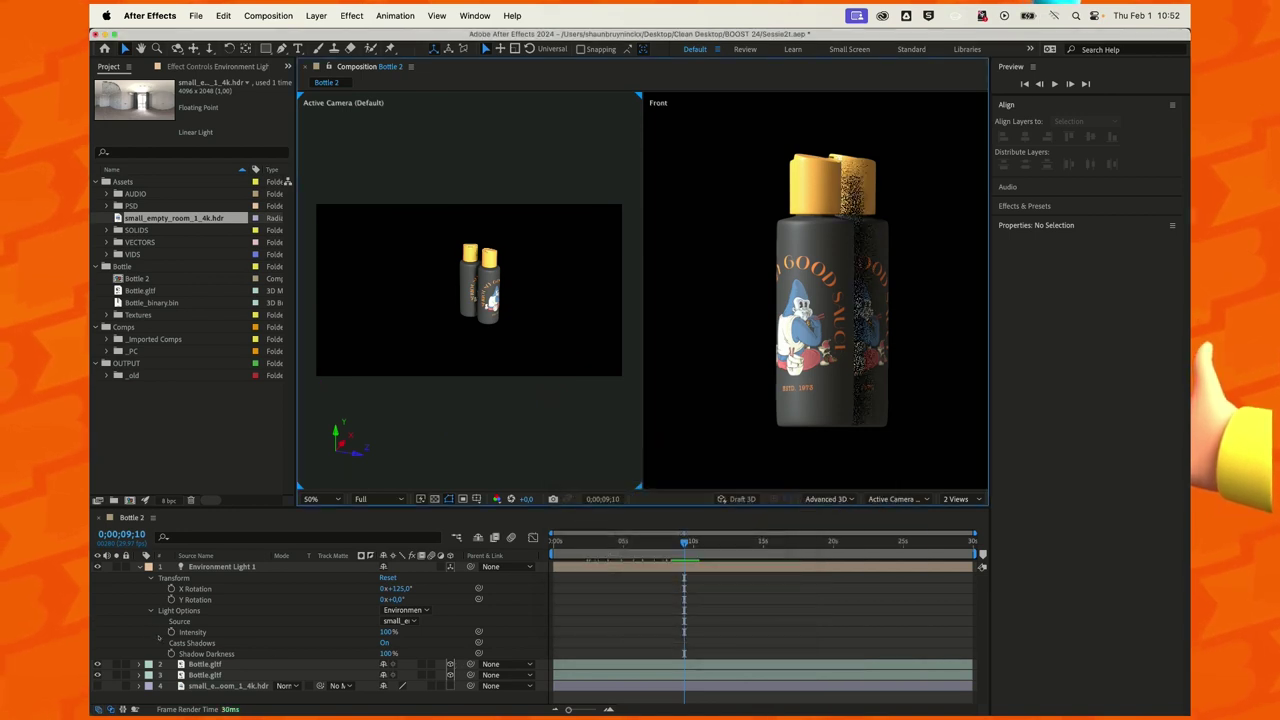
click(155, 669)
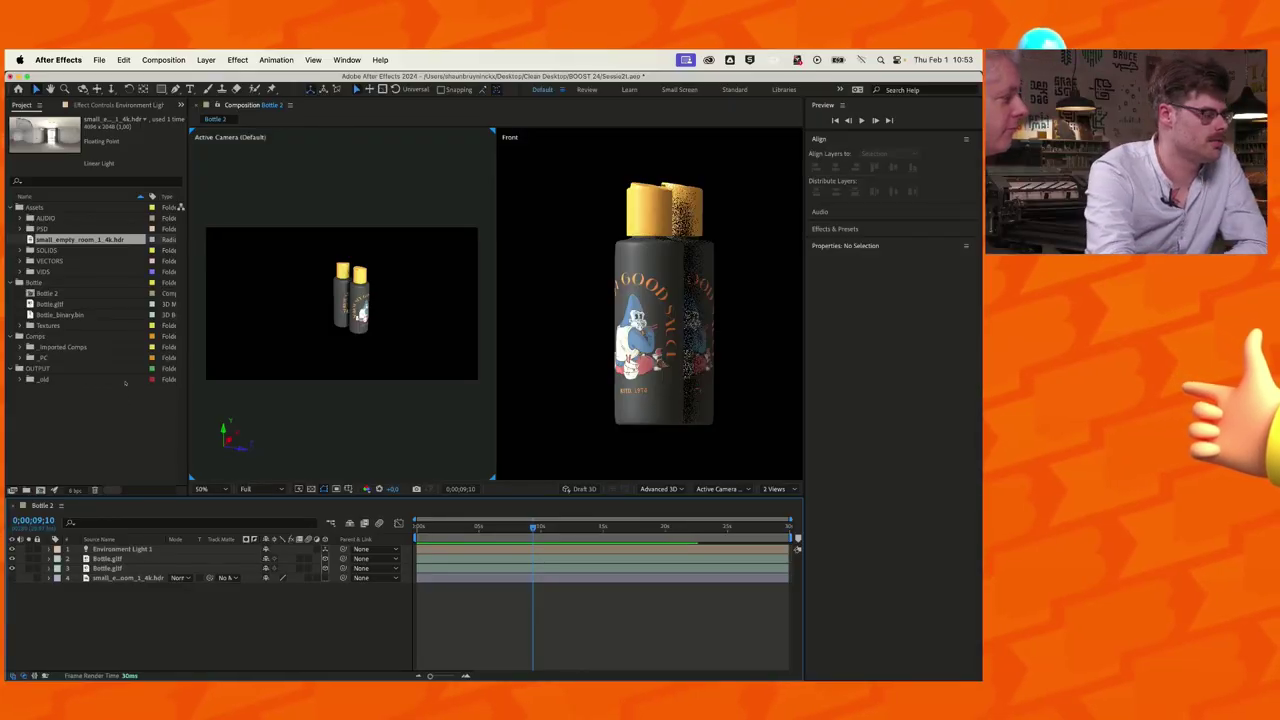
- Add a 50mm camera named Default from the current view, keeping the Front view
key(Down)
key(Right)
key(Down)
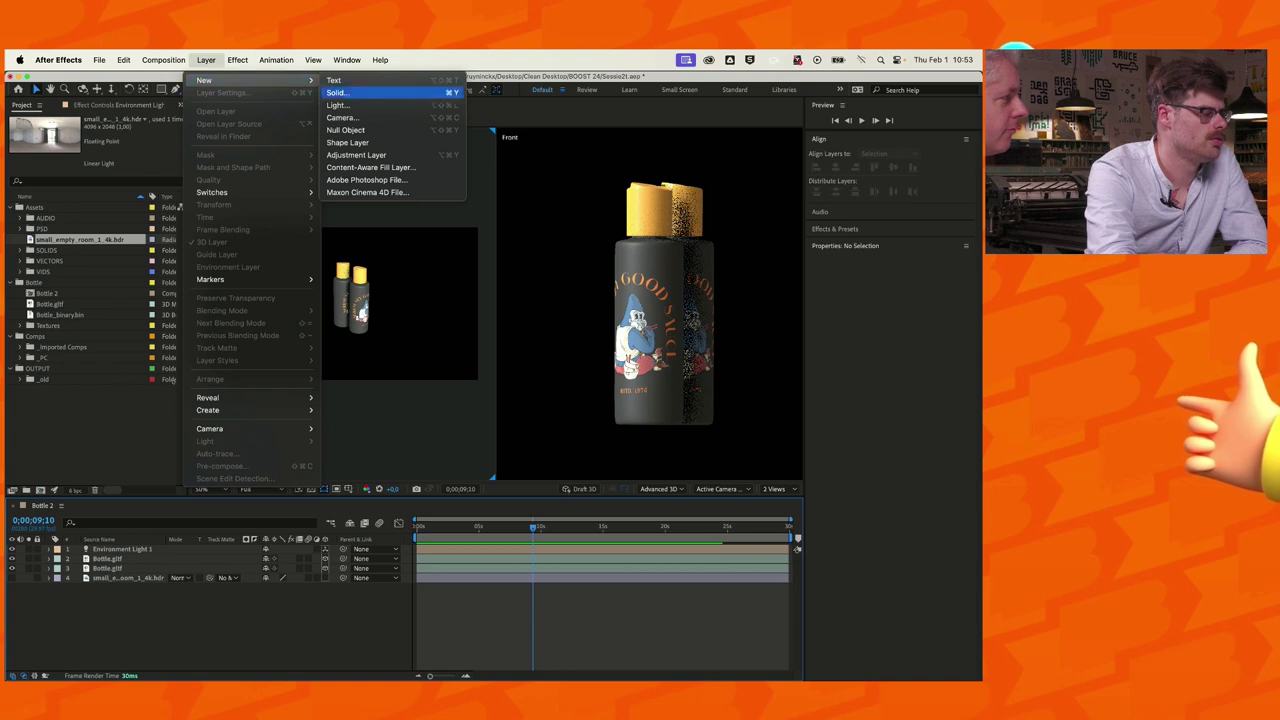
key(Down)
key(Down)
key(Return)
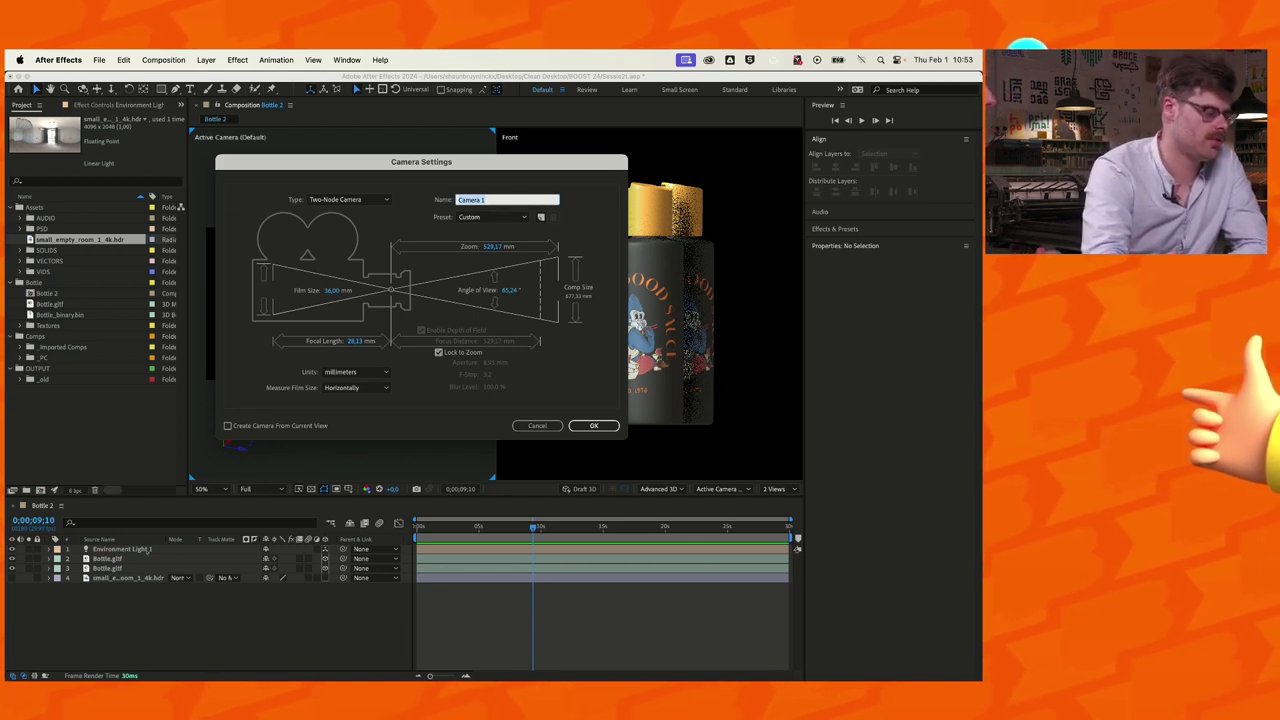
drag(421, 161, 454, 167)
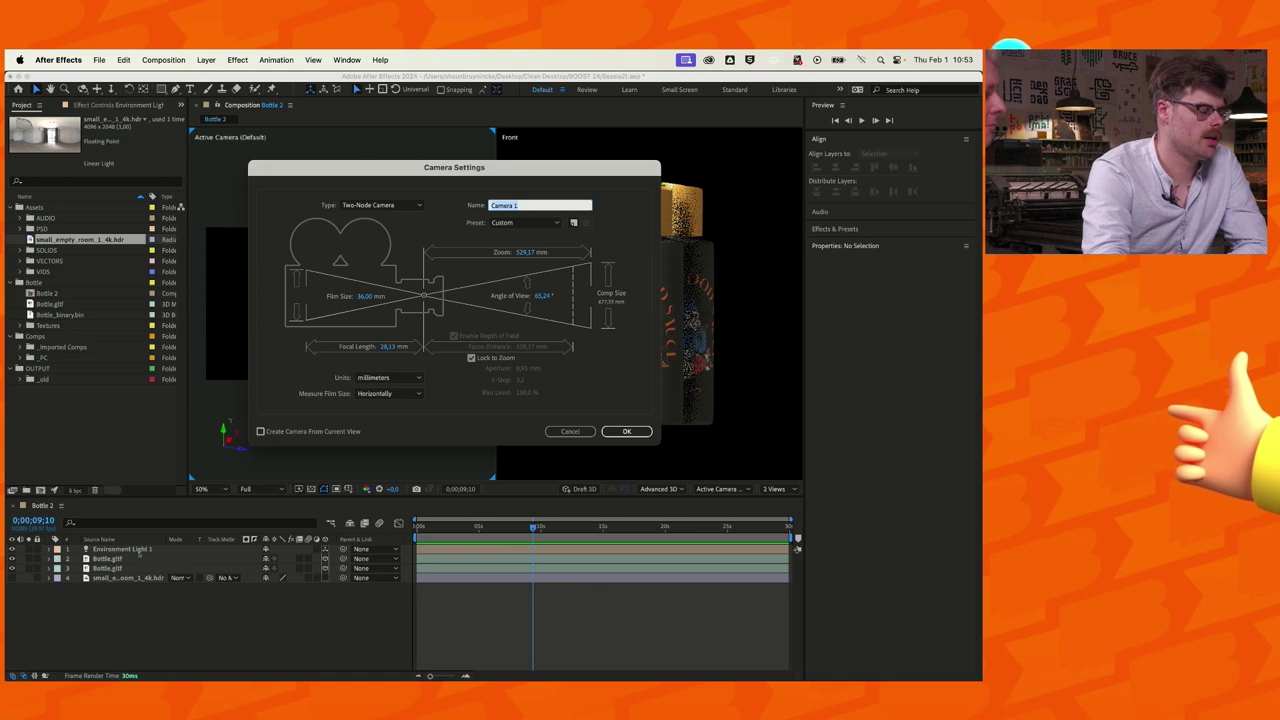
click(260, 431)
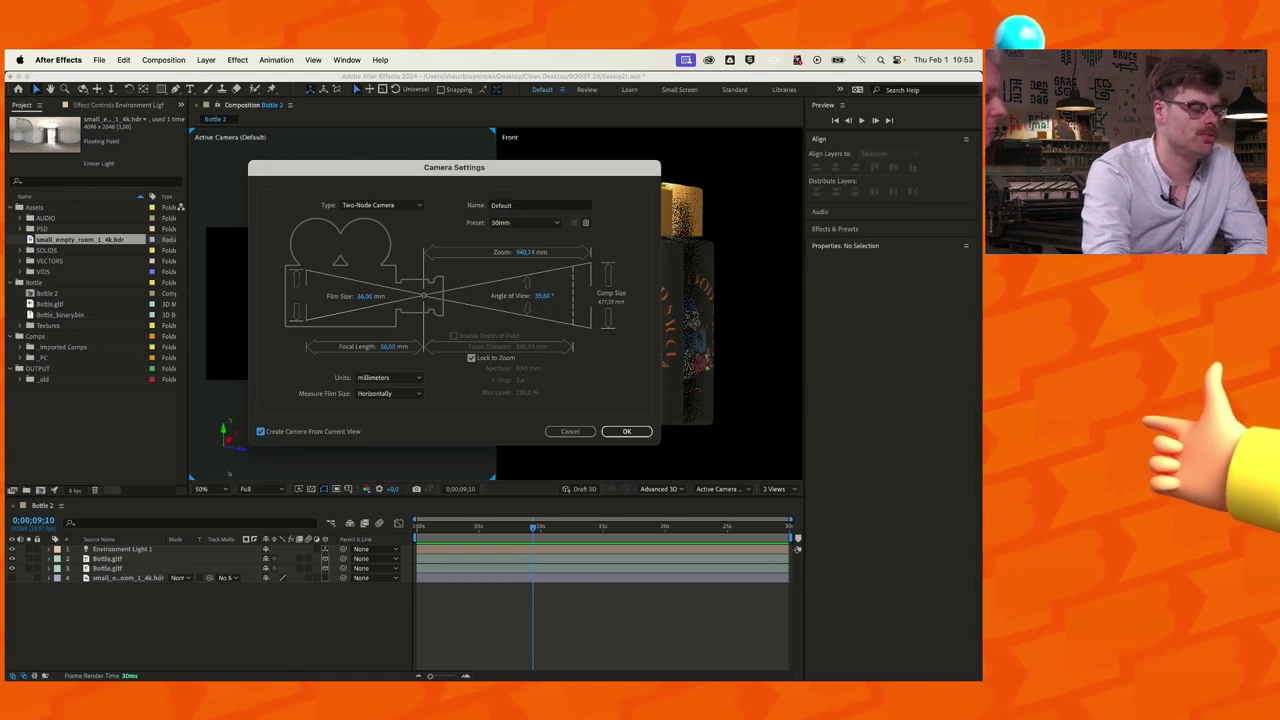
key(Return)
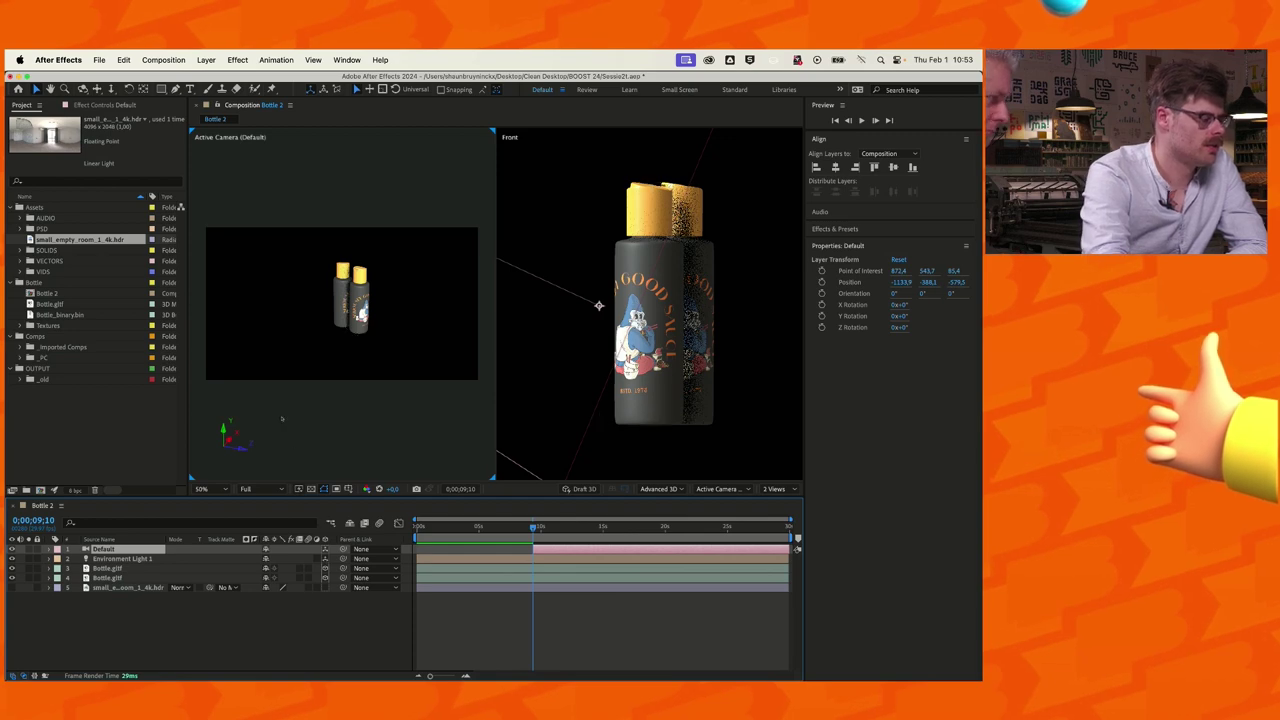
click(281, 418)
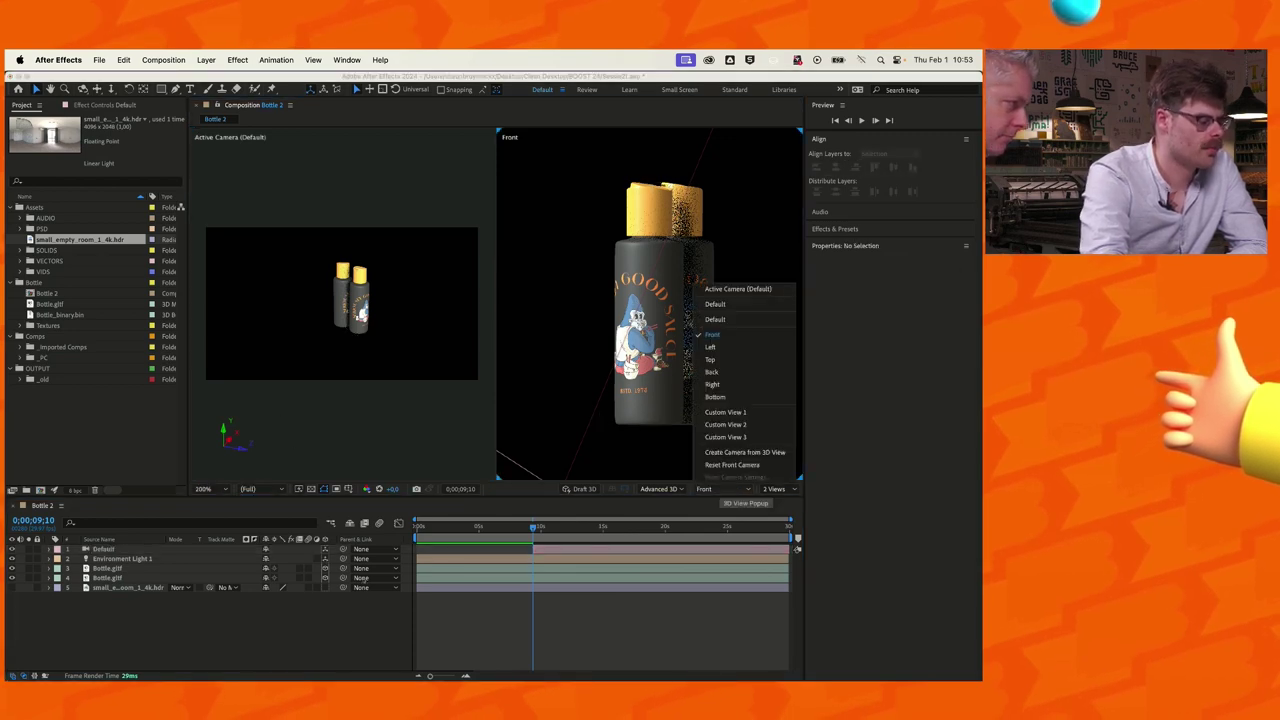
key(Escape)
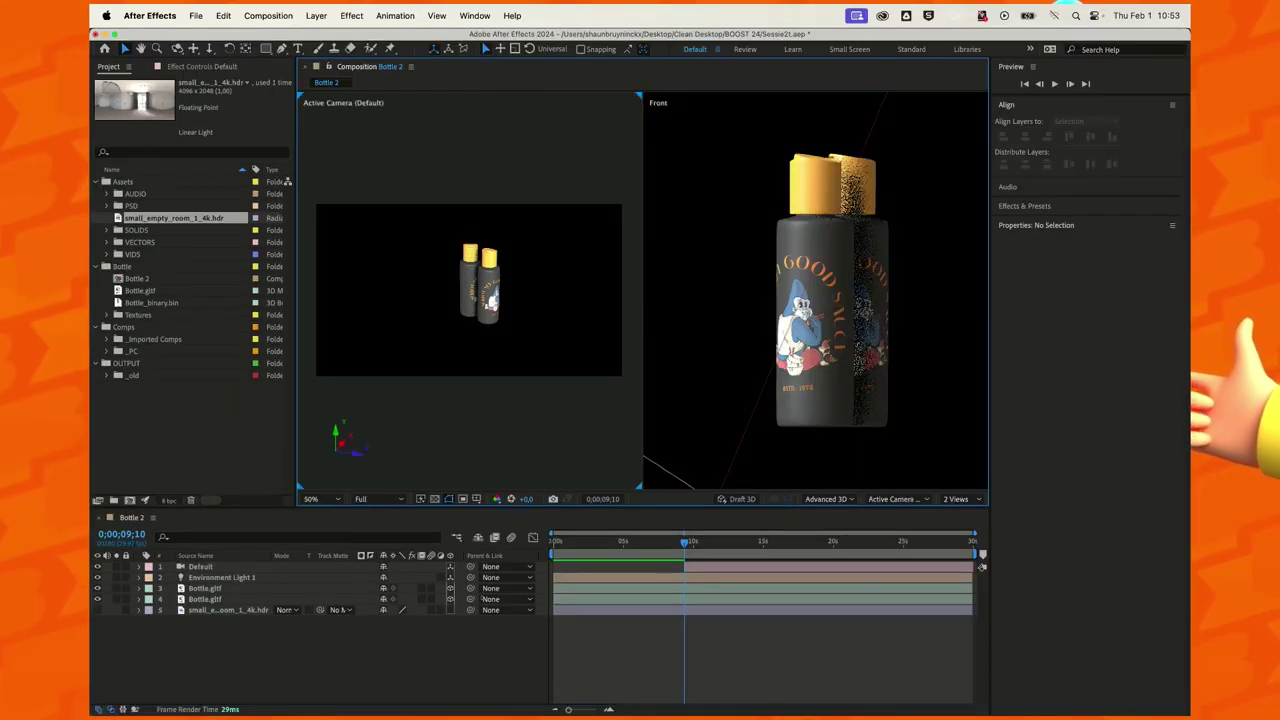
- Rename the Default camera to Main Cam and view the scene through Main Cam
click(895, 498)
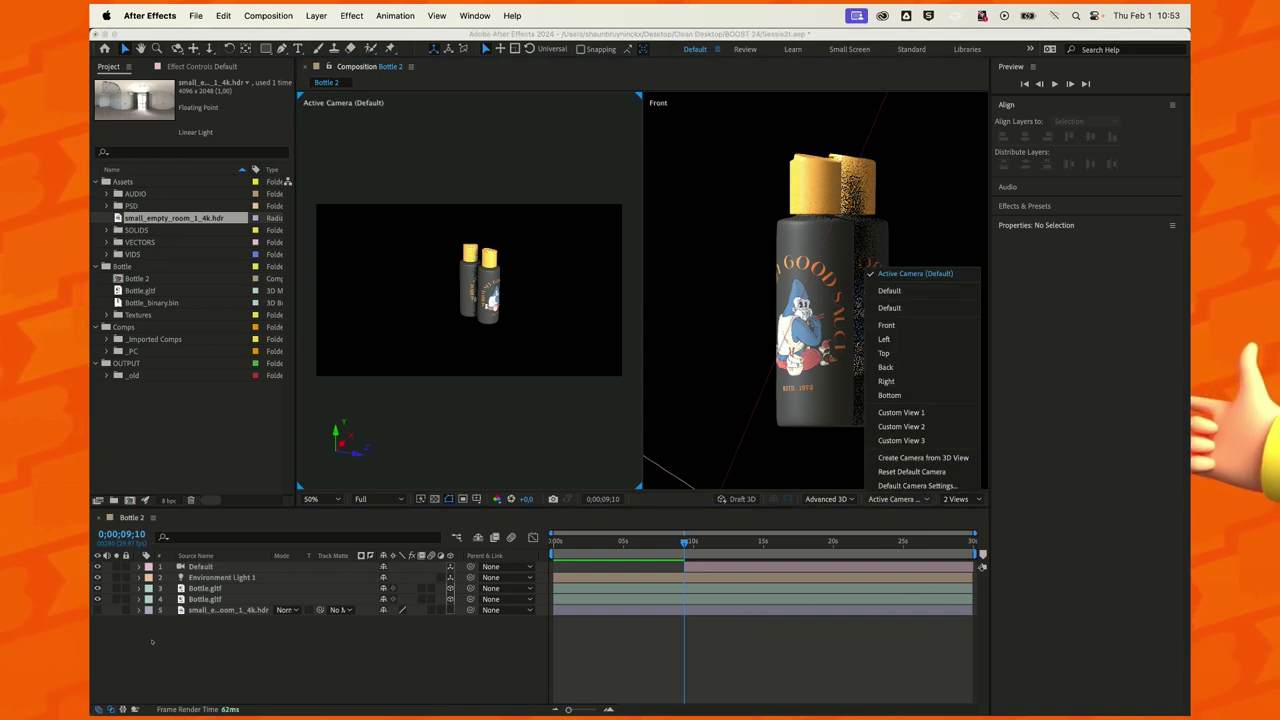
click(200, 566)
key(Return)
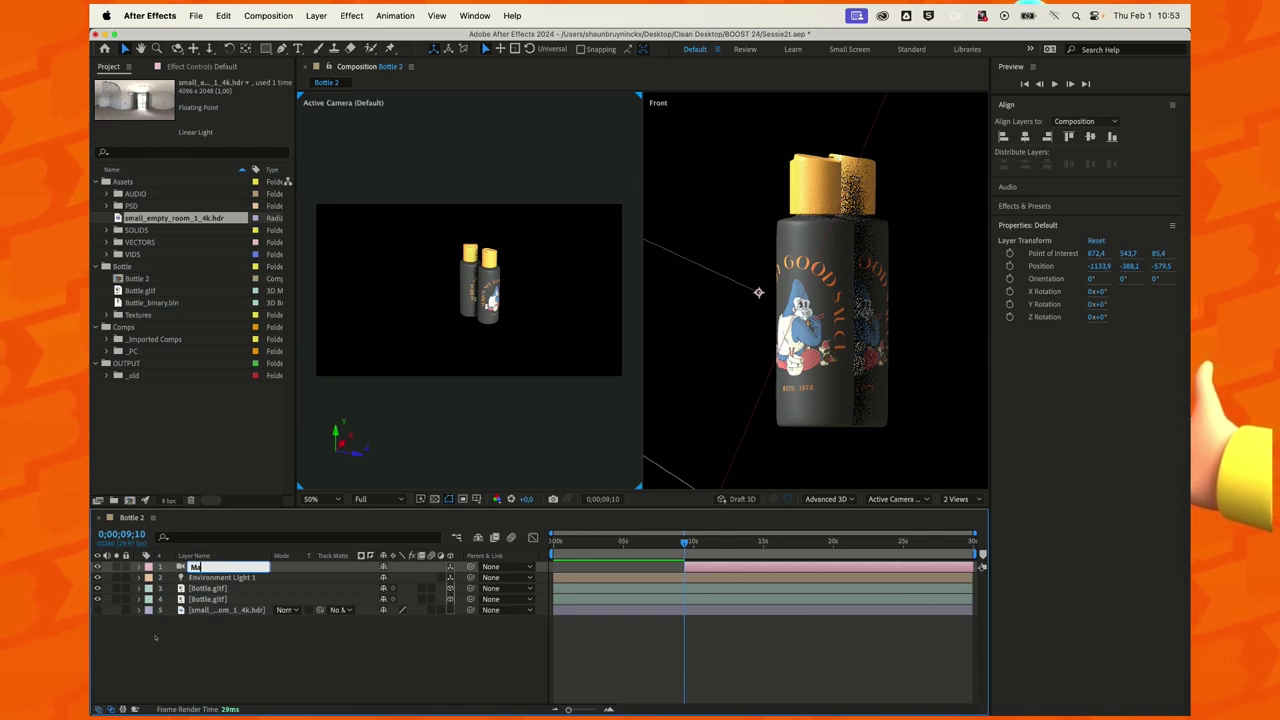
key(Return)
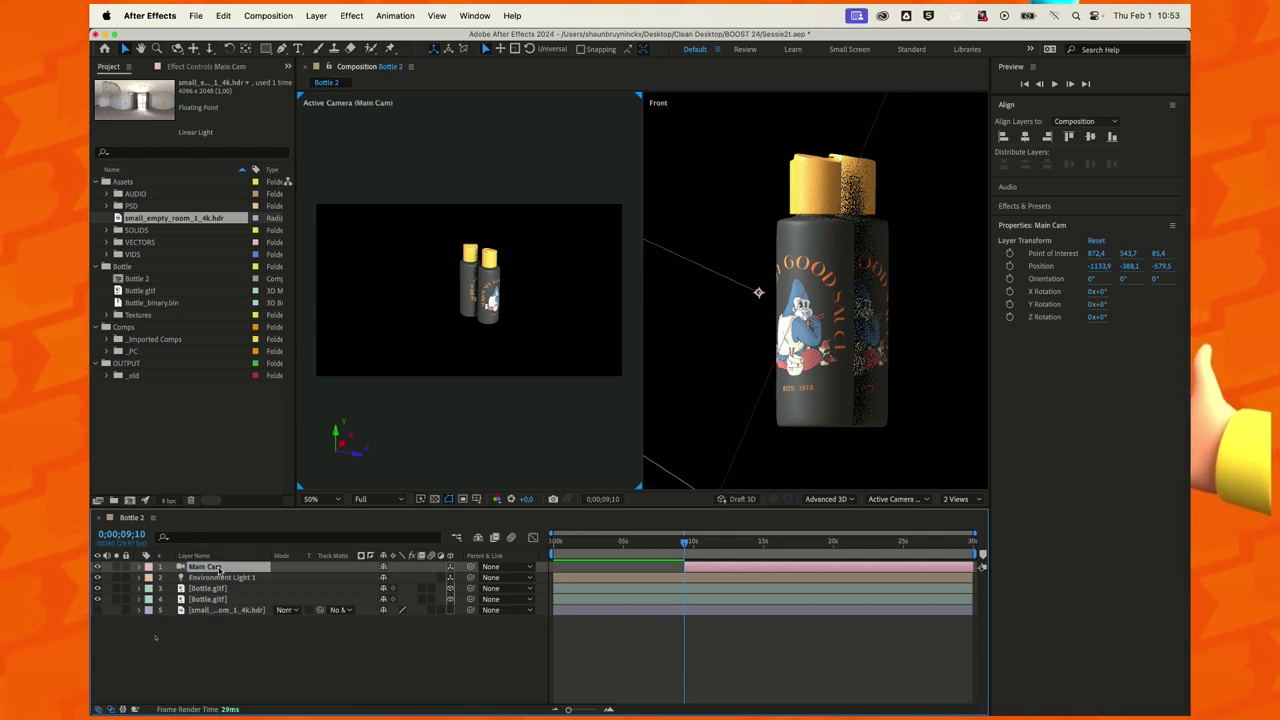
click(895, 499)
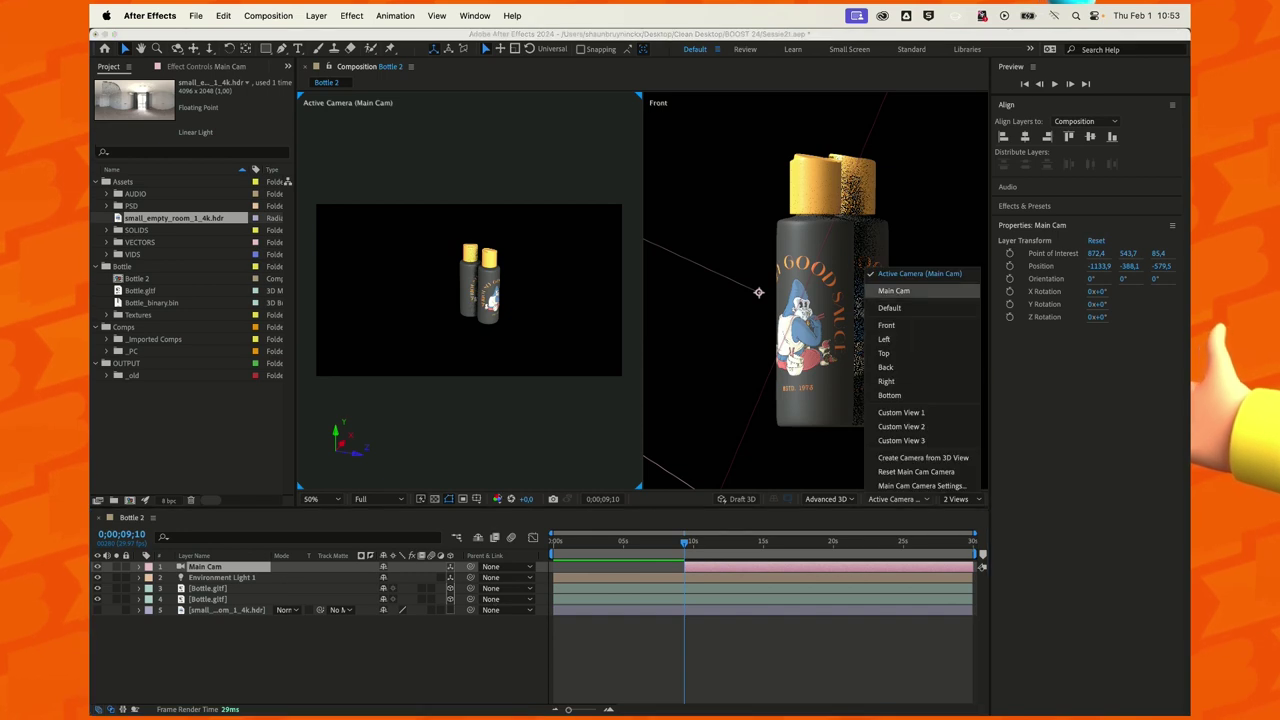
click(893, 290)
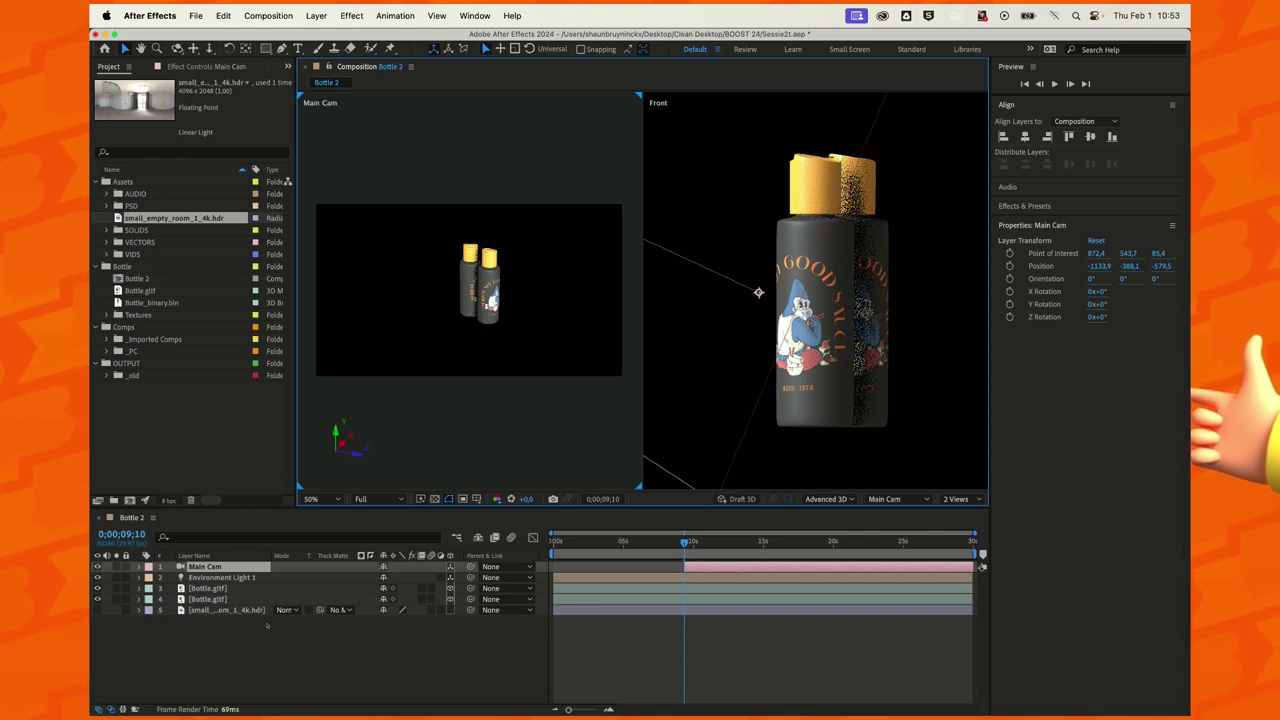
- Select the two Bottle.gltf layers, then Main Cam, revealing its properties and layer commands
click(365, 643)
click(818, 300)
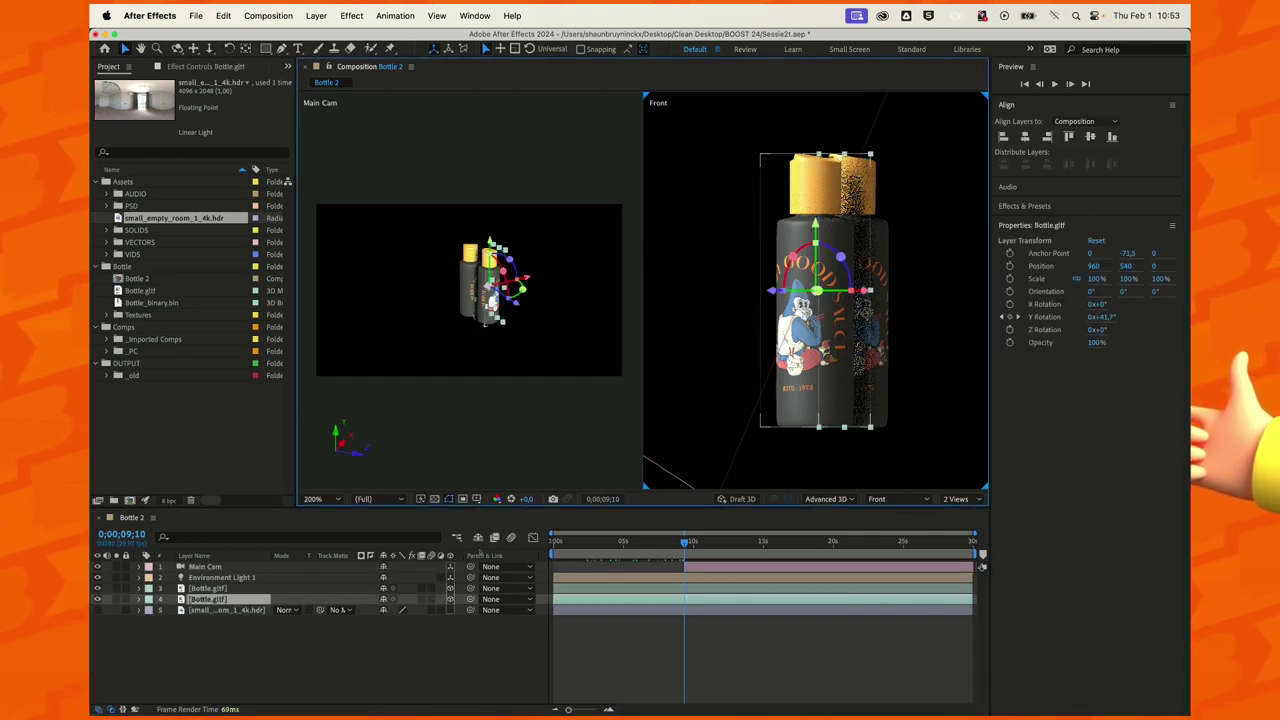
click(880, 300)
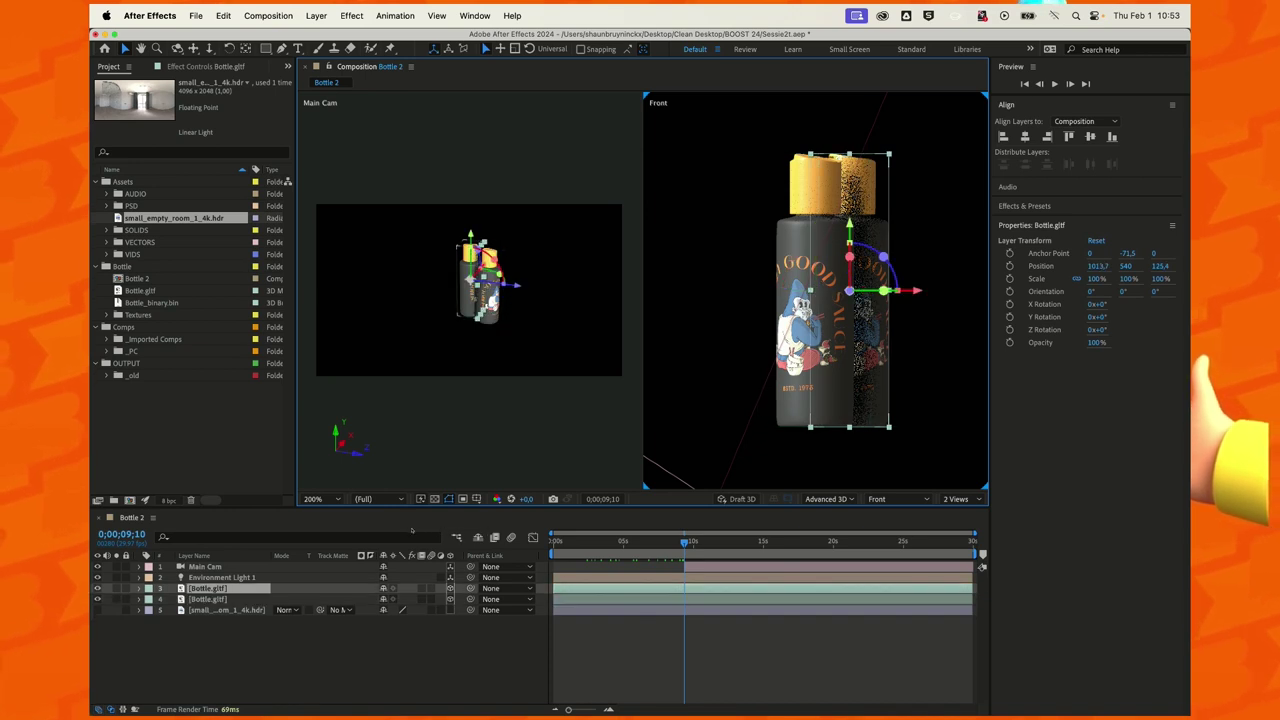
key(super+Up)
key(super+Up)
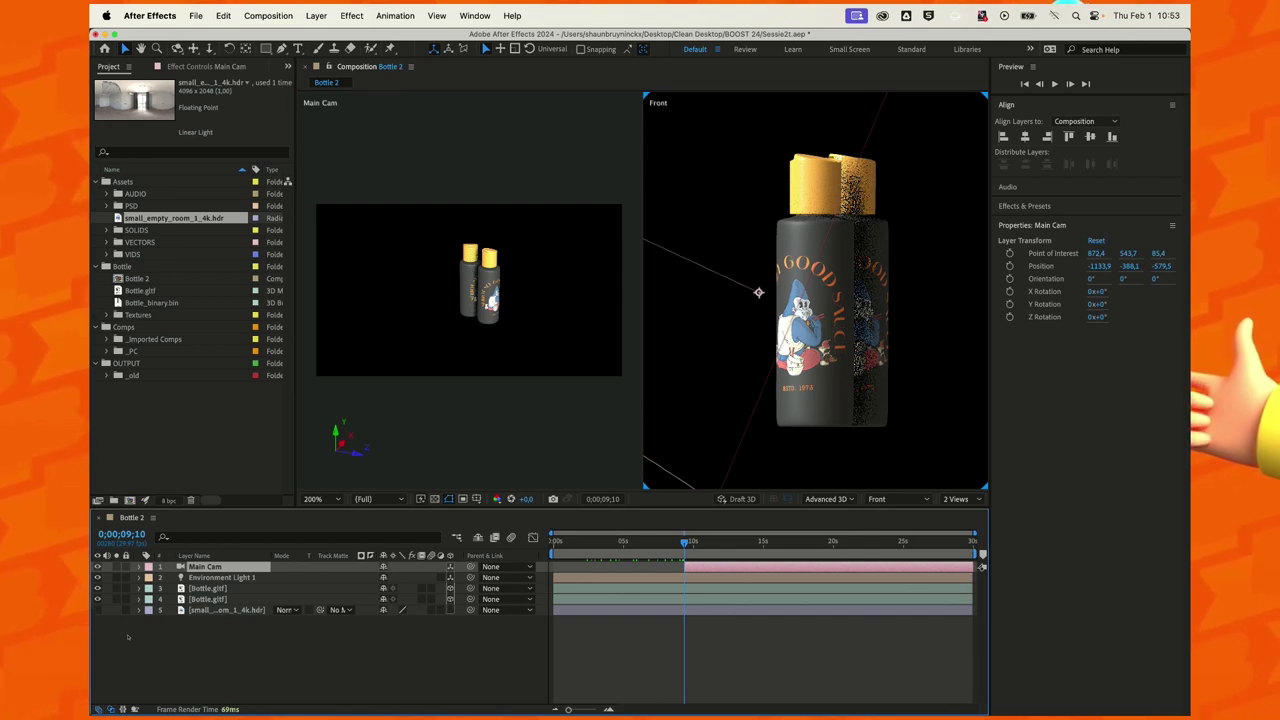
key(super+grave)
key(Return)
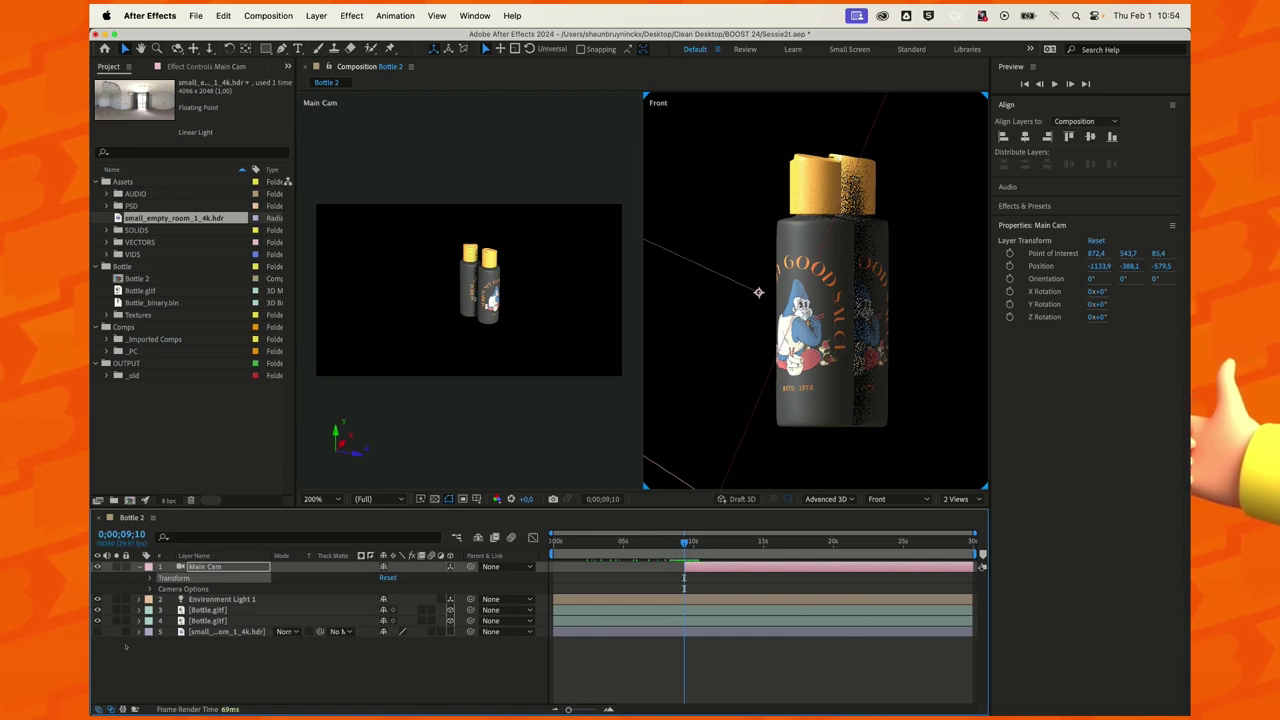
right_click(148, 635)
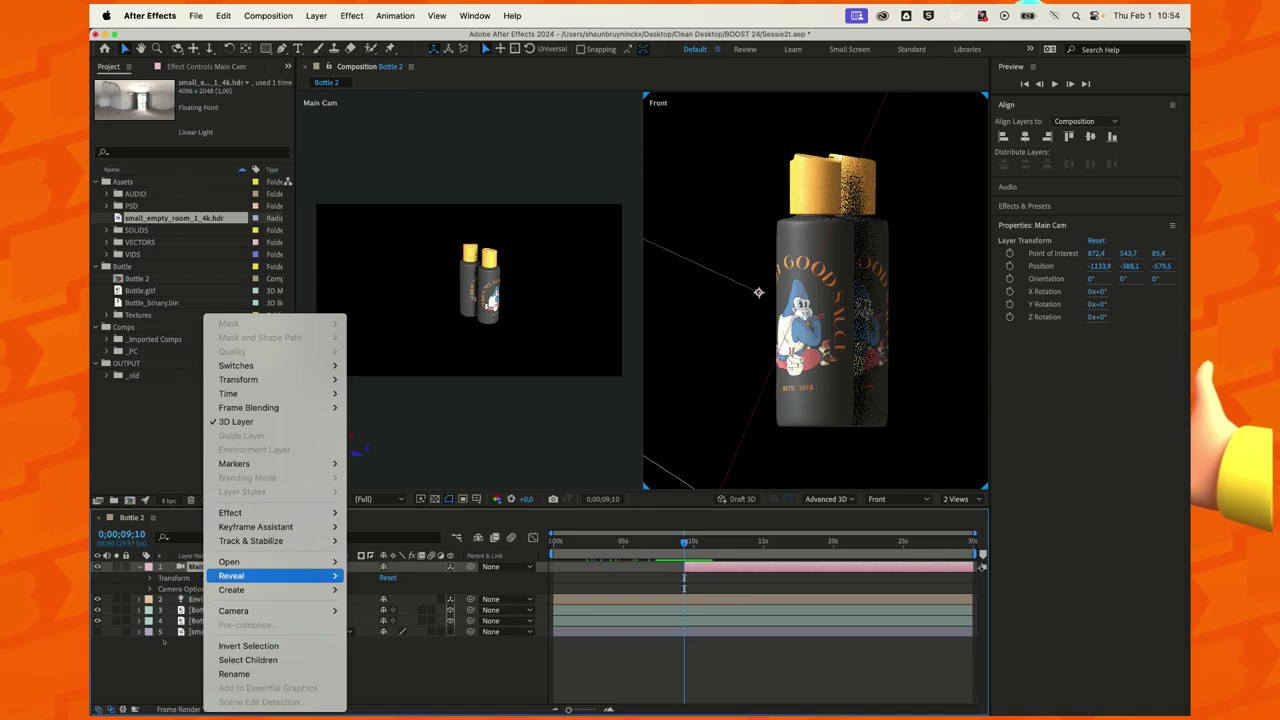
- Create an orbit null that parents Main Cam
key(Down)
key(Down)
key(Down)
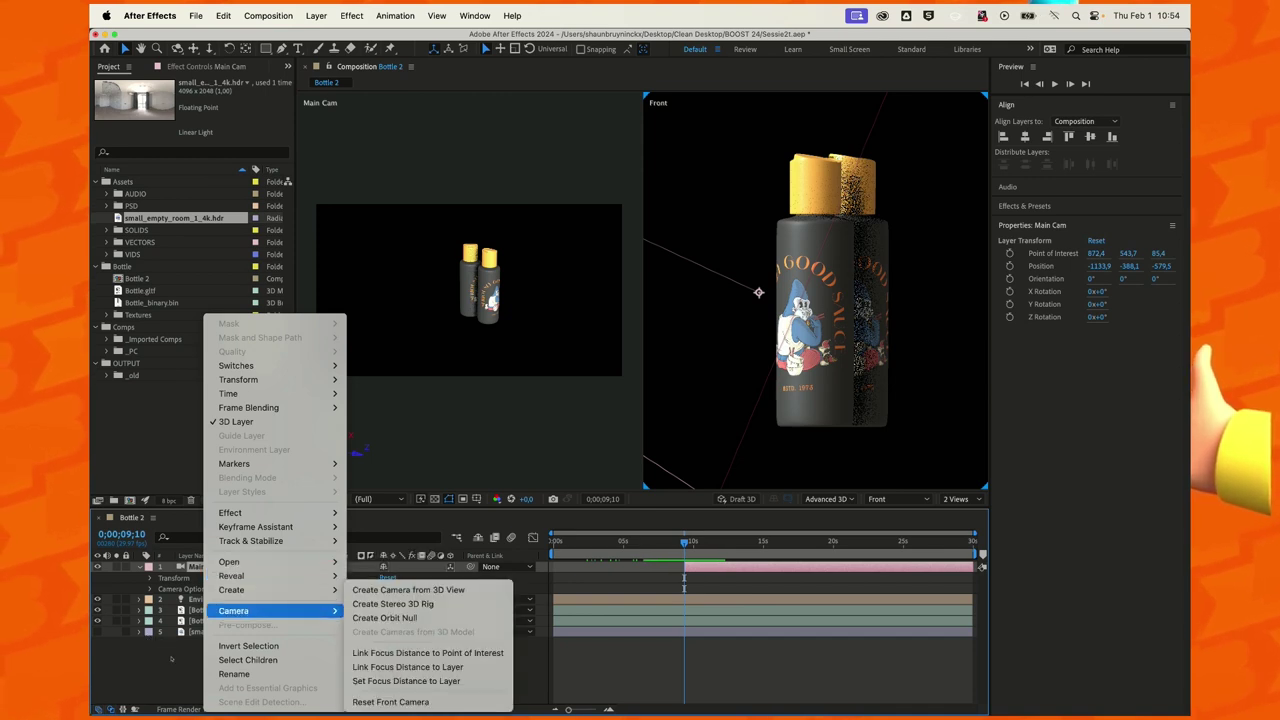
key(Right)
key(Down)
key(Down)
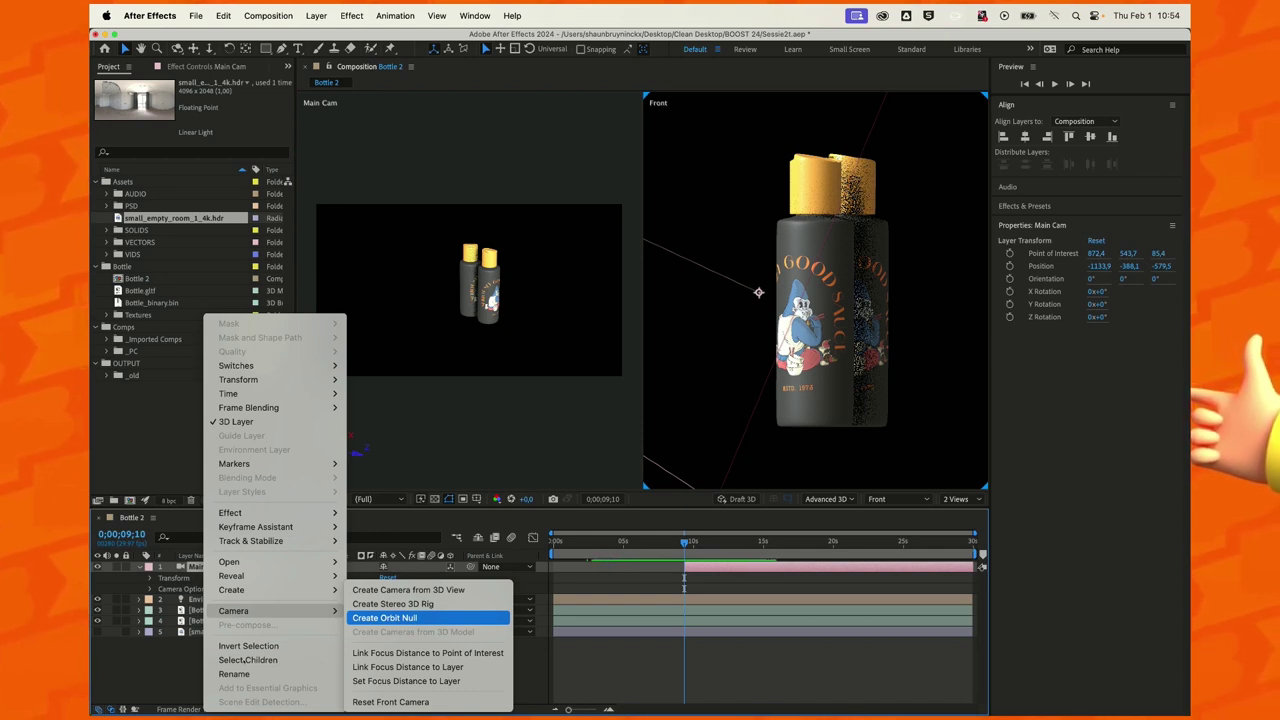
key(Return)
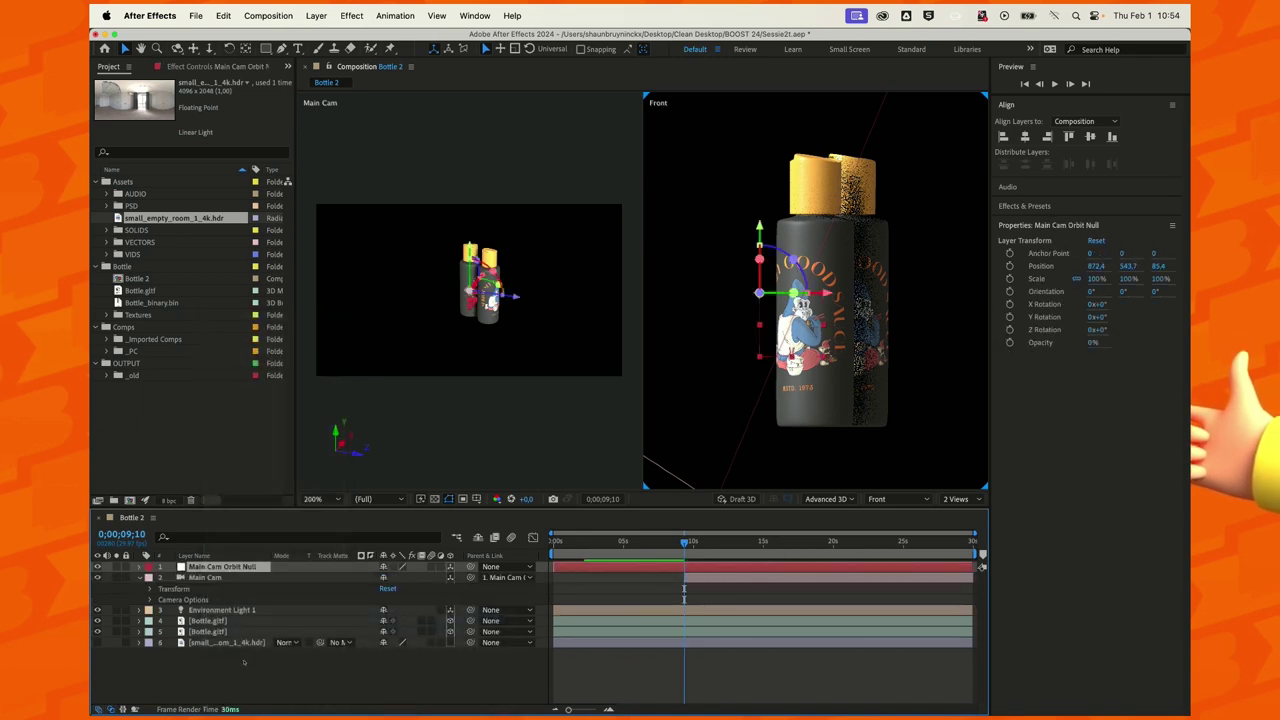
- Turn the Main Cam Orbit Null to 270° around Y
key(super+Down)
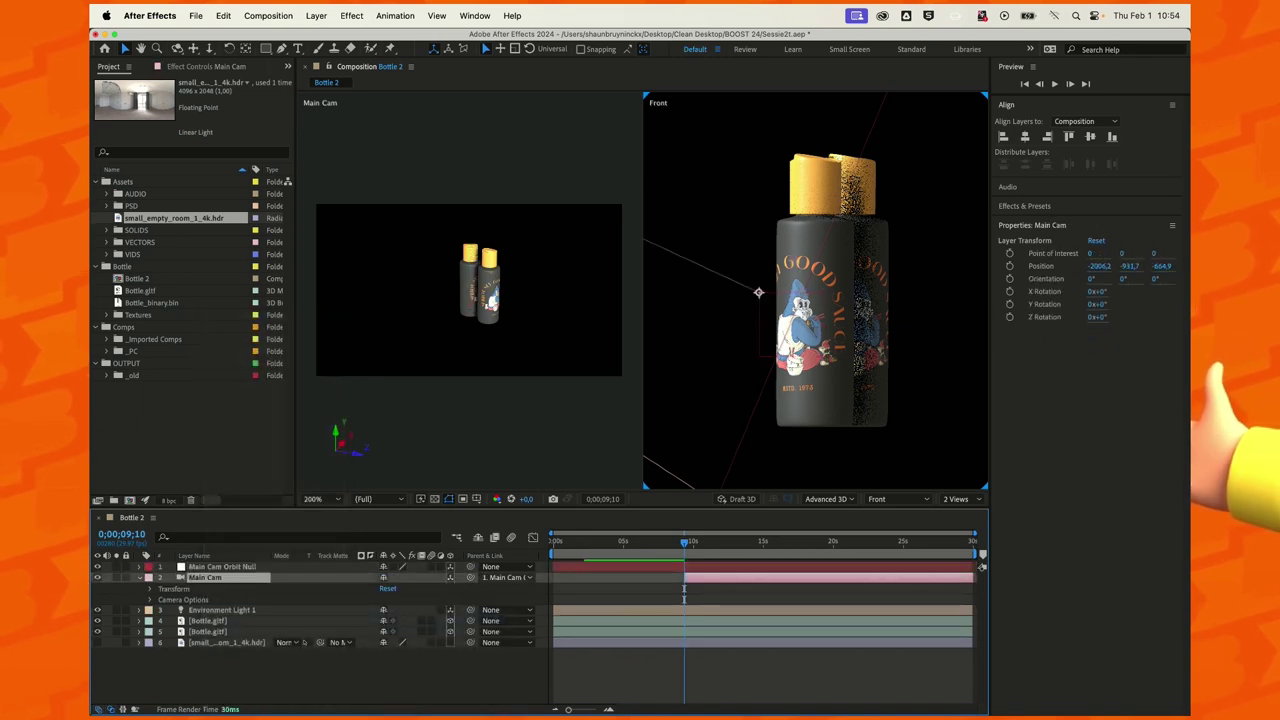
key(super+Up)
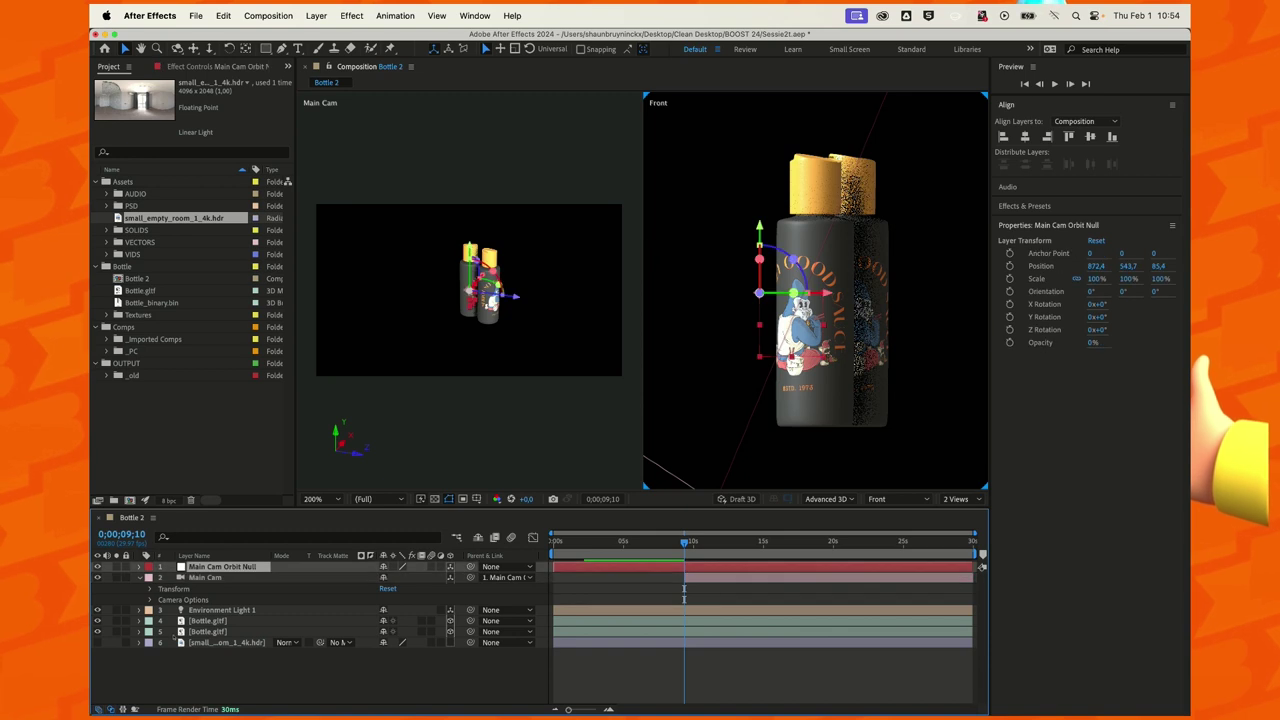
drag(792, 262, 800, 292)
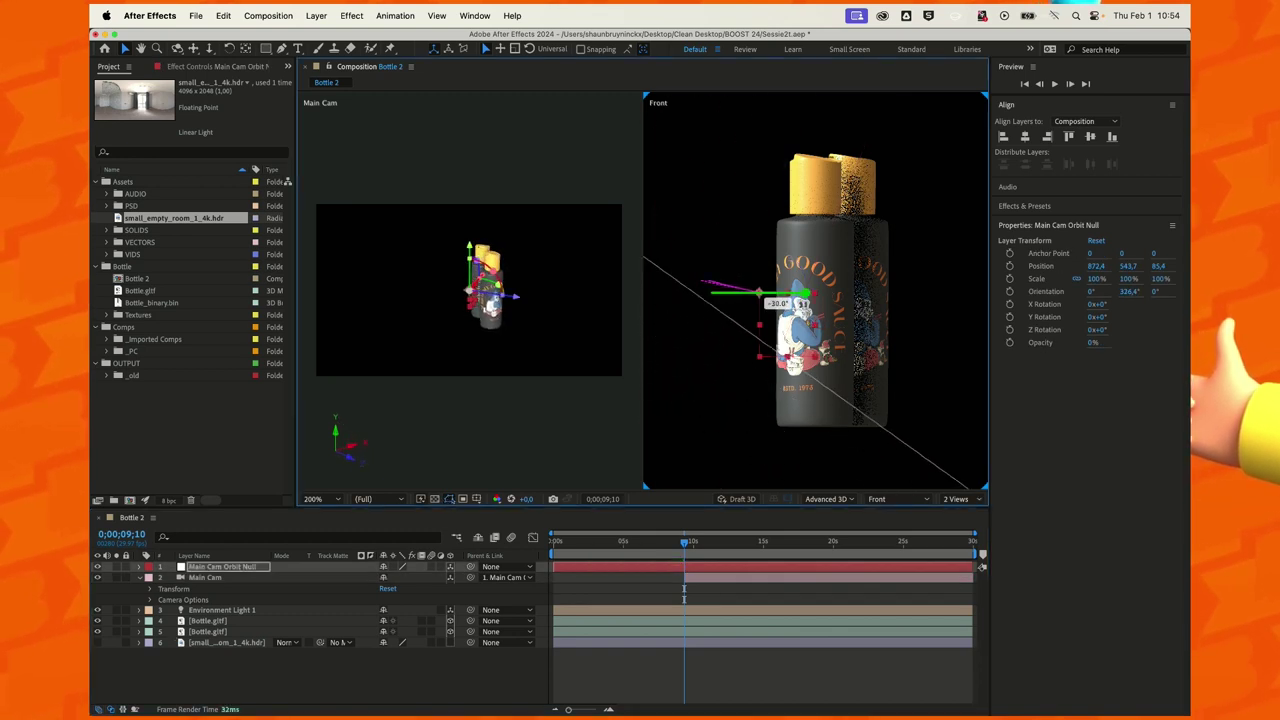
drag(800, 300, 760, 300)
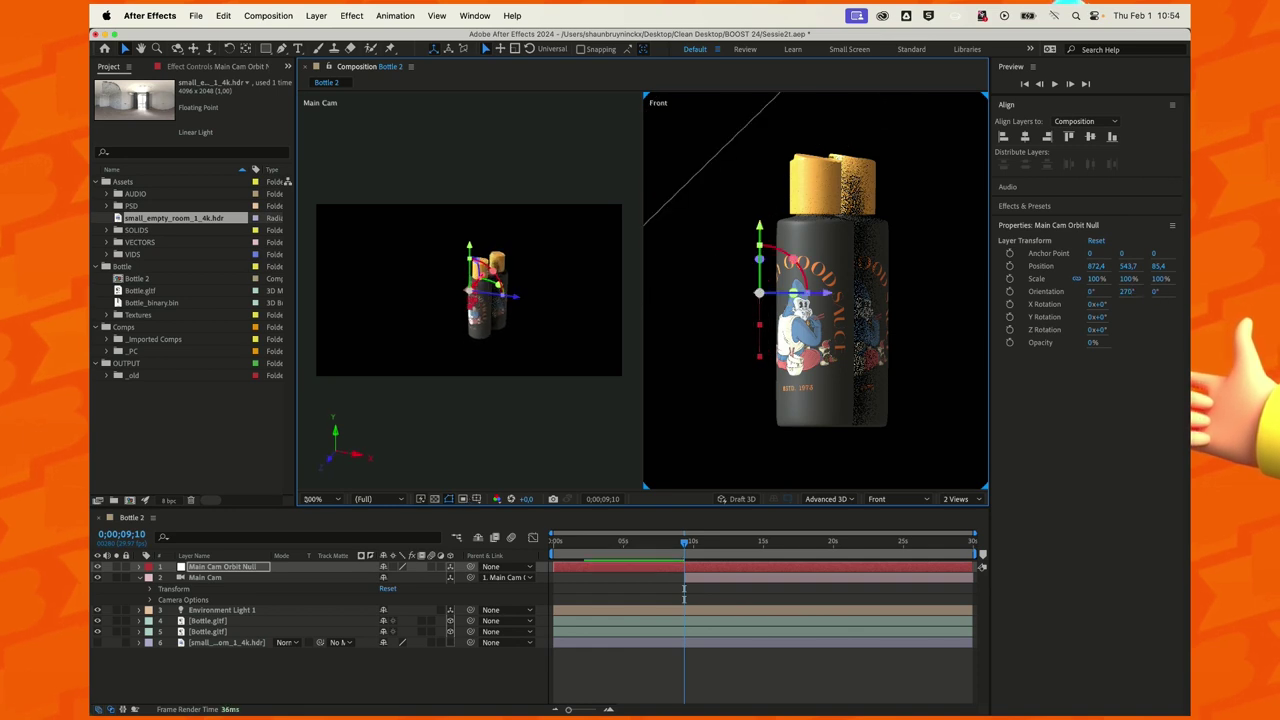
- Zoom the Main Cam view to 100% and switch the viewer to a single view
click(298, 495)
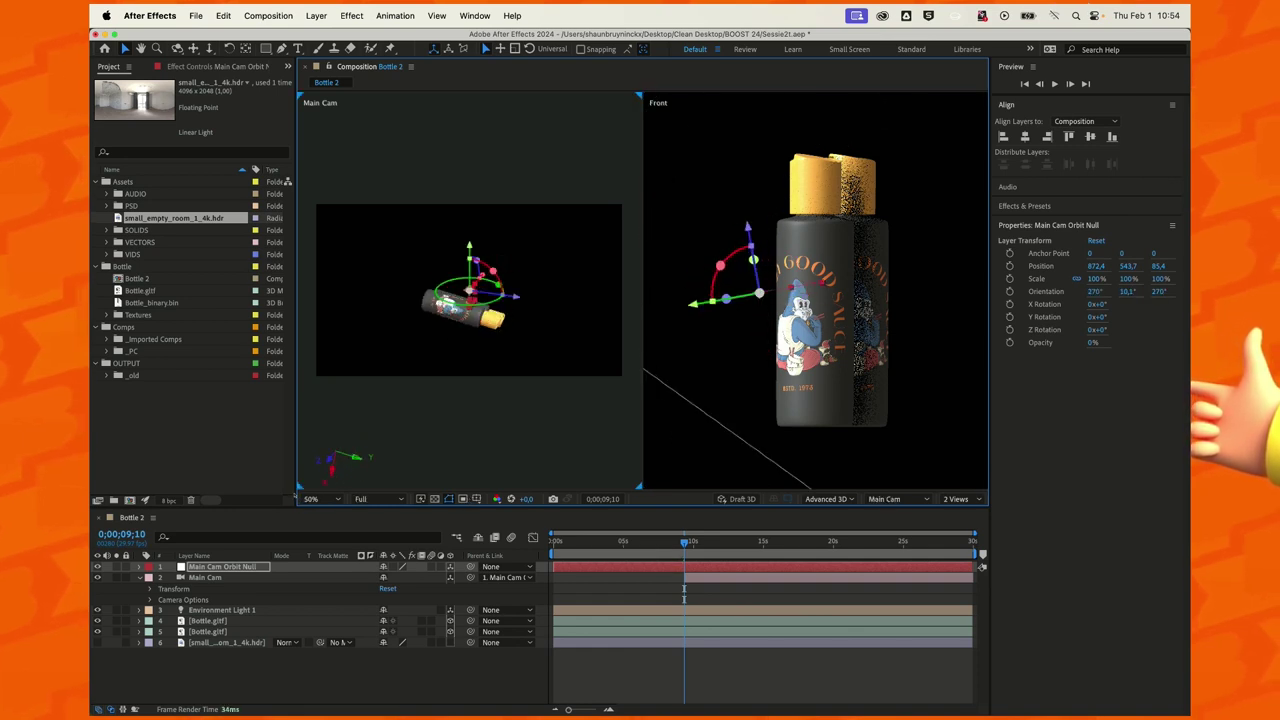
key(slash)
mouse_move(470, 290)
mouse_down()
mouse_move(482, 296)
mouse_move(470, 292)
mouse_up()
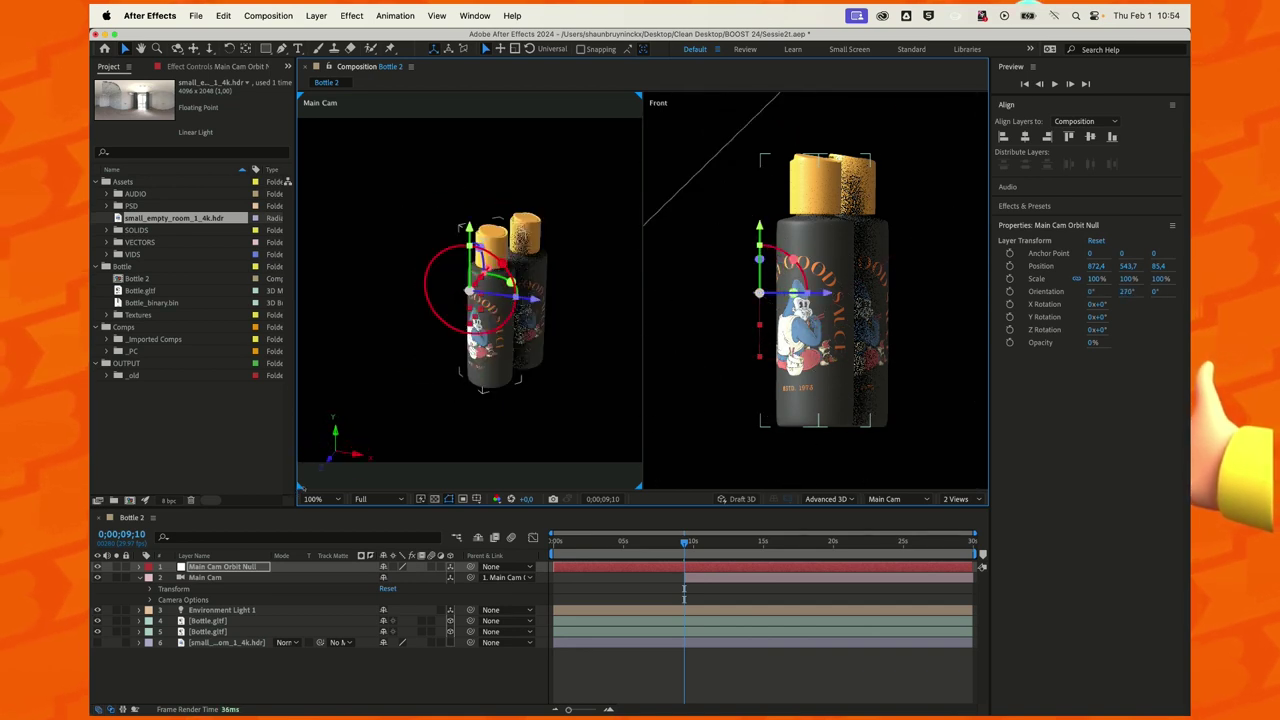
click(955, 498)
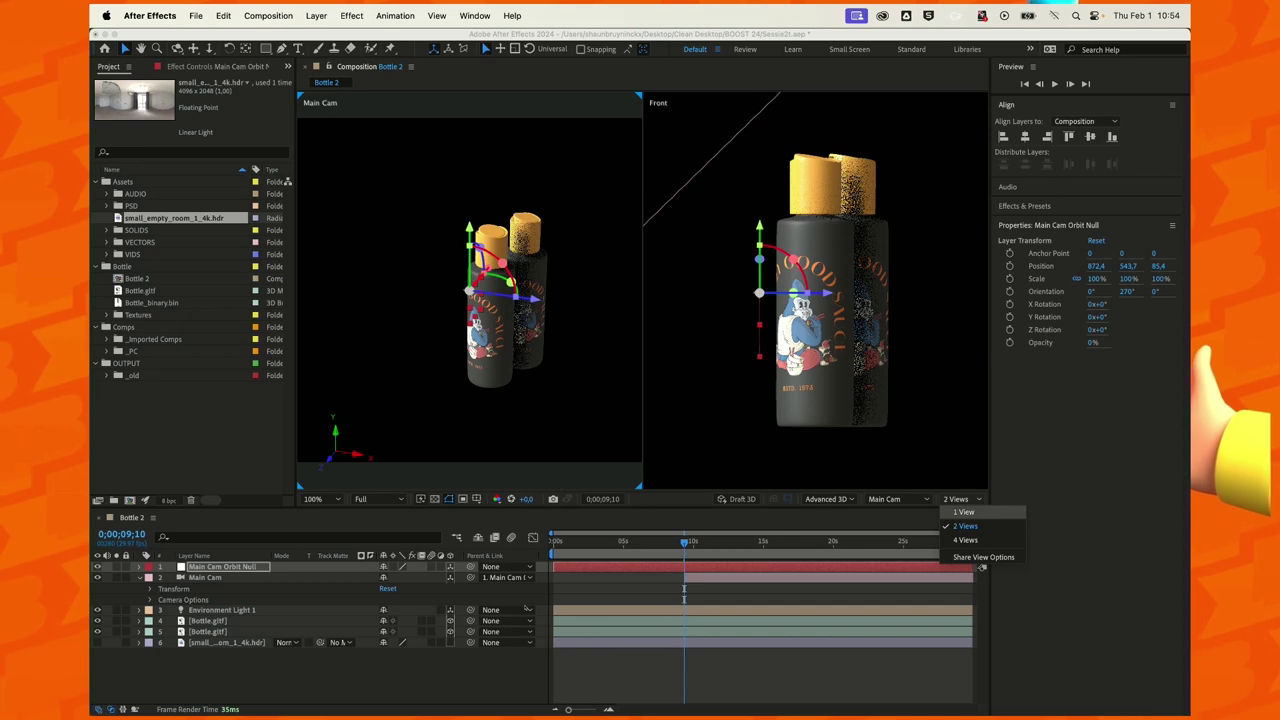
click(958, 510)
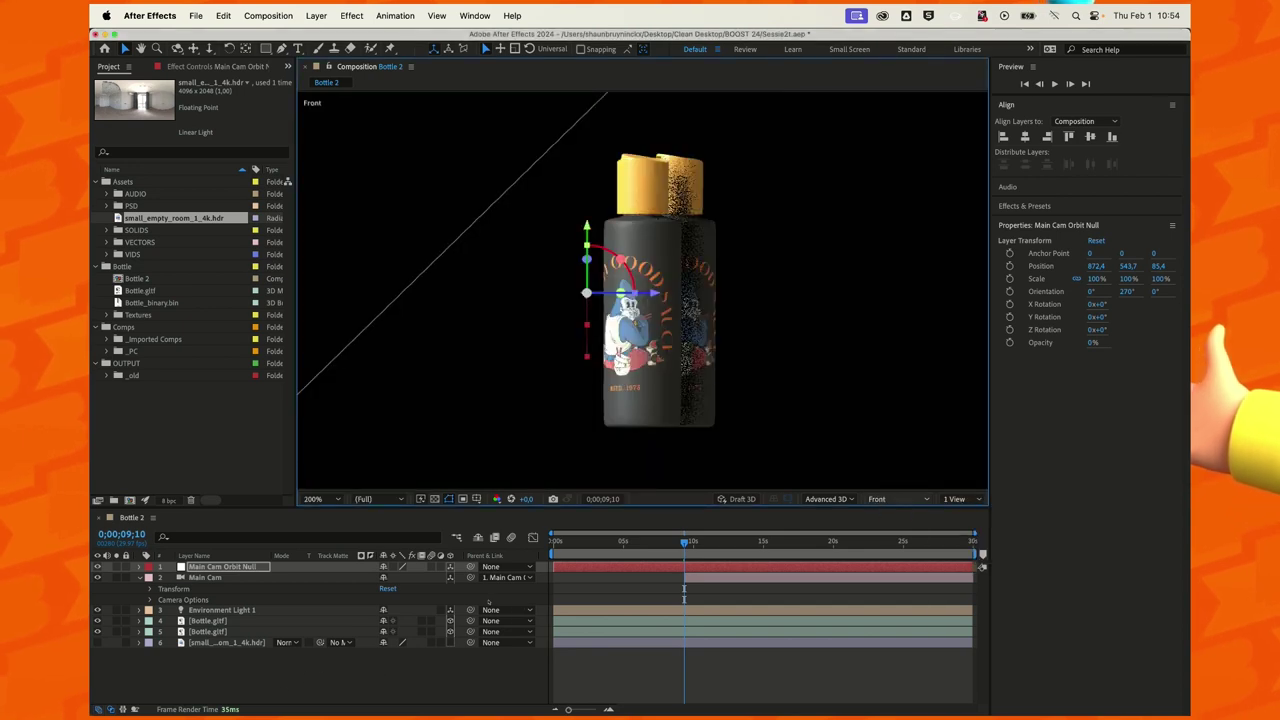
- Show the scene through Main Cam and set the orbit null's Y Rotation to -2°
click(877, 498)
click(890, 289)
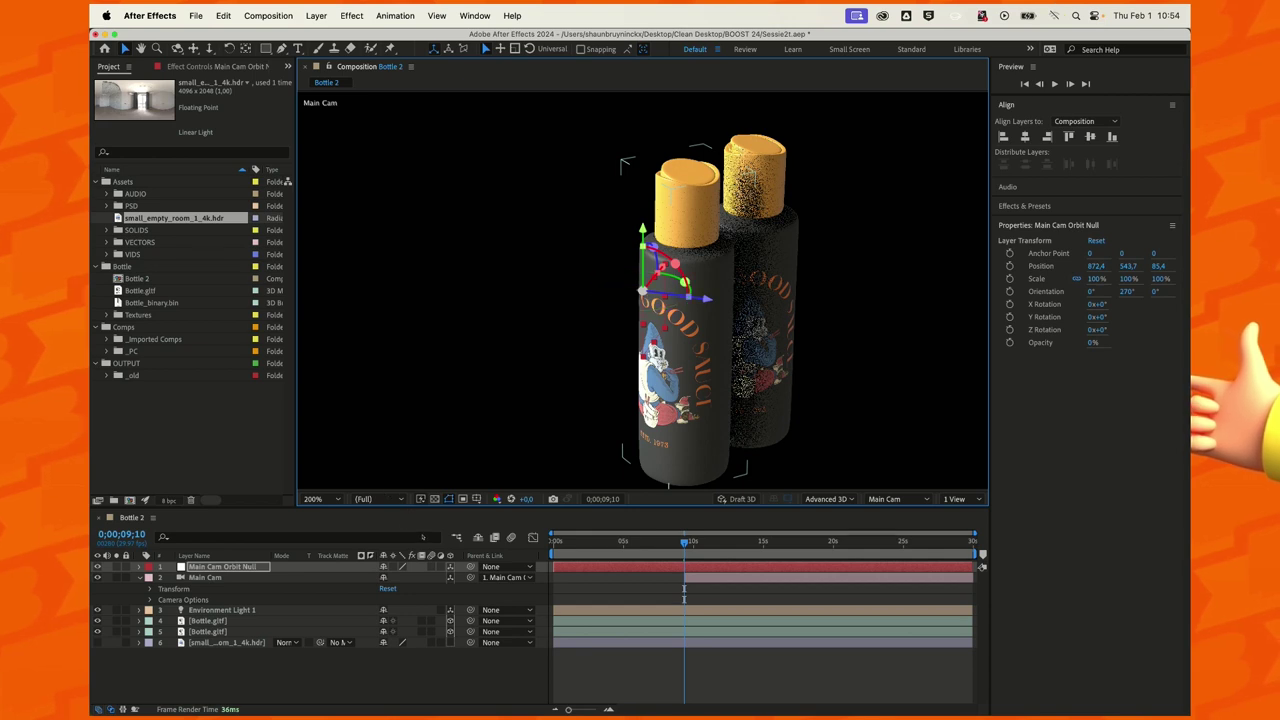
click(982, 566)
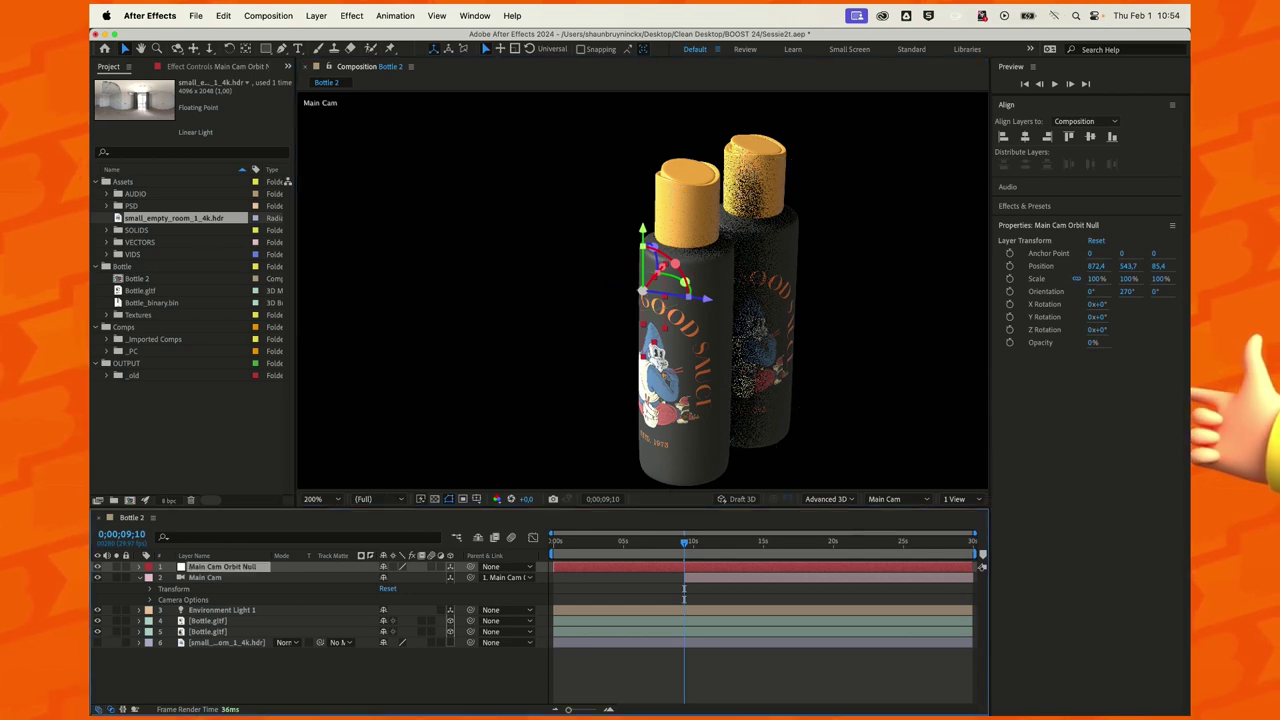
key(r)
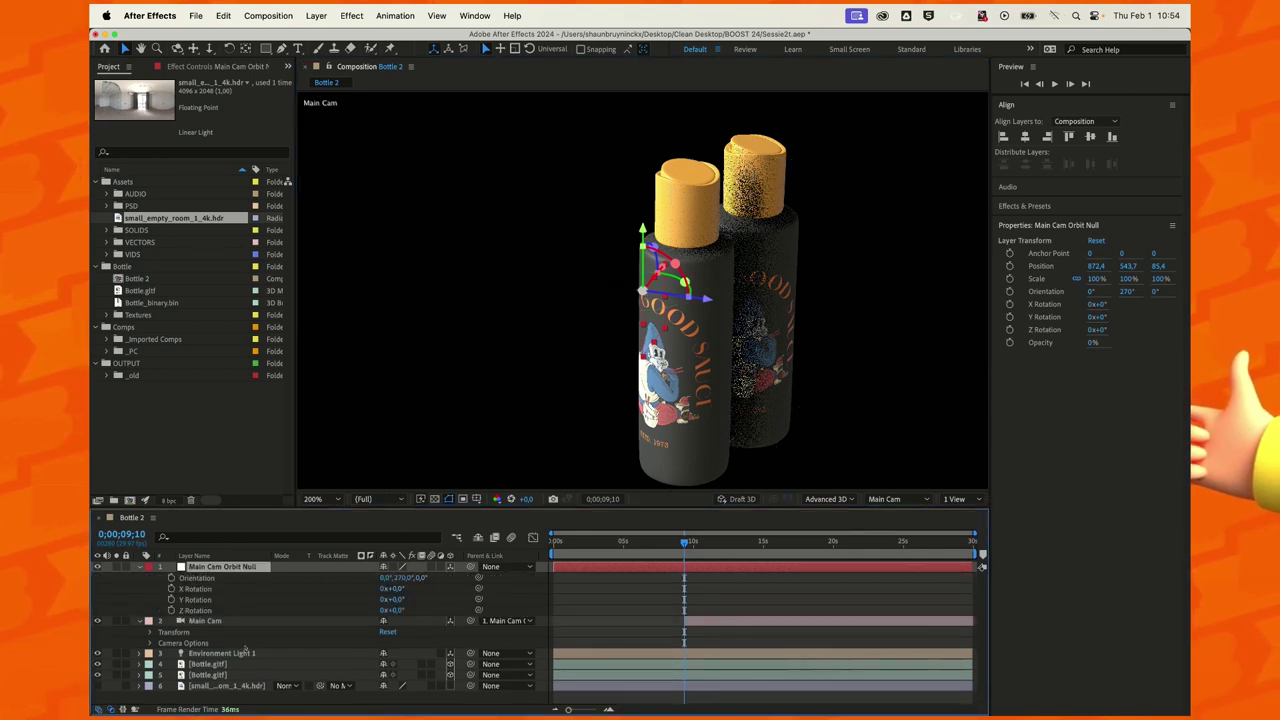
mouse_move(393, 599)
mouse_down()
mouse_move(420, 599)
mouse_move(350, 599)
mouse_move(480, 599)
mouse_move(400, 610)
mouse_up()
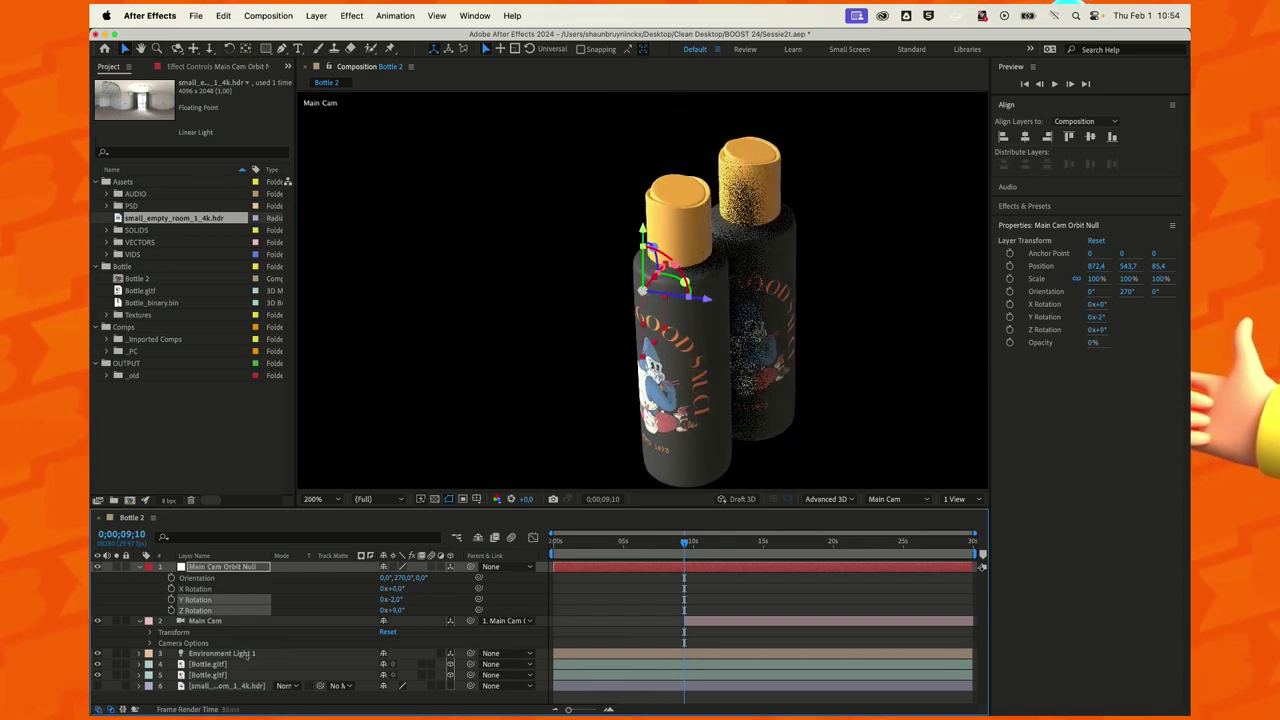
drag(247, 655, 286, 667)
key(super+z)
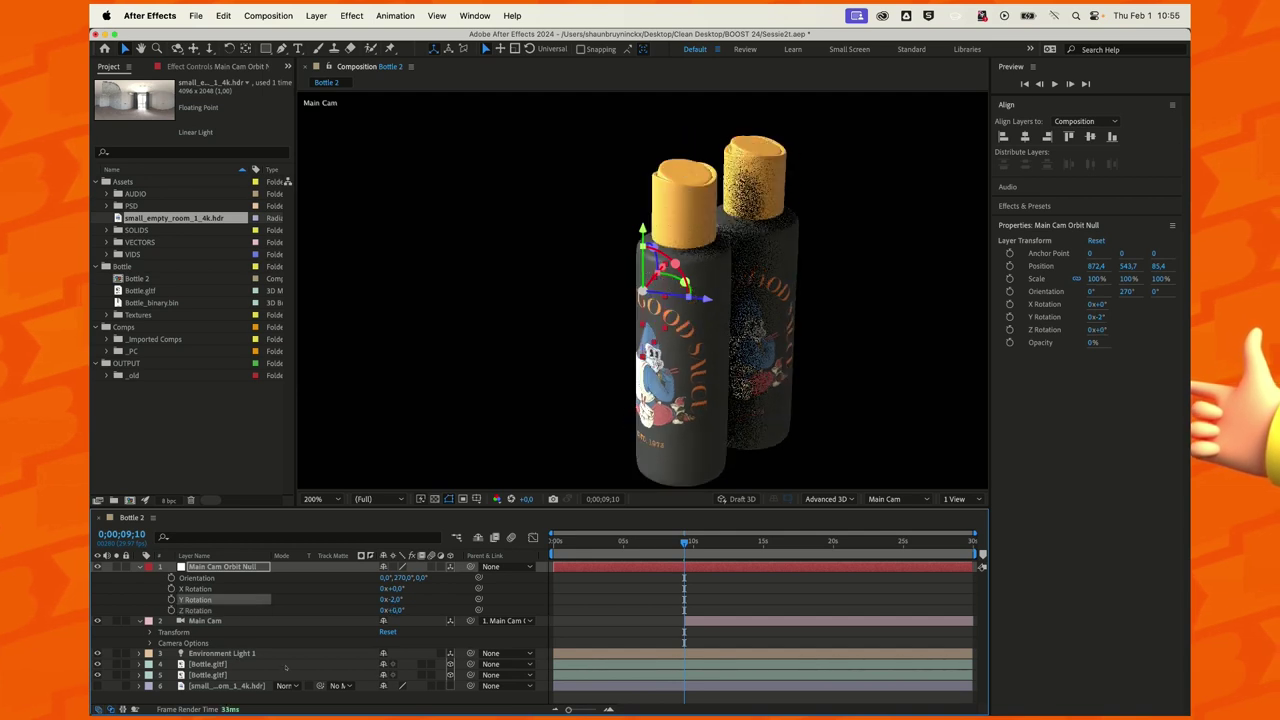
- Make the Main Cam layer start at 0s and move the current time to 0;00;04;04
click(205, 621)
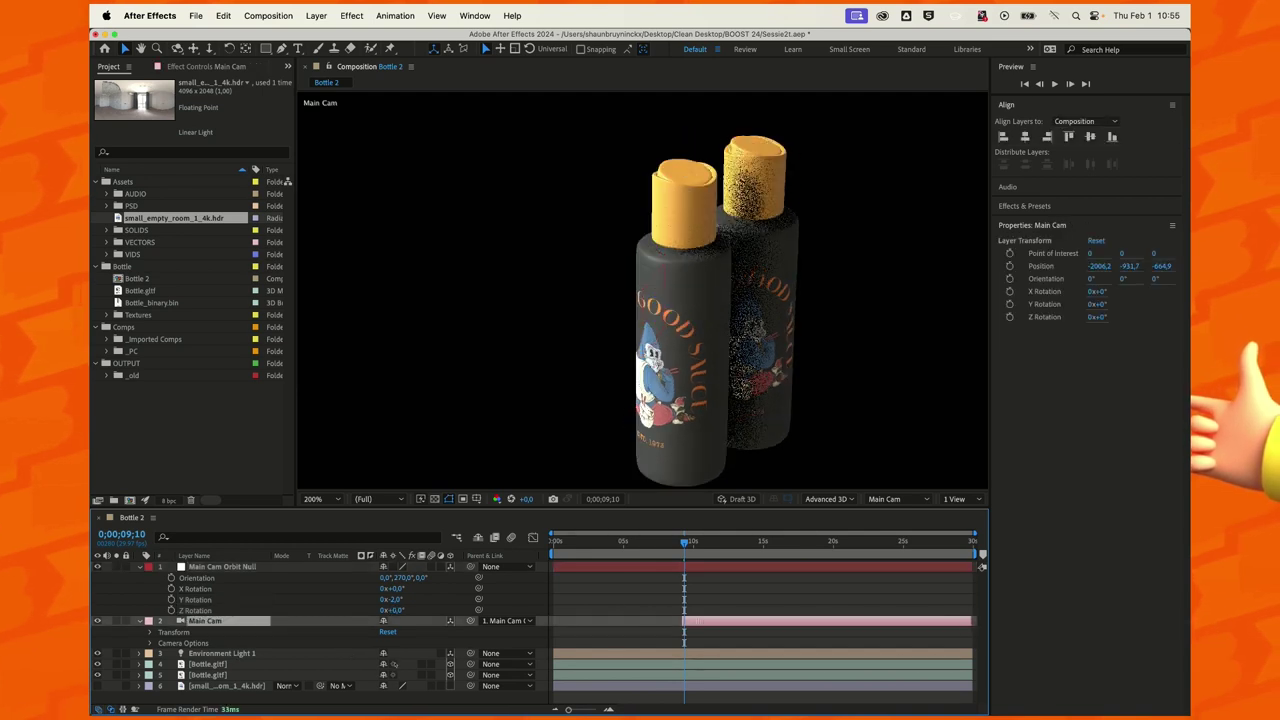
key(alt+Home)
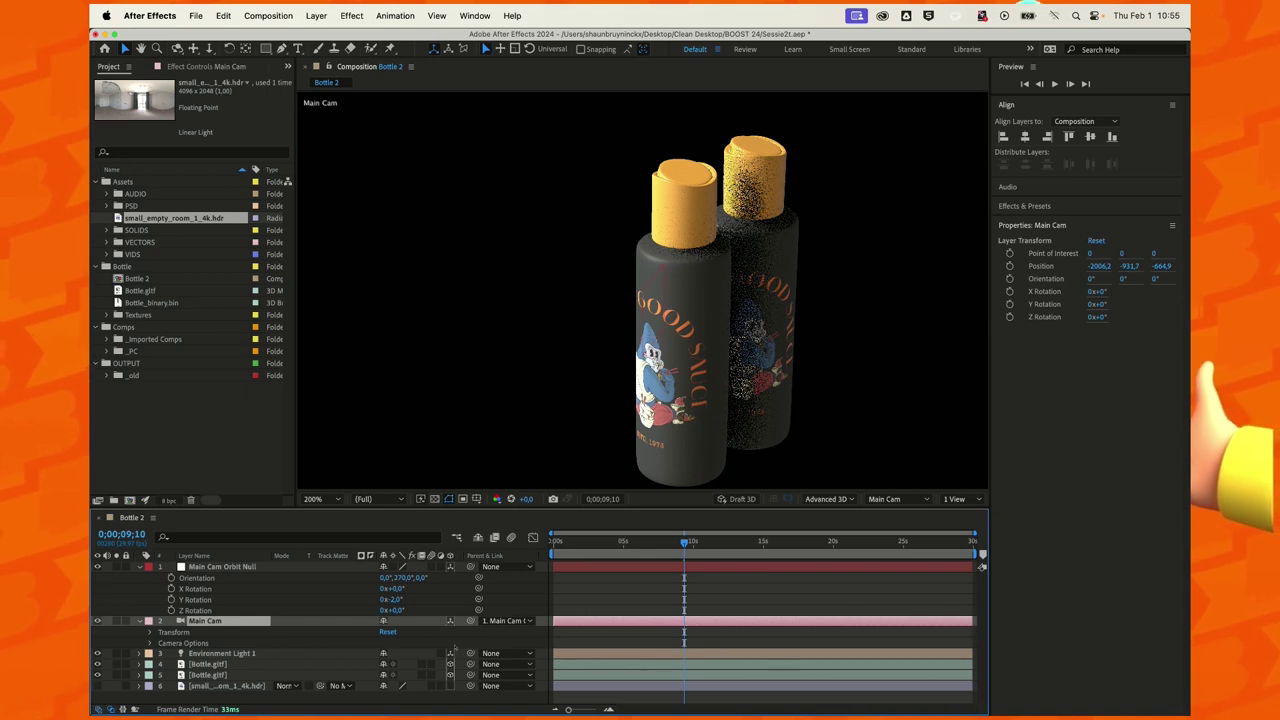
key(F2)
drag(684, 541, 611, 541)
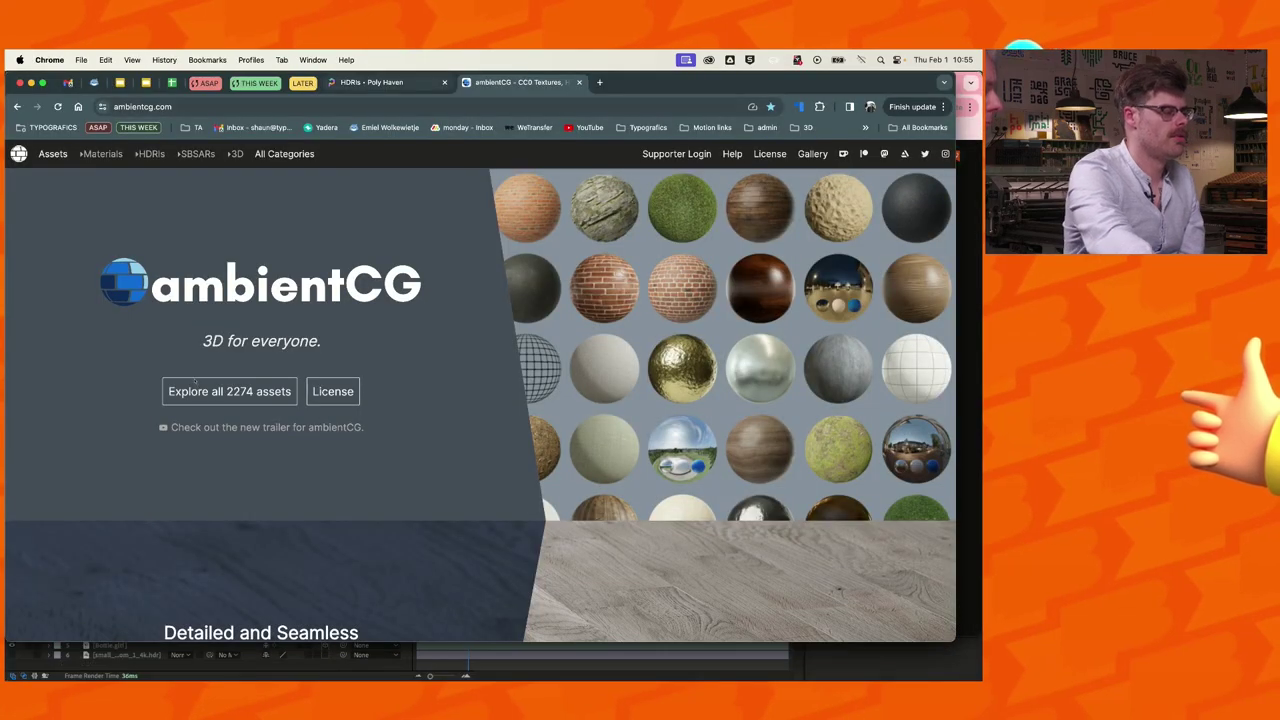
- Open Poly Haven's HDRIs collection and scroll through it
click(372, 82)
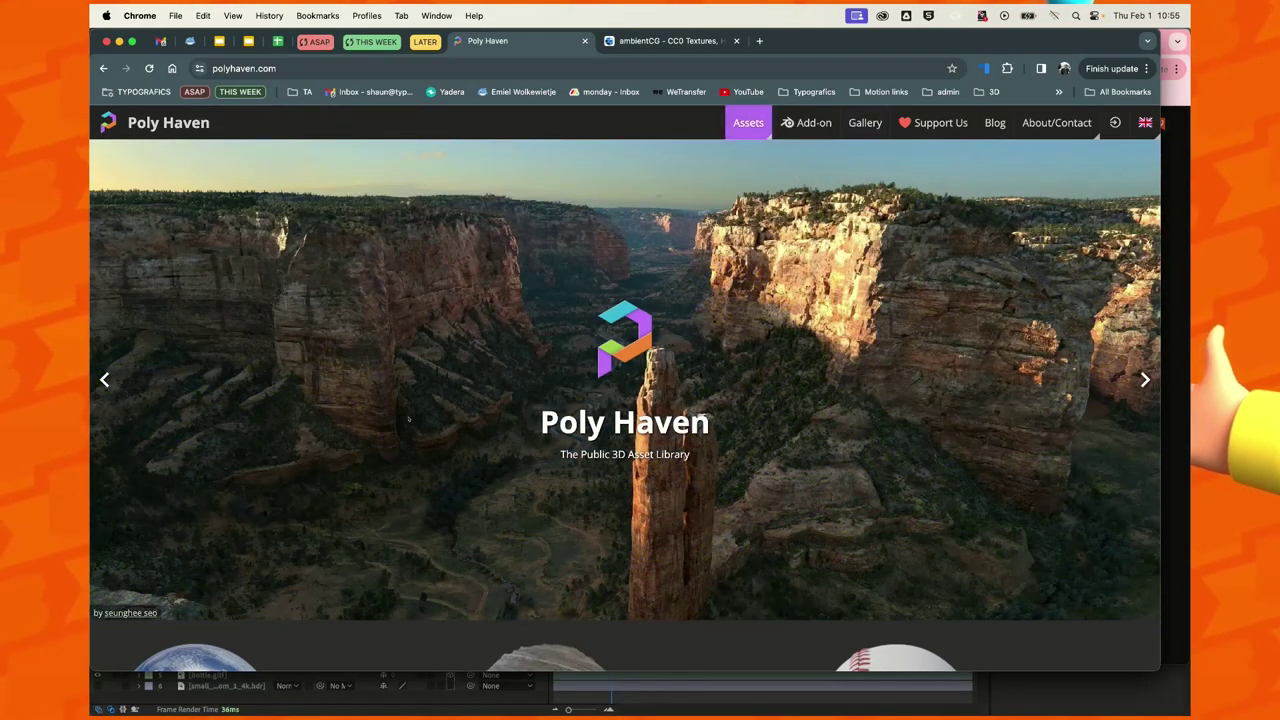
mouse_move(748, 123)
click(729, 151)
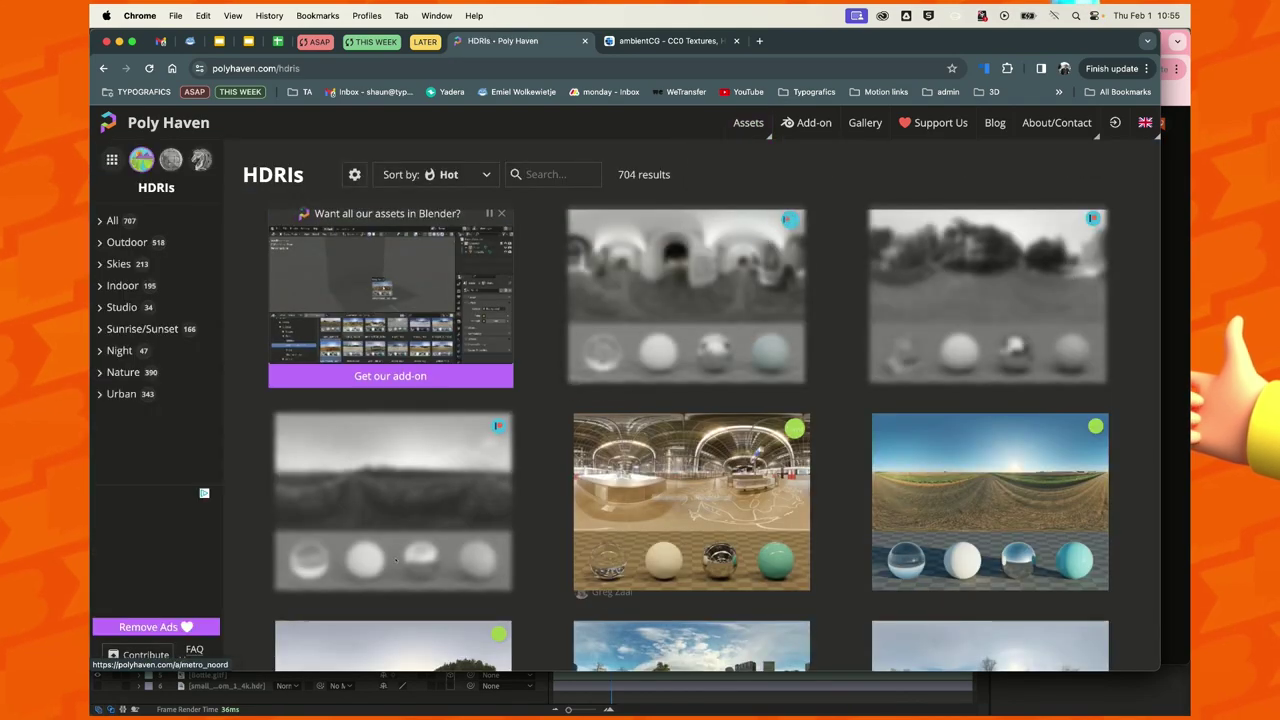
scroll(660, 480, down, 1)
scroll(660, 480, down, 5)
scroll(660, 480, down, 4)
scroll(660, 480, down, 2)
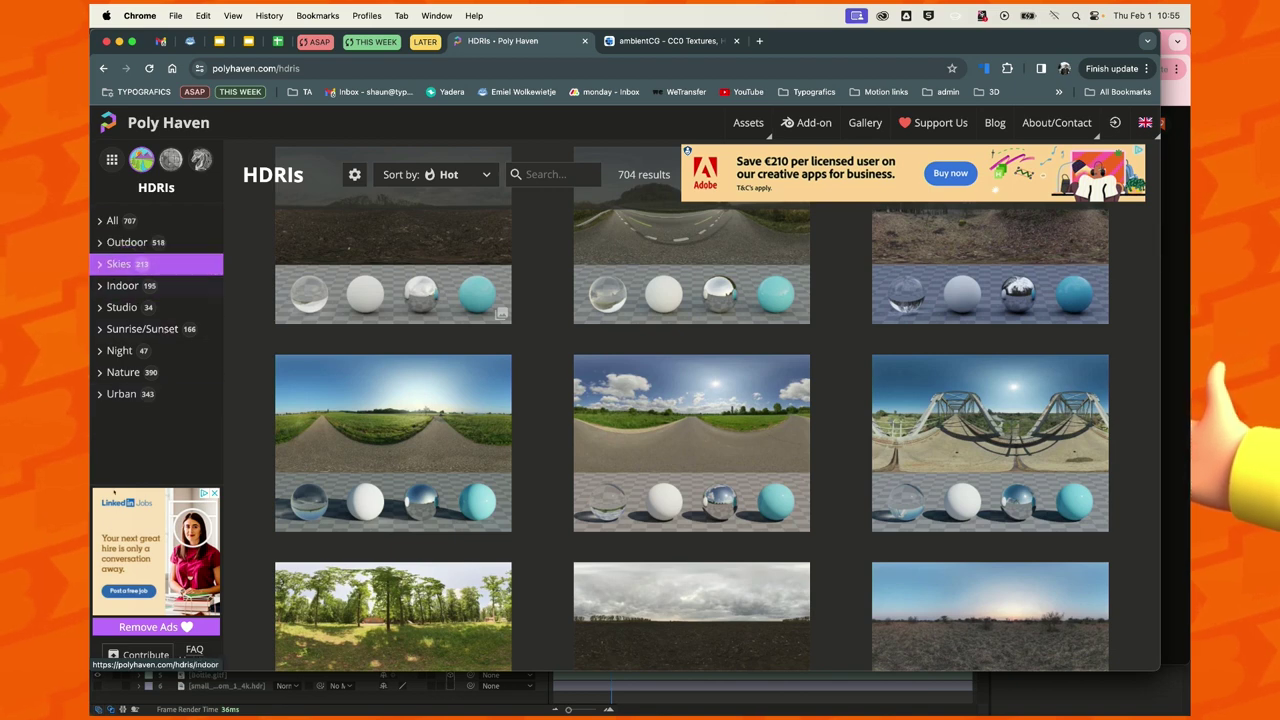
- Filter the HDRIs to Indoor > Morning/afternoon, browse the results, then go to ambientCG
click(122, 285)
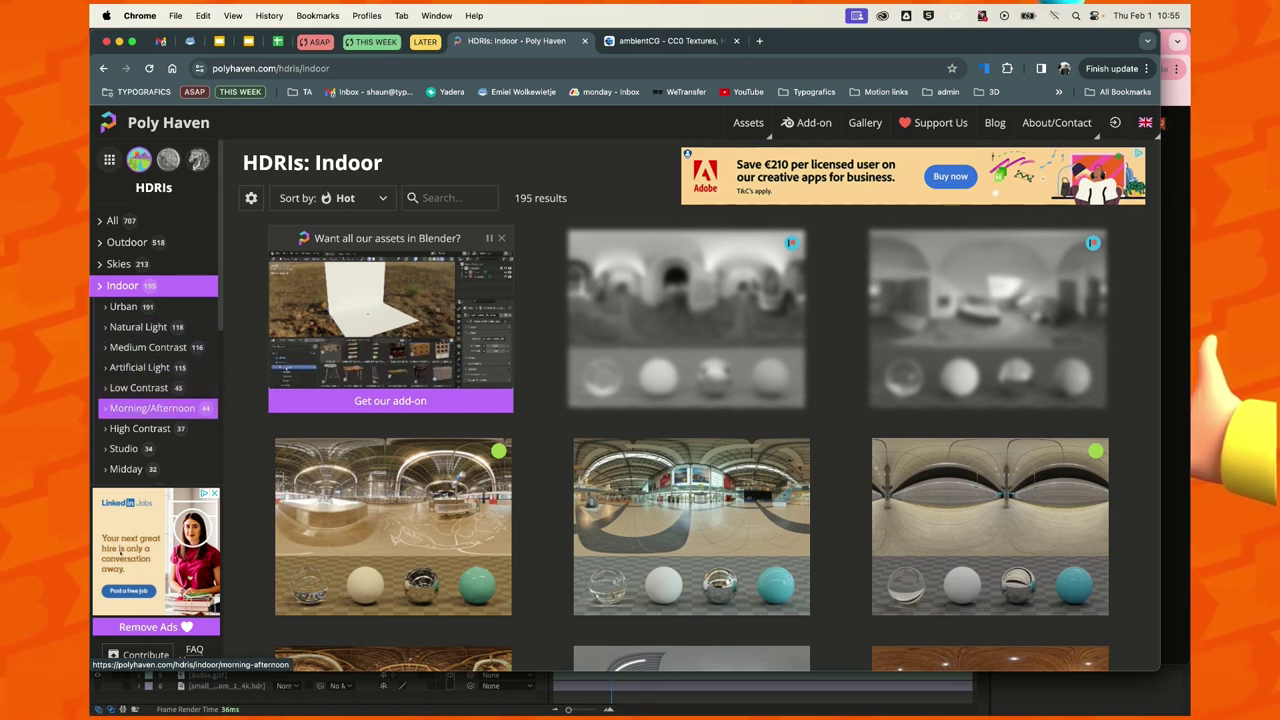
click(152, 408)
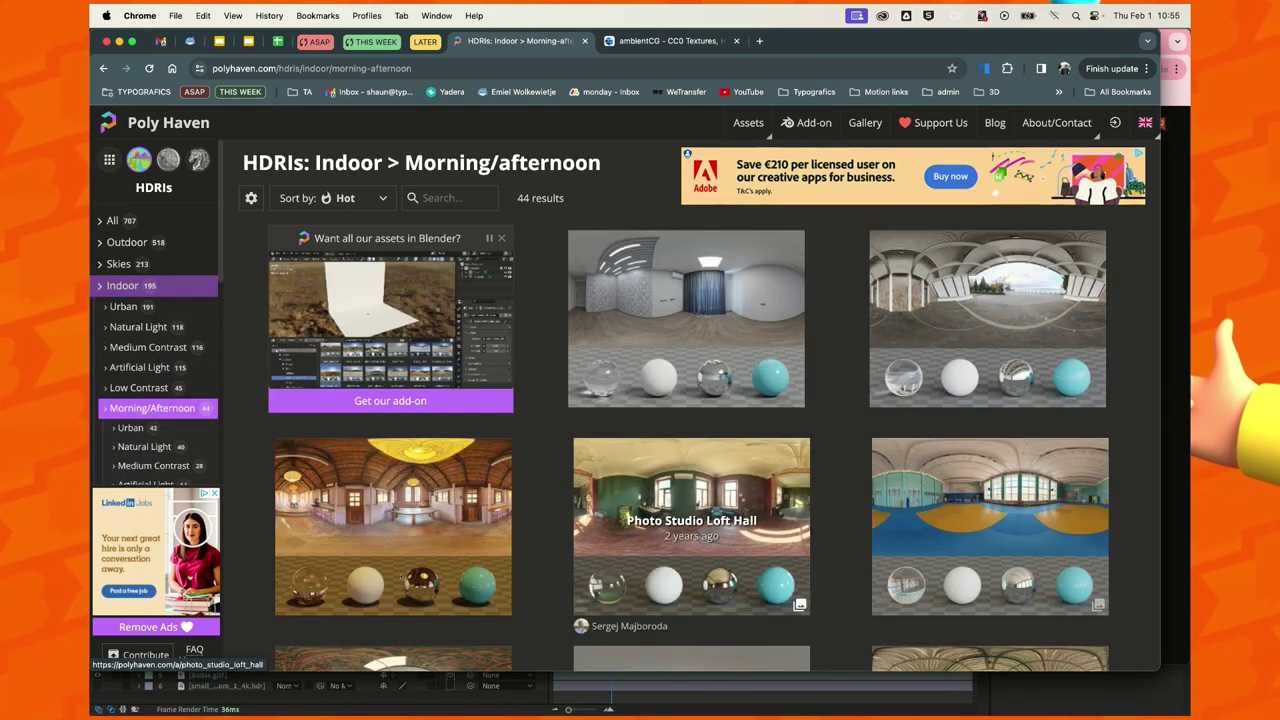
scroll(691, 500, down, 5)
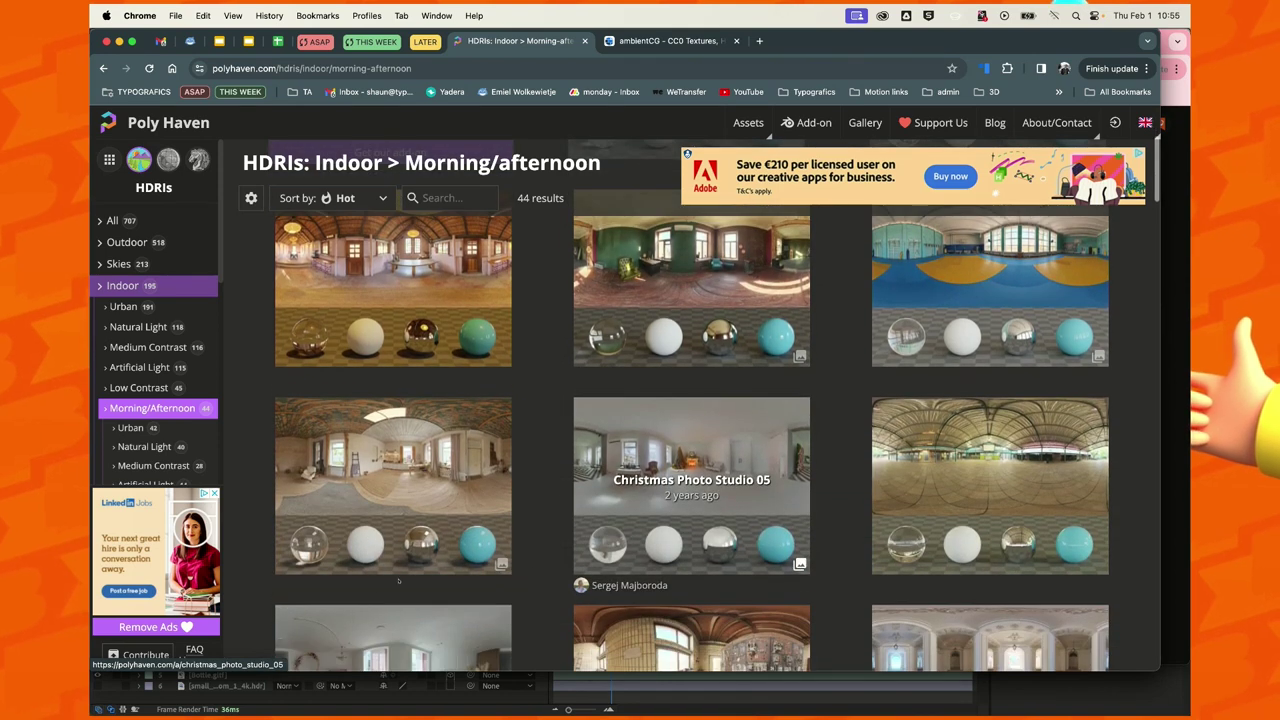
scroll(691, 500, down, 3)
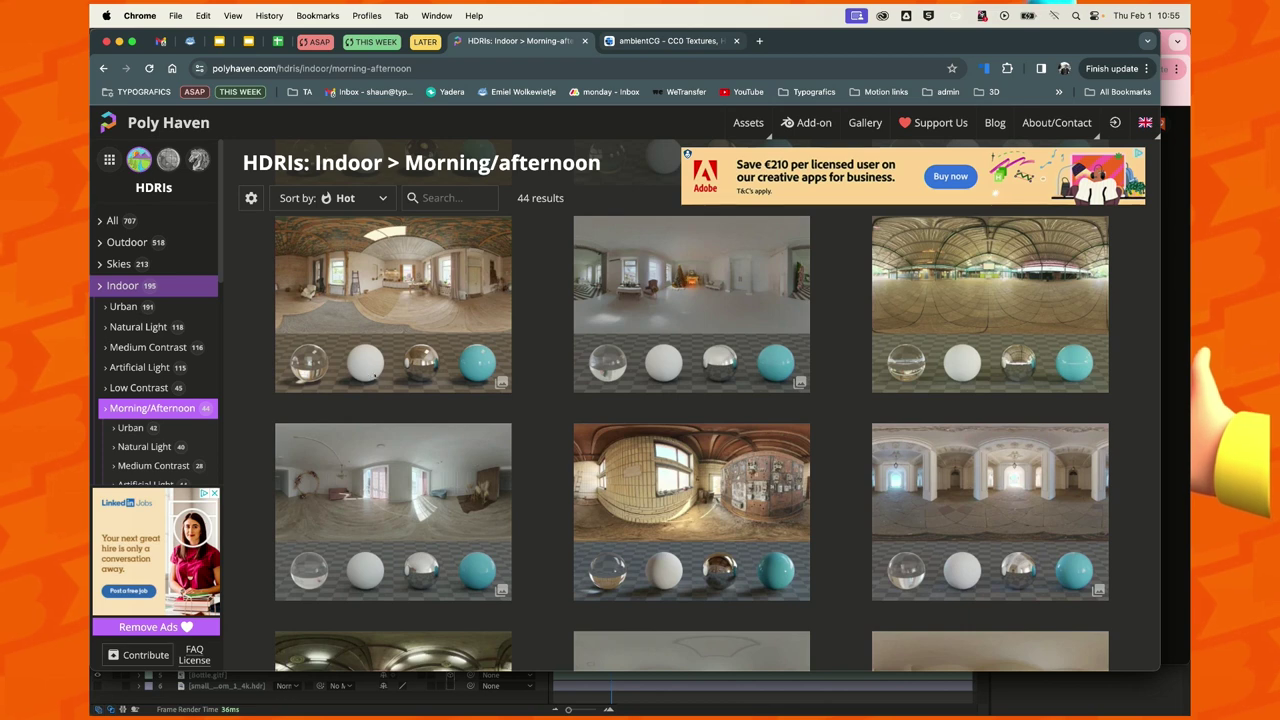
click(665, 41)
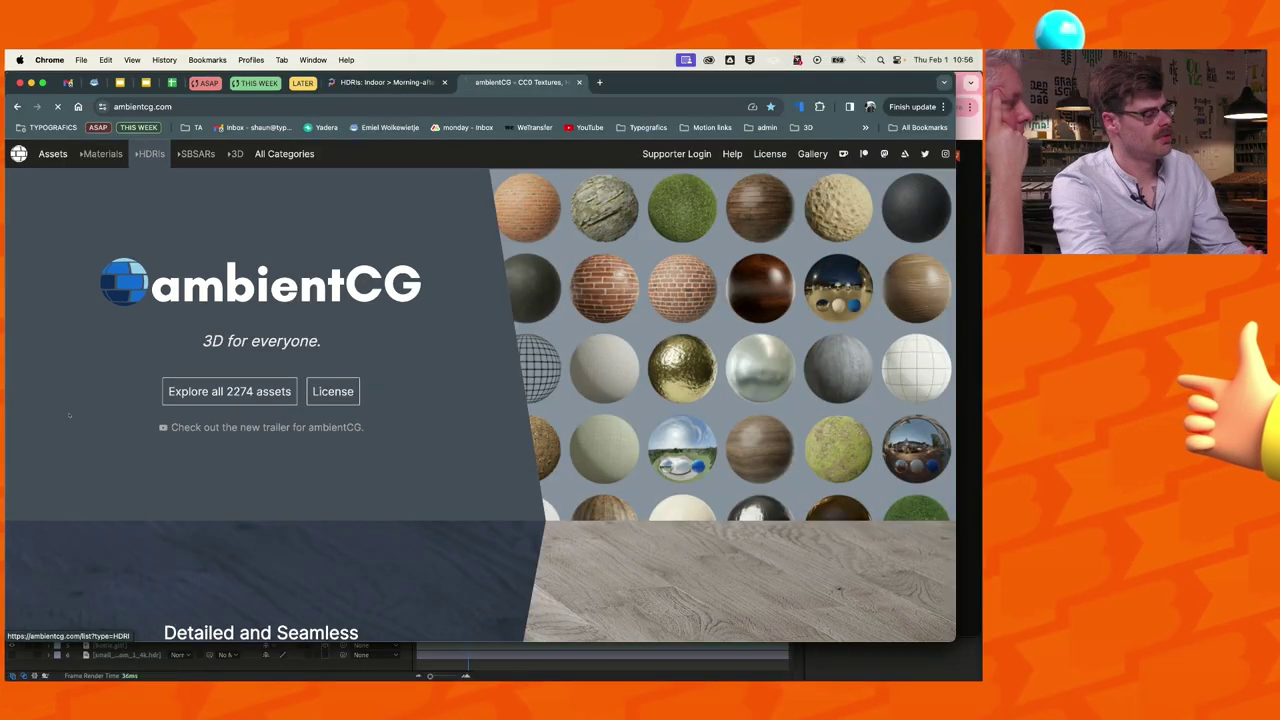
- Scroll through ambientCG's HDRI results, then bring After Effects back to the front
scroll(211, 541, down, 7)
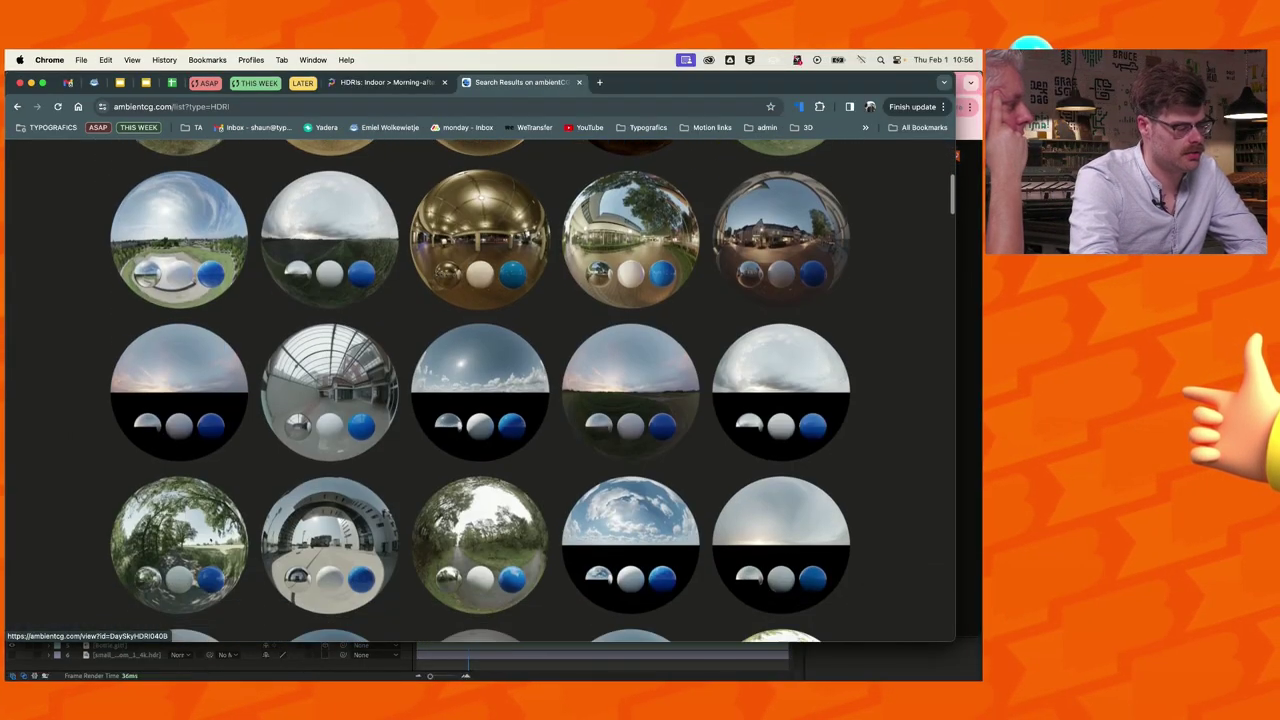
scroll(211, 541, down, 3)
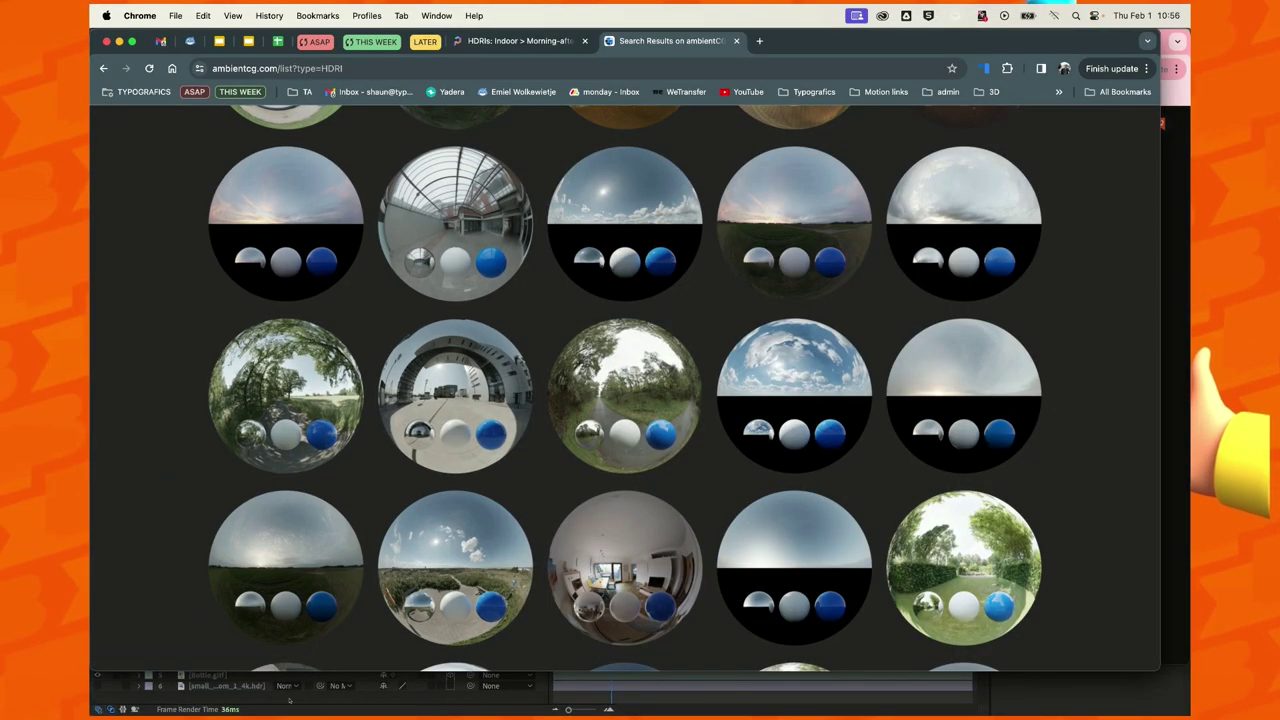
click(289, 700)
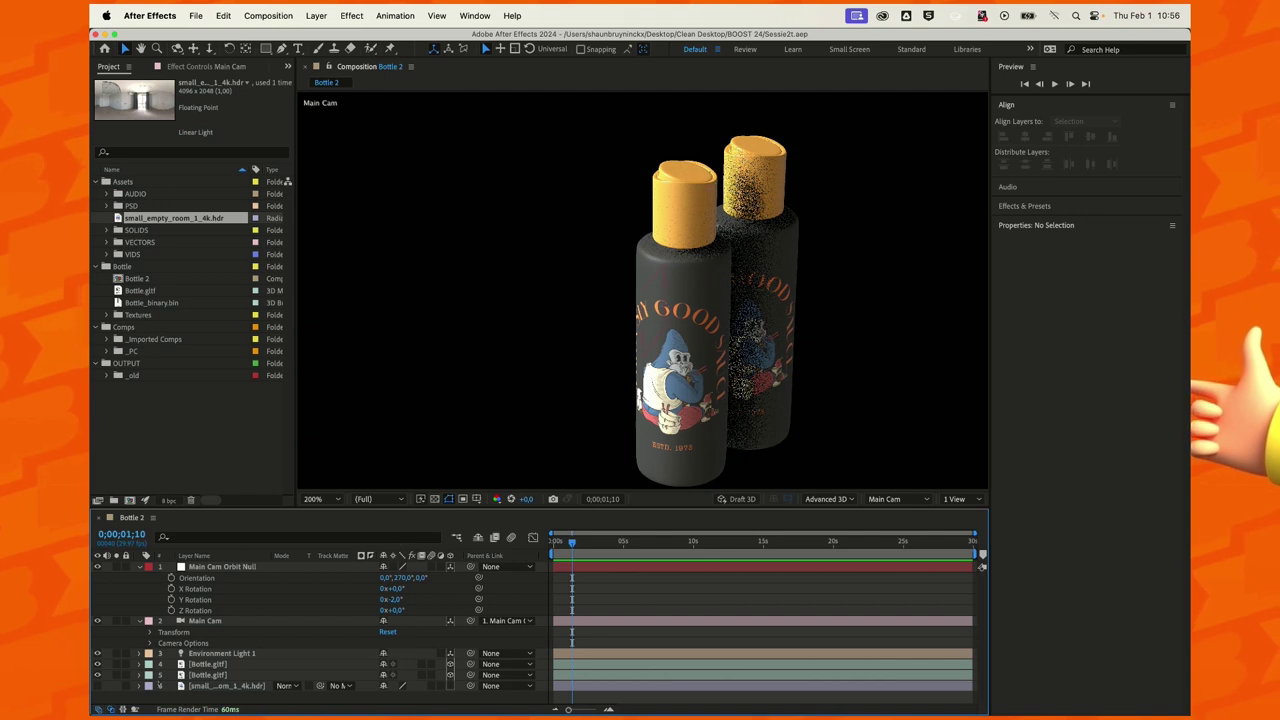
- Select the front bottle layer and apply the Hue/Saturation effect to it
key(KP_4)
key(KP_5)
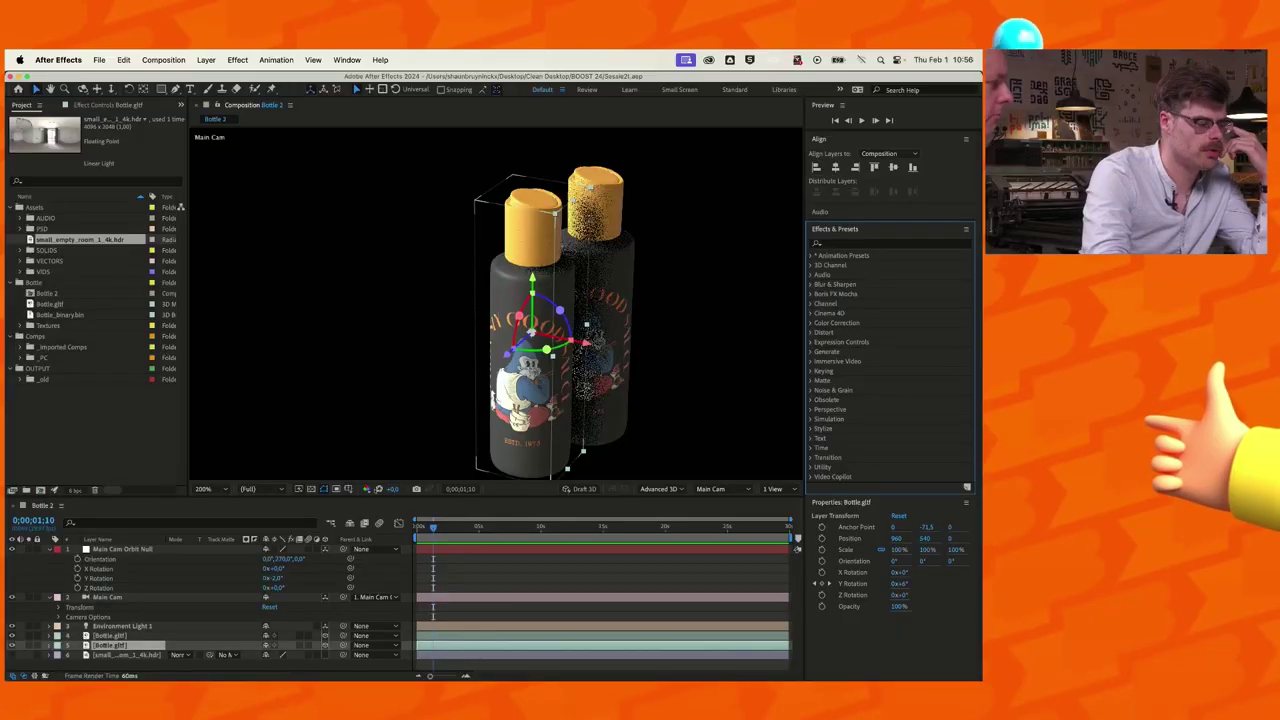
text(hue)
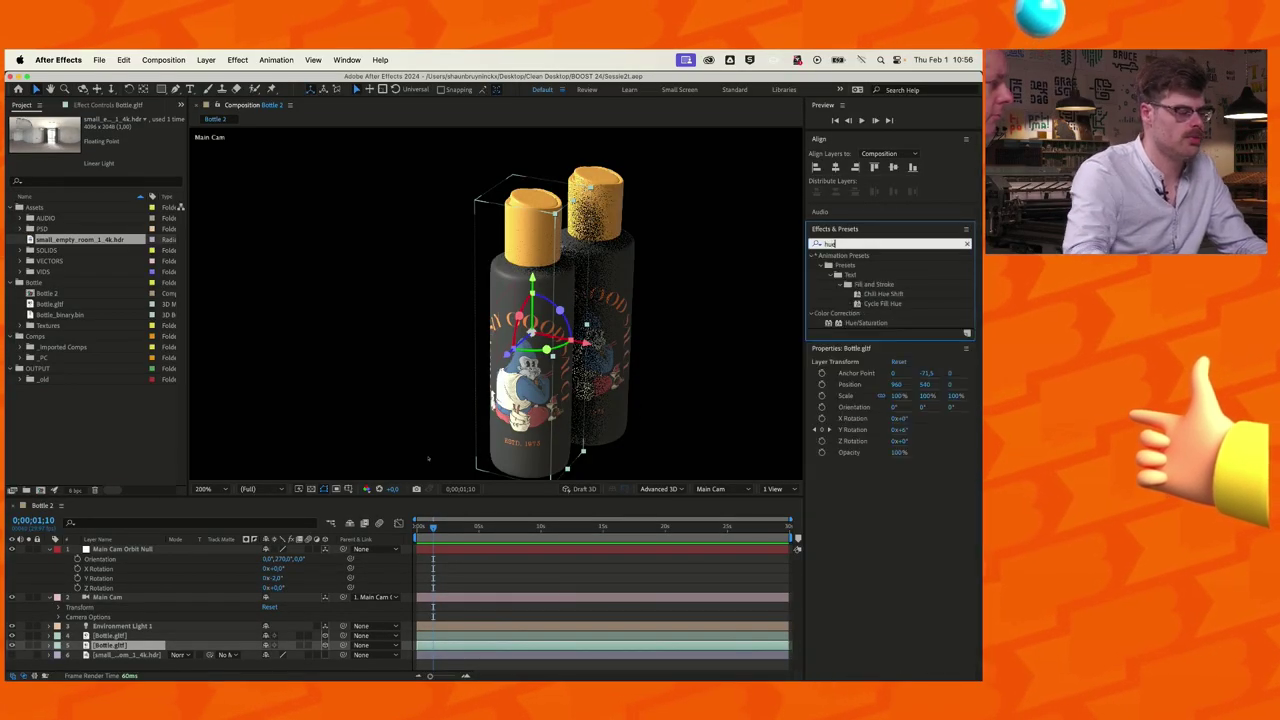
click(866, 323)
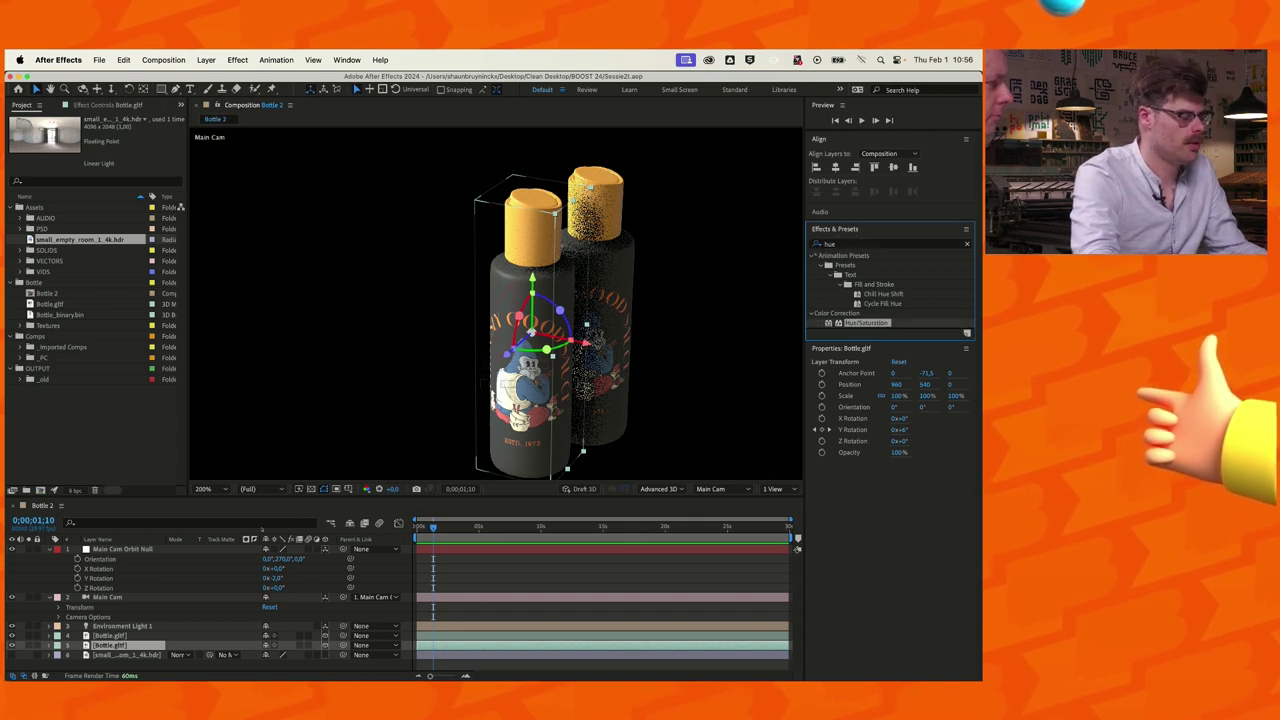
key(F2)
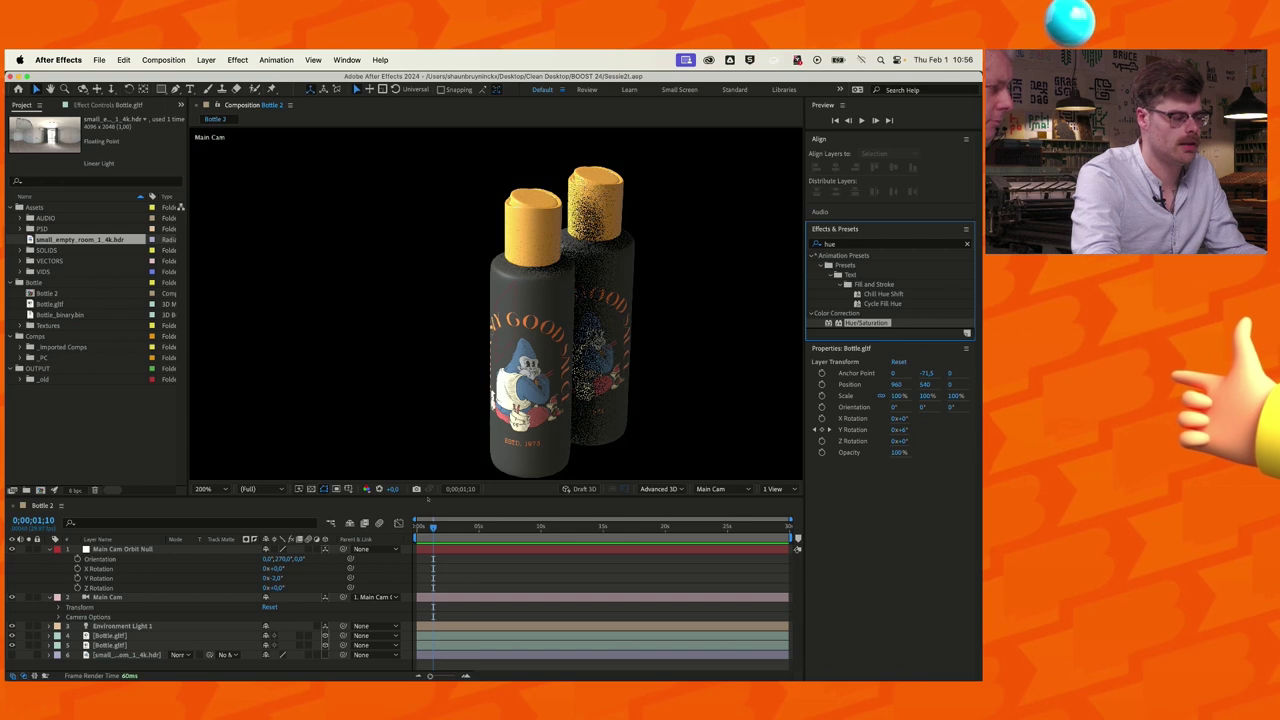
- Dismiss the 'layer does not support effects' error and open the 3D renderer list
click(110, 645)
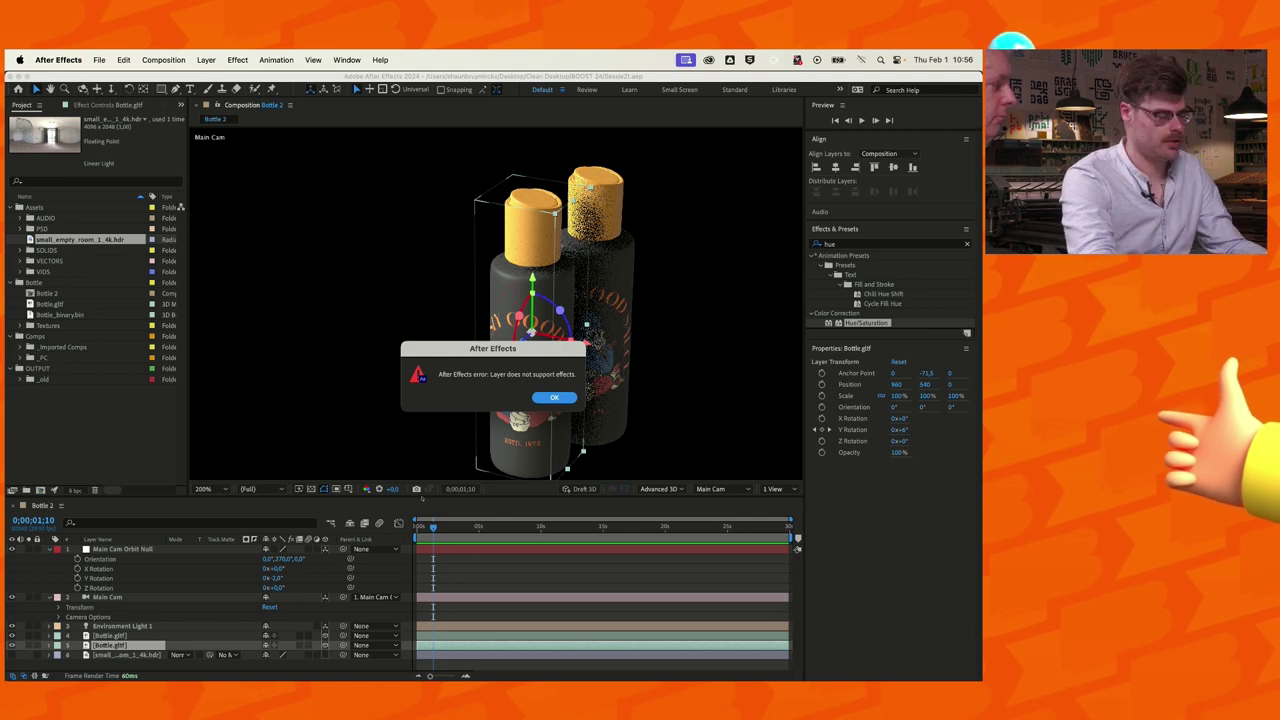
key(Return)
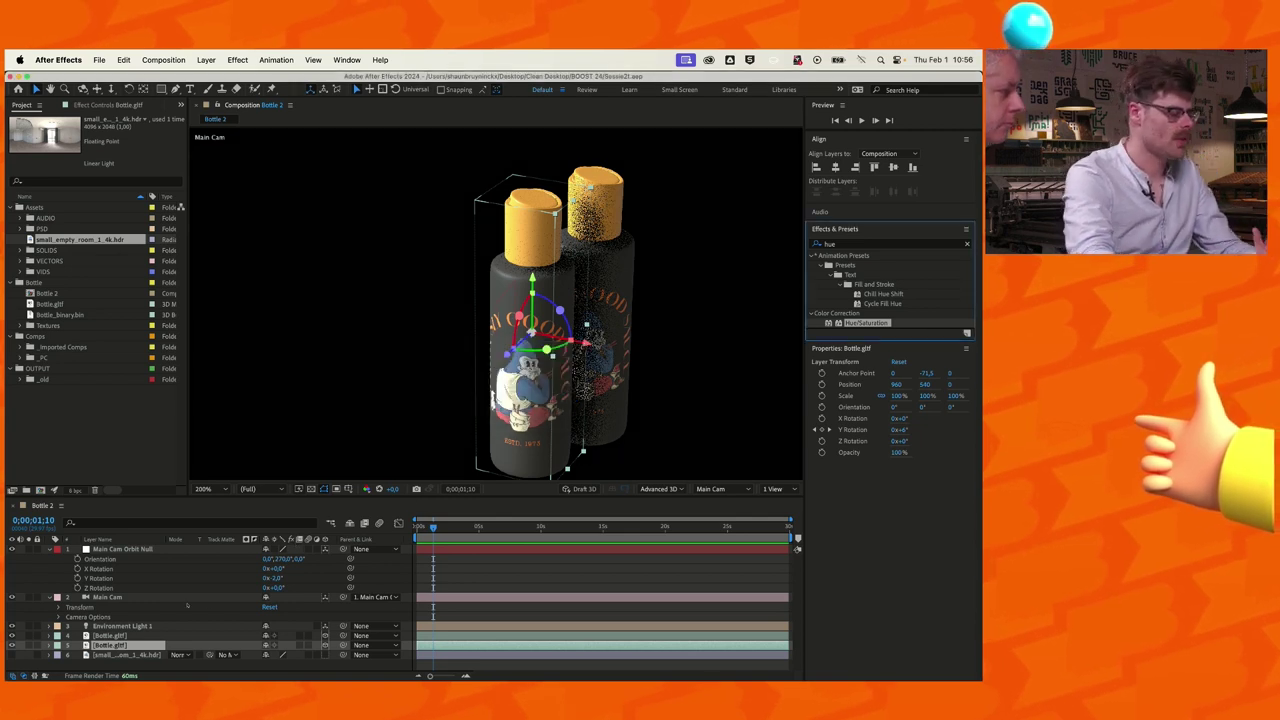
click(658, 489)
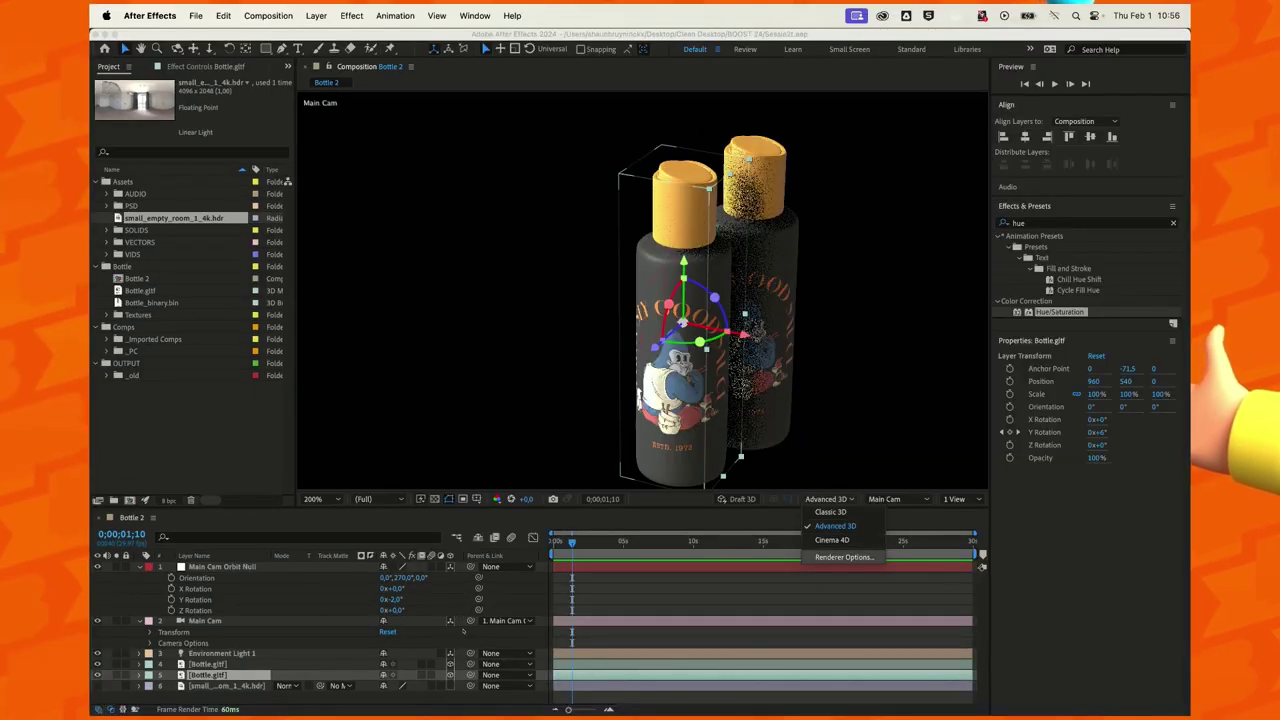
click(843, 557)
key(Return)
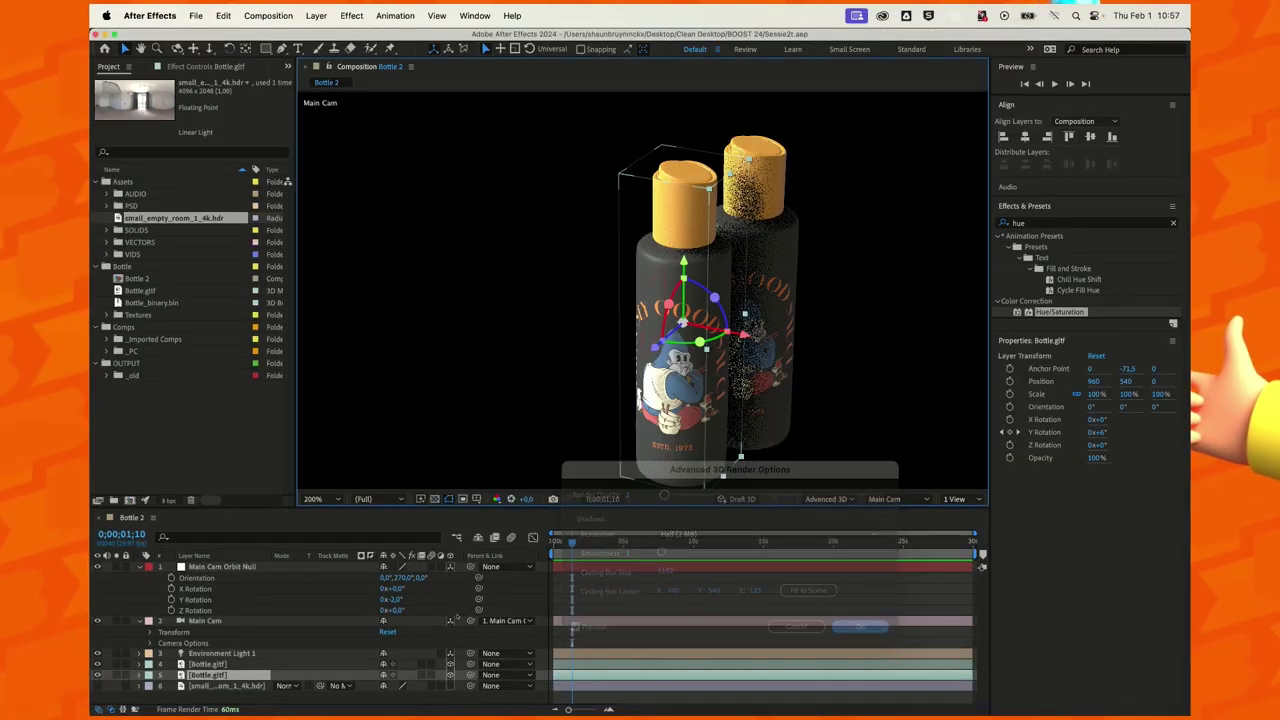
click(268, 15)
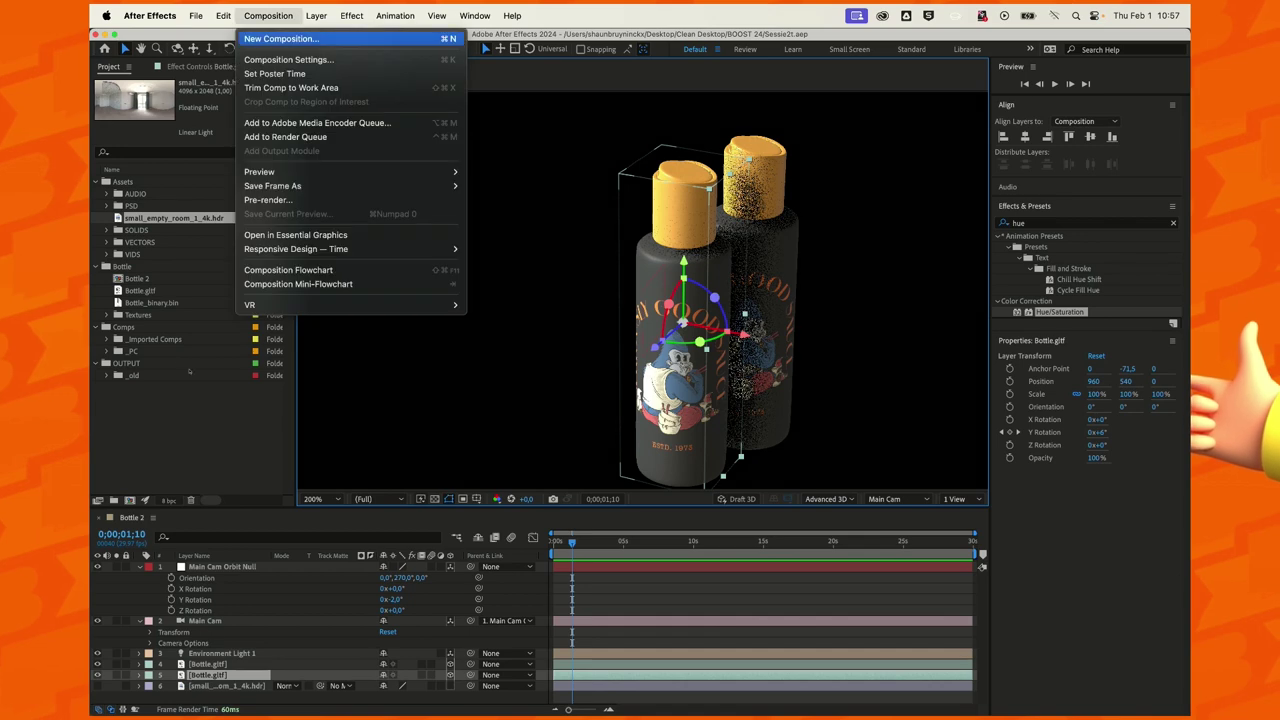
click(300, 60)
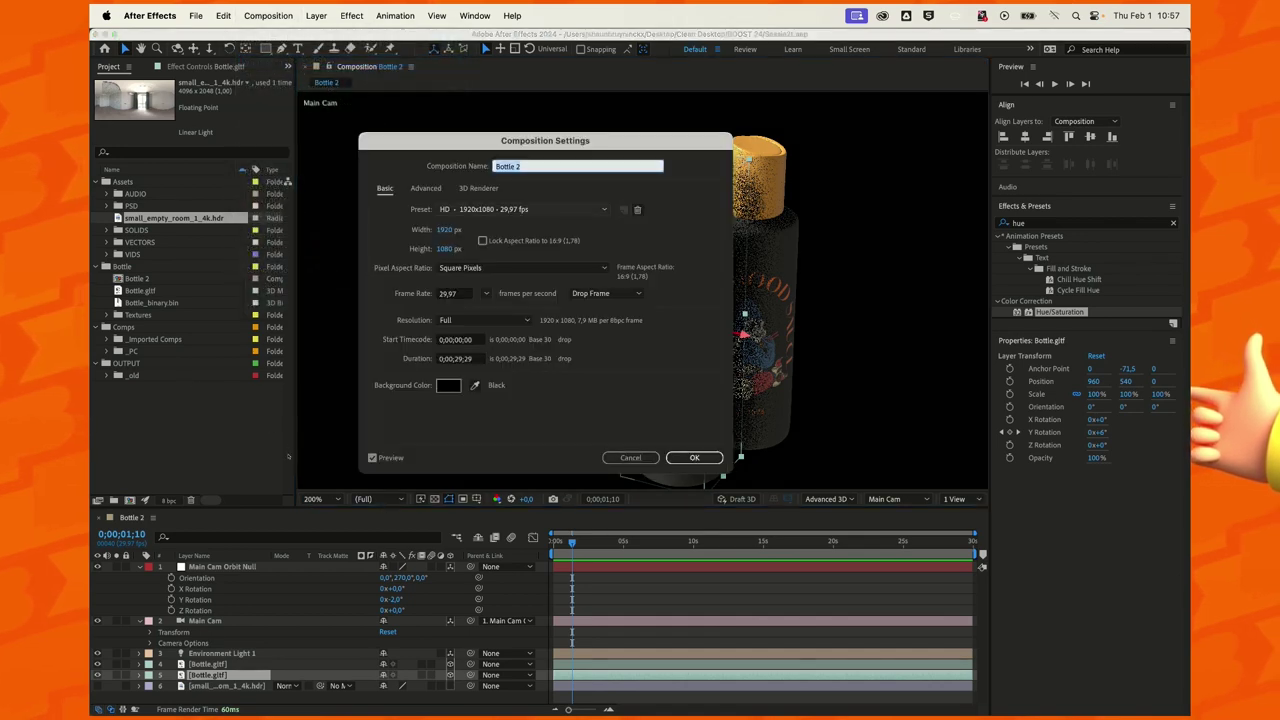
click(478, 188)
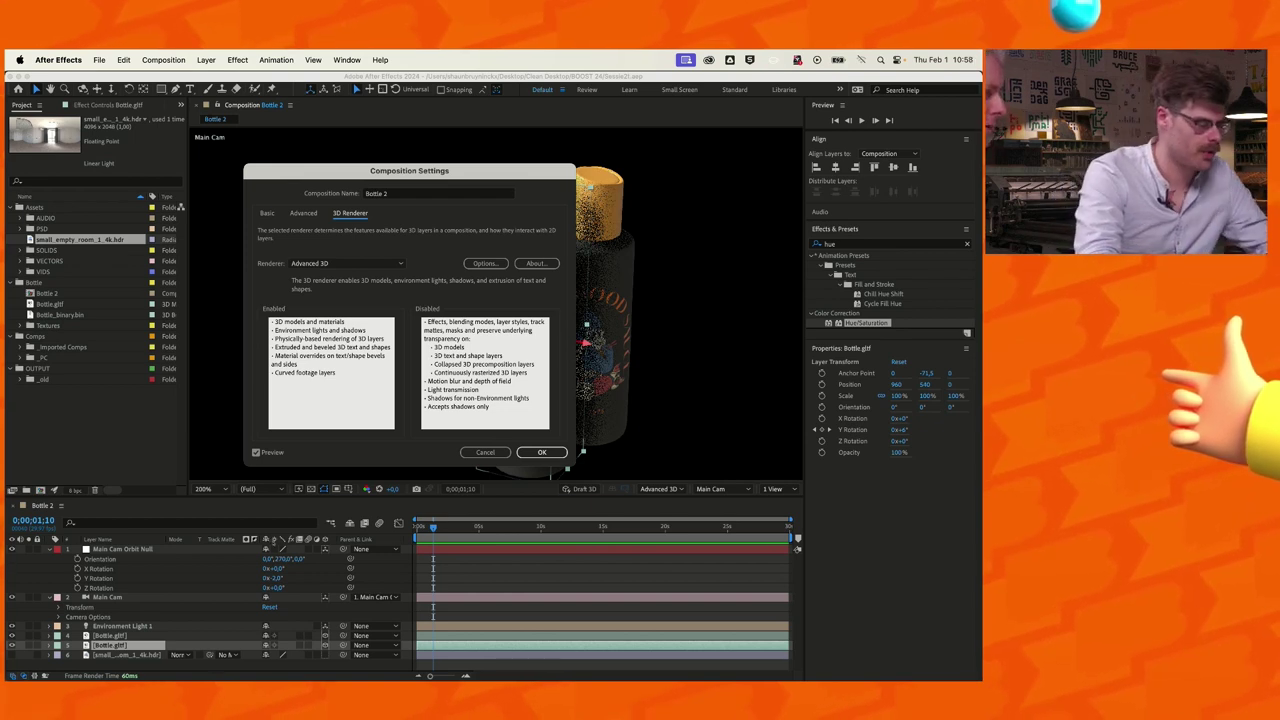
key(Return)
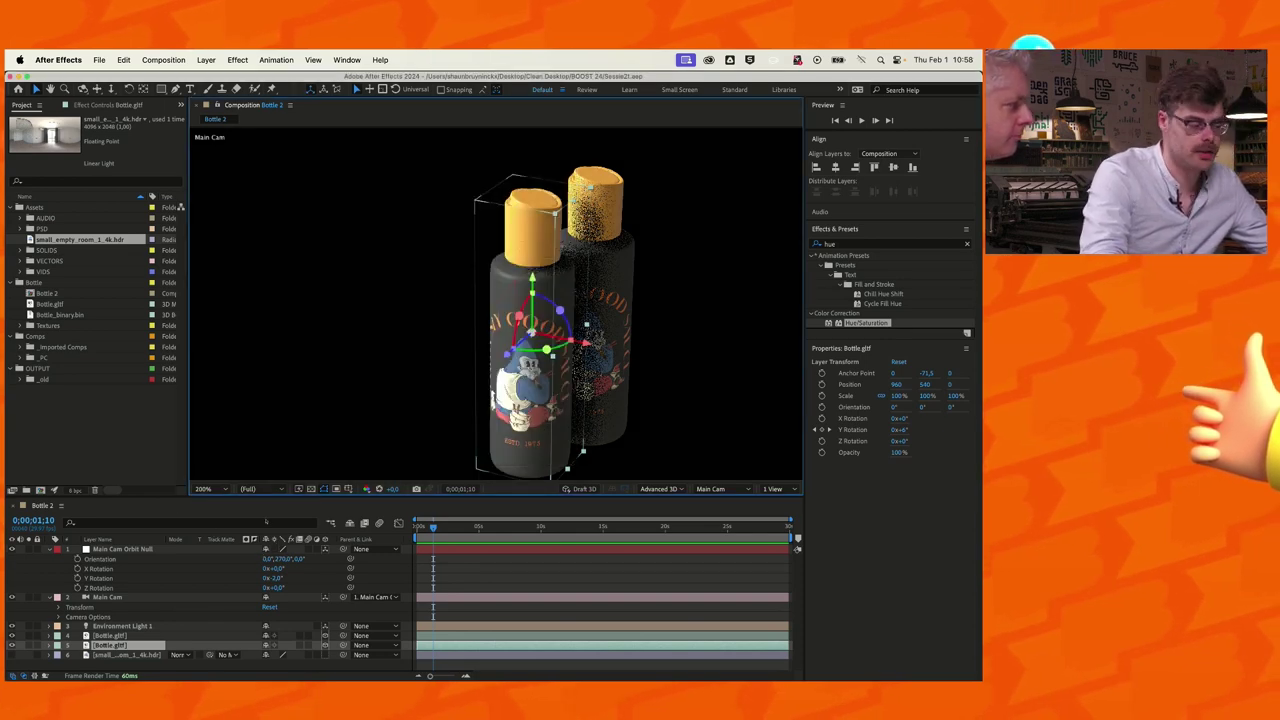
- At 0;00;04;19, add a white text layer reading 'Buy now'
key(space)
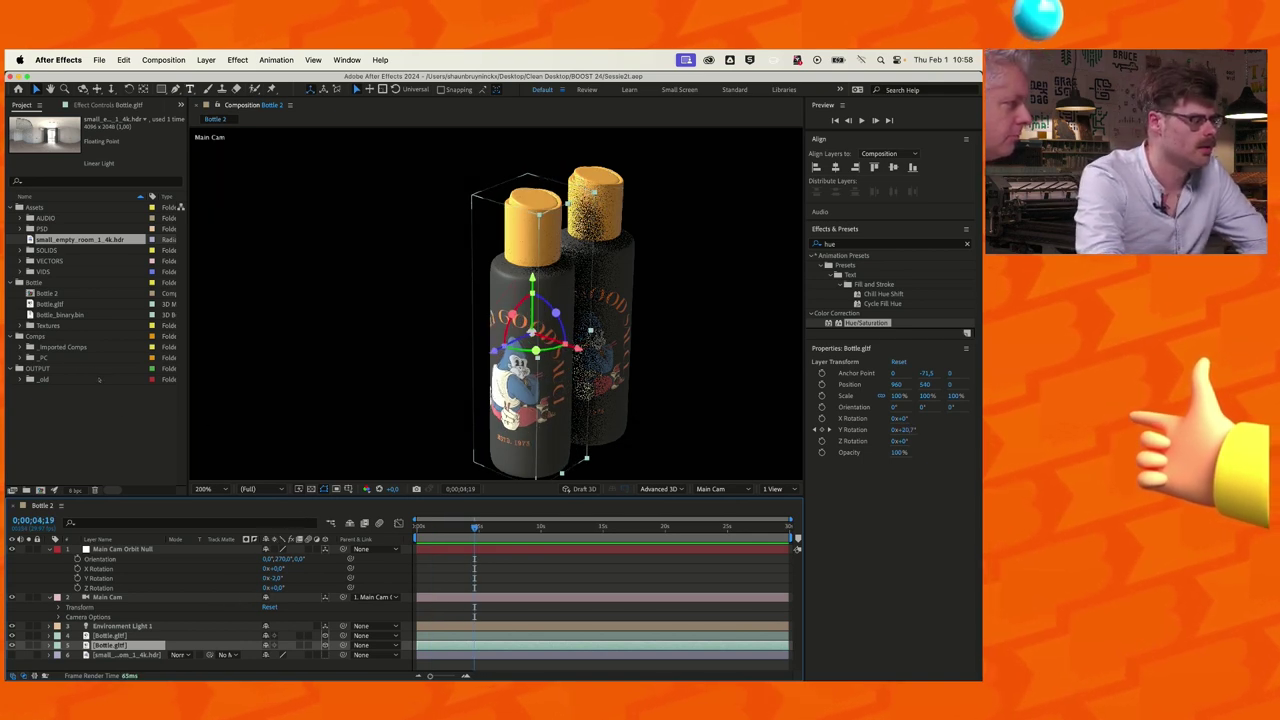
key(ctrl+t)
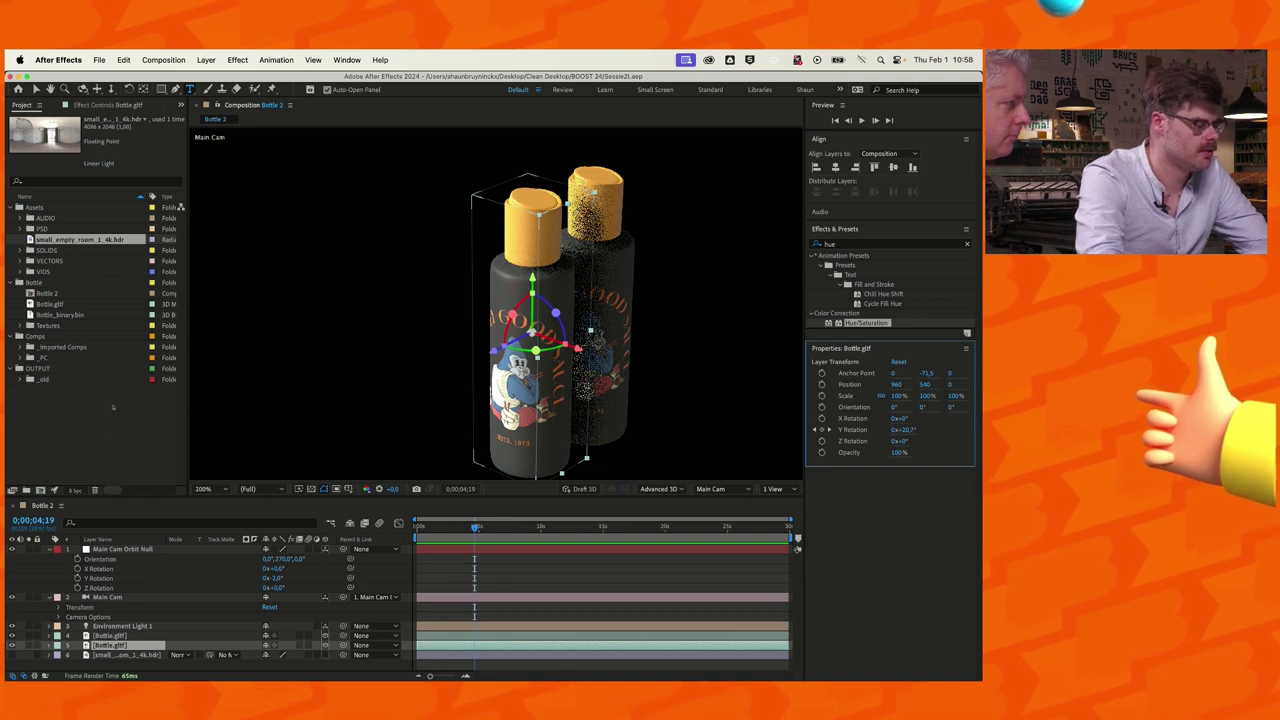
key(ctrl+alt+shift+t)
text(B)
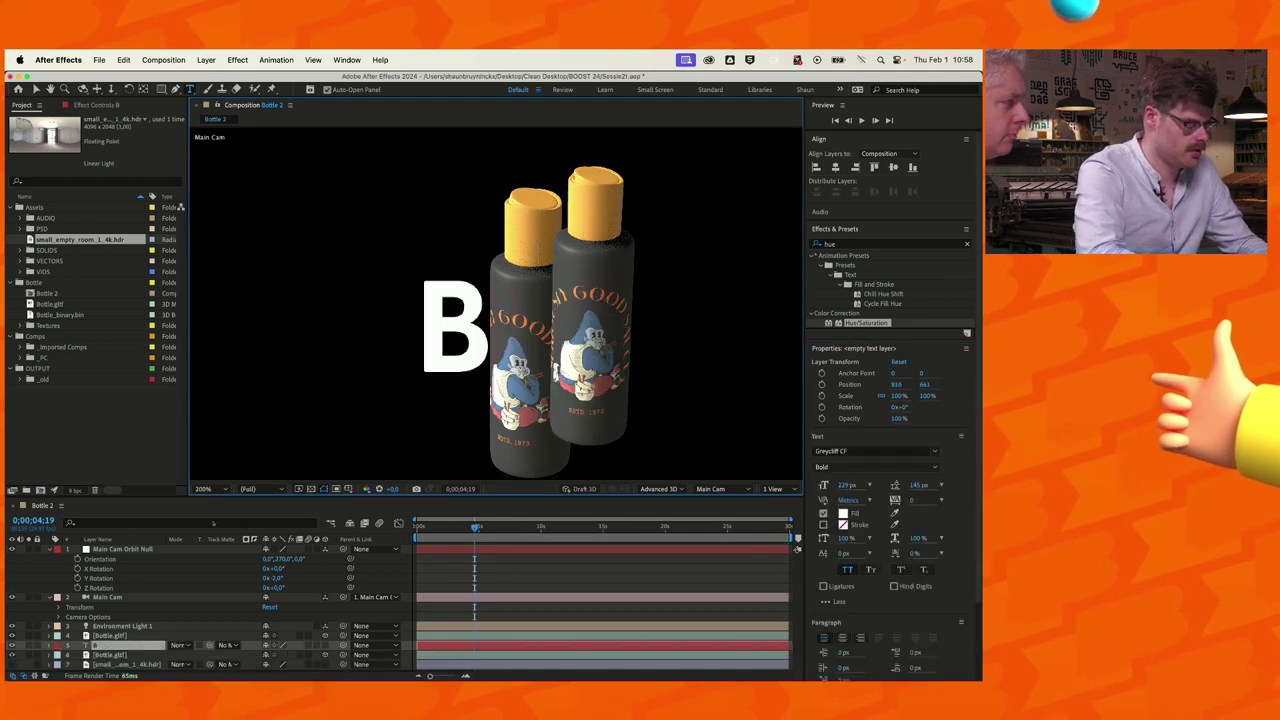
text(uy now)
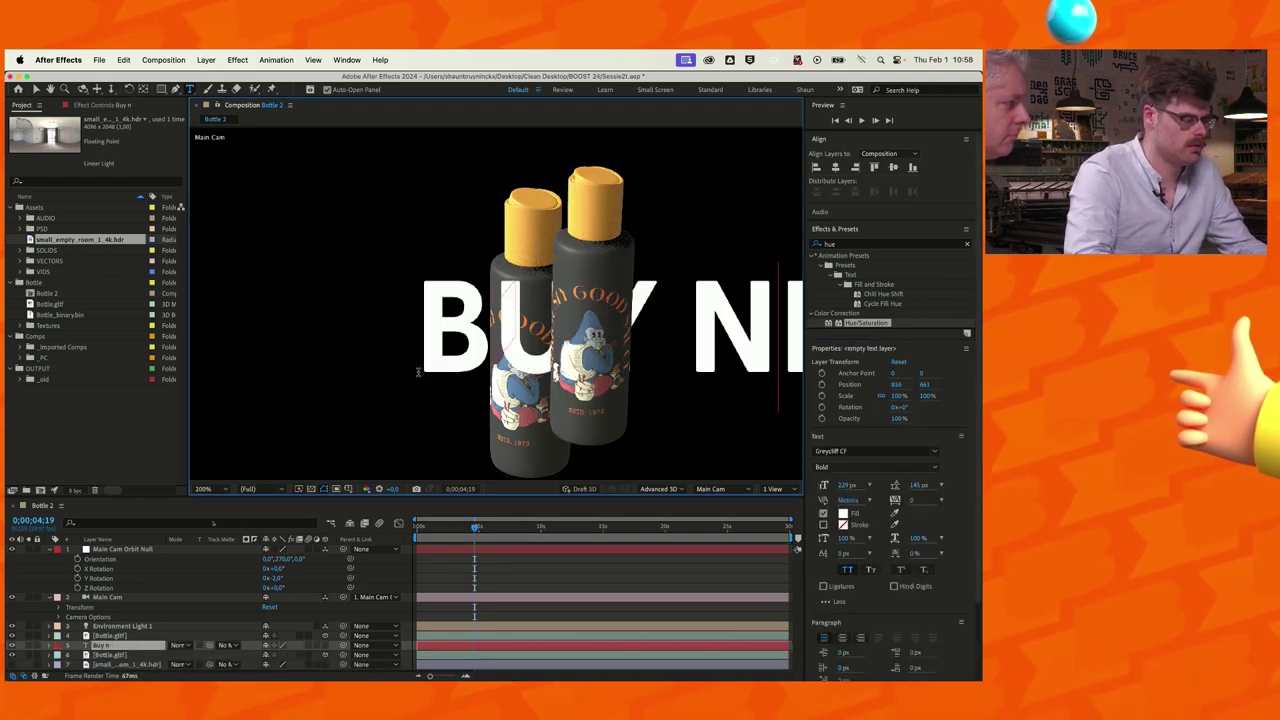
key(Escape)
key(v)
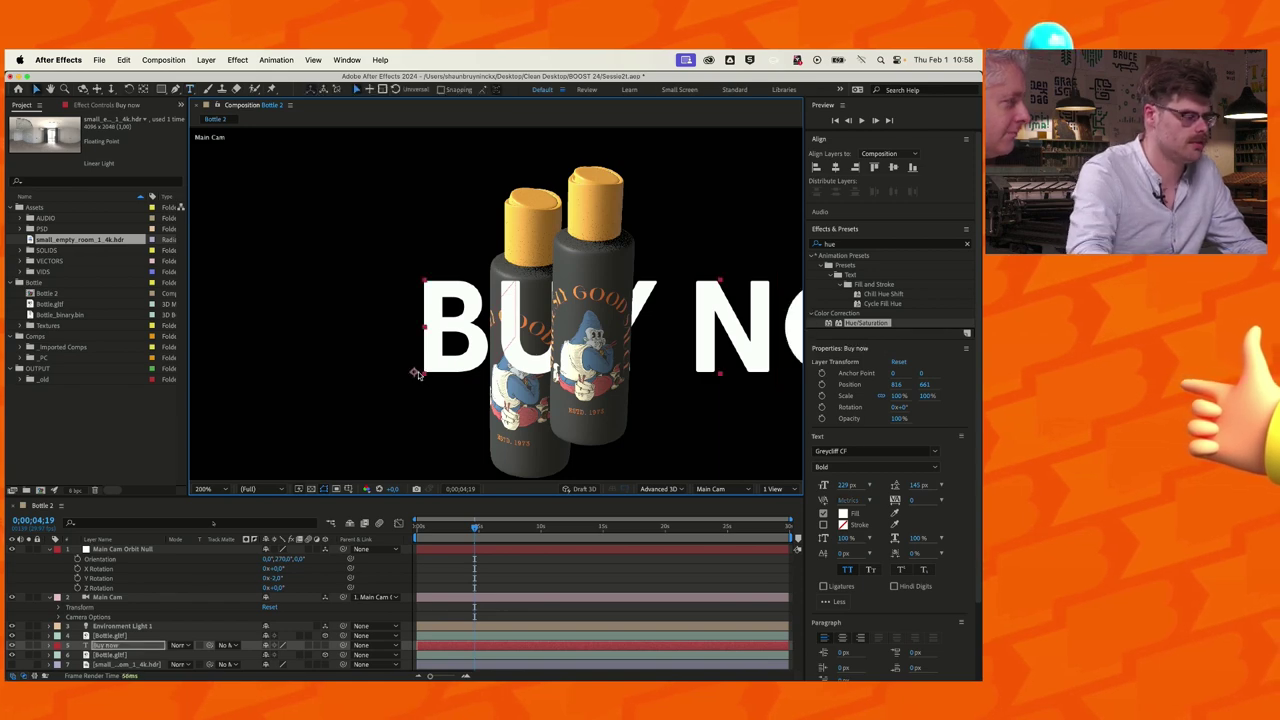
- Shift the Buy now text slightly left to Position 975, 661, 0
key(slash)
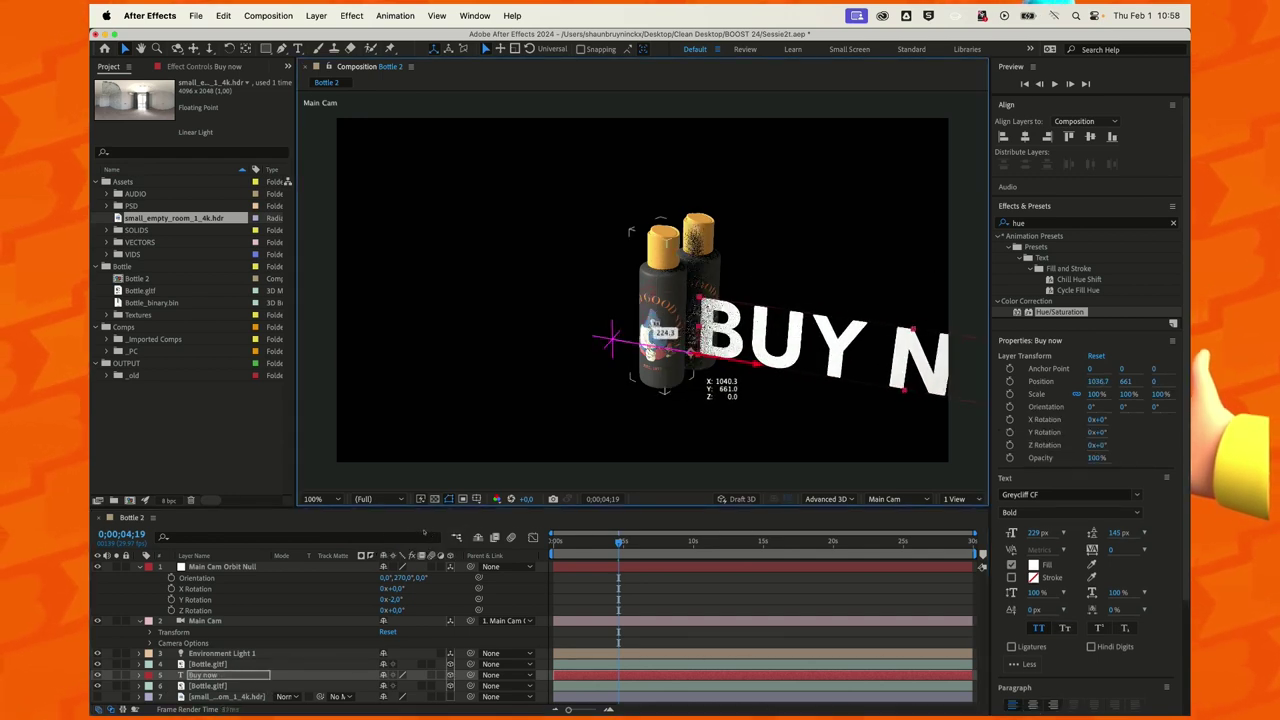
key(period)
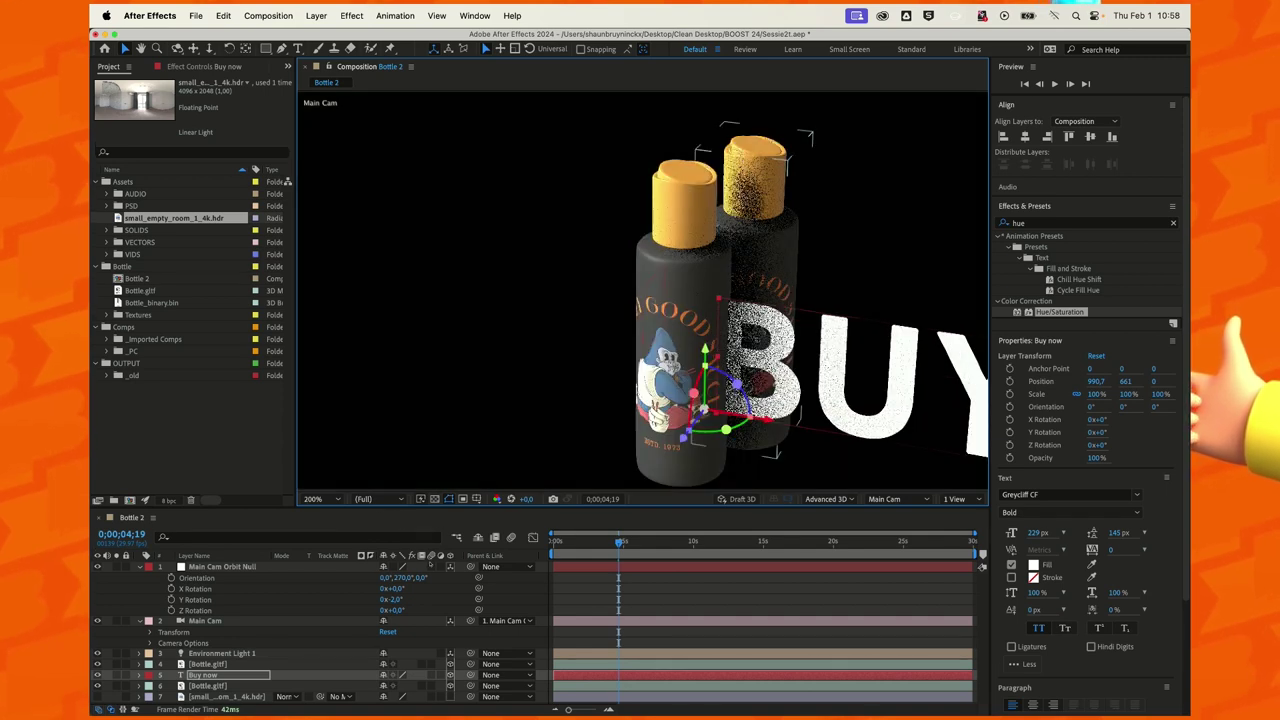
drag(740, 418, 726, 404)
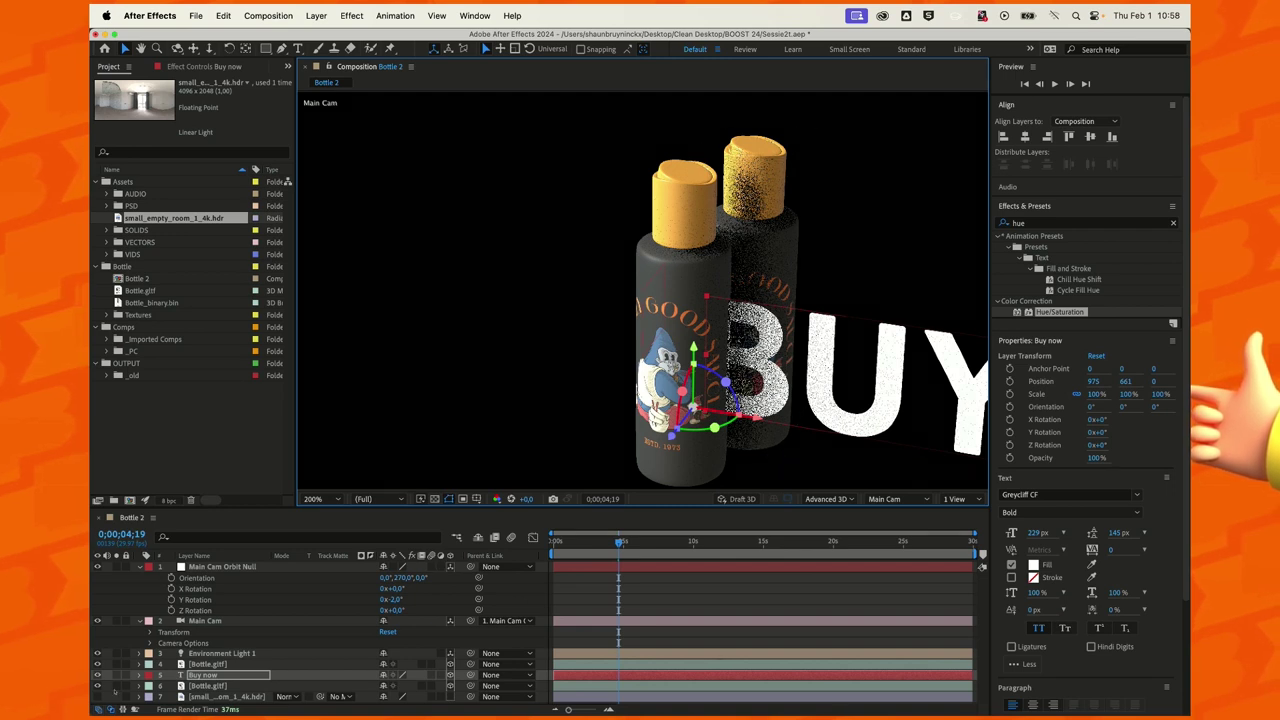
key(ctrl+grave)
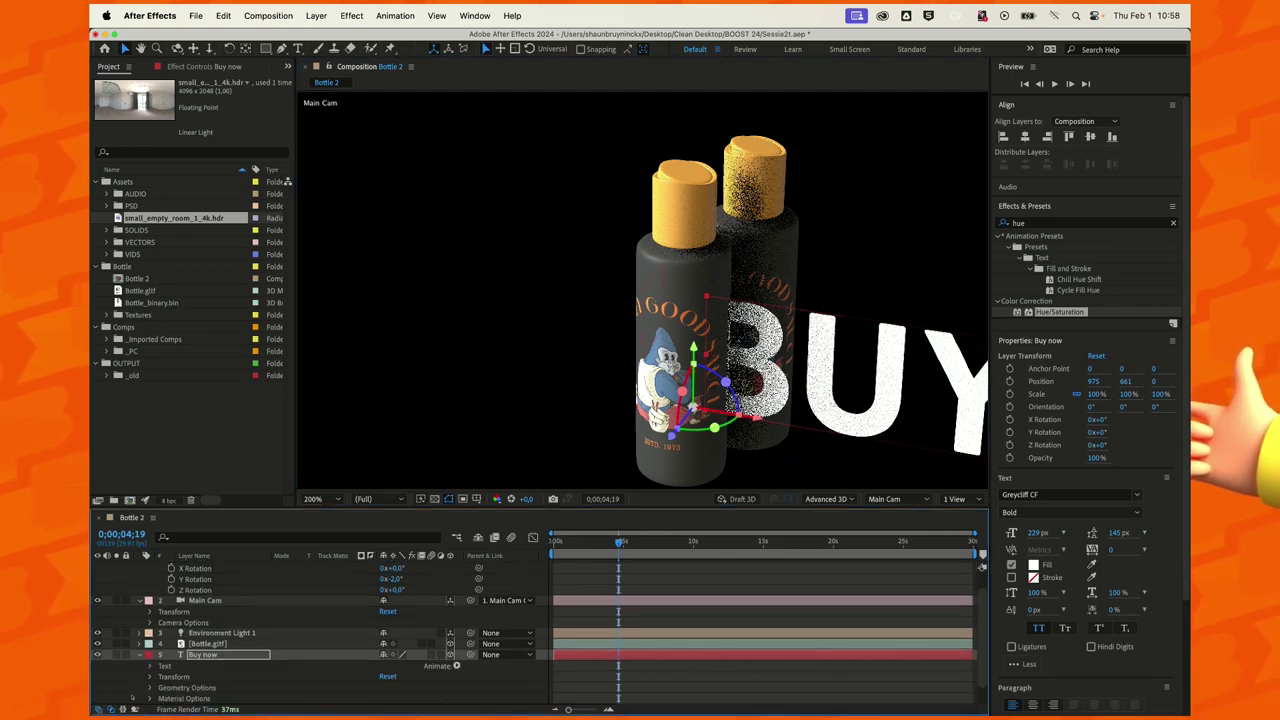
- Set the Buy now text's Bevel Depth to 9,9 and Extrusion Depth to 39,0
scroll(125, 692, down, 2)
click(150, 666)
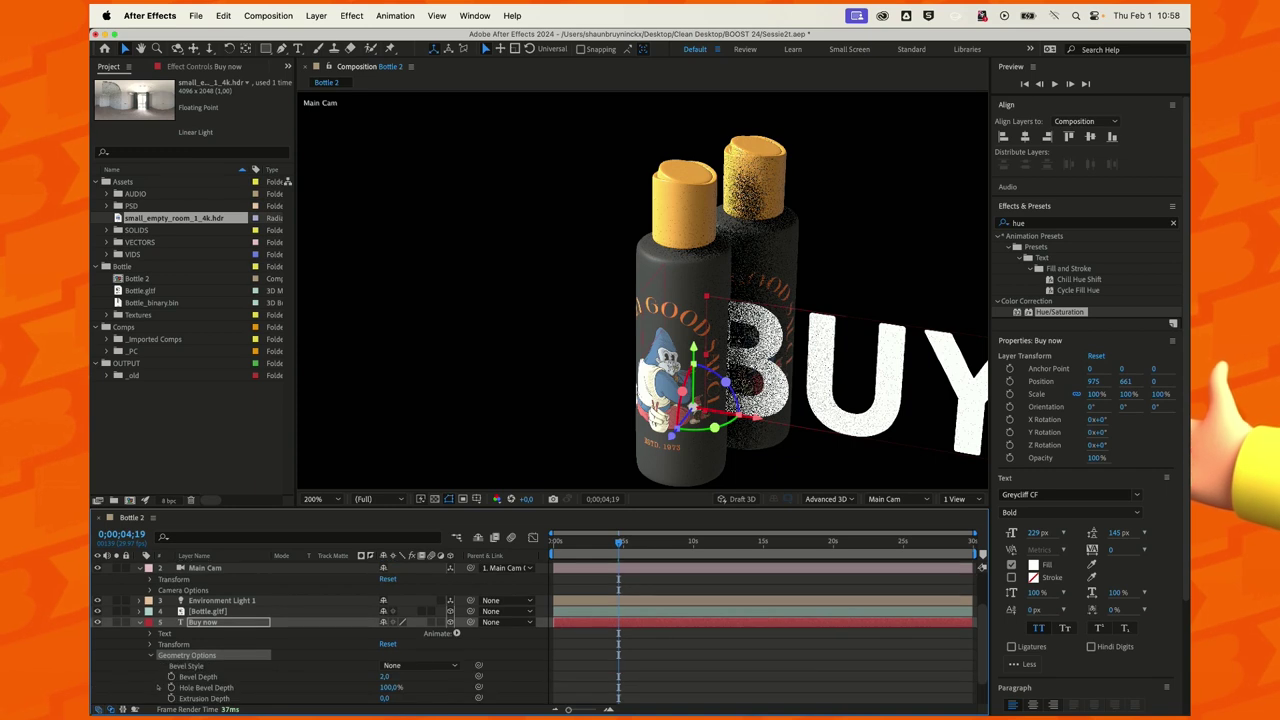
drag(384, 676, 395, 676)
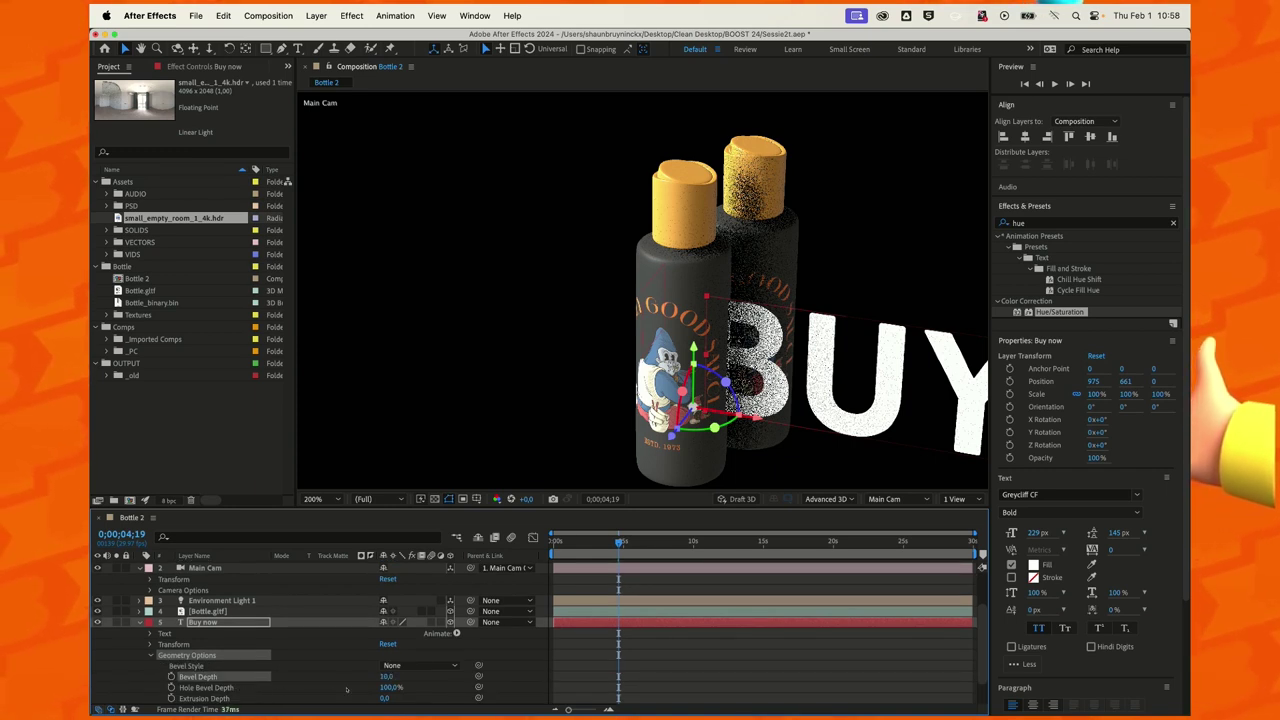
drag(346, 690, 431, 684)
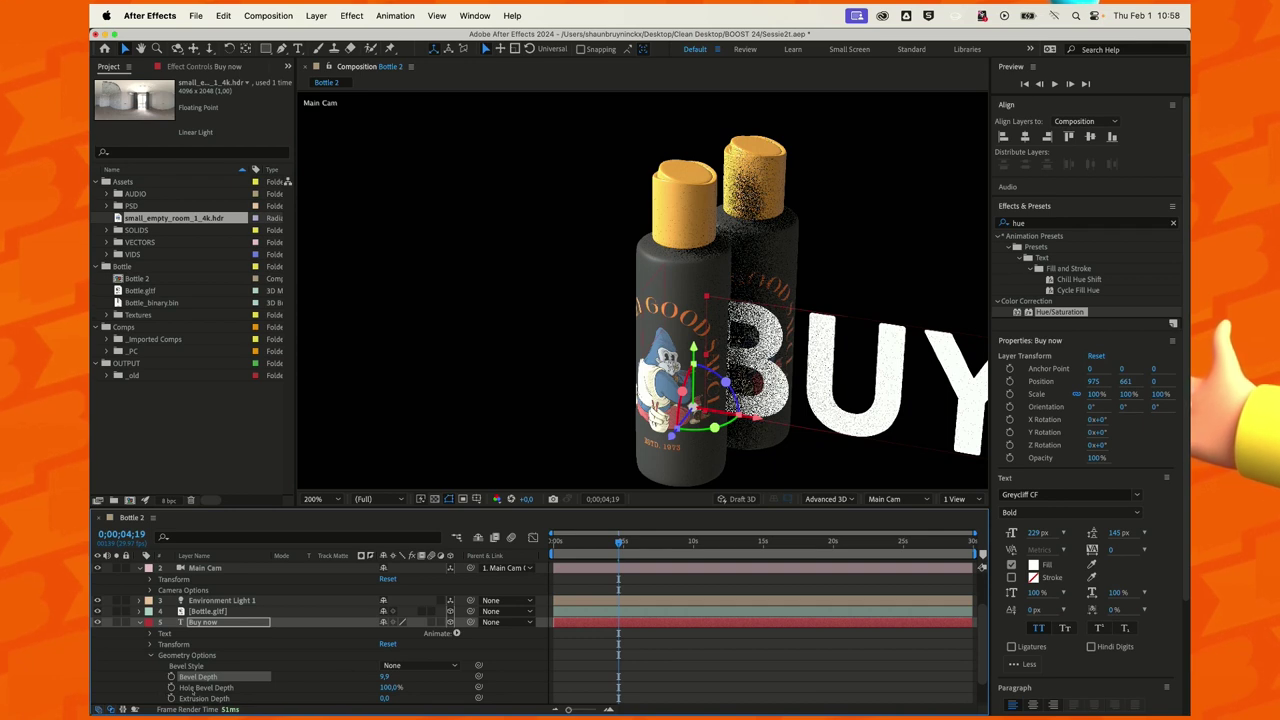
scroll(199, 690, down, 1)
drag(240, 698, 259, 696)
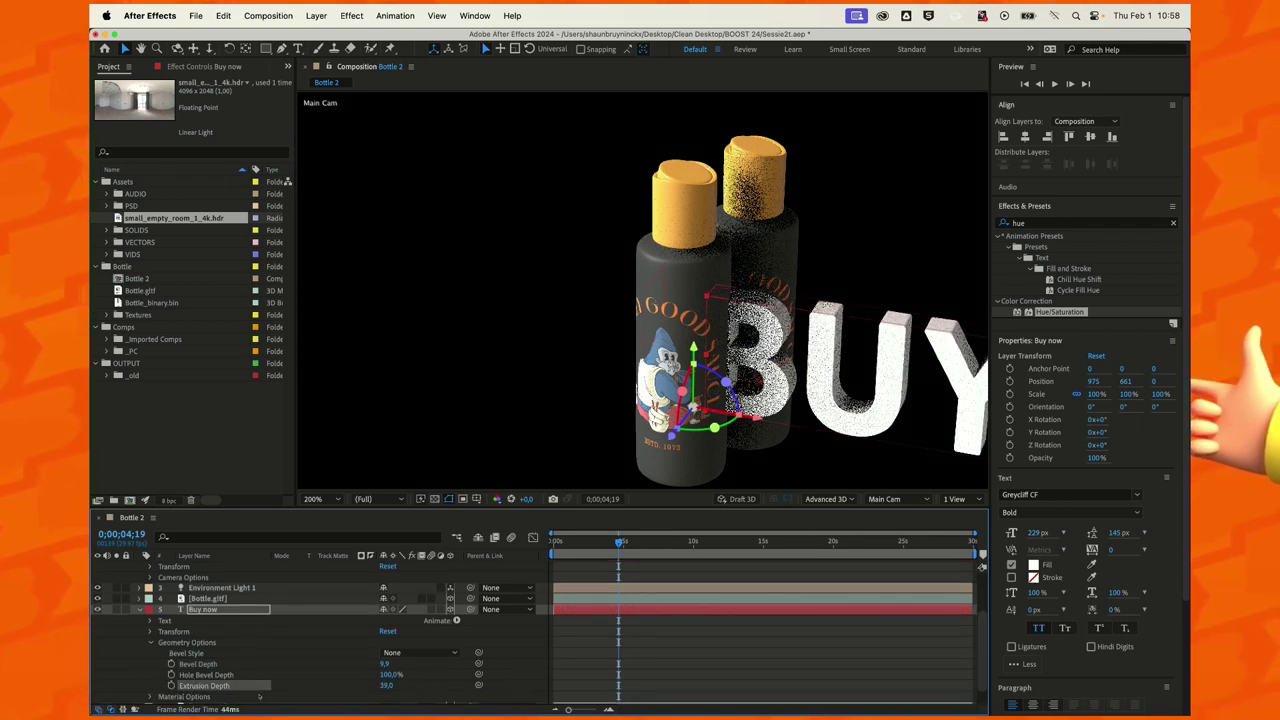
click(390, 646)
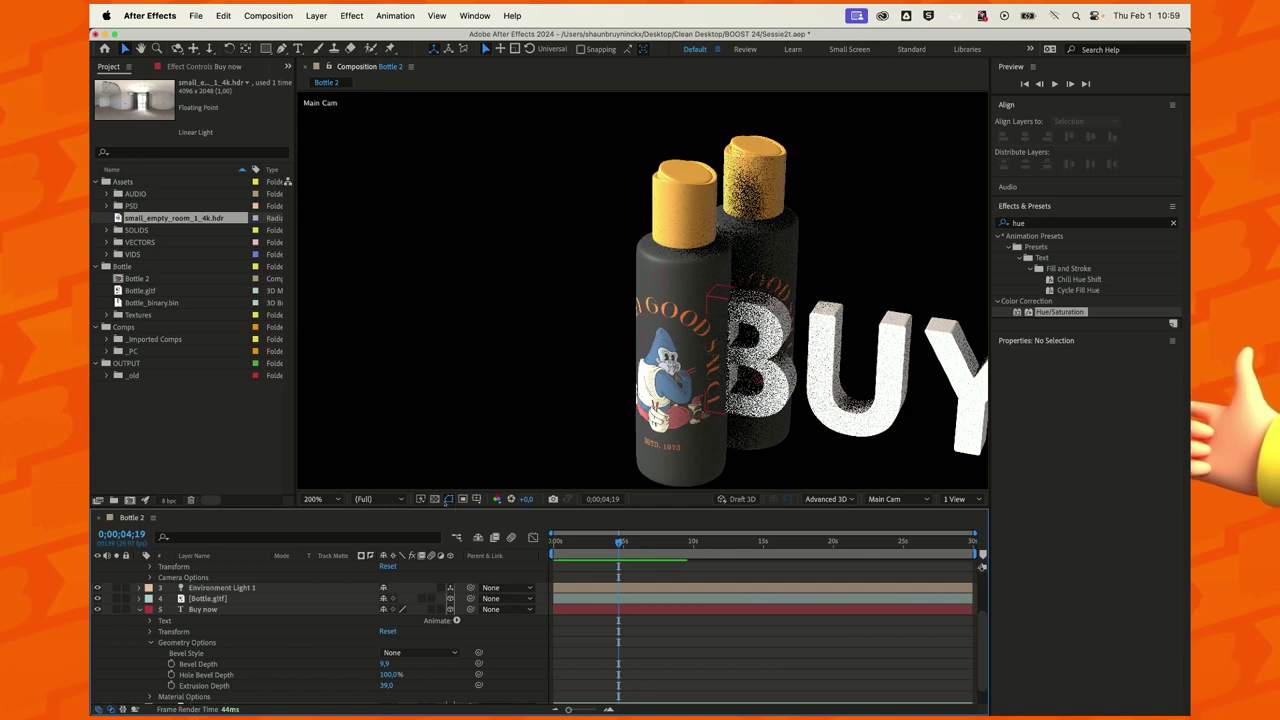
- Delete the Buy now text layer and play from the current frame
click(202, 609)
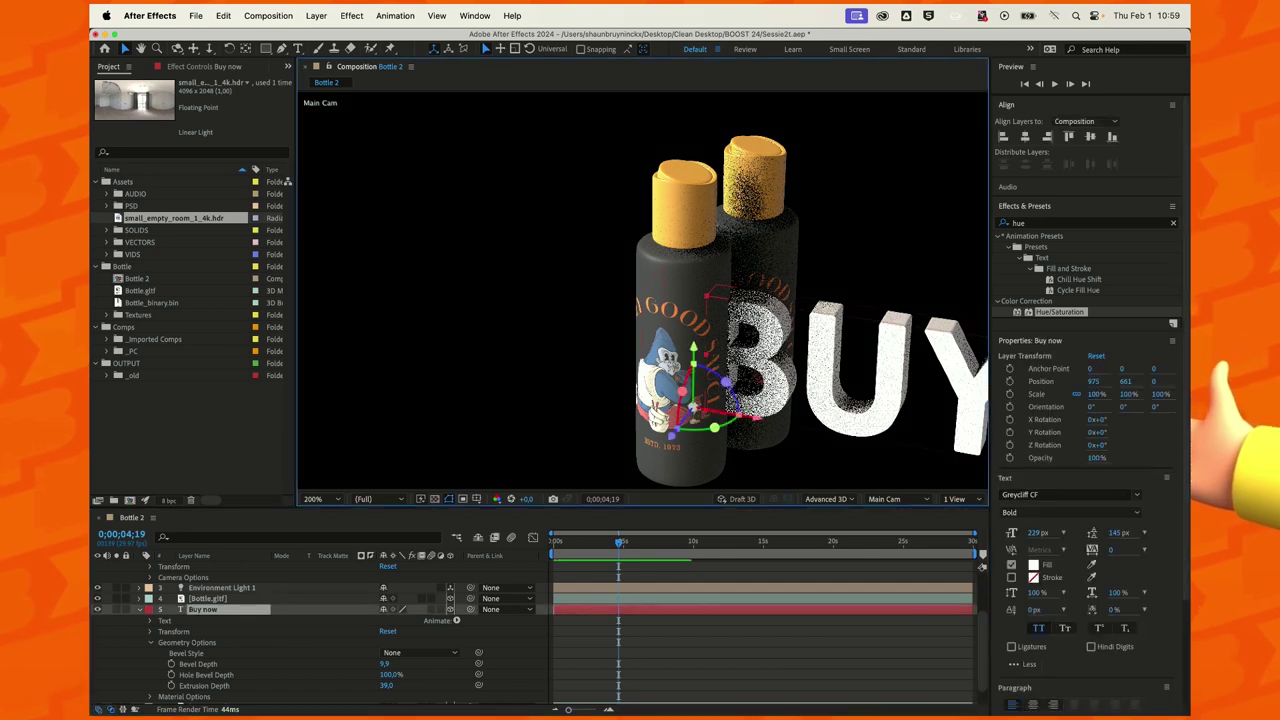
key(Delete)
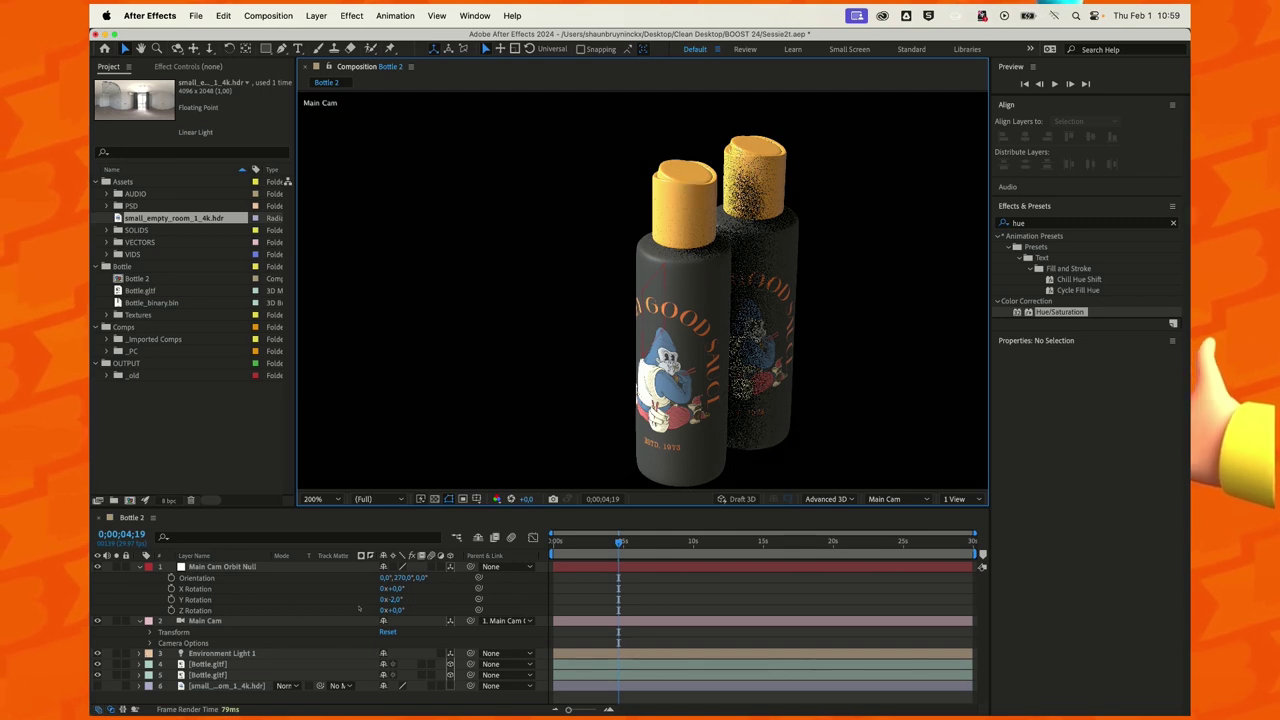
key(space)
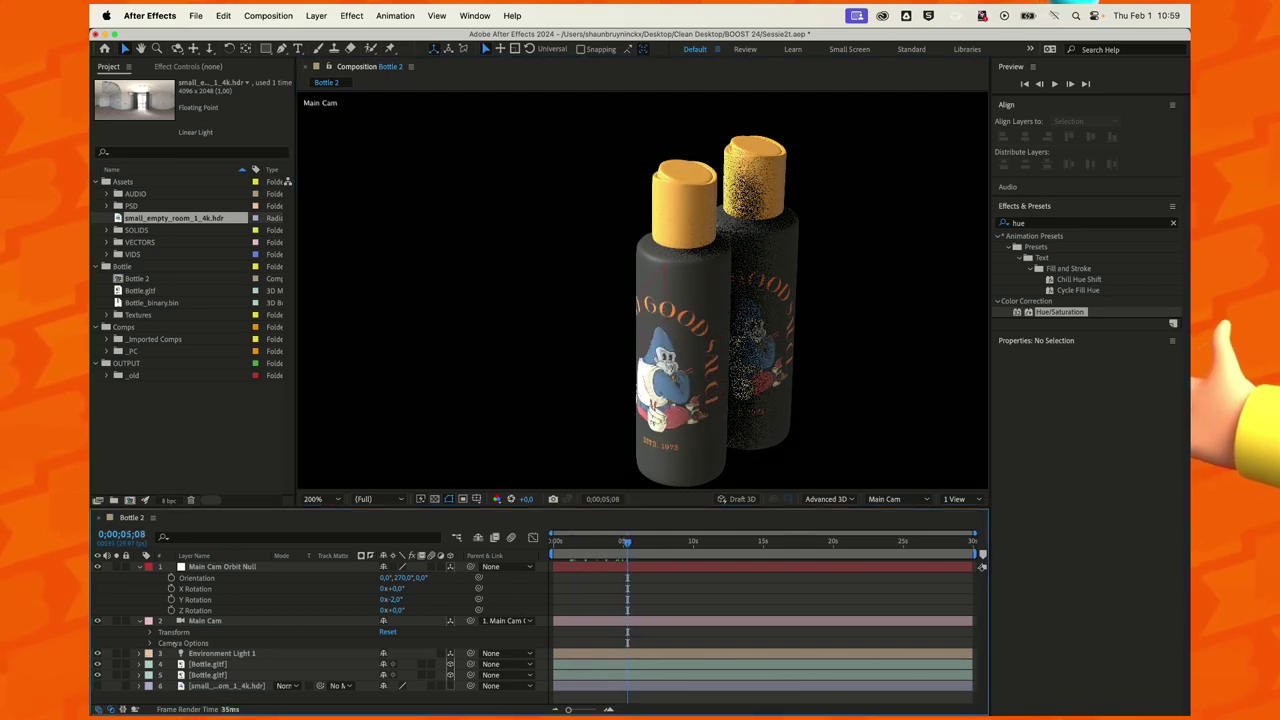
- Tilt the Main Cam Orbit Null, then return its orientation to 0°, 270°, 0°
click(340, 566)
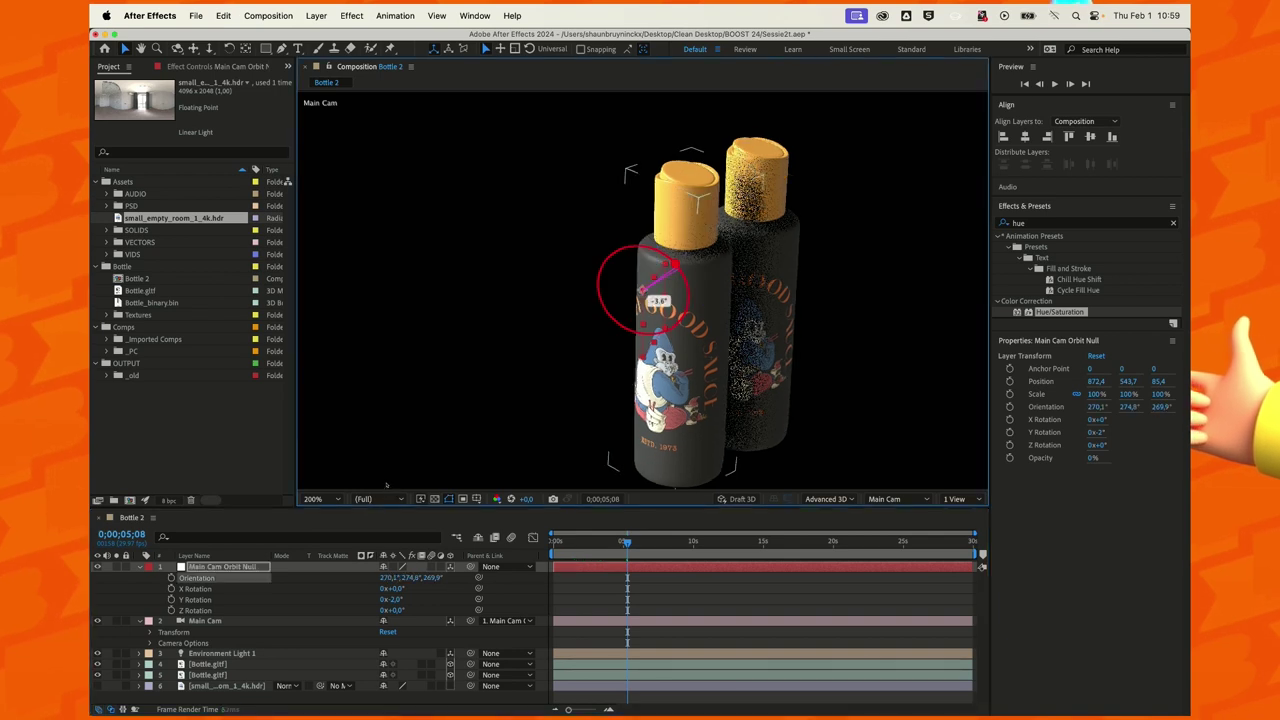
mouse_move(648, 282)
mouse_down()
mouse_move(666, 289)
mouse_move(643, 290)
mouse_up()
key(/)
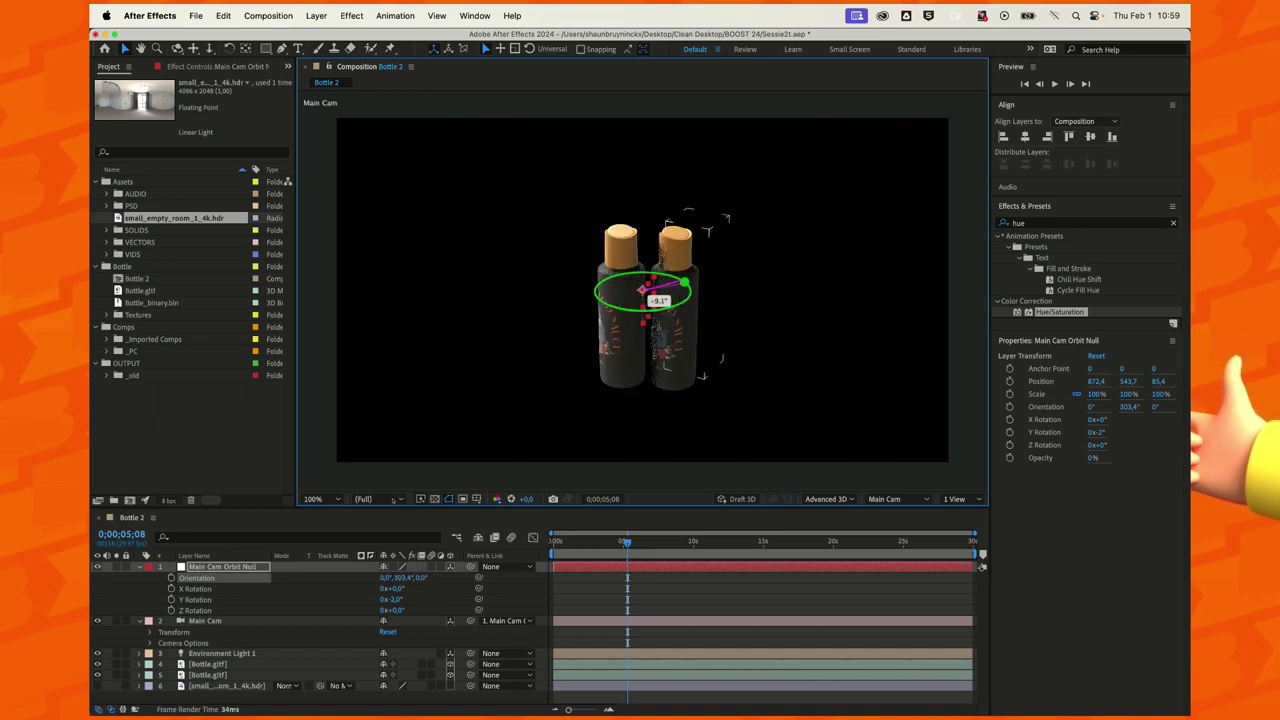
drag(643, 291, 641, 290)
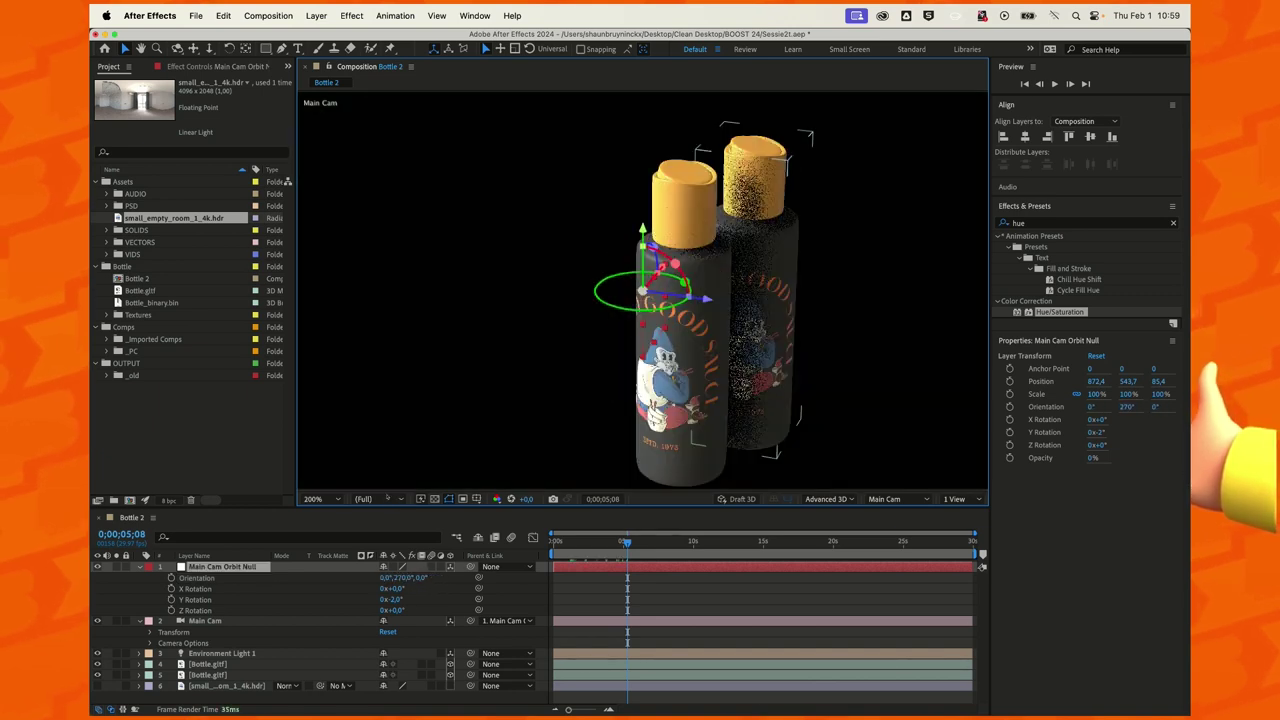
key(period)
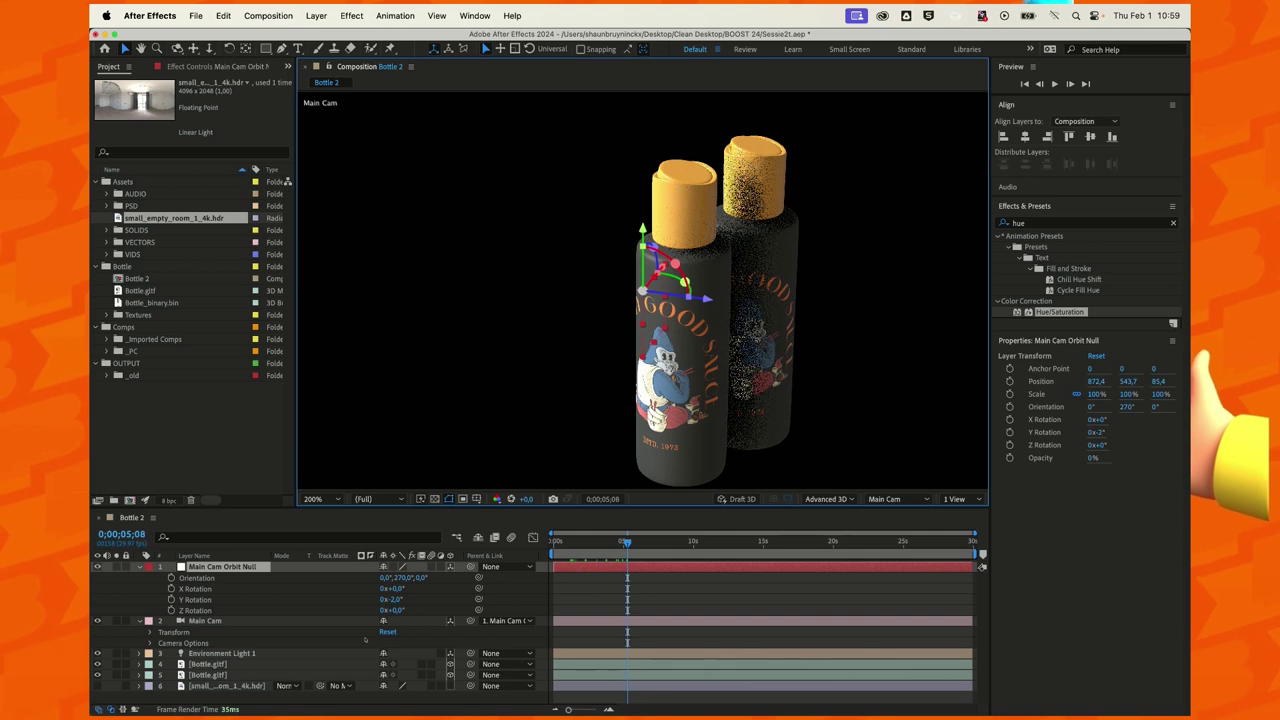
click(372, 627)
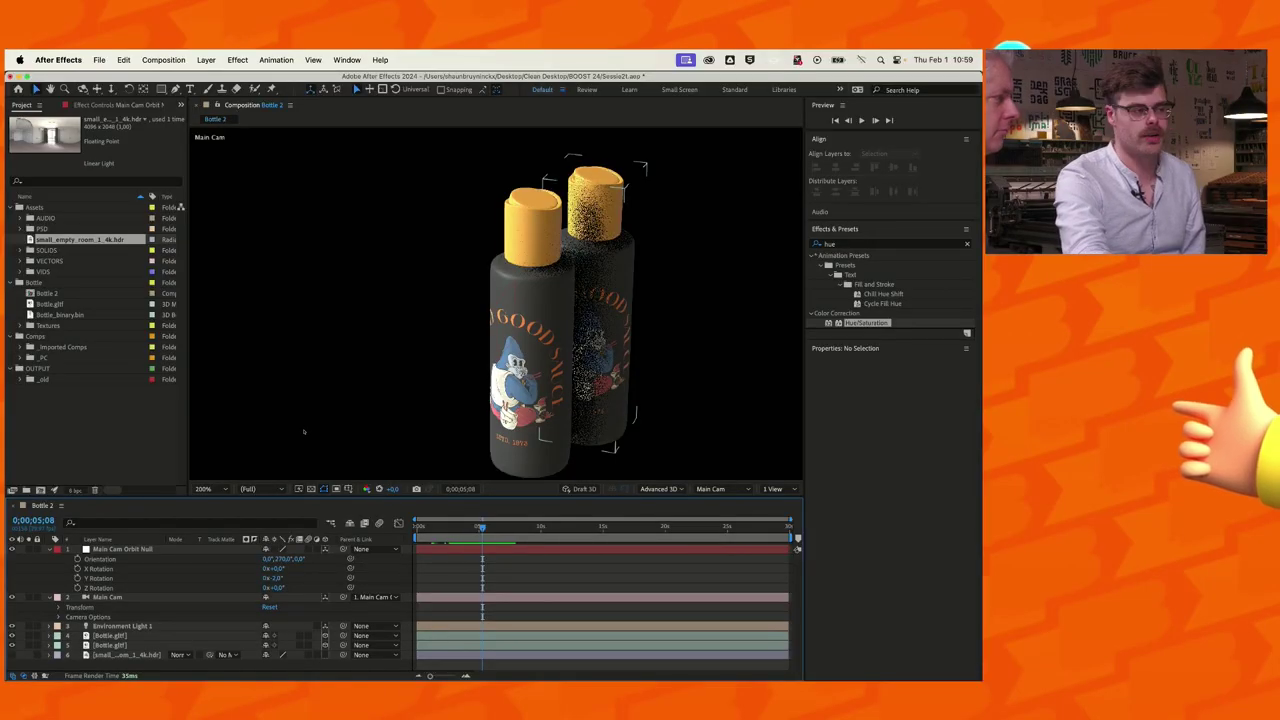
- Search Effects & Presets for 'cc com' to find CC Composite, then open Layer > New
key(KP_5)
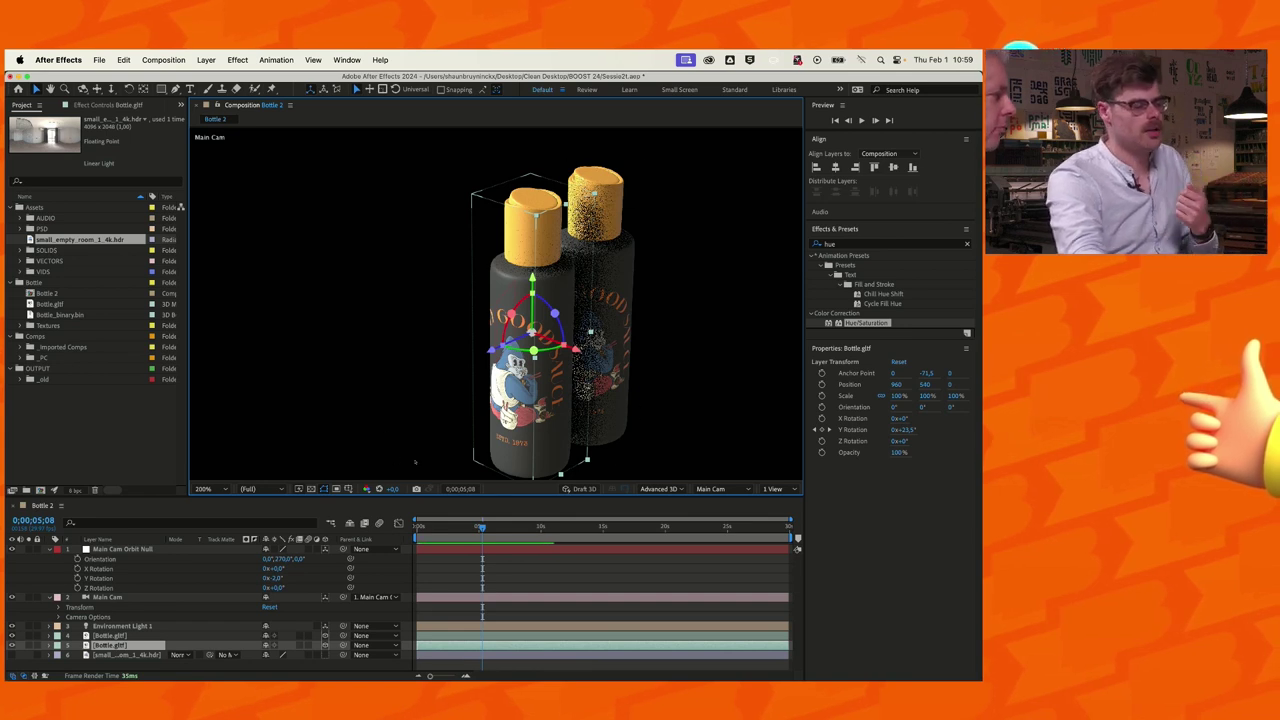
key(super+f)
text(c)
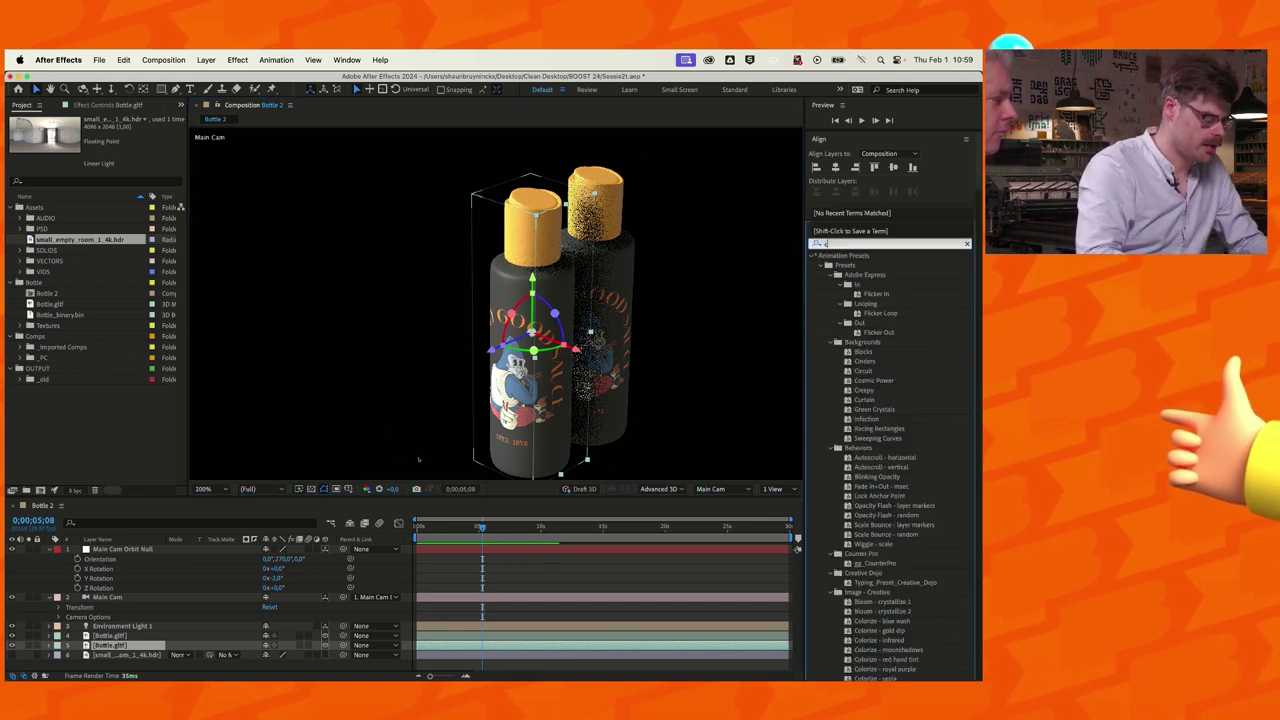
text(alcu)
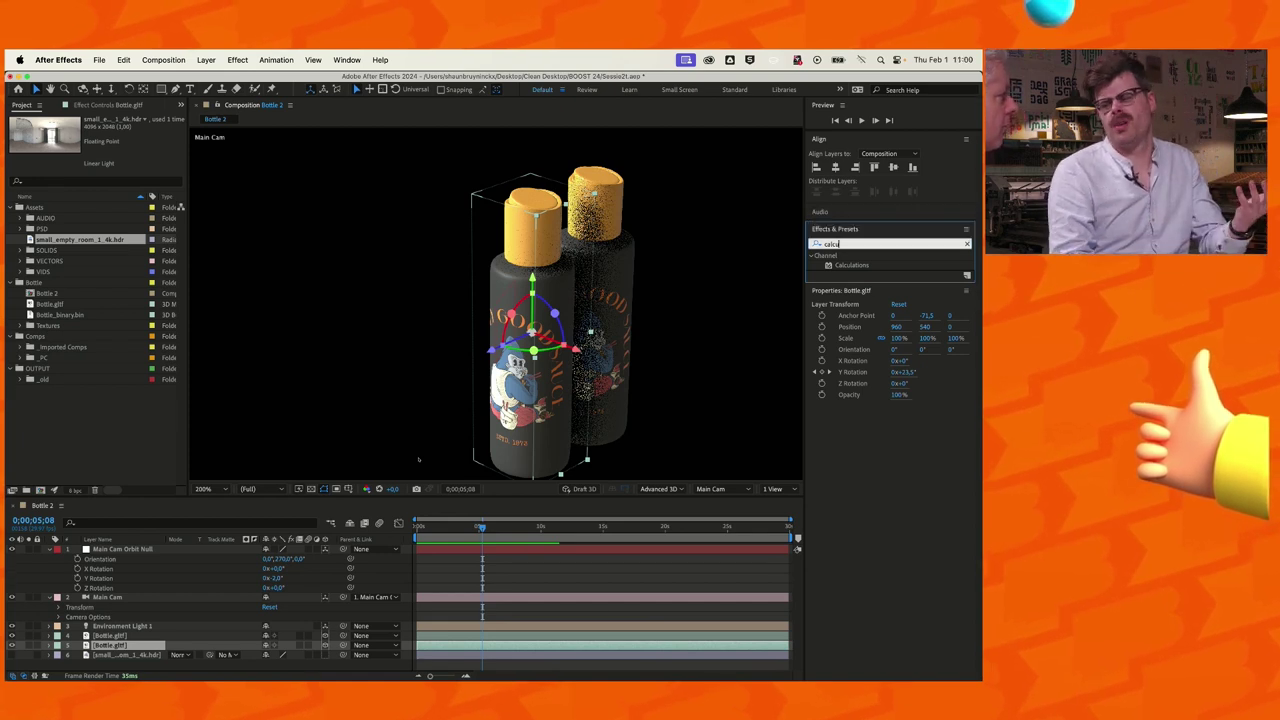
key(super+f)
text(cc c)
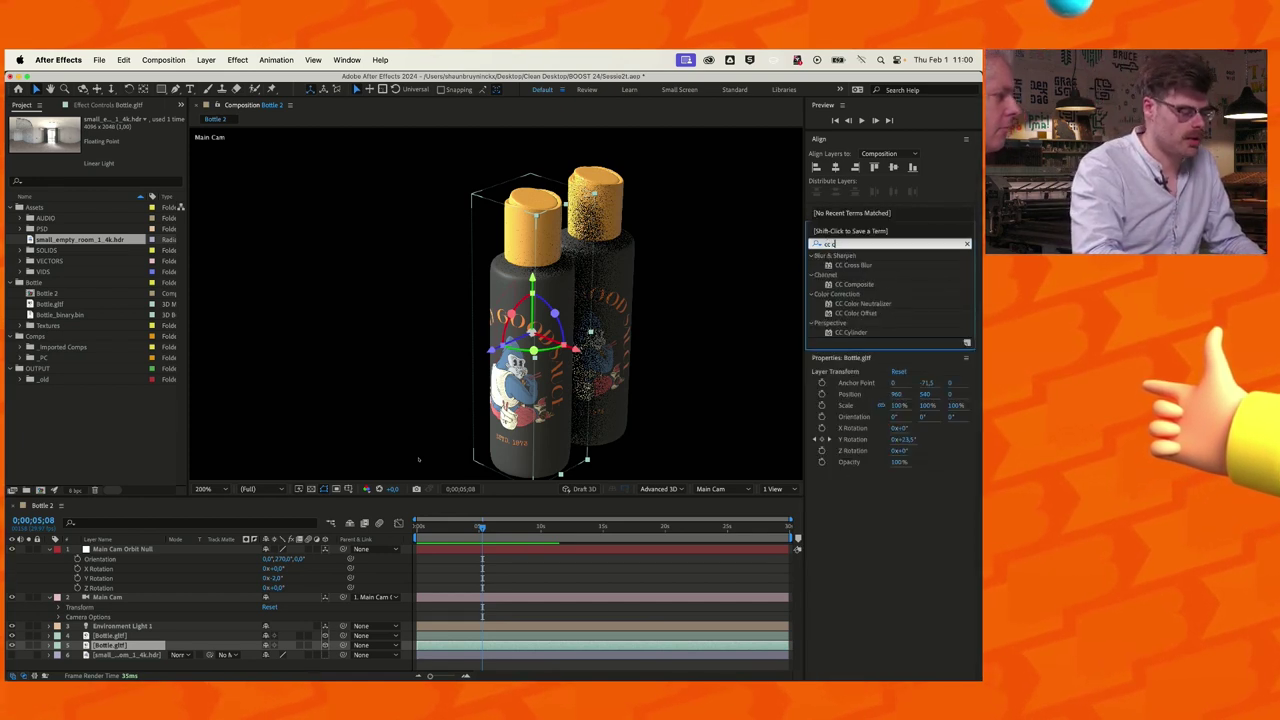
text(ompo)
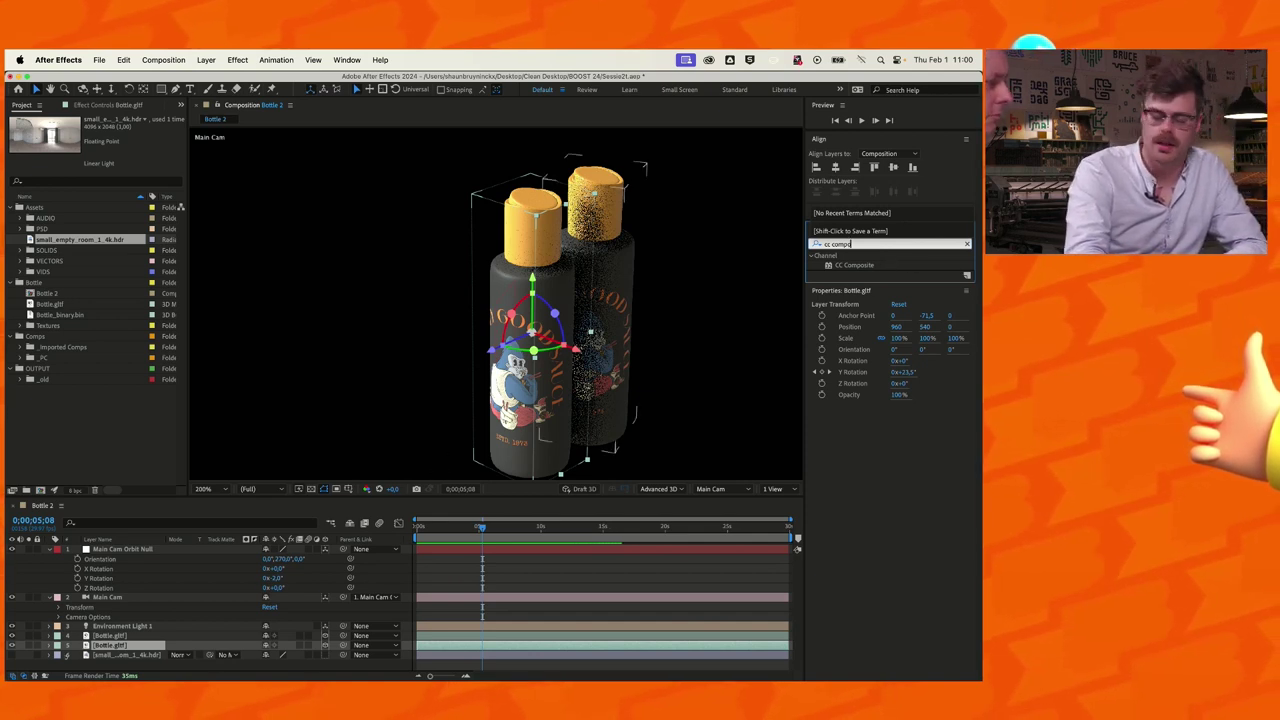
click(185, 558)
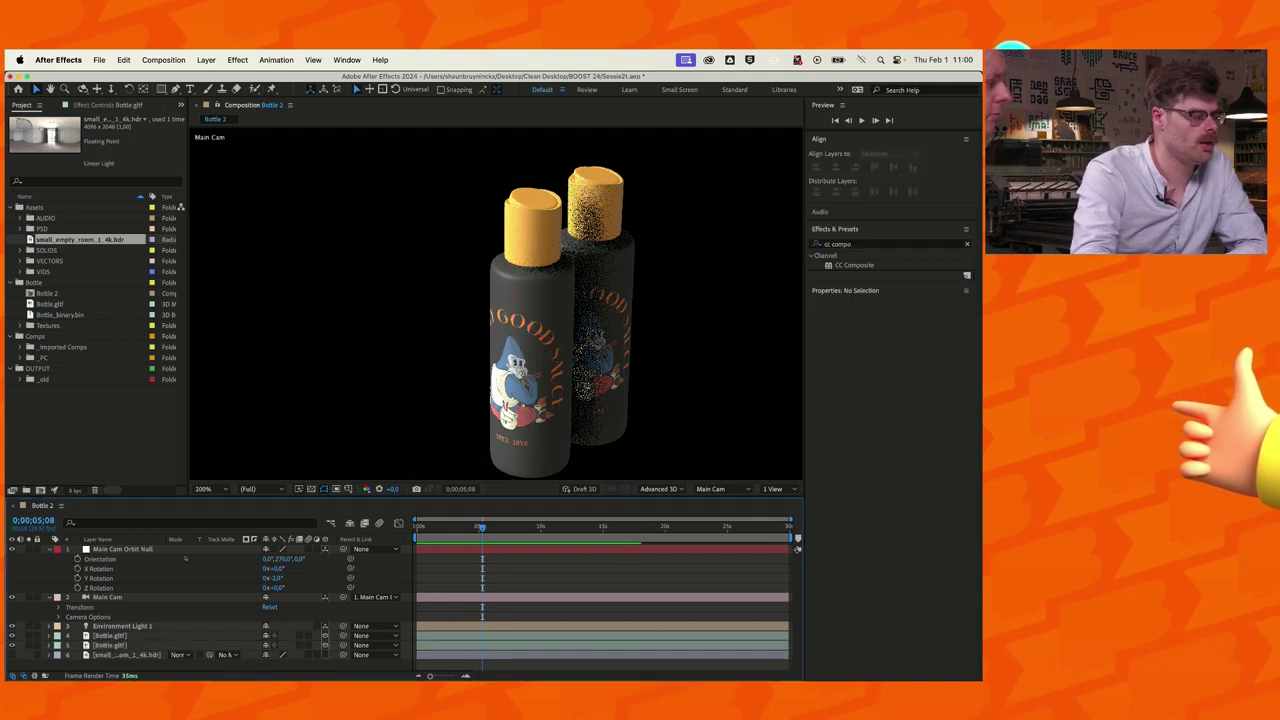
click(206, 59)
- Create a new solid layer, Deep Royal Blue Solid 1, with default settings
mouse_move(210, 80)
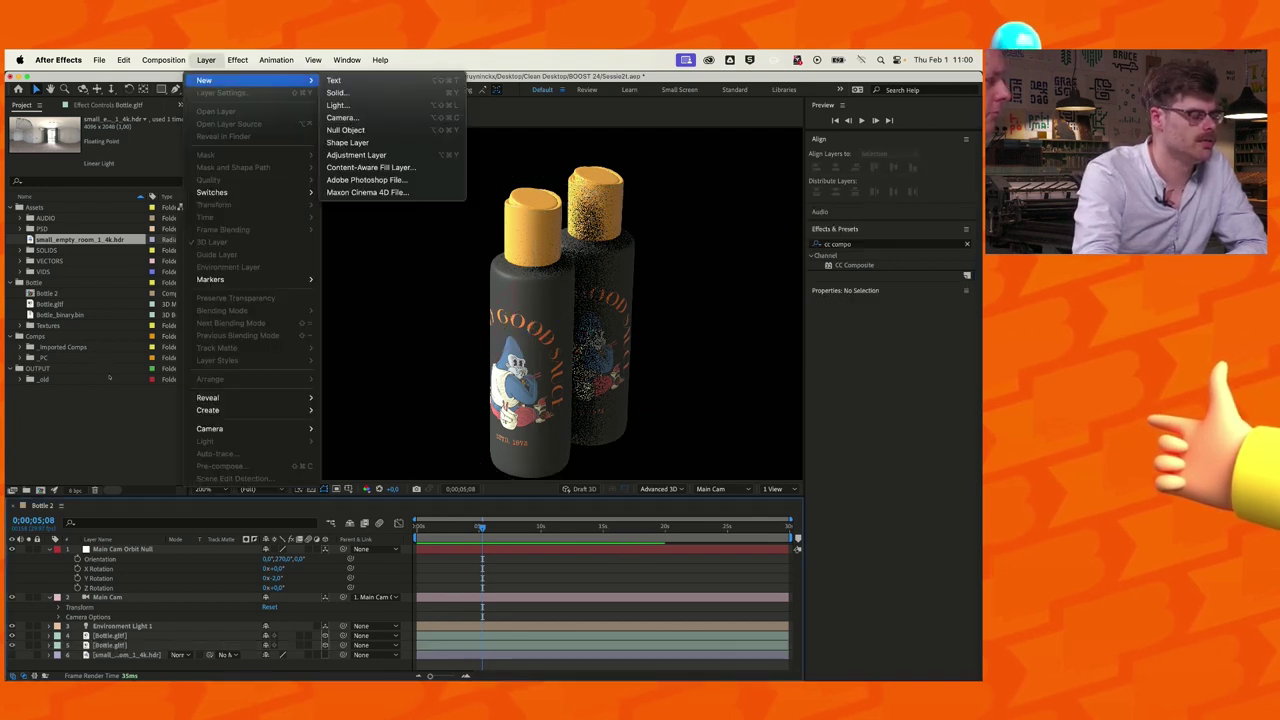
click(336, 92)
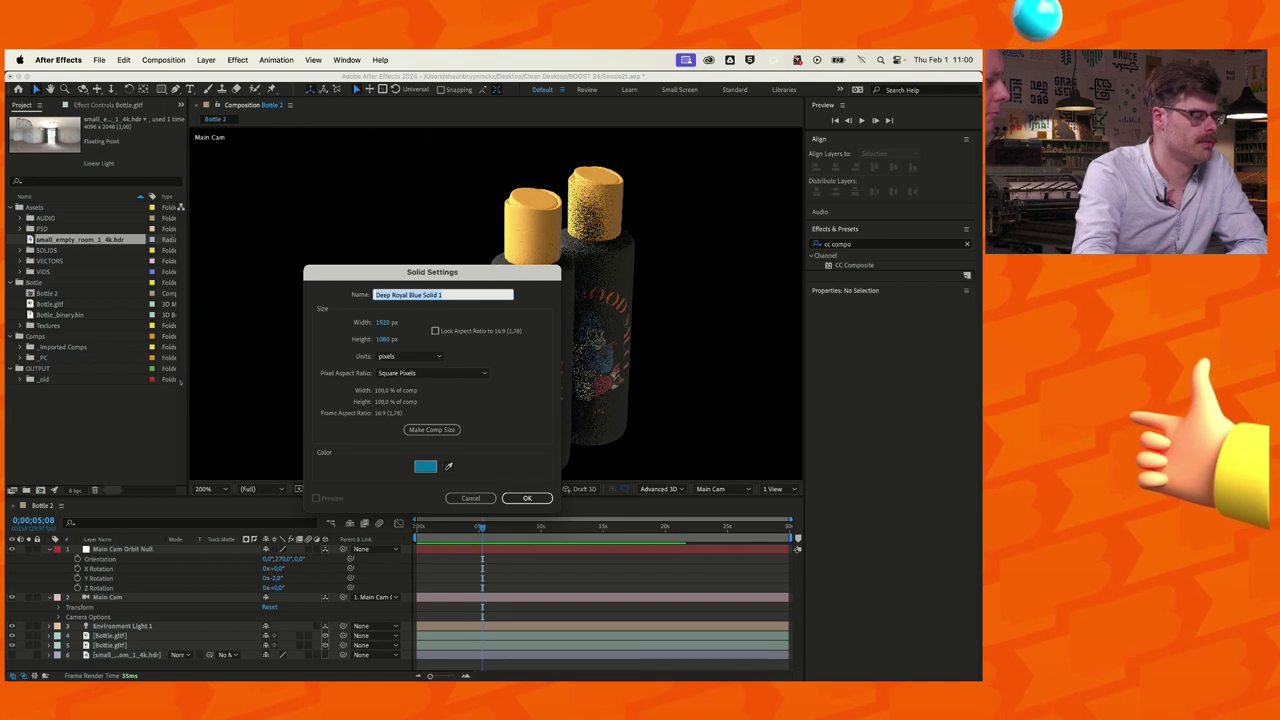
key(Return)
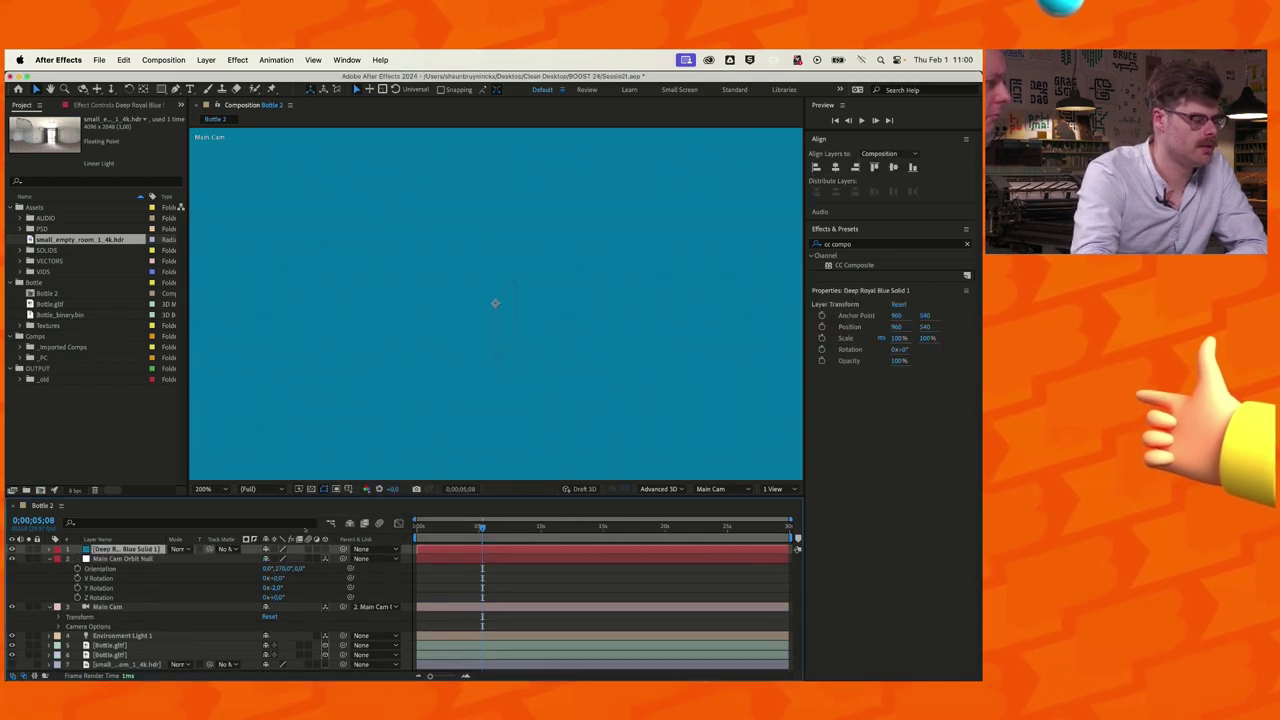
key(comma)
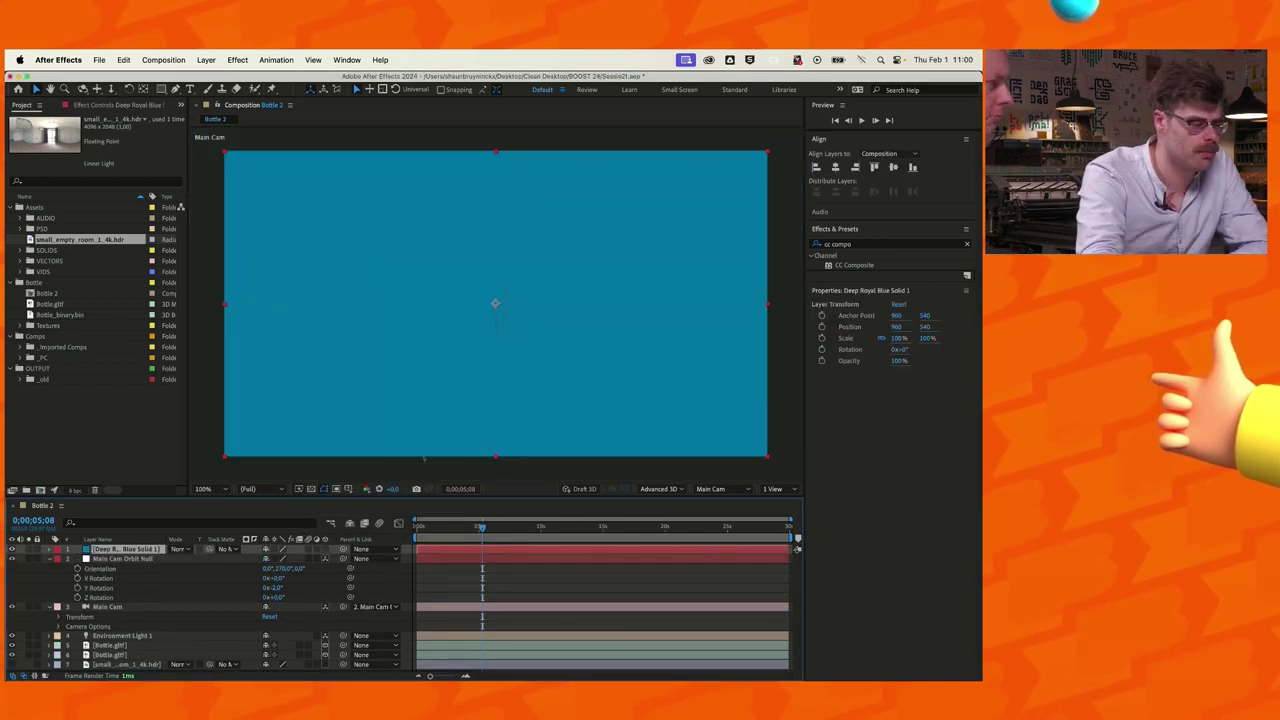
- Apply CC Composite with Top Layer 6. Bottle.gltf, Copy transfer mode, RGB Only off
key(super+5)
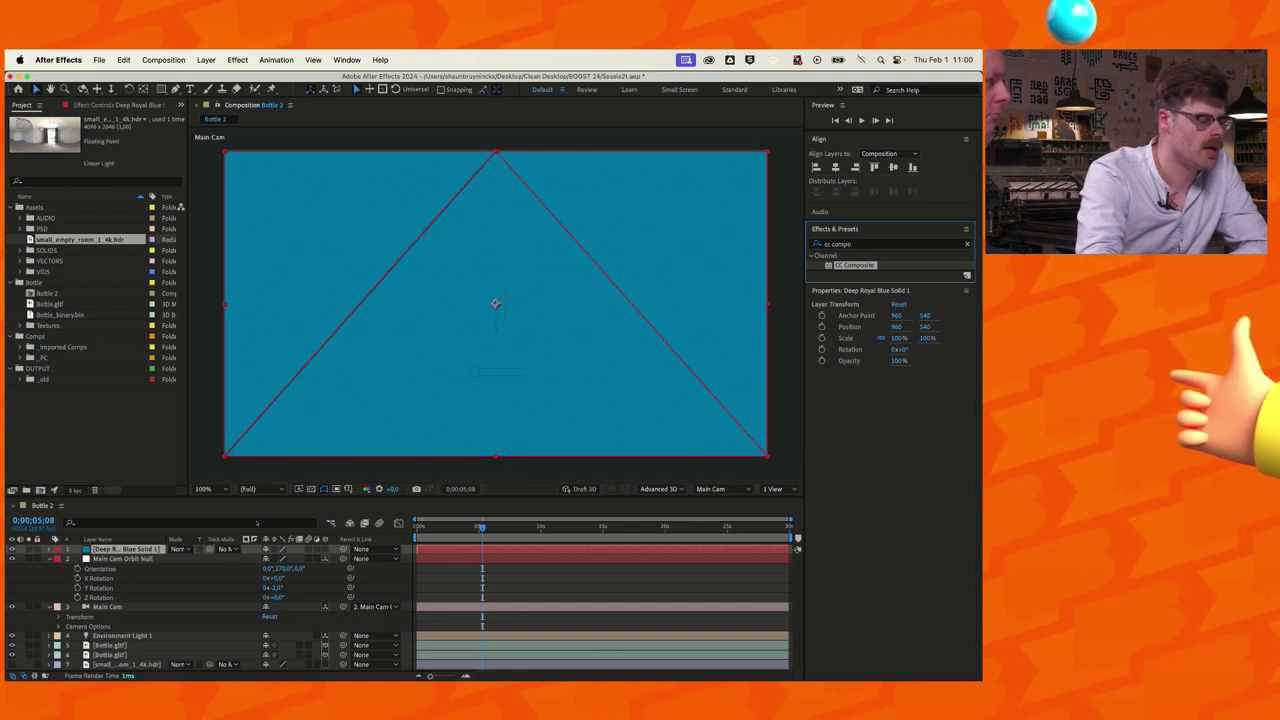
key(Return)
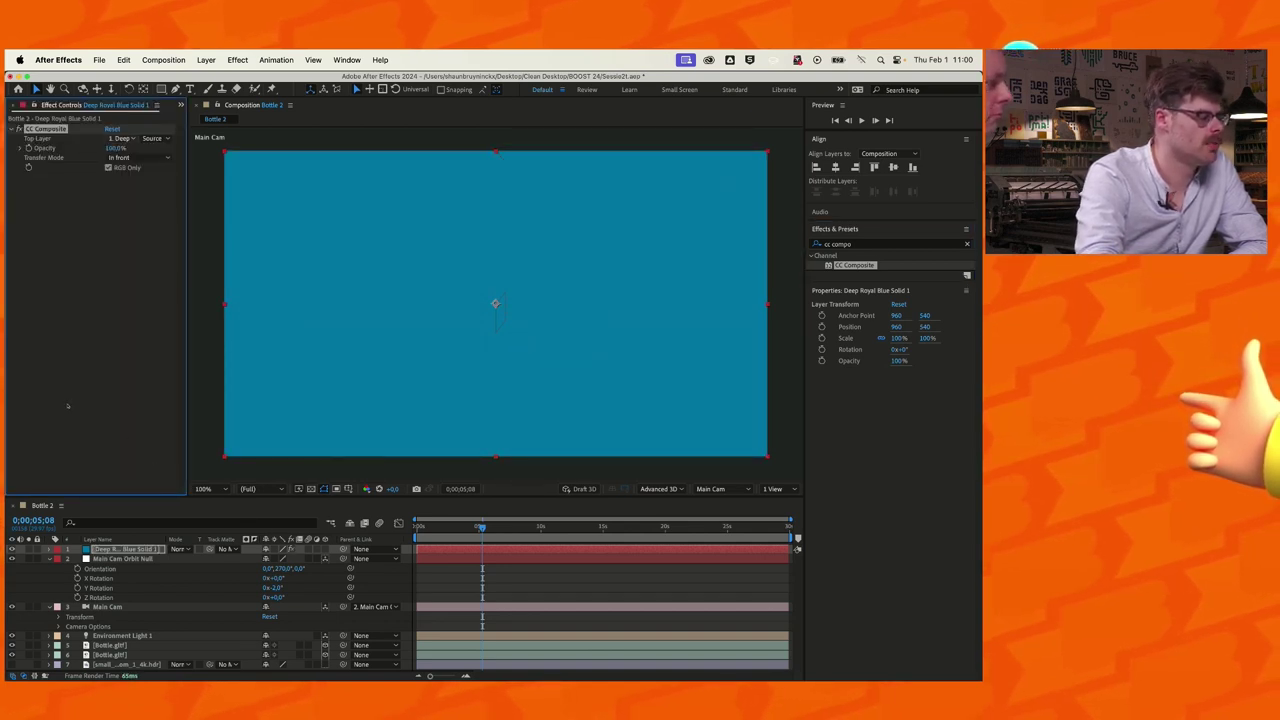
click(120, 138)
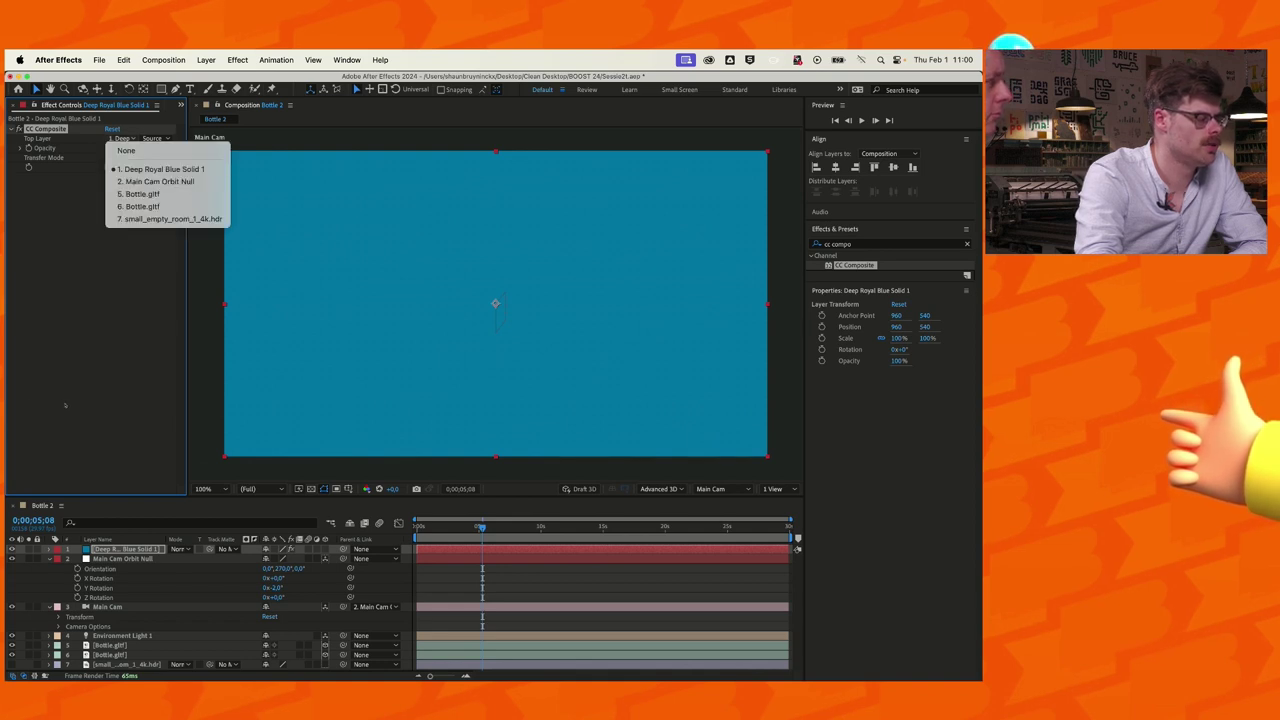
key(Down)
key(Down)
key(Down)
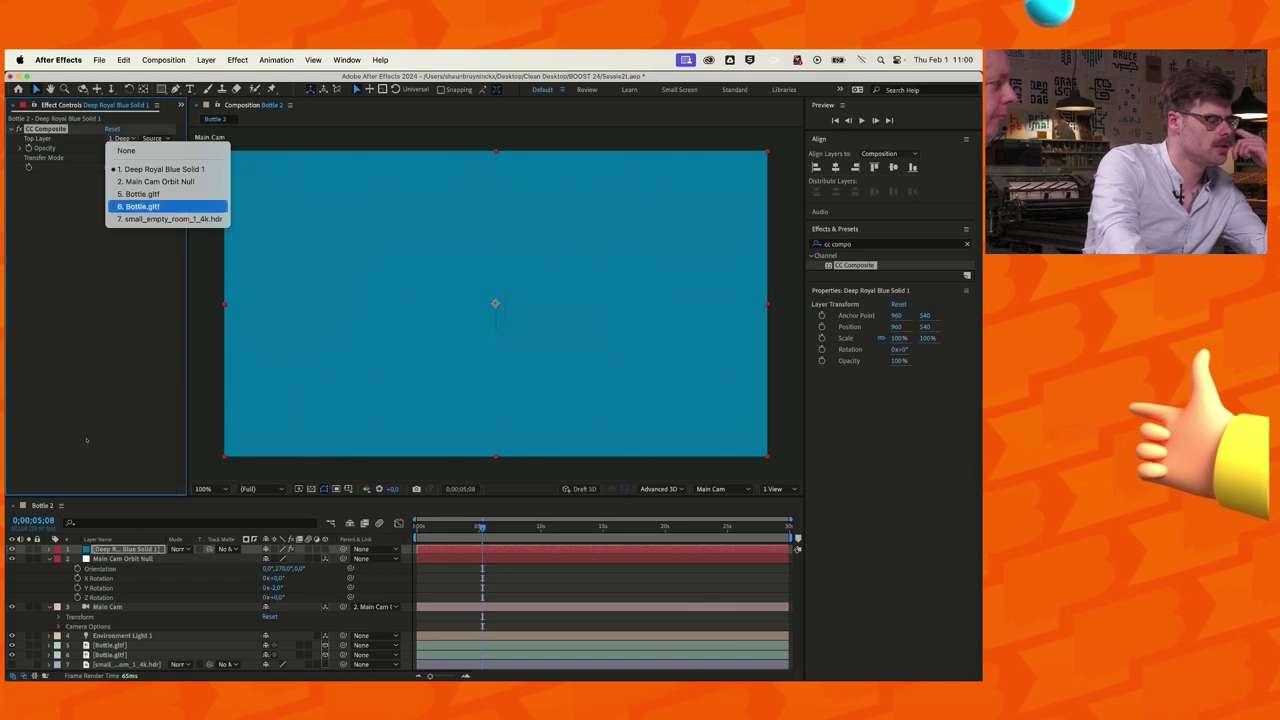
key(Return)
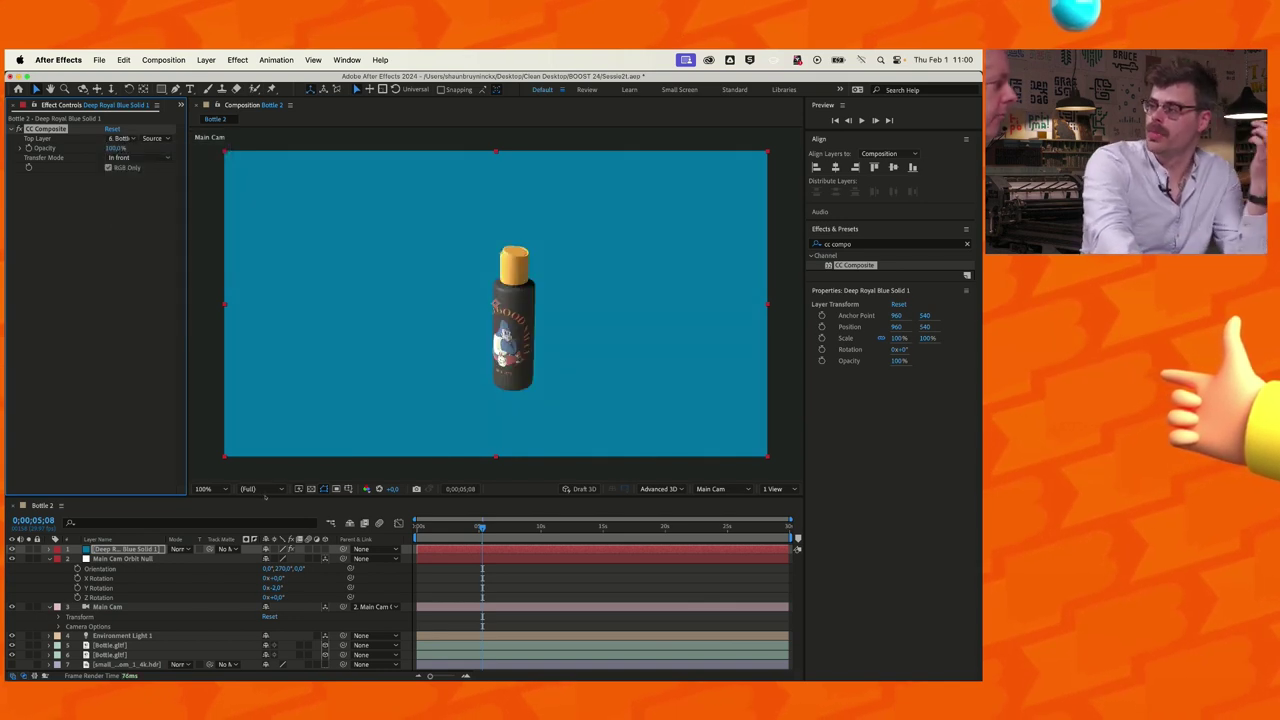
key(space)
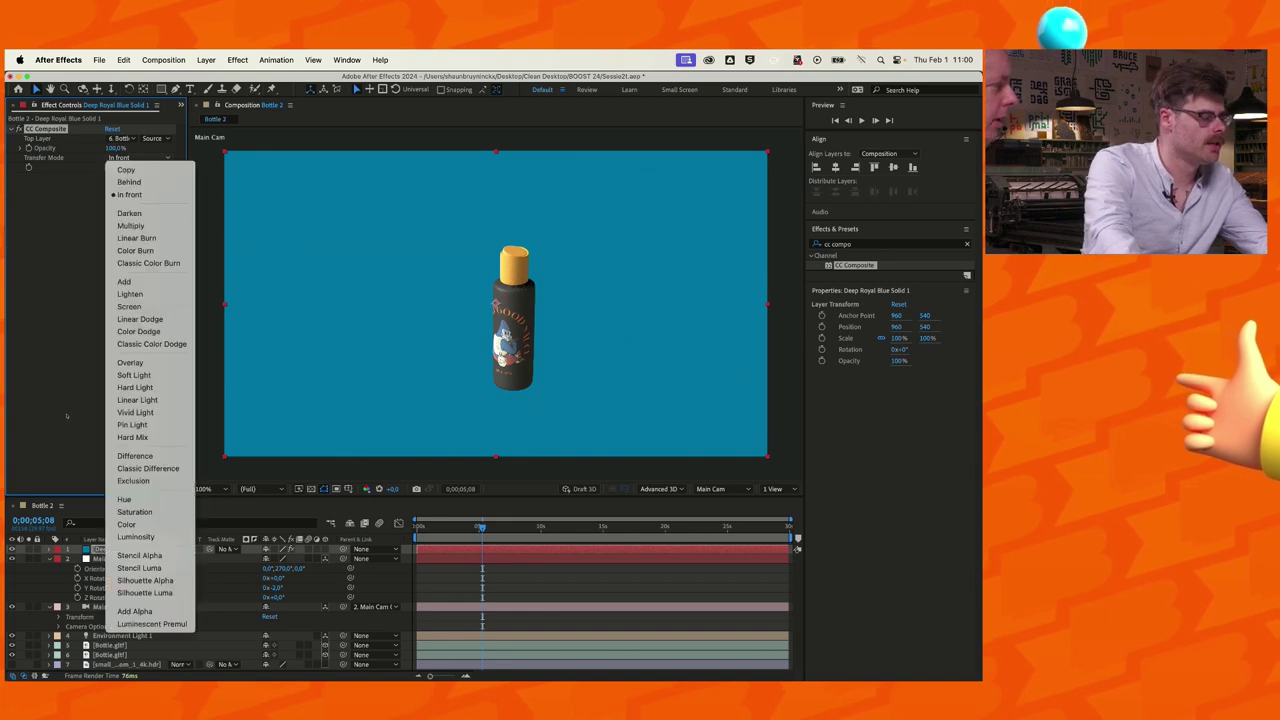
key(Return)
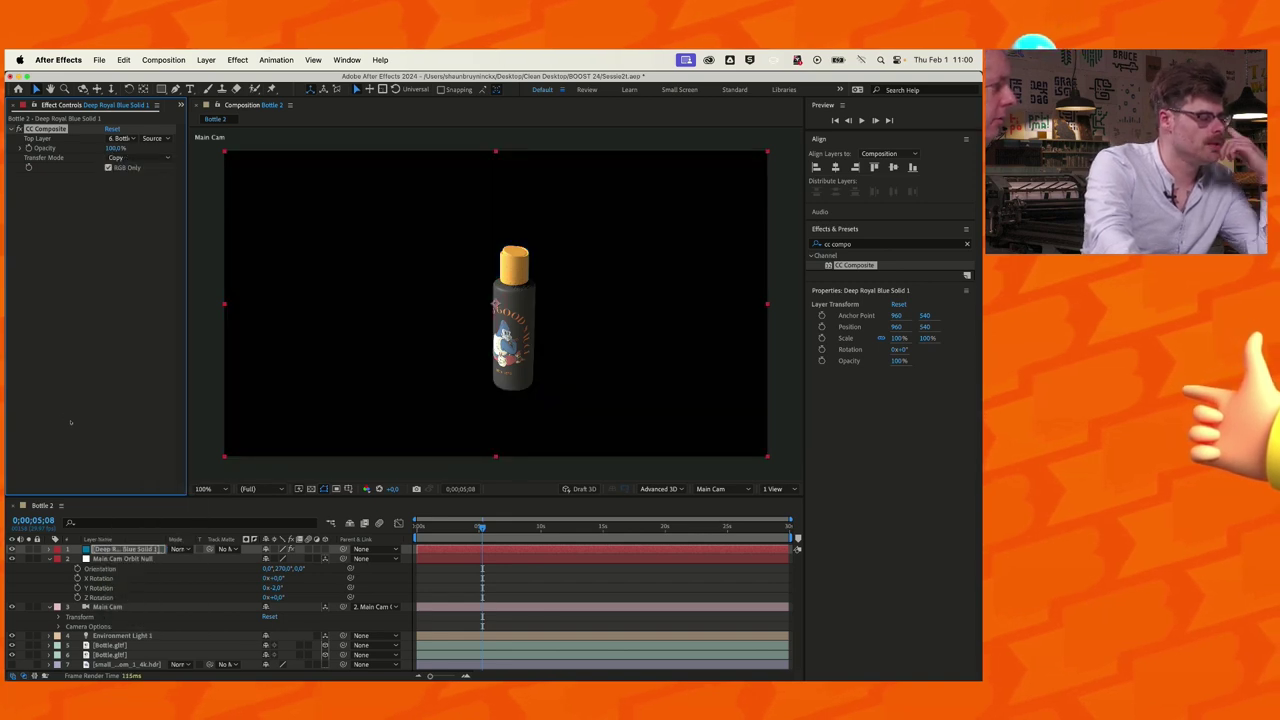
key(space)
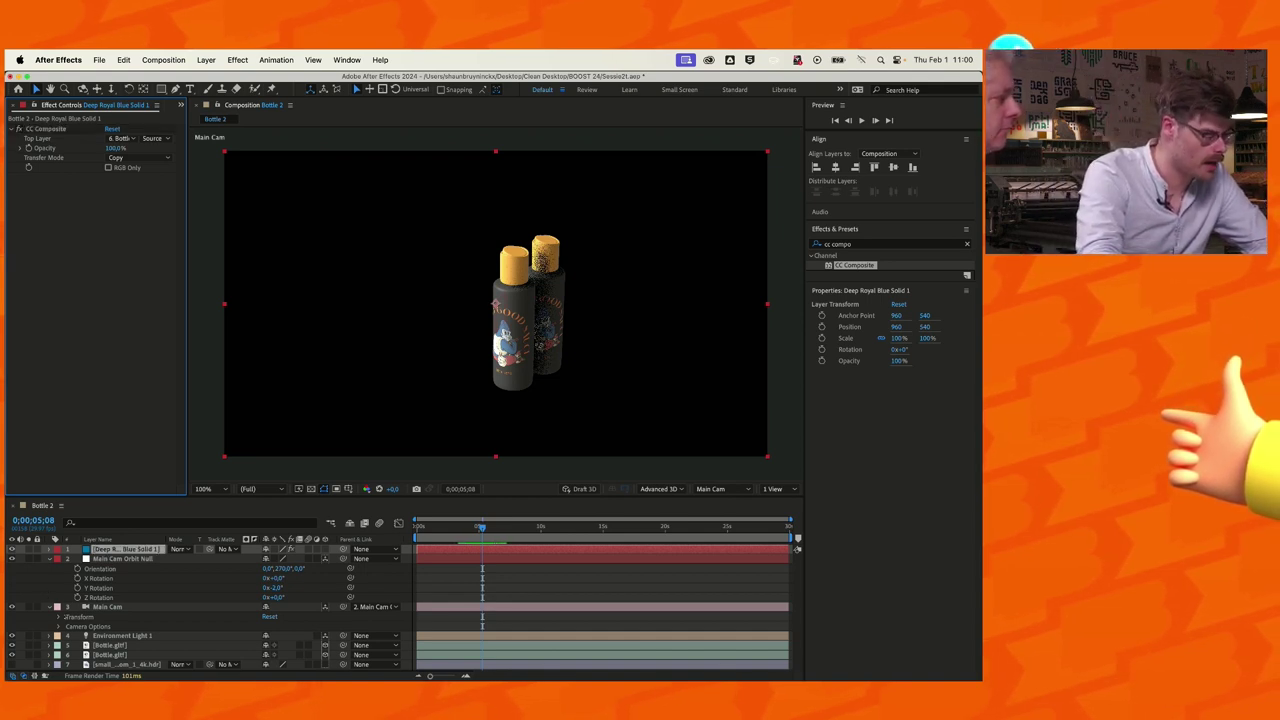
- Search for 'satura' and apply Hue/Saturation to the Deep Royal Blue Solid 1 layer
click(113, 598)
key(ctrl+5)
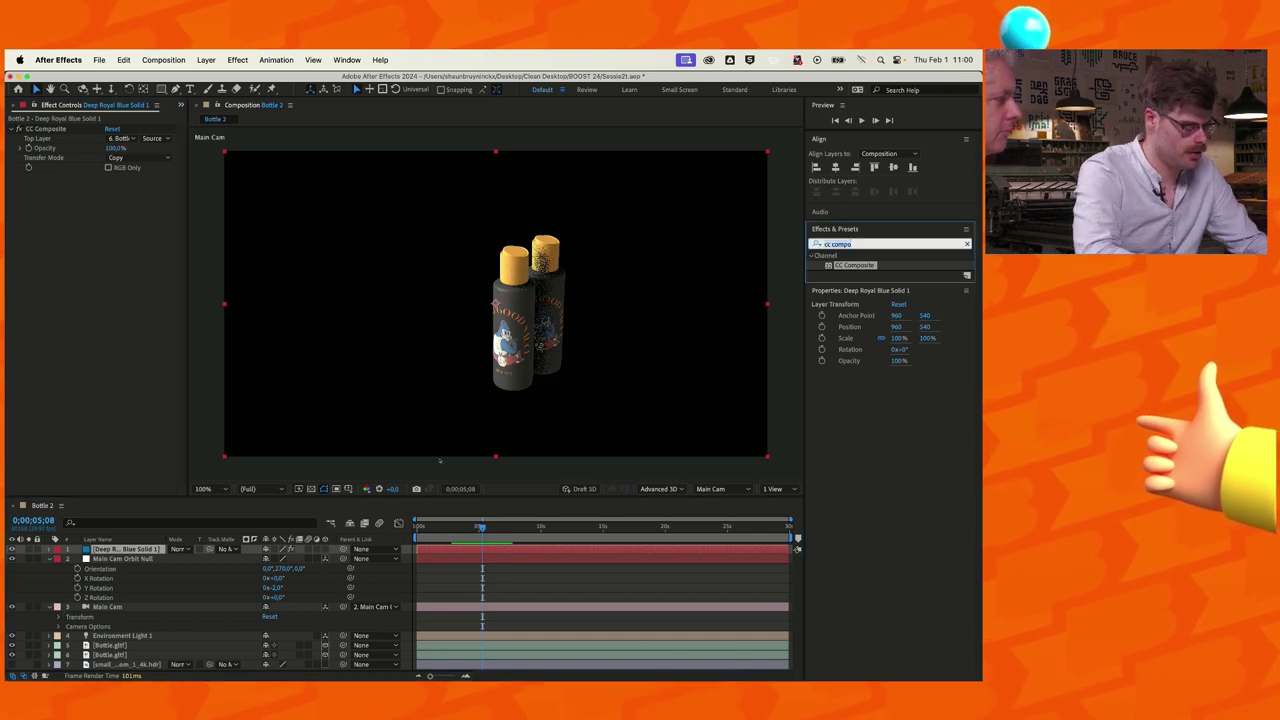
text(hue s)
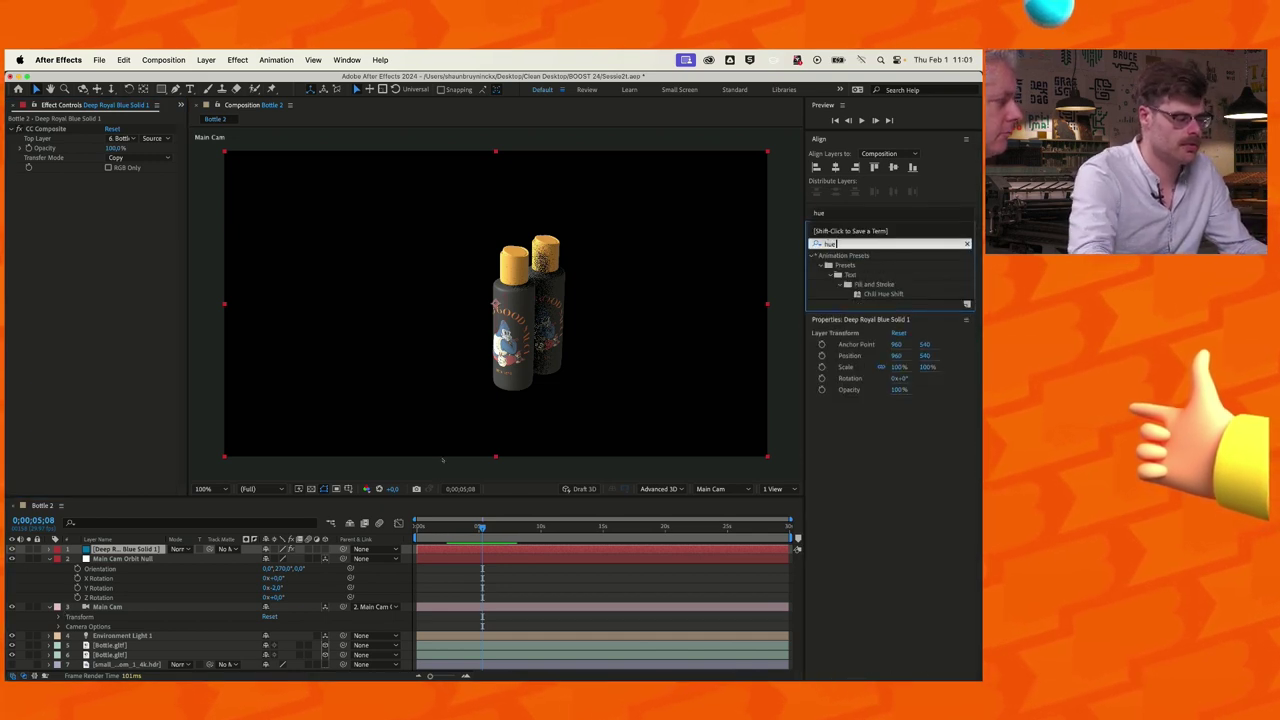
text(at)
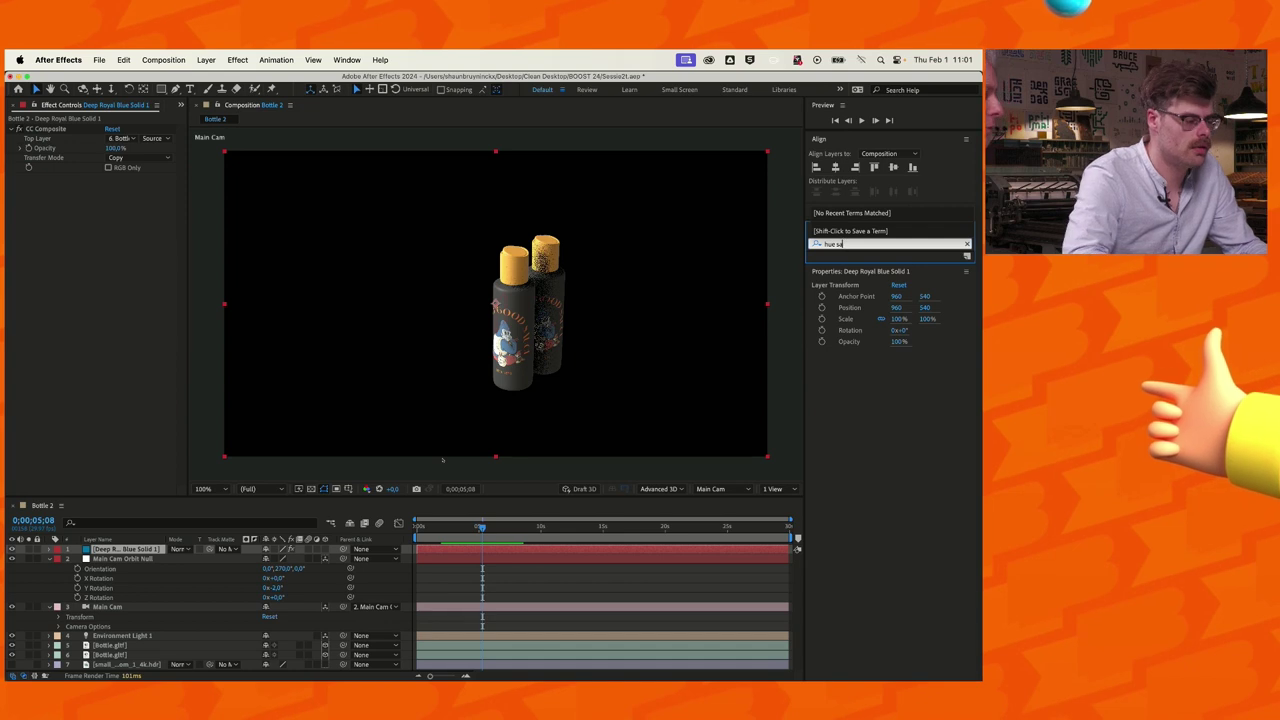
key(BackSpace)
key(BackSpace)
key(BackSpace)
text(satura)
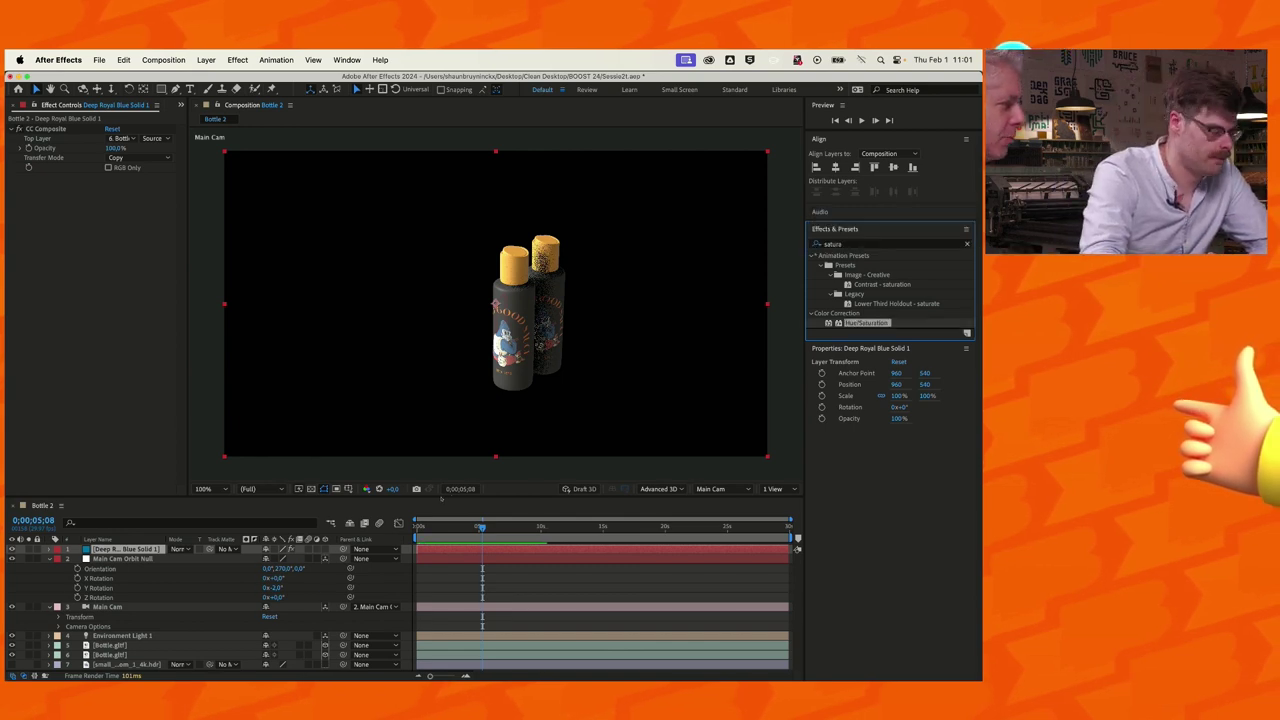
drag(866, 323, 125, 549)
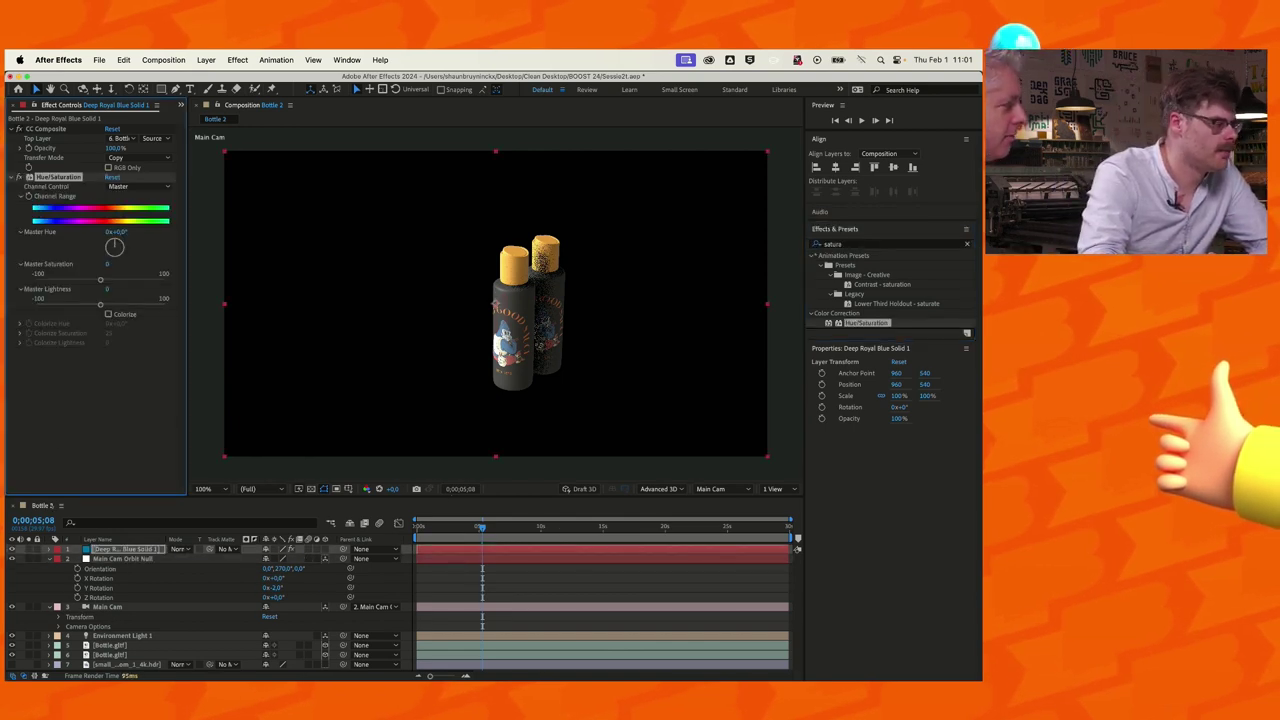
- Set Master Hue to about -33° so the front bottle's cap turns red
drag(116, 231, 140, 231)
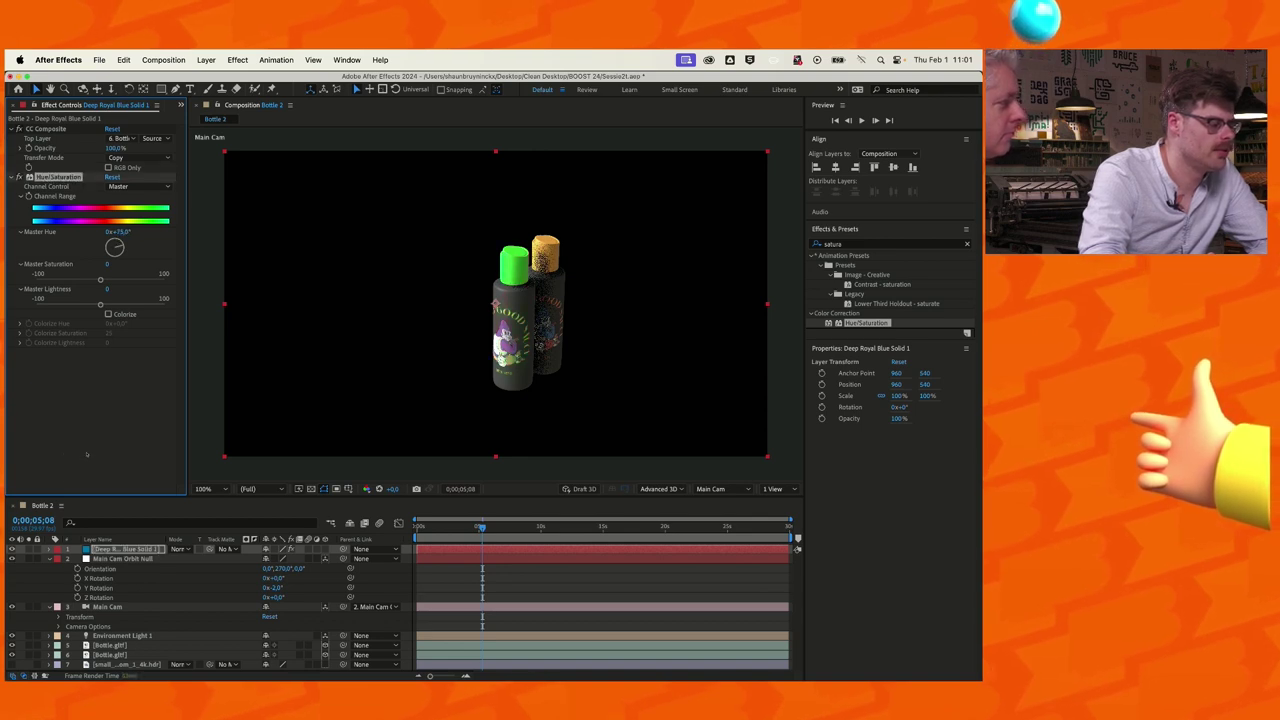
drag(86, 455, 61, 454)
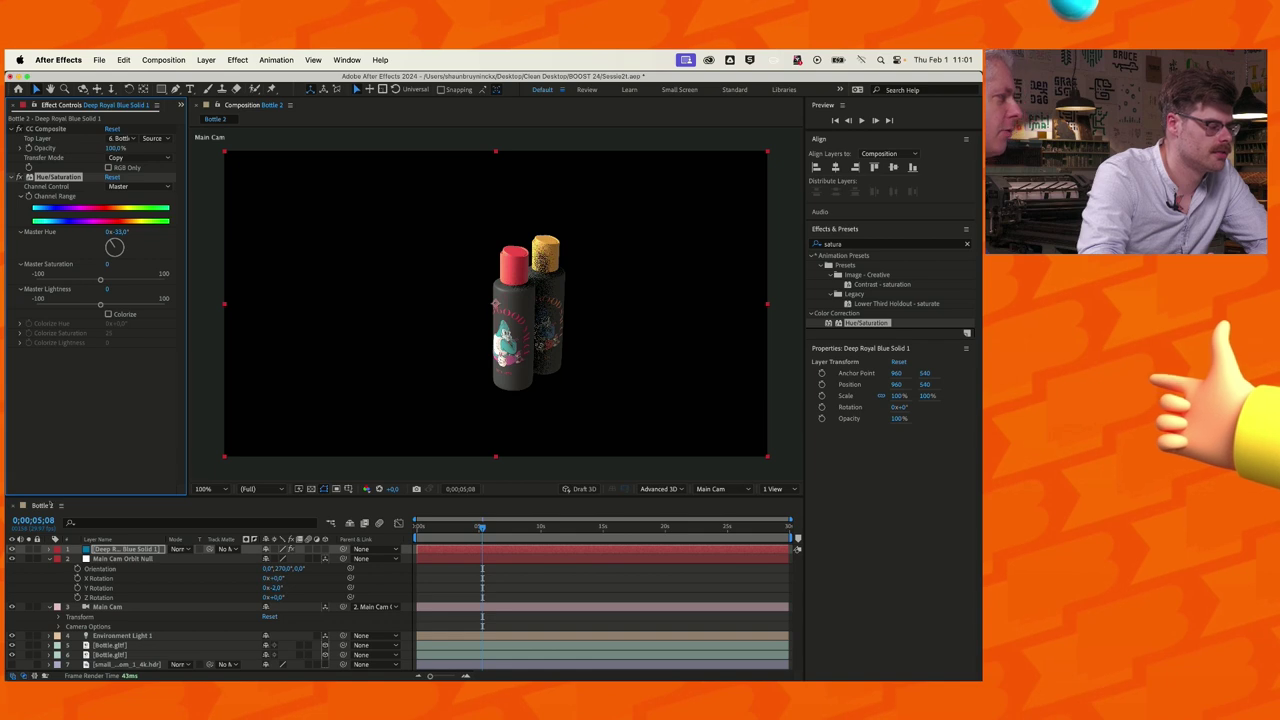
click(56, 455)
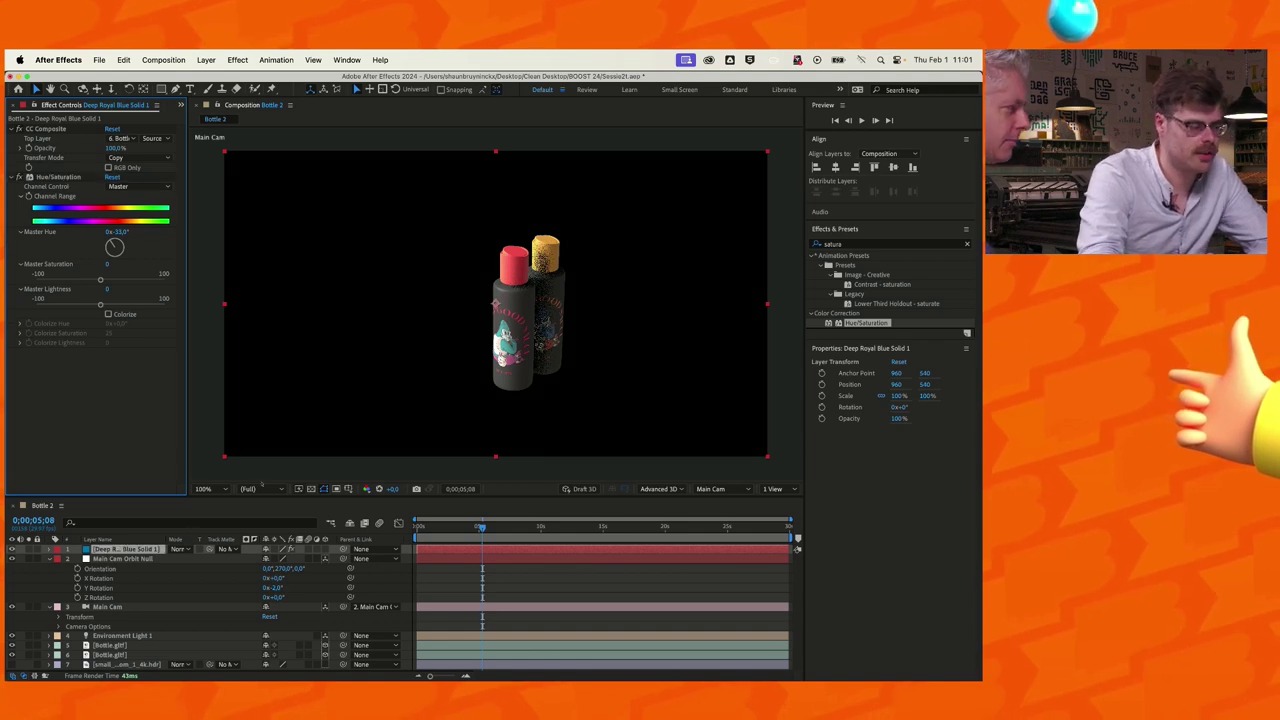
key(period)
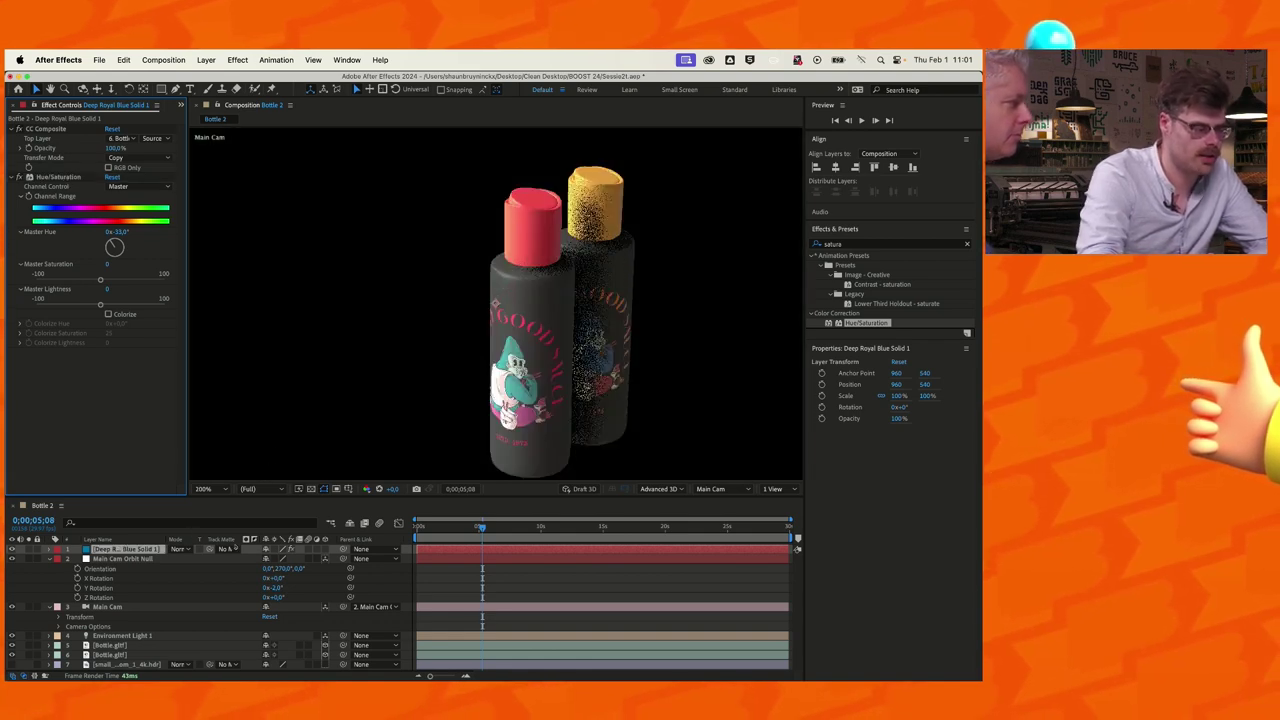
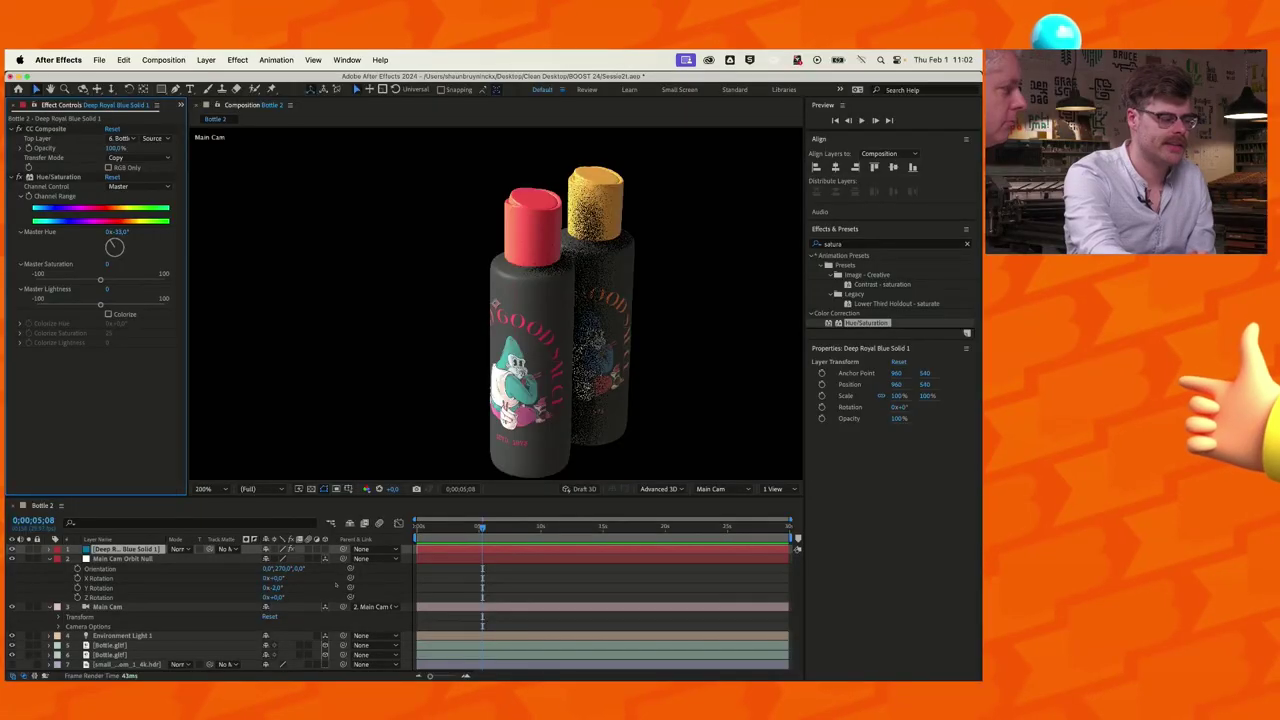
- Open the Advanced 3D renderer options and set Render Quality to 50
click(659, 489)
click(672, 541)
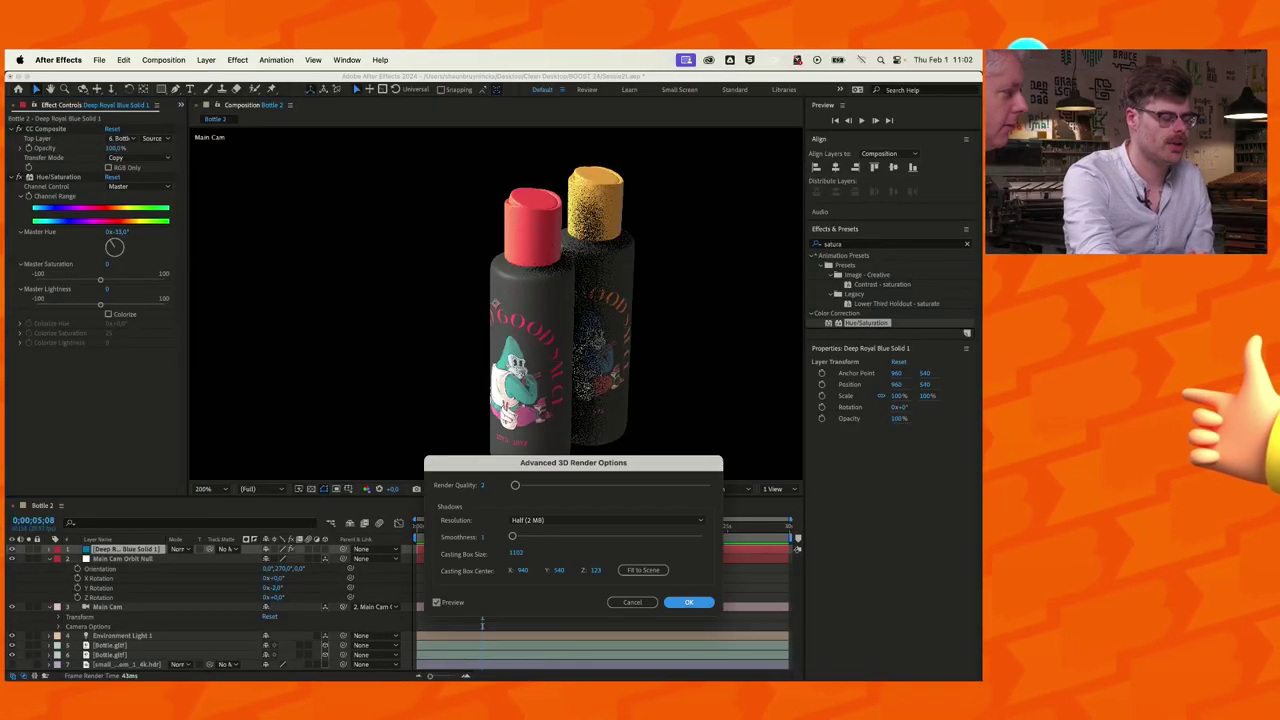
text(50)
key(Return)
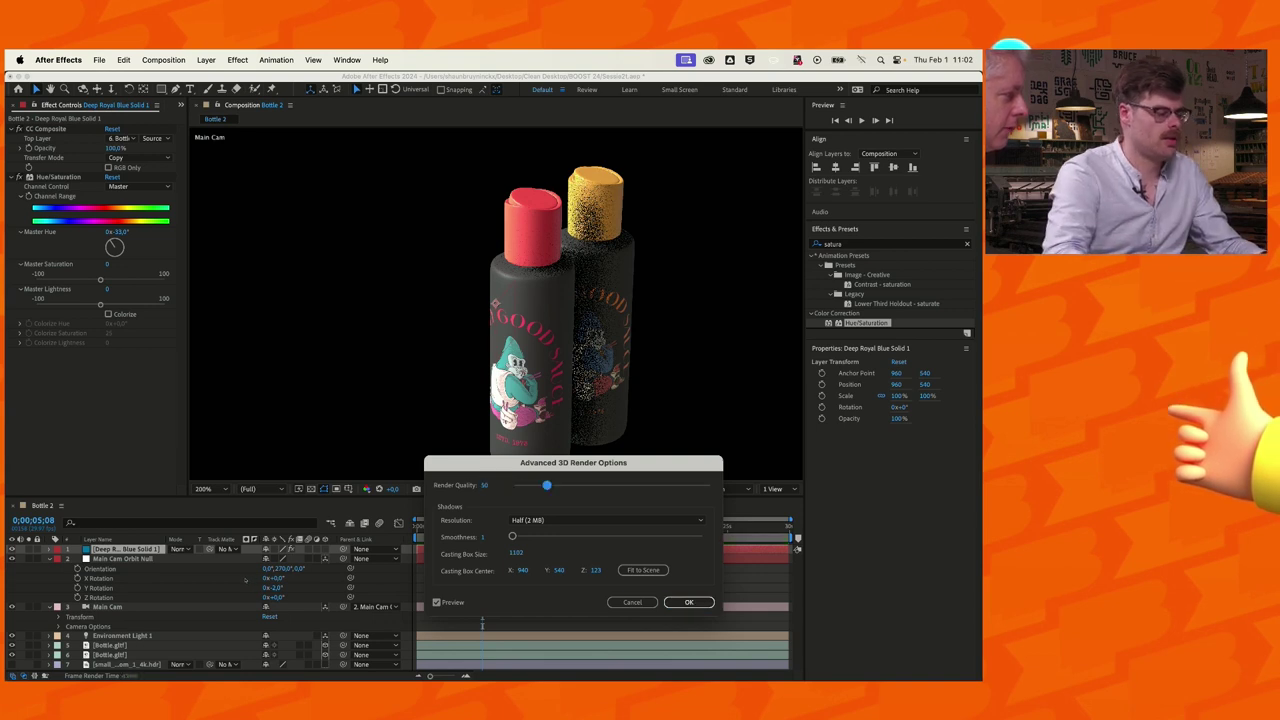
- Set shadow resolution to Full (16 MB) and smoothness 3, apply, and deselect all layers
key(Tab)
key(space)
key(Down)
key(Return)
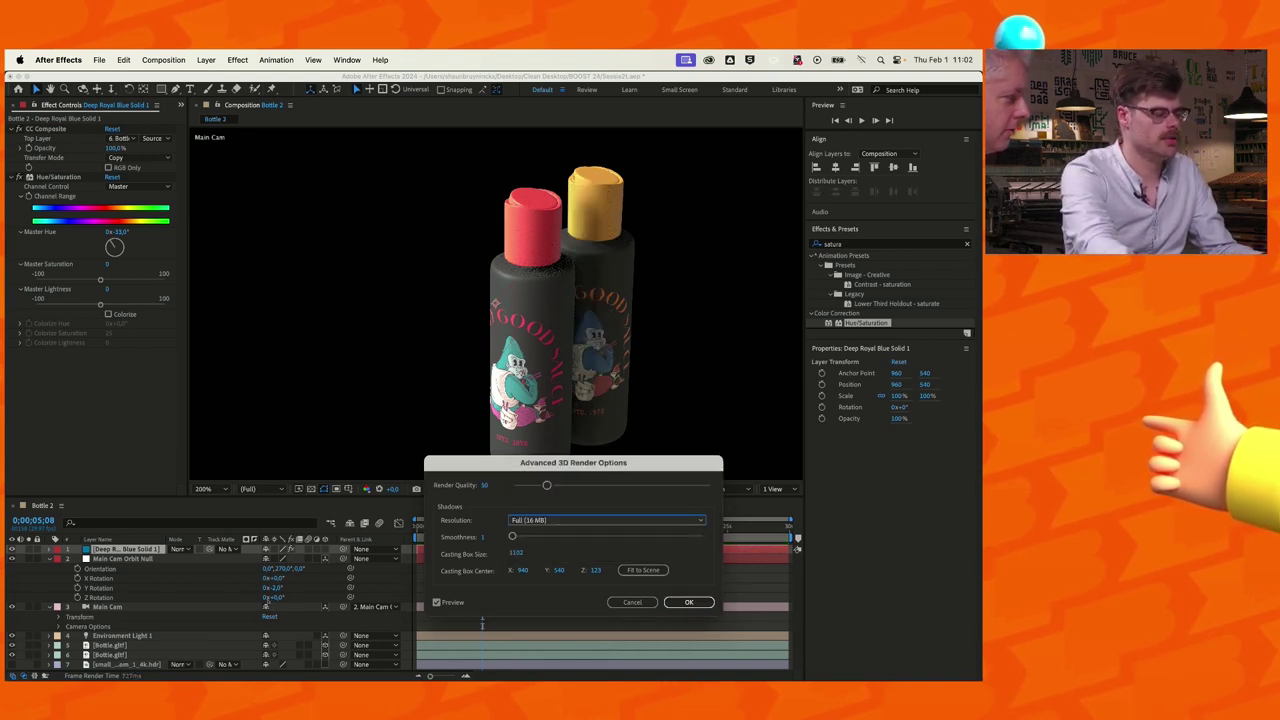
key(Tab)
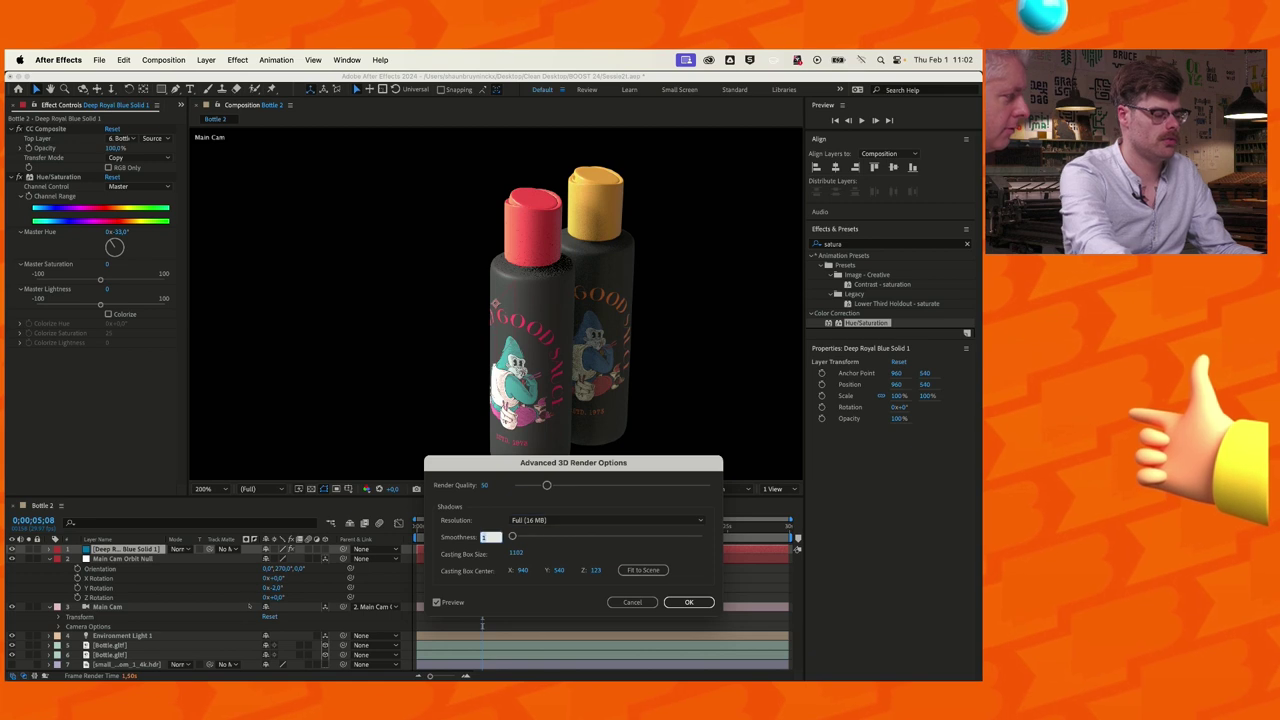
text(3)
key(Return)
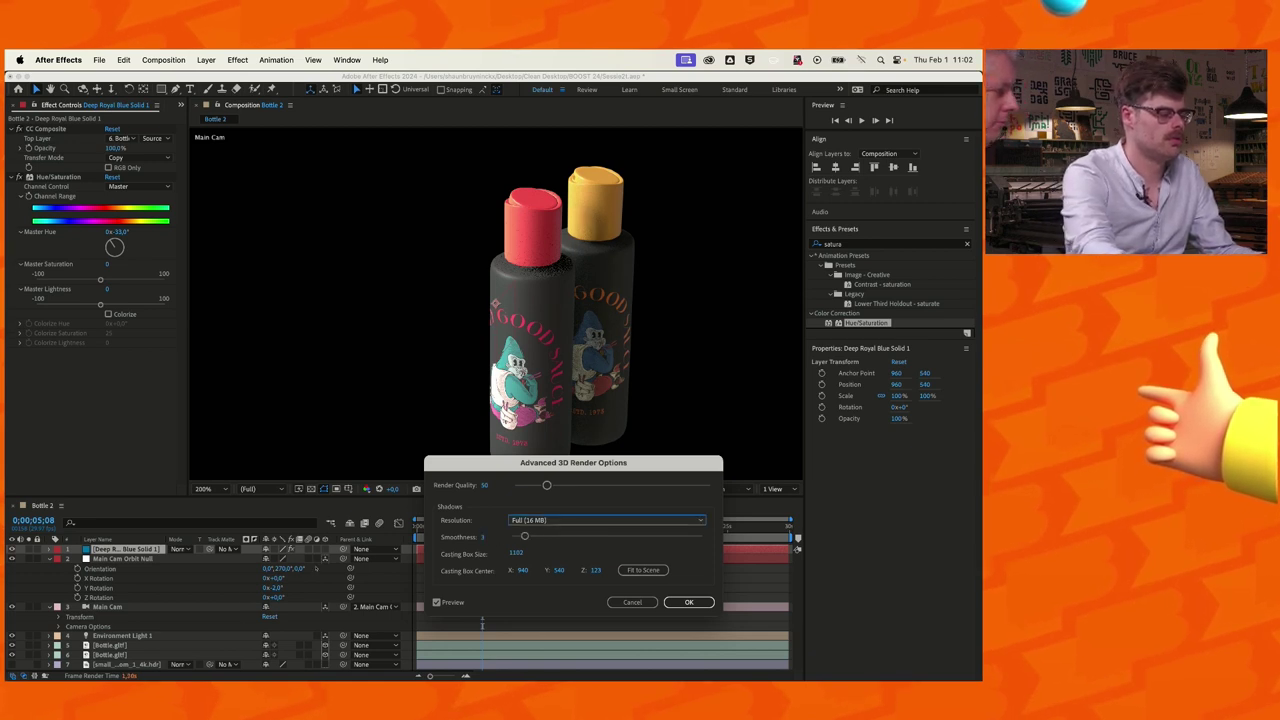
drag(573, 462, 294, 431)
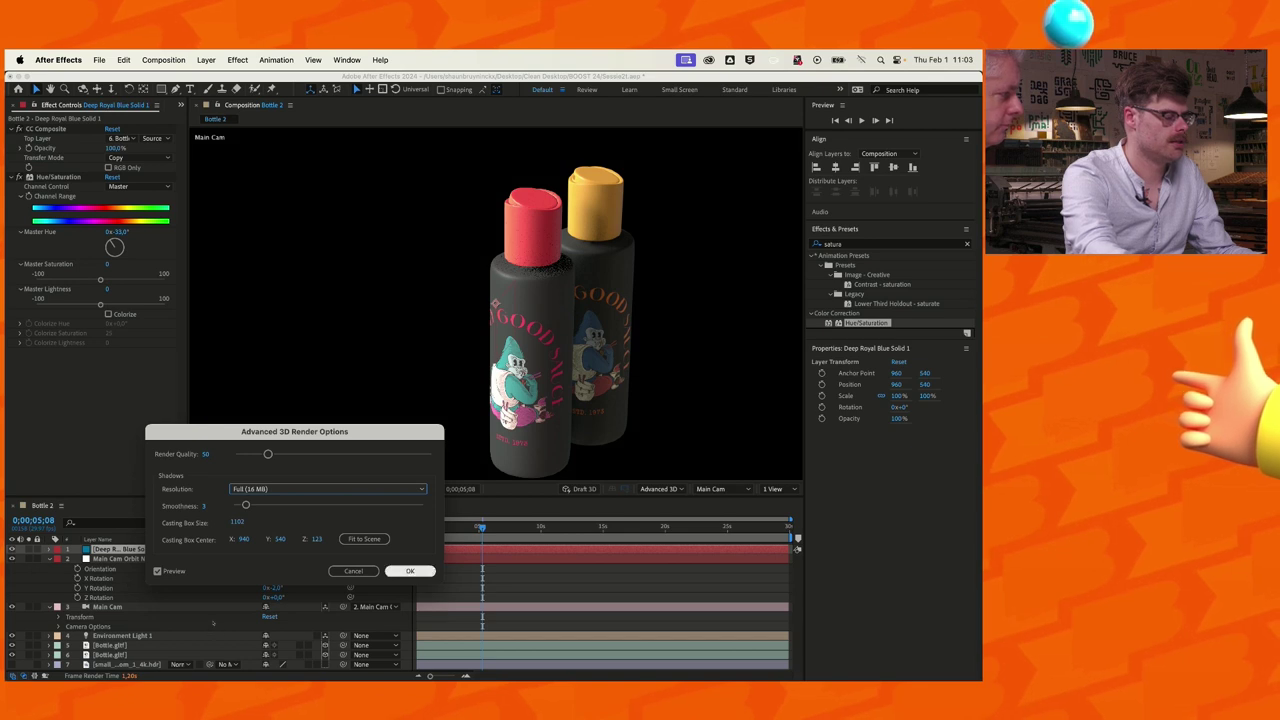
key(Return)
click(252, 620)
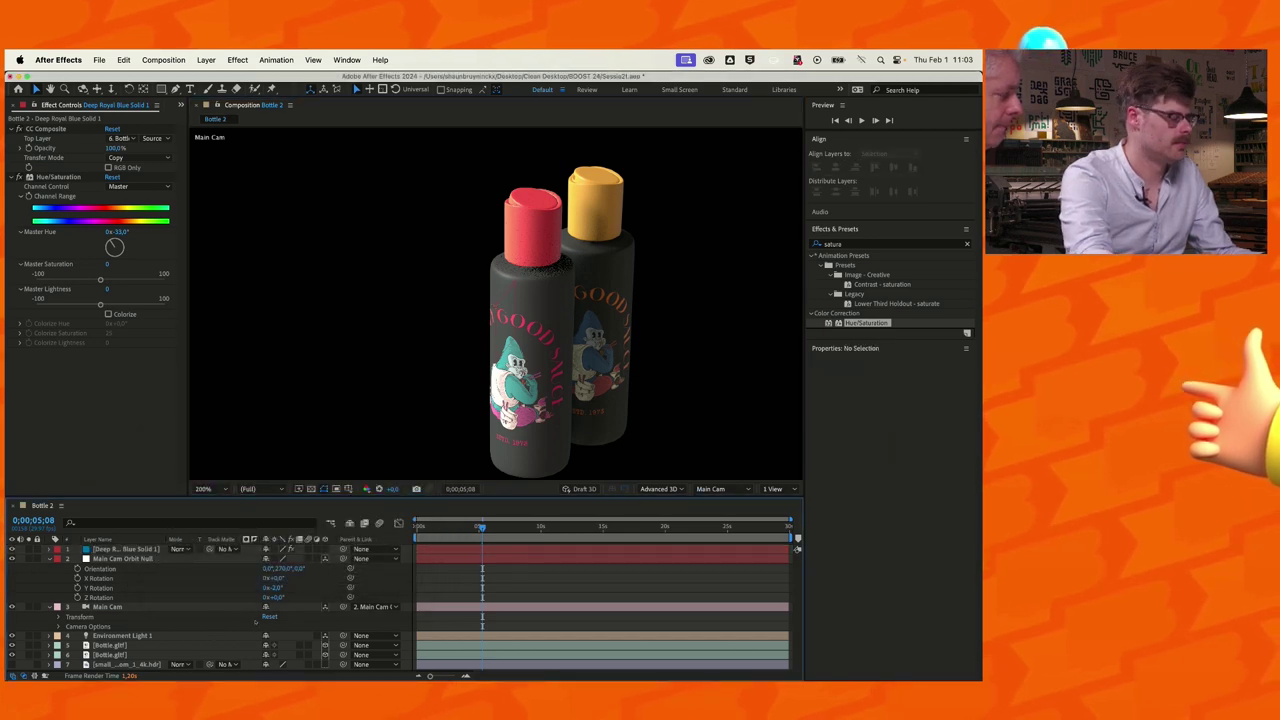
key(super+Down)
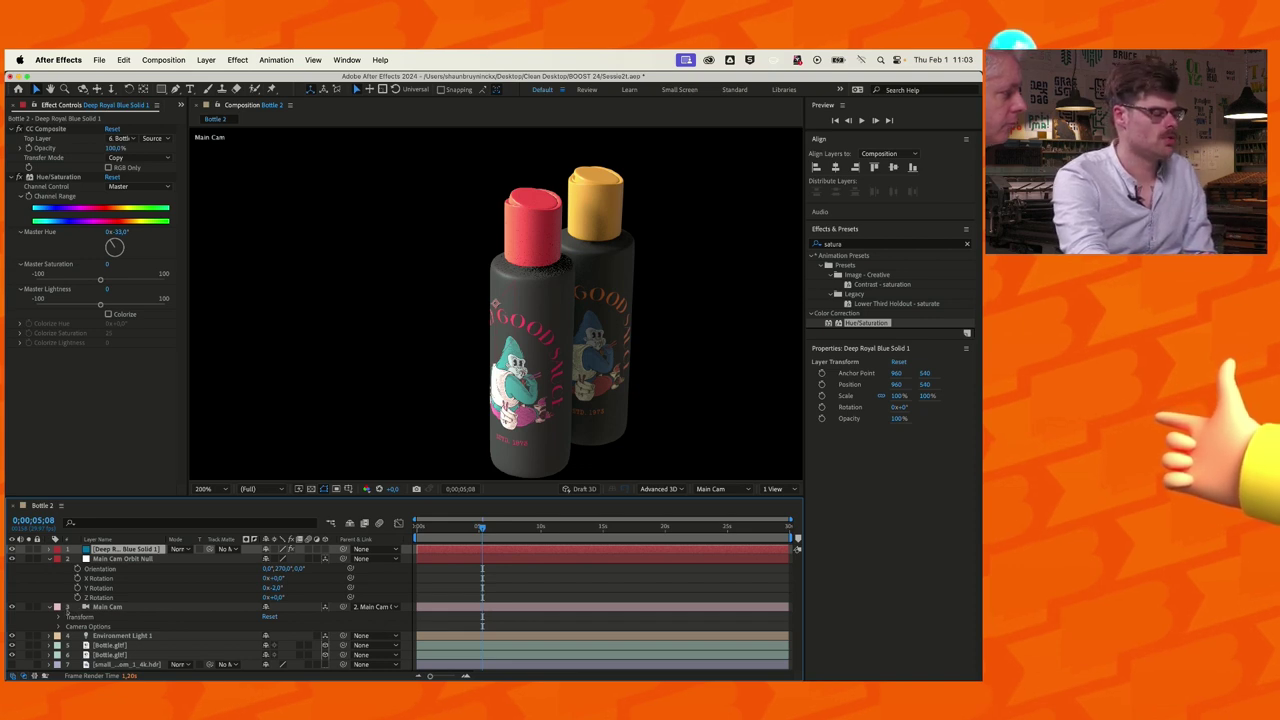
drag(125, 549, 125, 660)
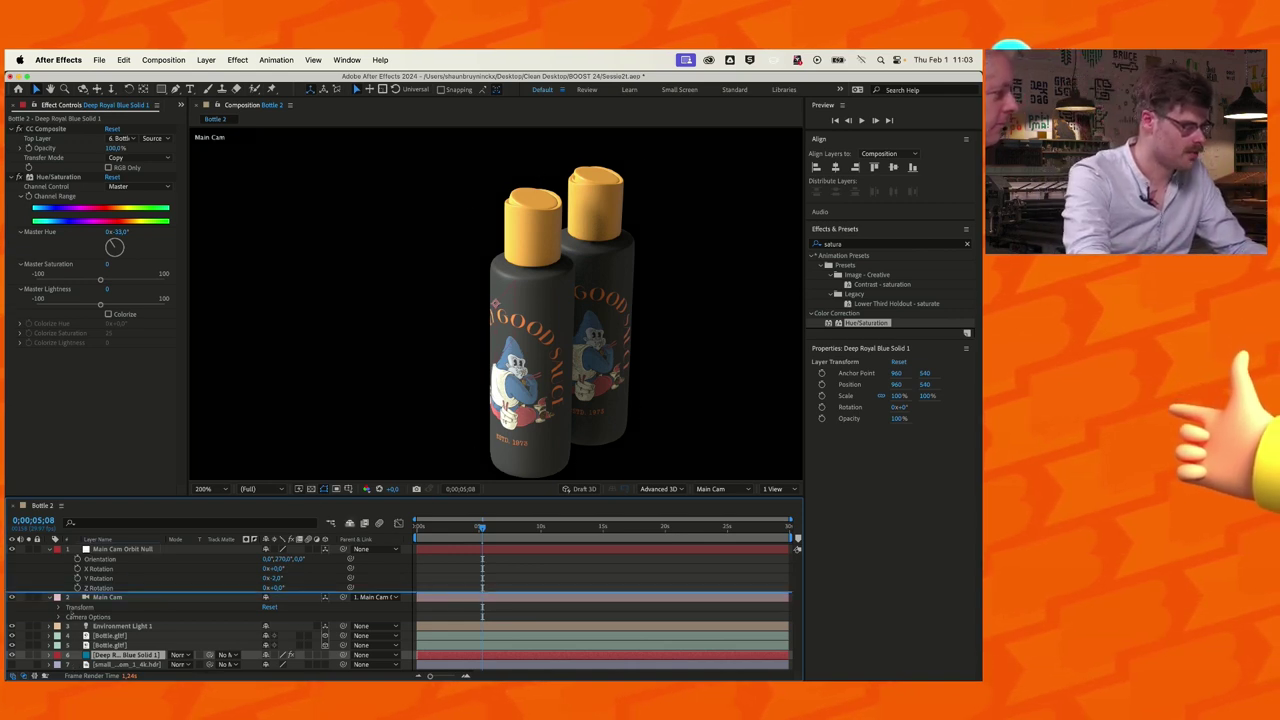
drag(125, 654, 120, 546)
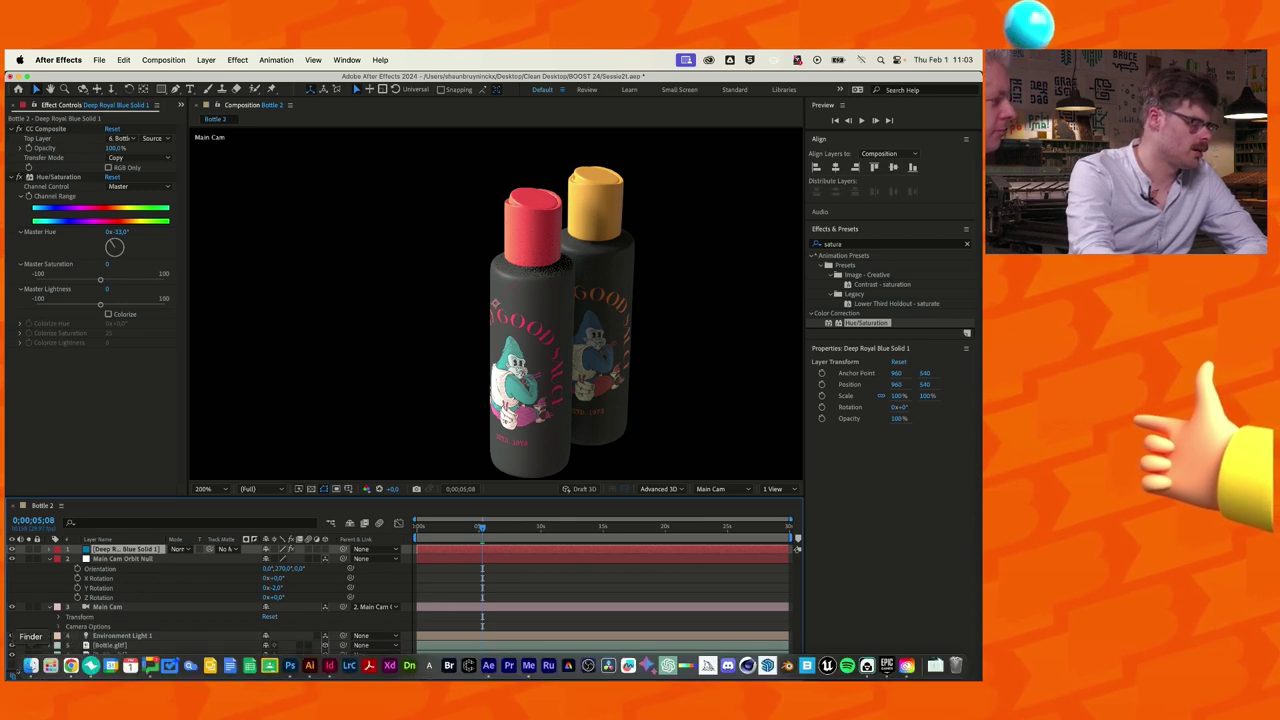
- Open Finder and browse the TEACHER FILES session folders and recent files
click(31, 665)
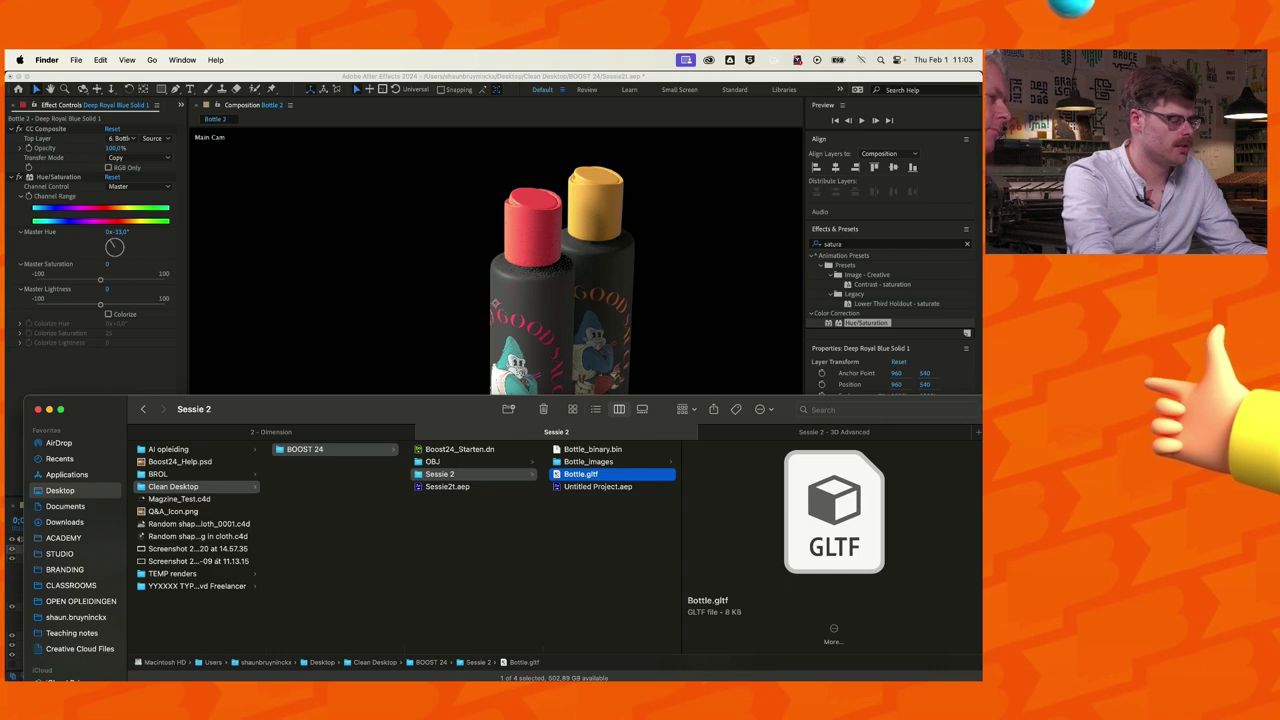
click(271, 431)
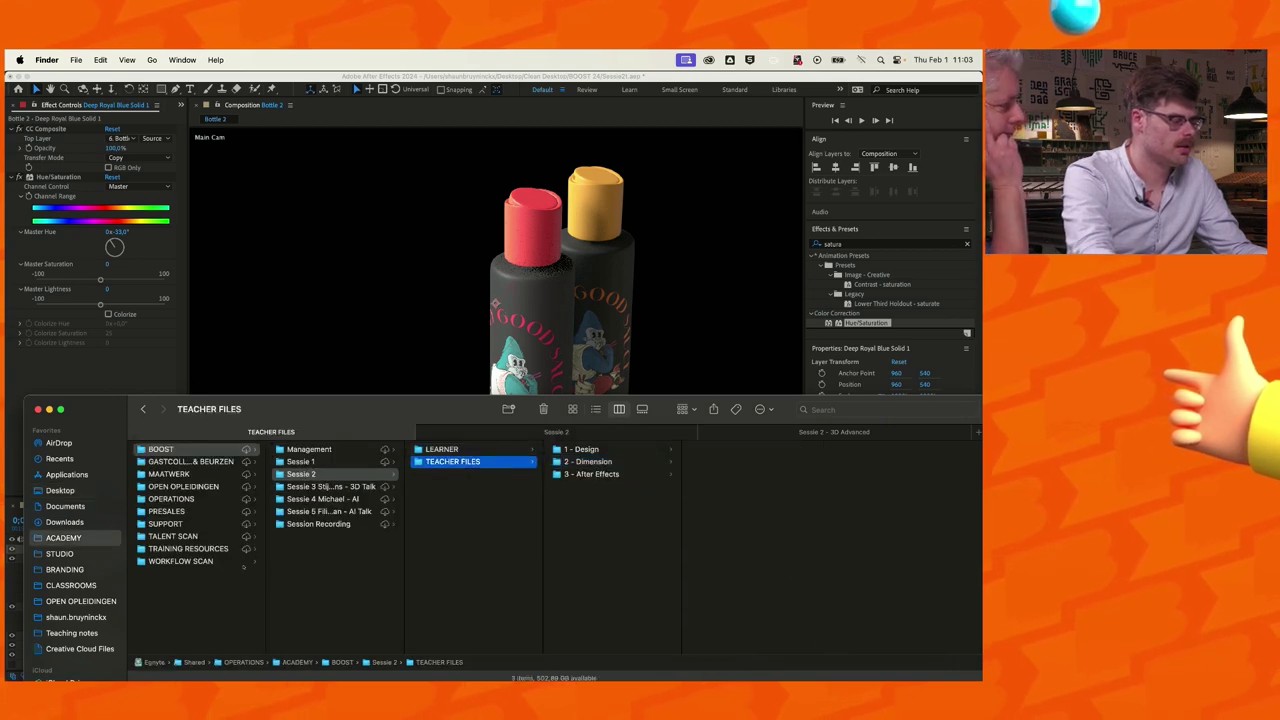
key(Right)
key(Up)
key(Up)
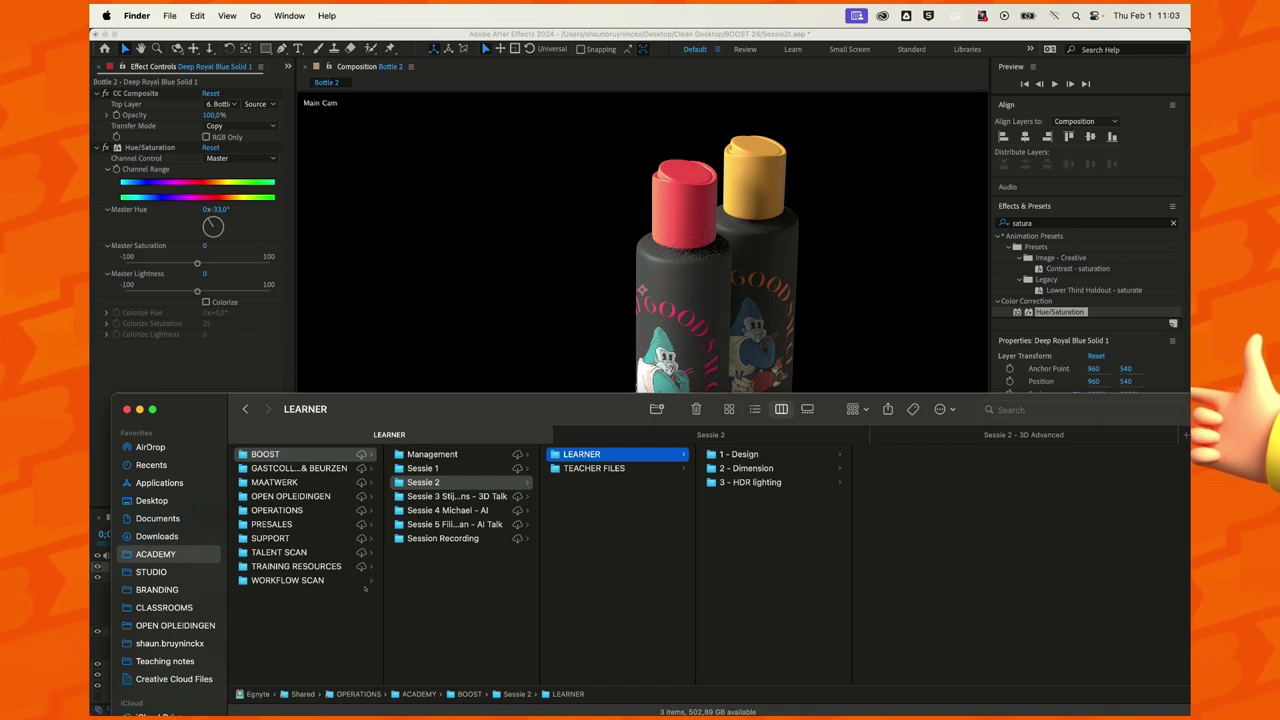
key(Down)
key(Right)
key(Up)
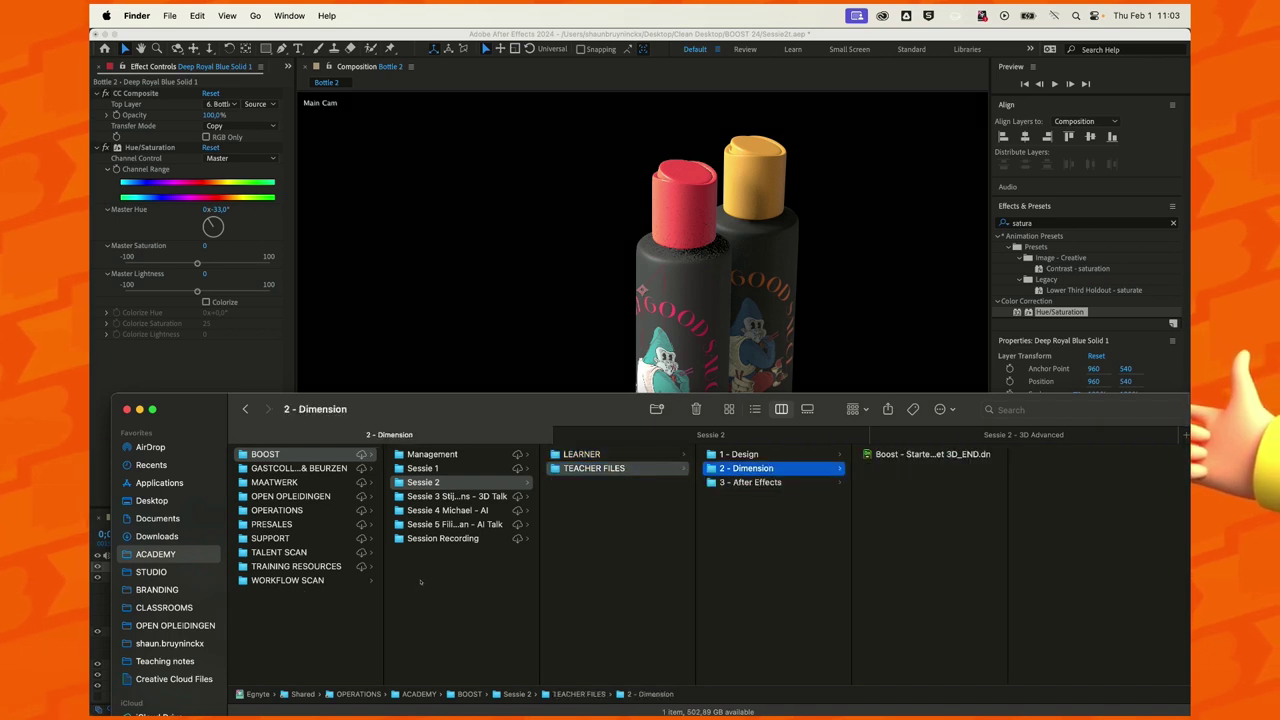
key(Up)
key(ctrl+Tab)
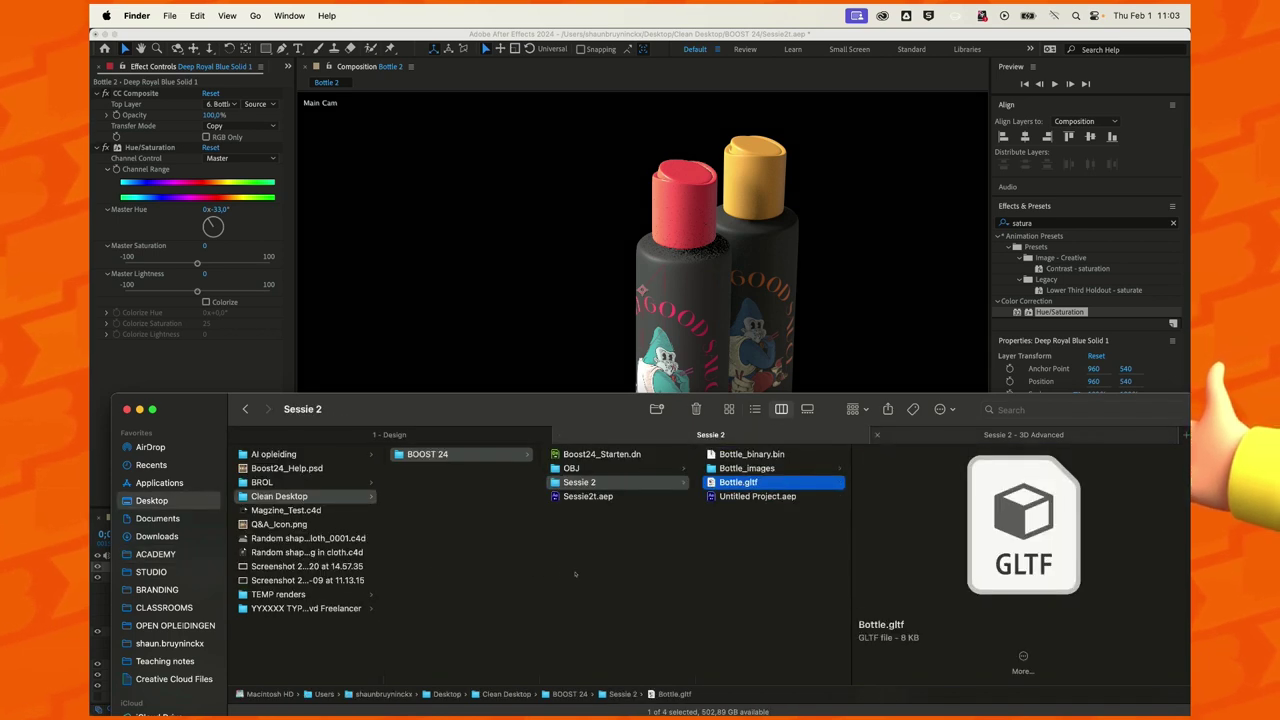
key(ctrl+Tab)
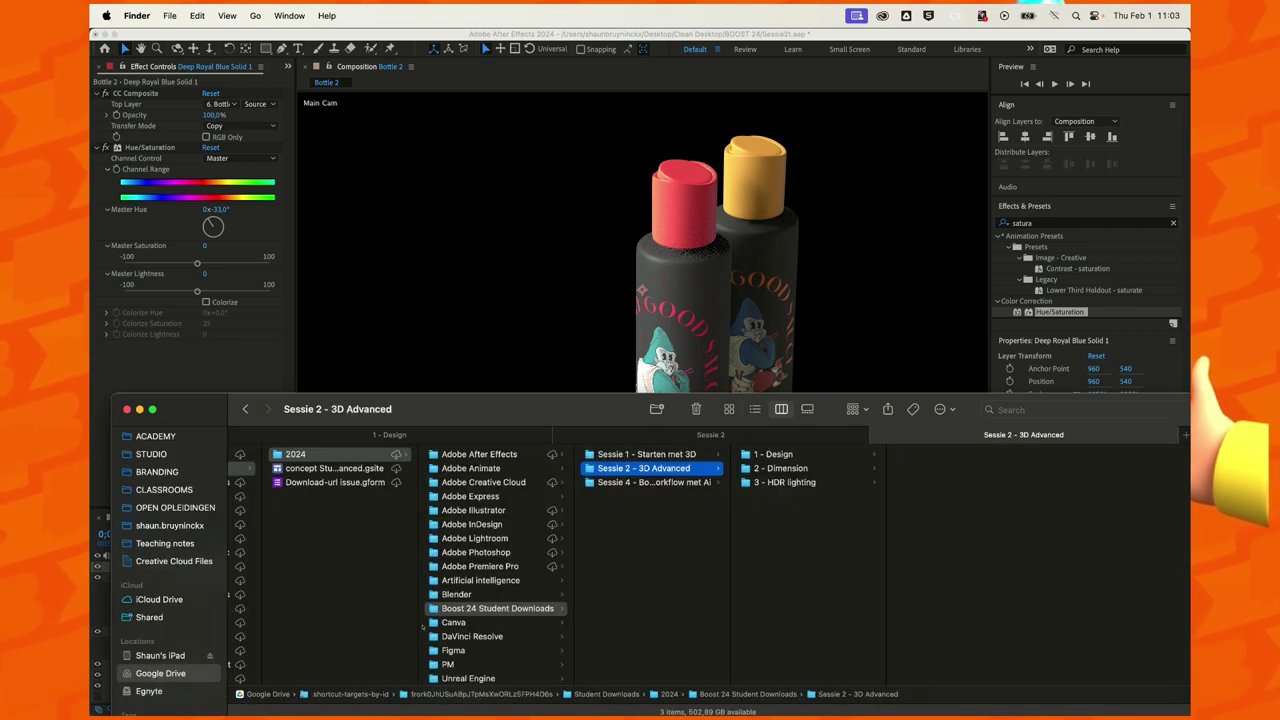
key(ctrl+Tab)
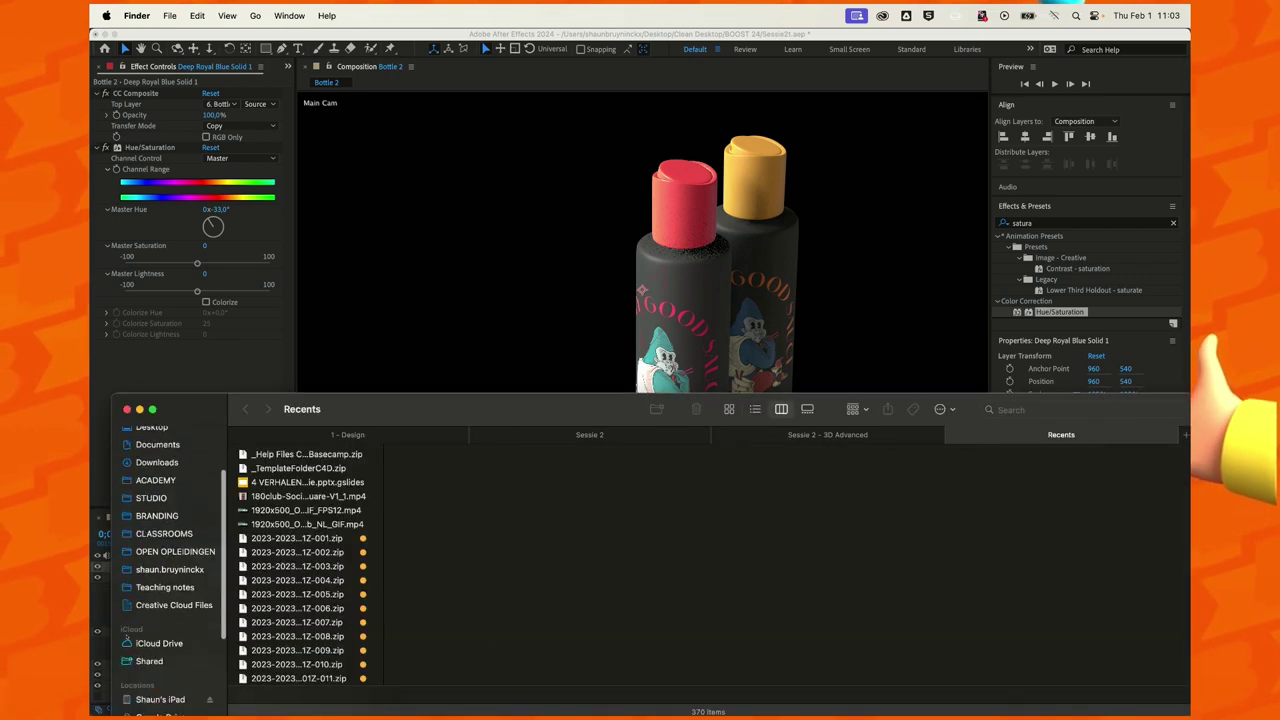
scroll(165, 560, down, 5)
scroll(165, 560, up, 3)
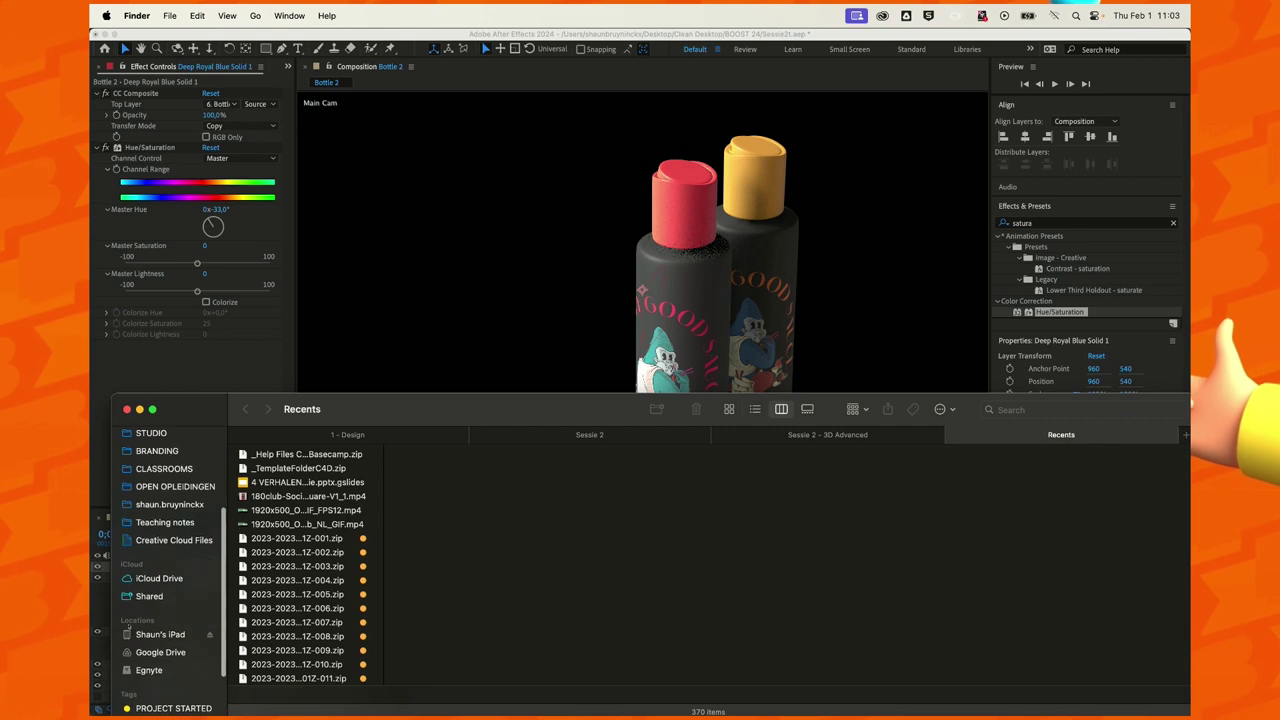
- Go from the home folder through Boost_trial > 2 - Animating met Dn en Ae > INSTRUCTOR > OUTPUT
click(169, 504)
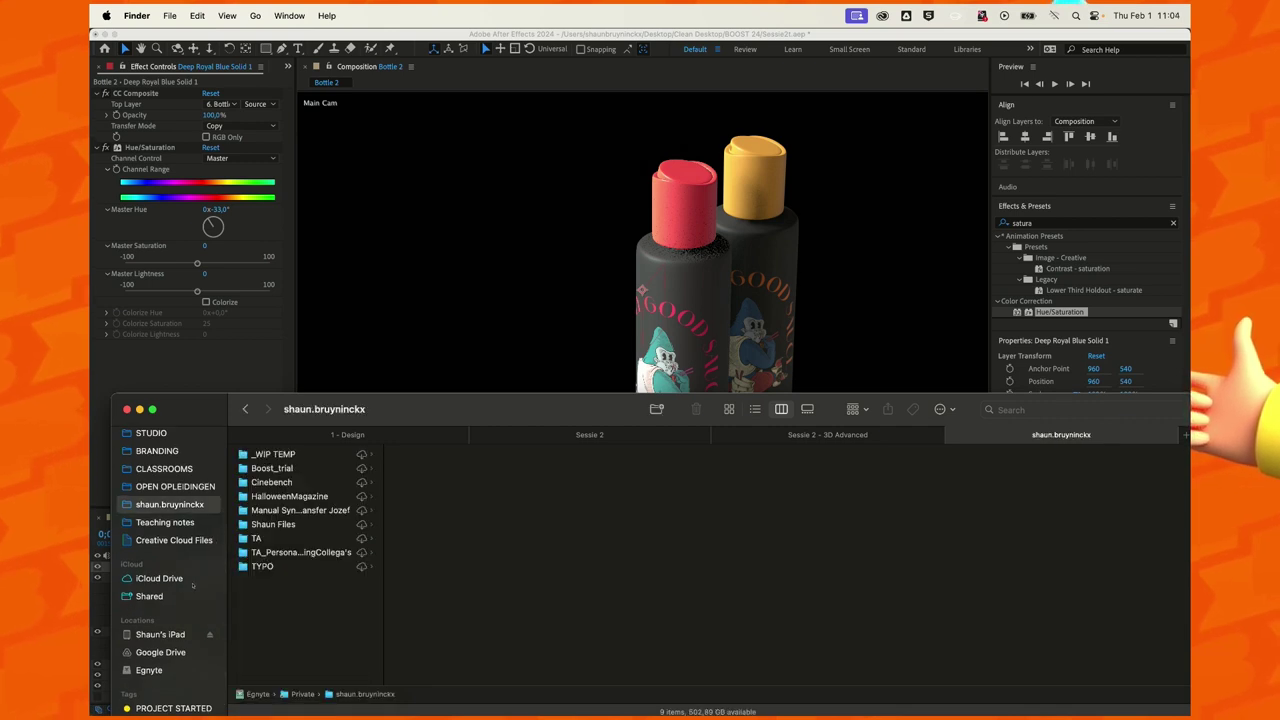
key(Down)
key(Right)
key(Right)
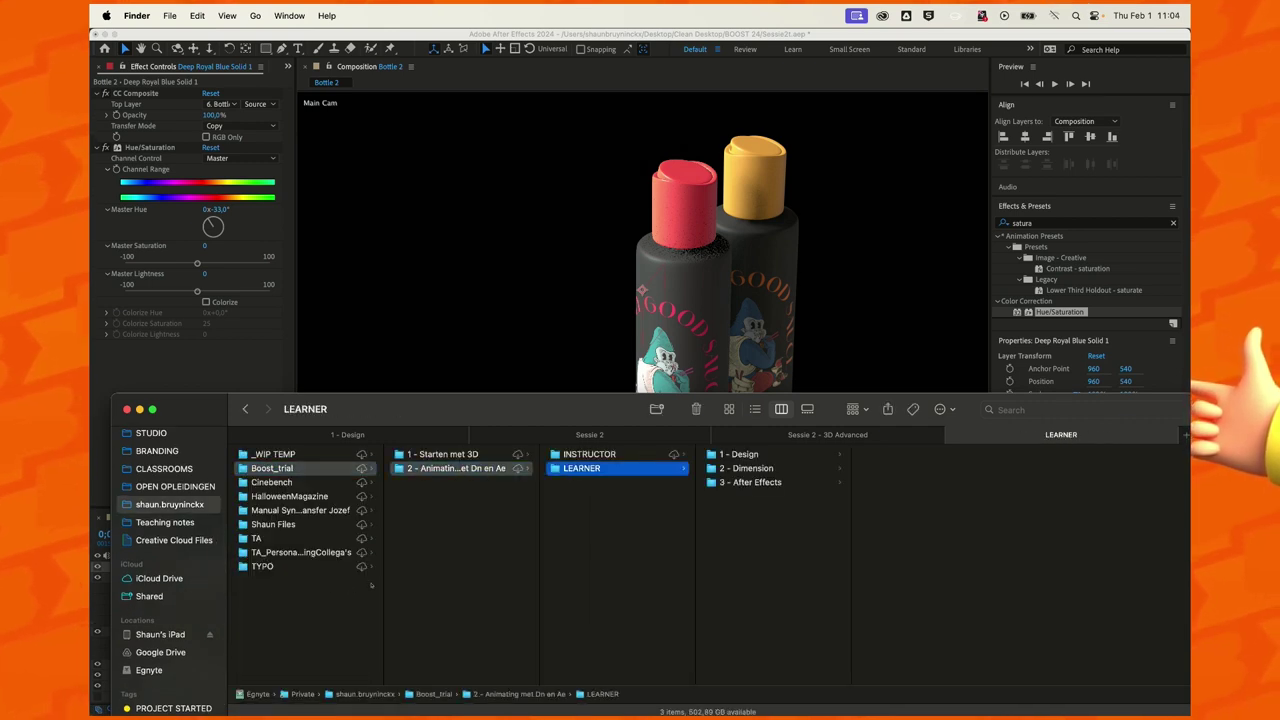
key(Up)
key(Right)
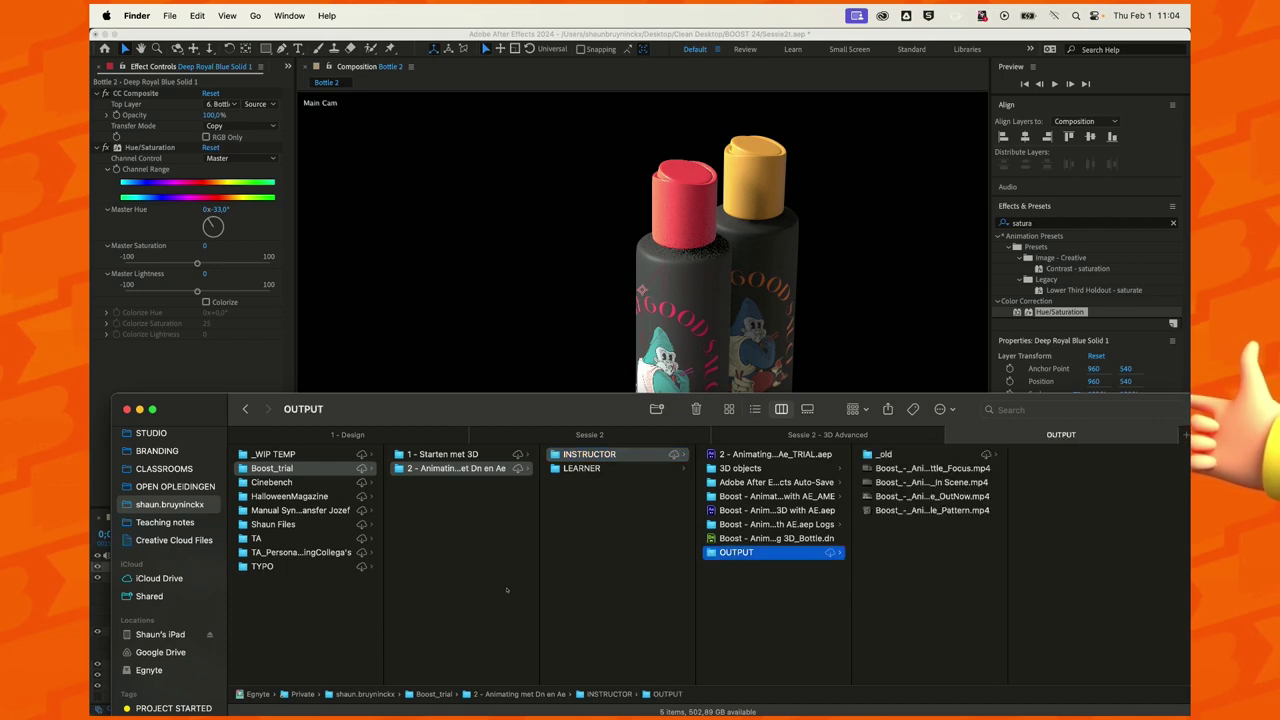
key(Right)
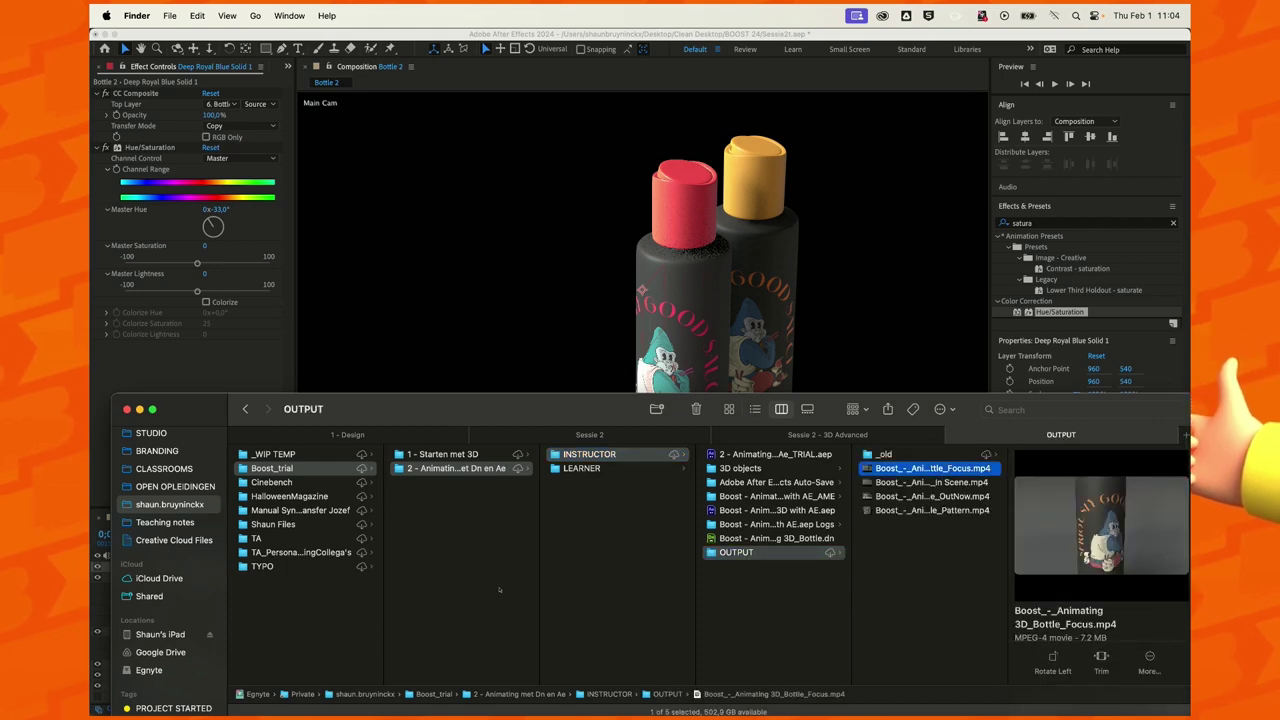
- Quick Look the Bottle_Focus render twice, then preview the In Scene bottle render
key(space)
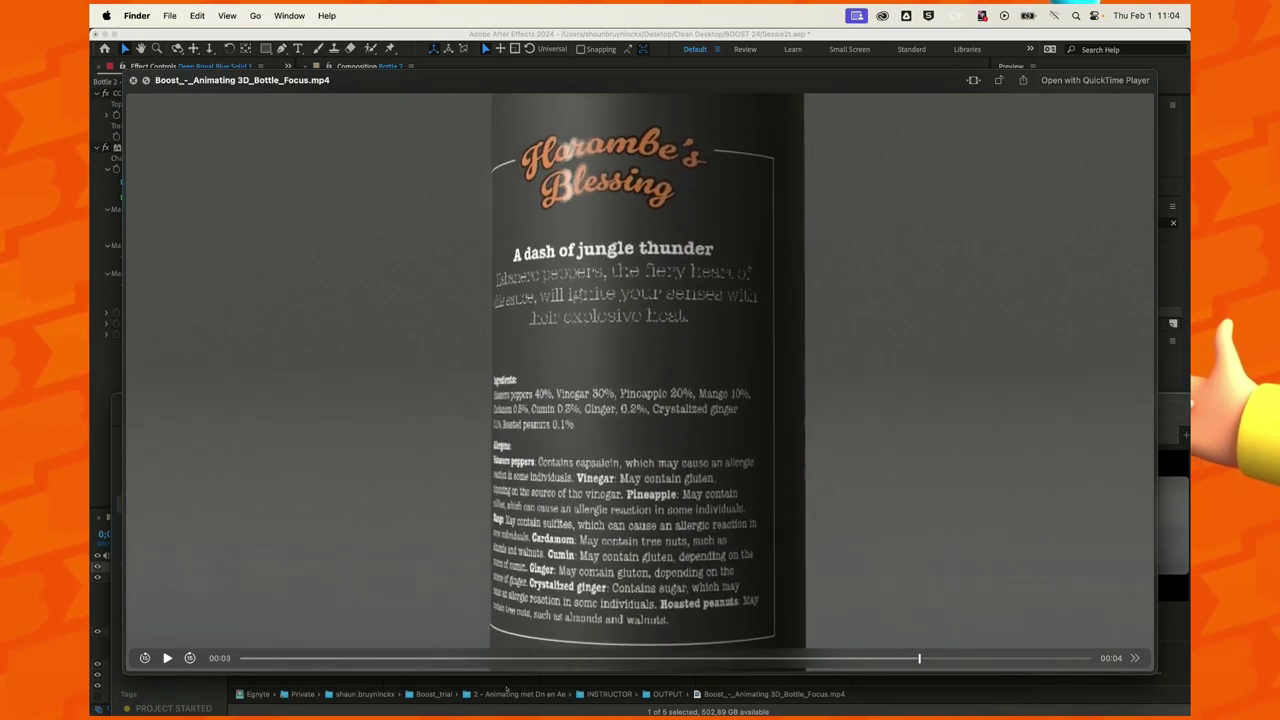
key(space)
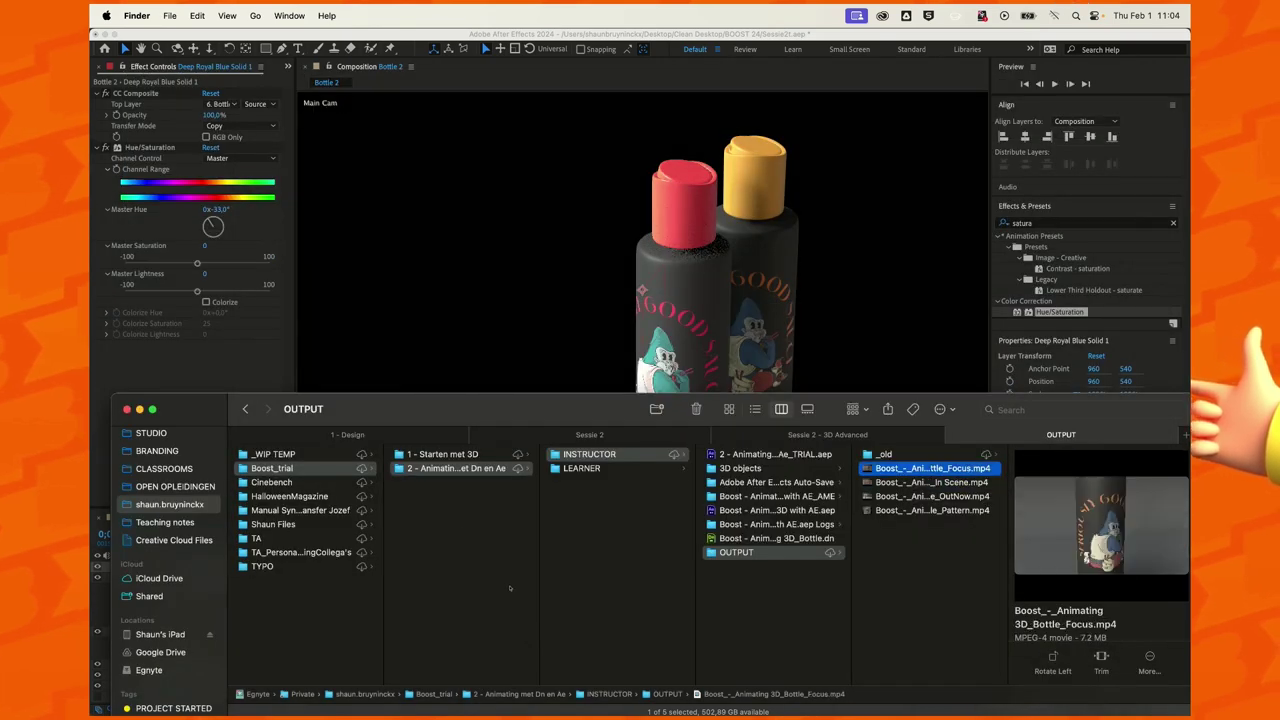
key(space)
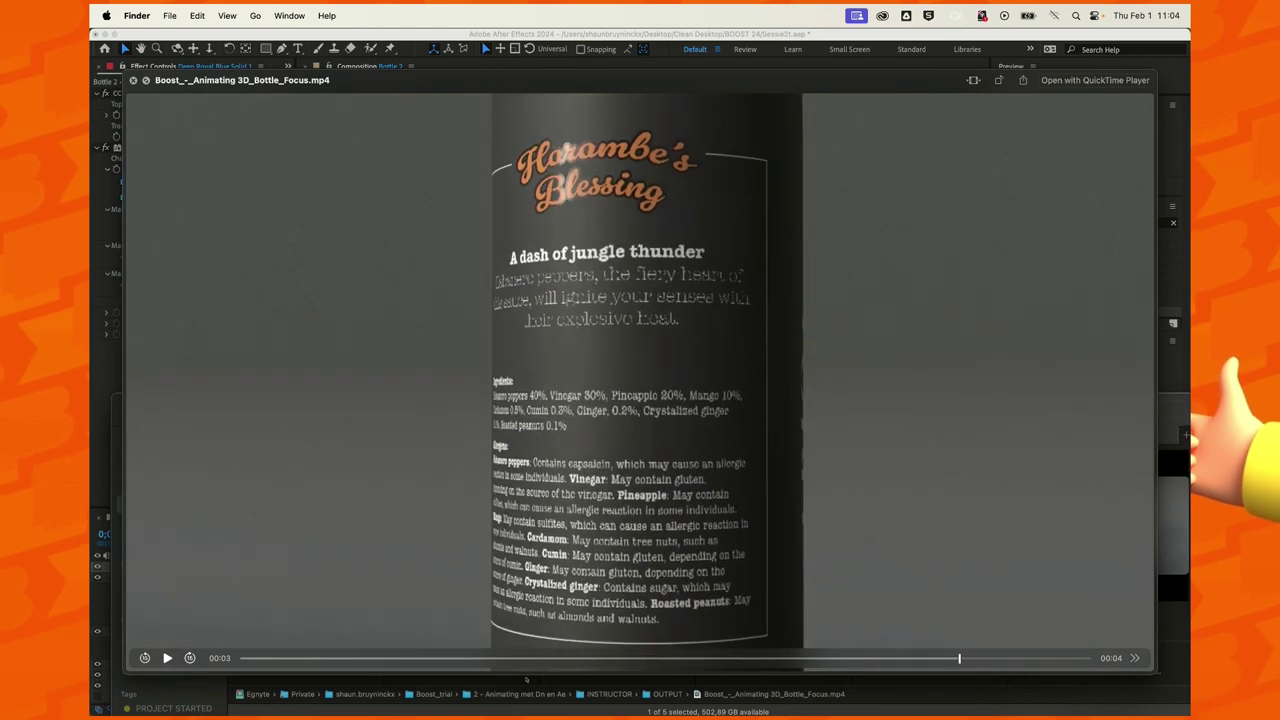
key(space)
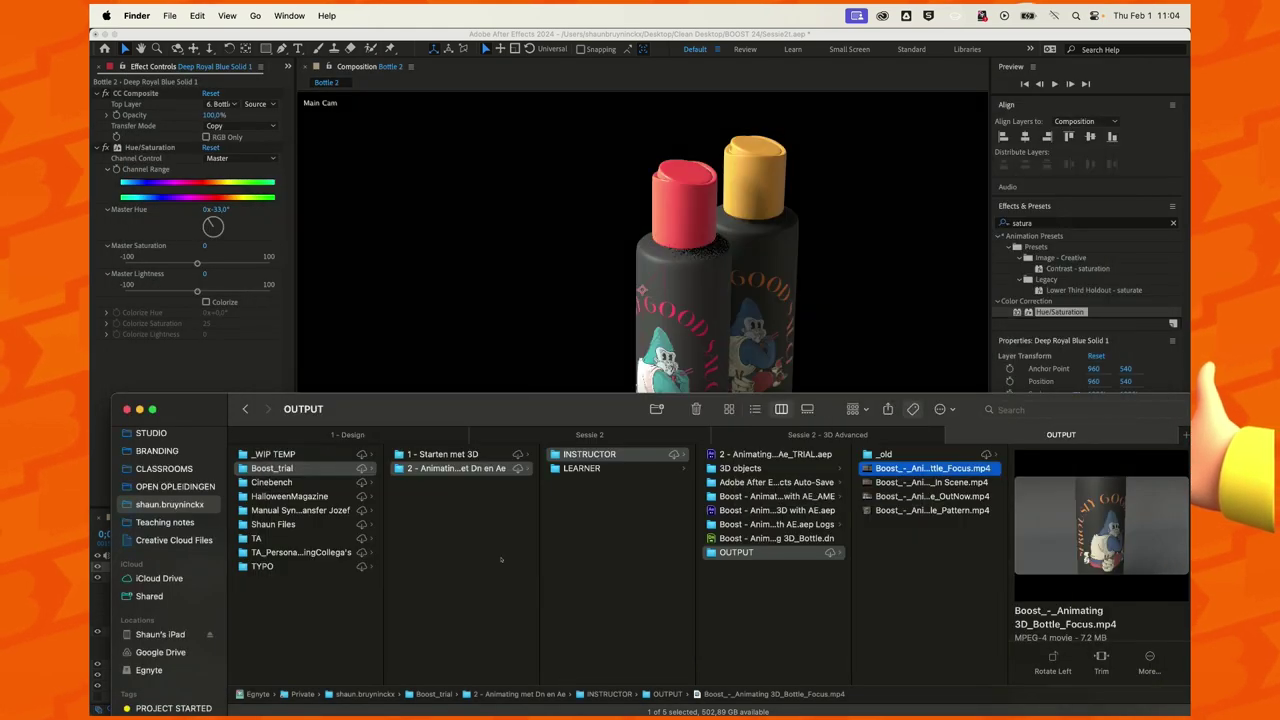
key(Down)
key(space)
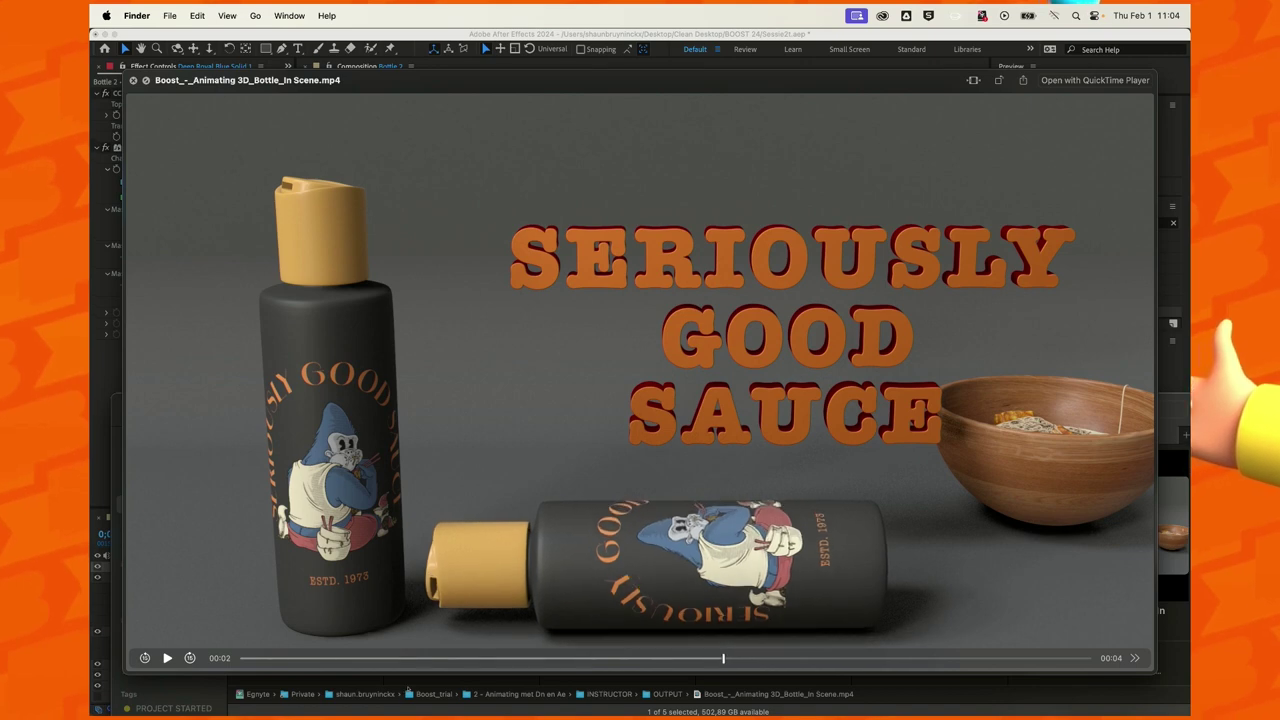
- Play the In Scene render, then preview the OutNow and Pattern renders in turn
key(space)
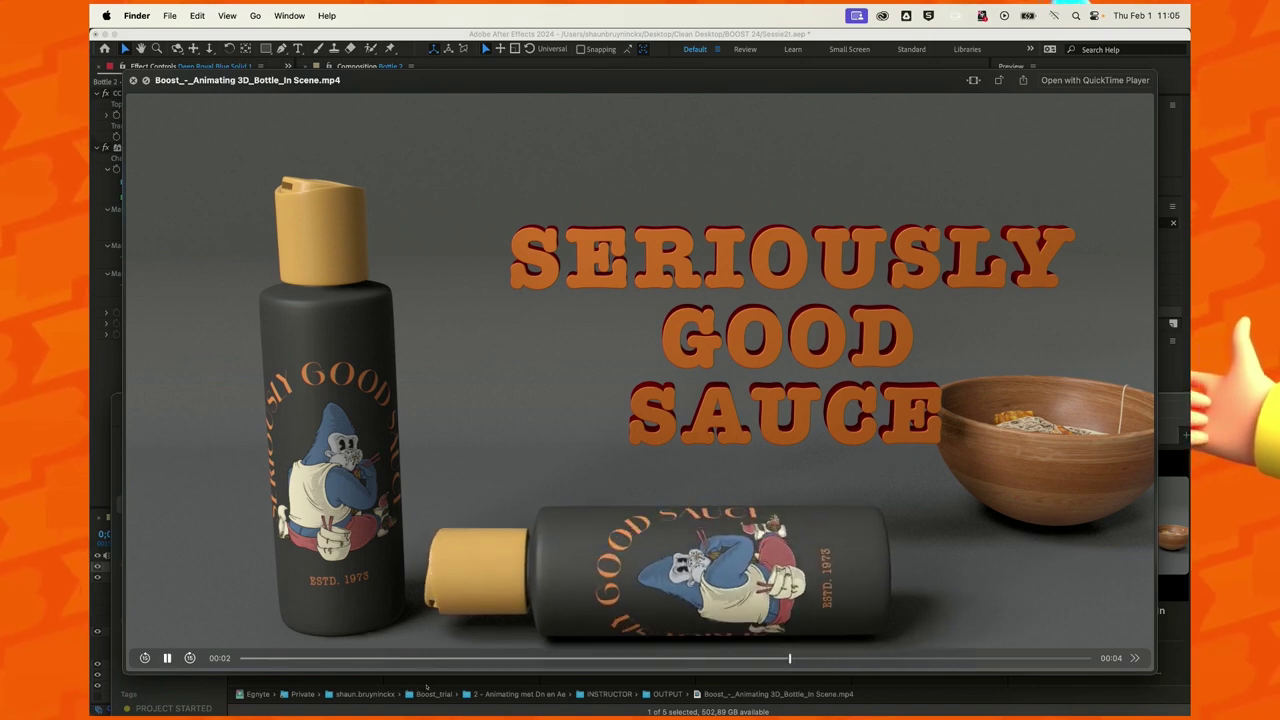
key(Down)
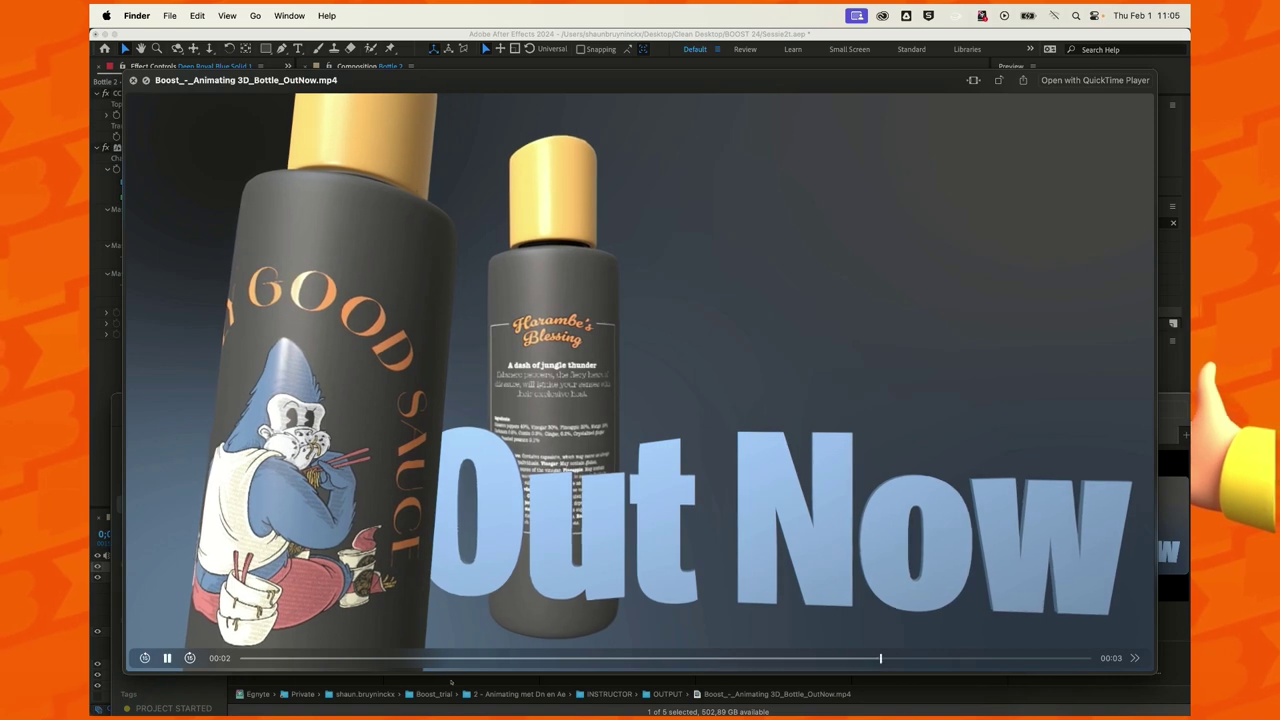
key(Down)
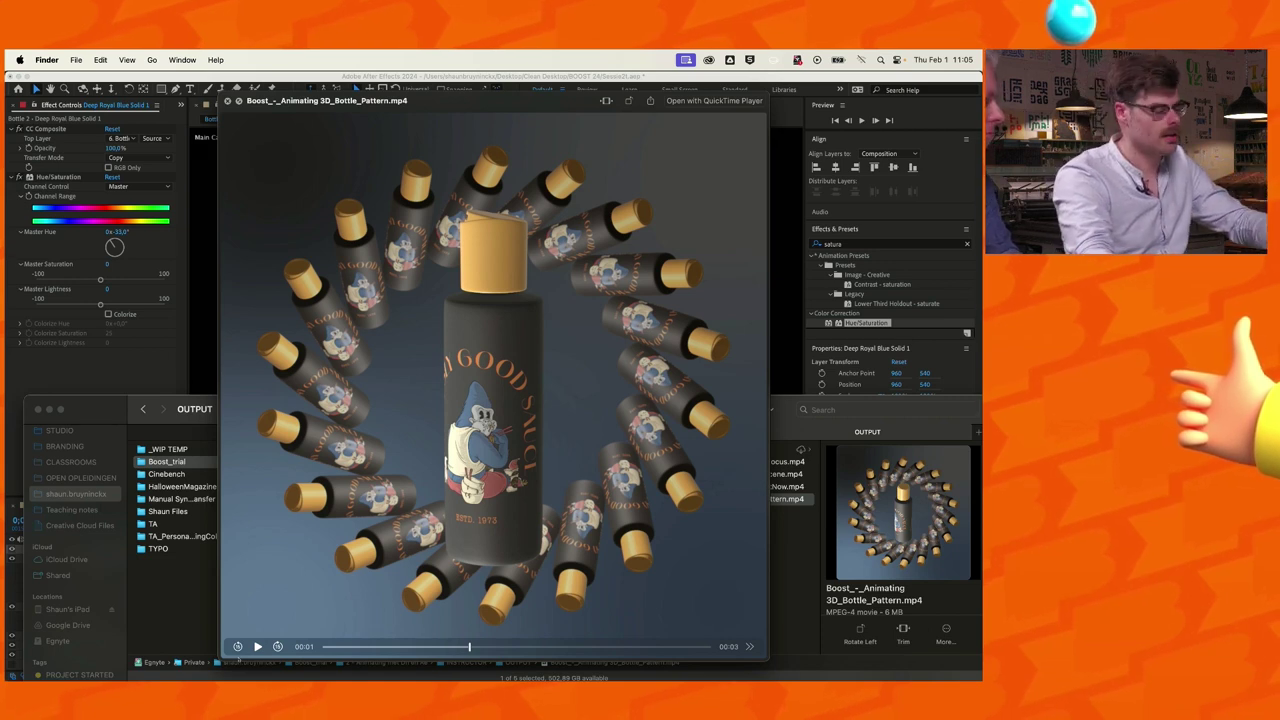
- Step the Pattern video back and forward, then close its Quick Look preview
key(Left)
key(Left)
key(Left)
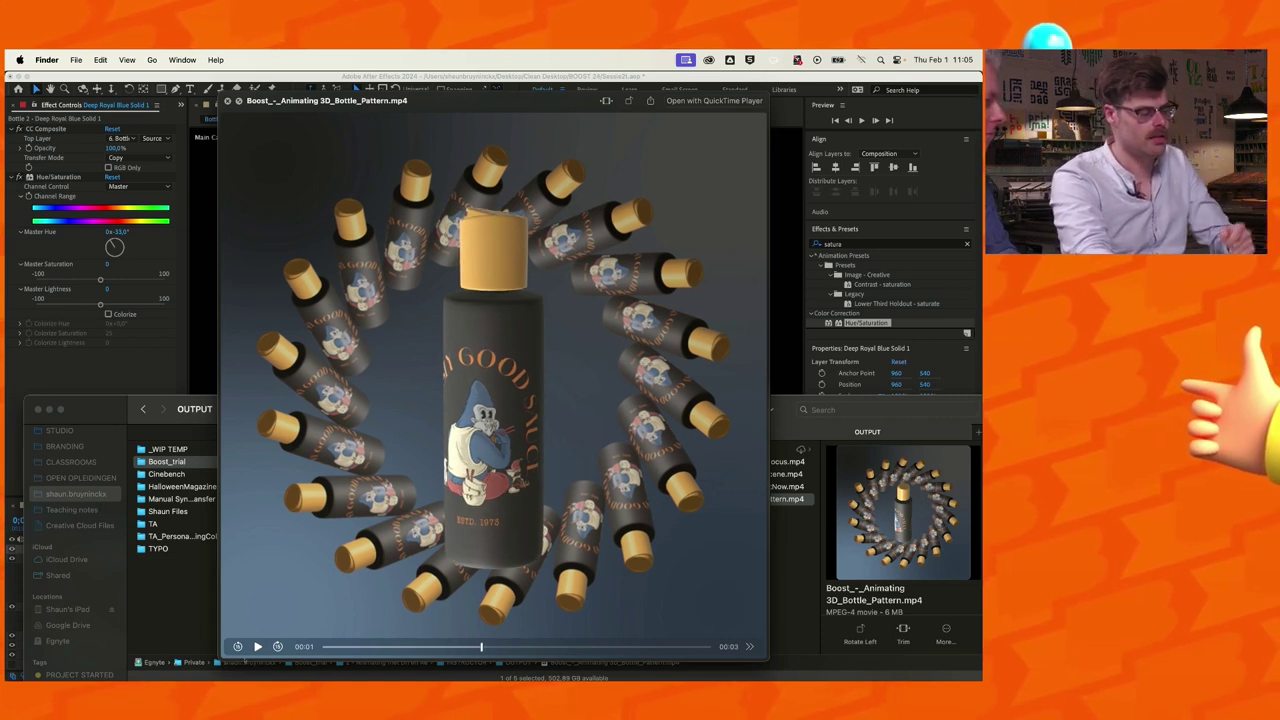
key(Left)
key(Left)
key(Left)
key(Left)
key(Left)
key(Left)
key(Left)
key(Left)
key(Left)
key(Right)
key(Right)
key(Right)
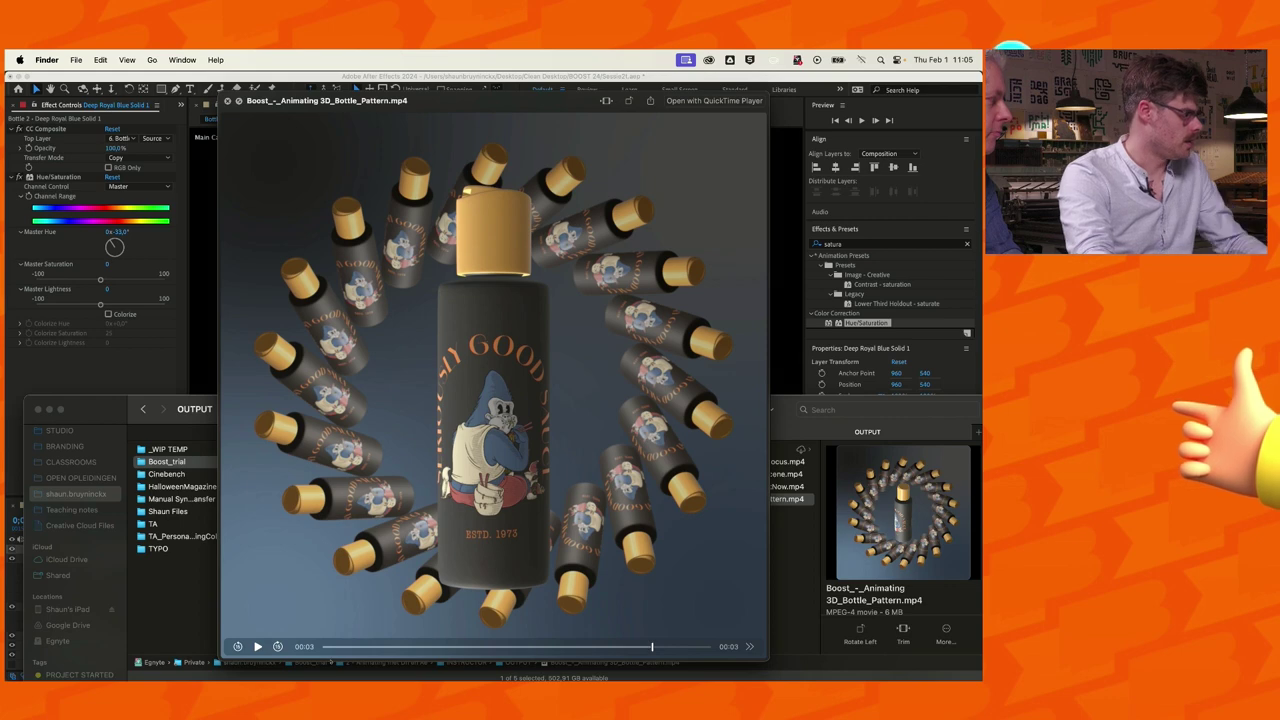
key(space)
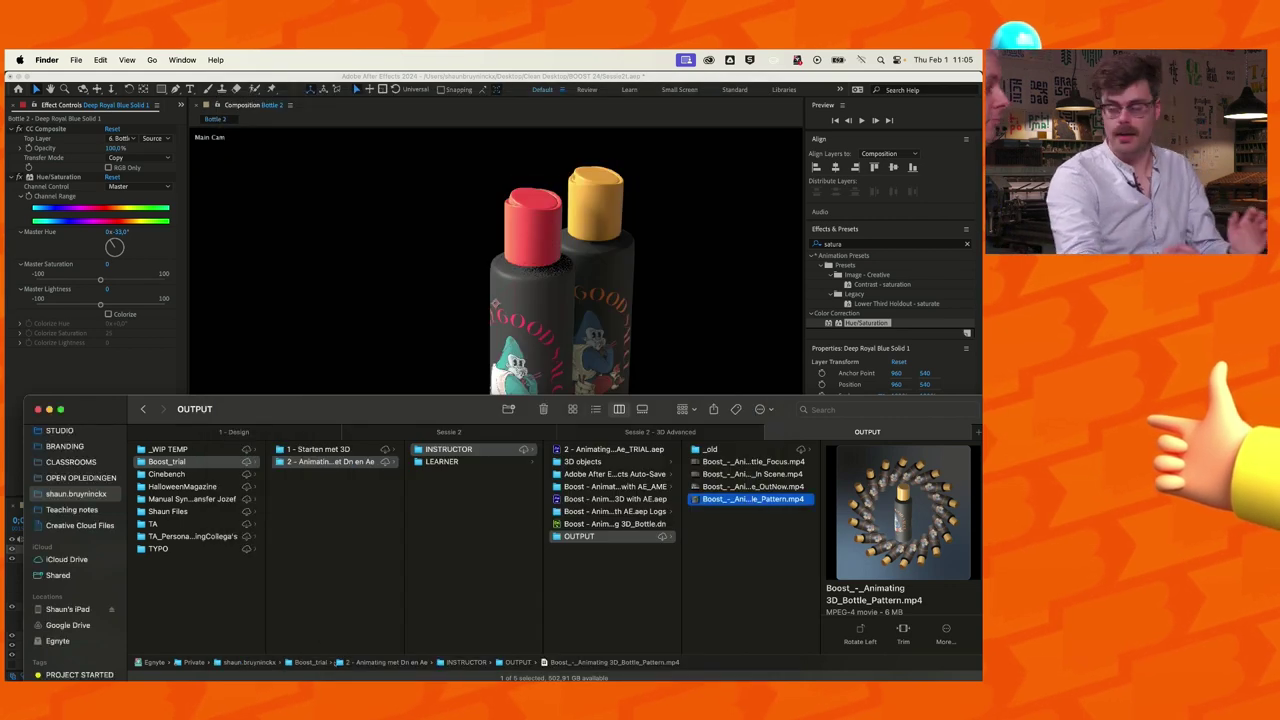